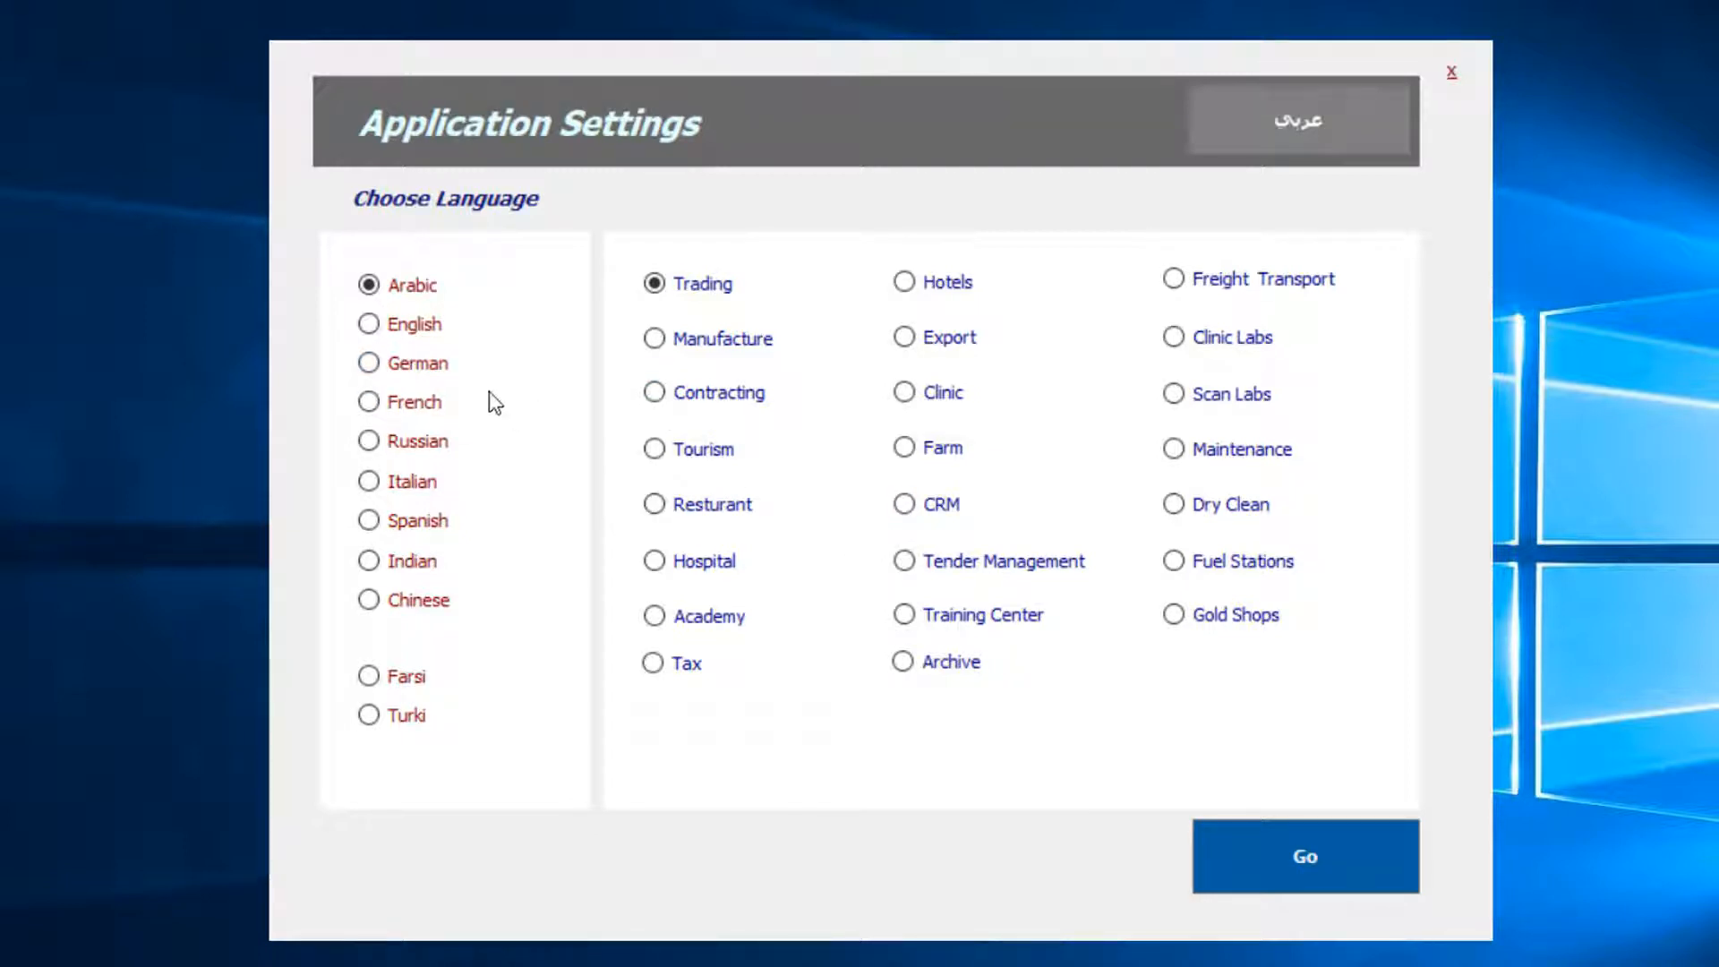
Choose English as the application language, keeping the Trading setup selected.
{"action": "left_click", "coordinate": [413, 331]}
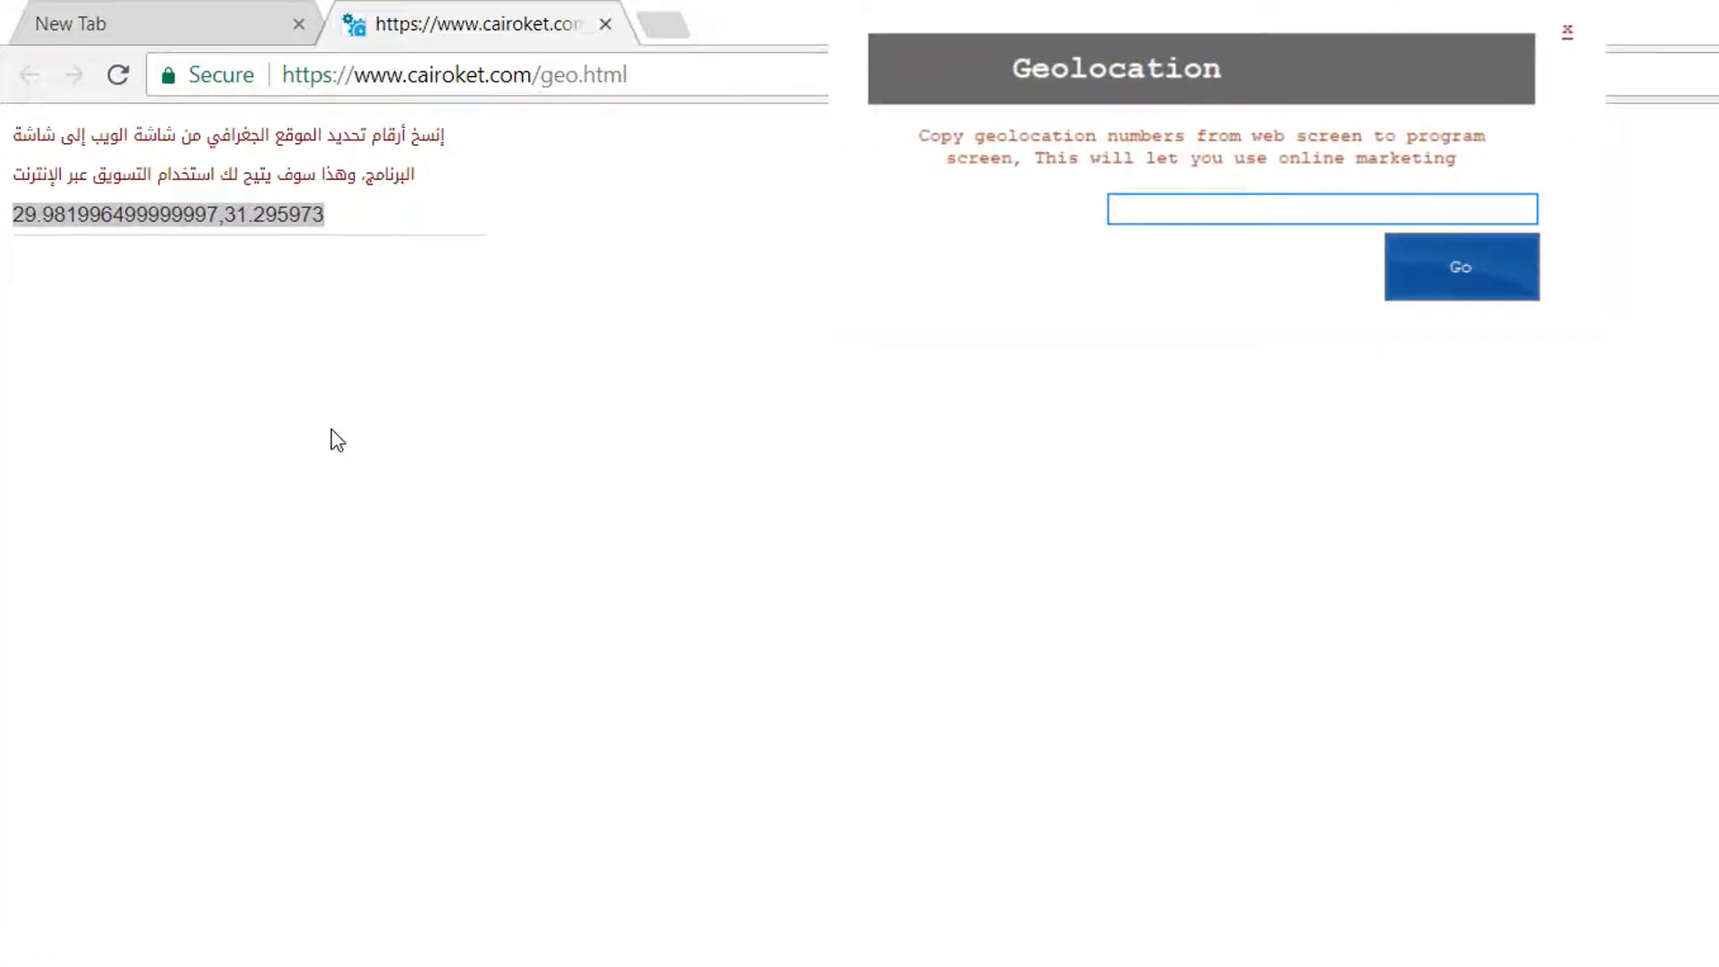
Copy the coordinates from the Chrome page into the Geolocation prompt and submit them.
{"action": "right_click", "coordinate": [227, 218]}
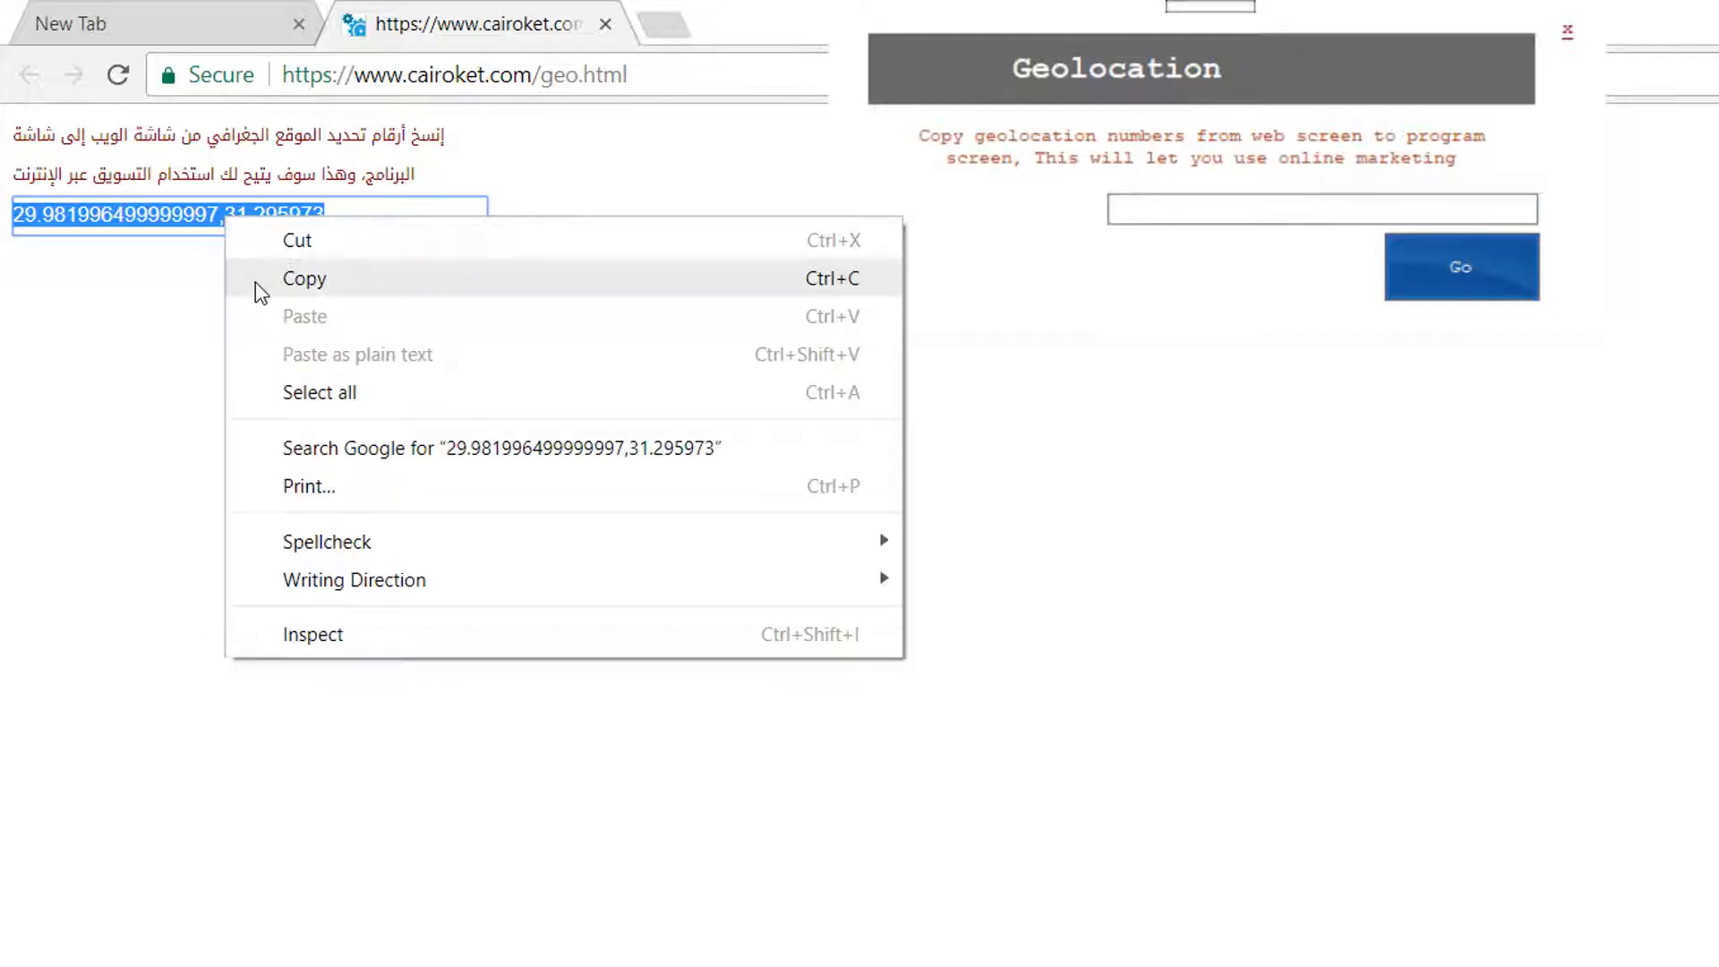
{"action": "left_click", "coordinate": [255, 279]}
{"action": "left_click", "coordinate": [1167, 198]}
{"action": "right_click", "coordinate": [1163, 198]}
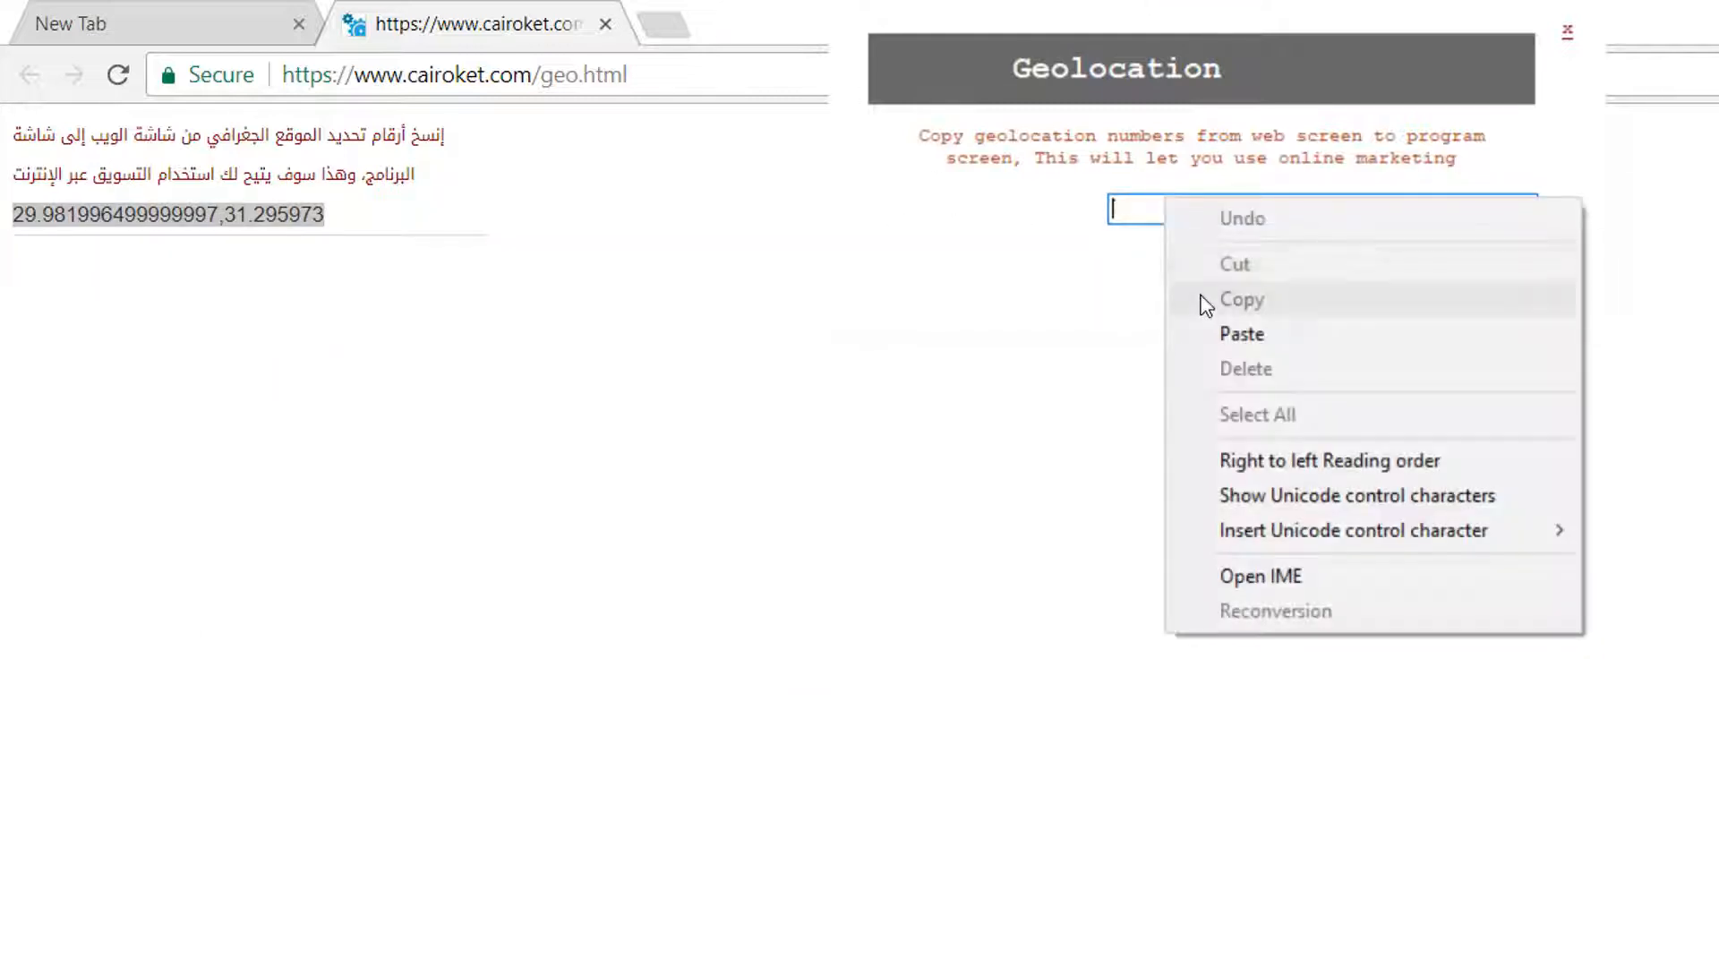
{"action": "left_click", "coordinate": [1249, 334]}
{"action": "left_click", "coordinate": [1452, 269]}
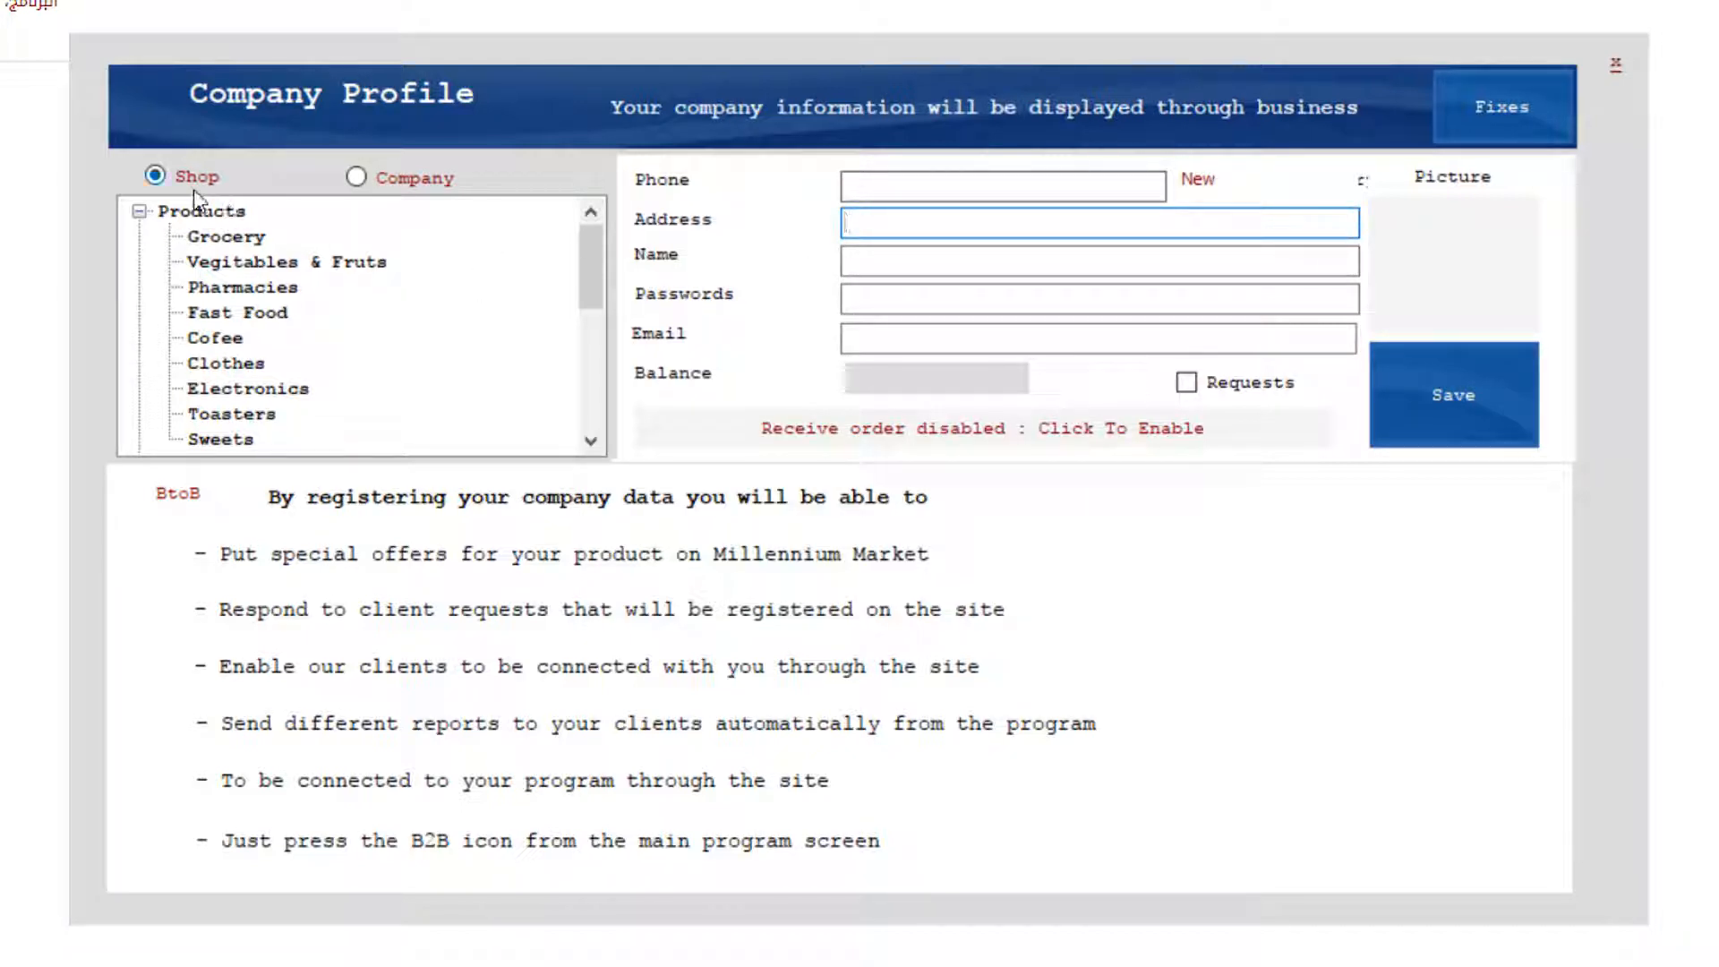
Register the profile as a Company in the Computer > General business category.
{"action": "scroll", "coordinate": [313, 329], "scroll_direction": "down", "scroll_amount": 5}
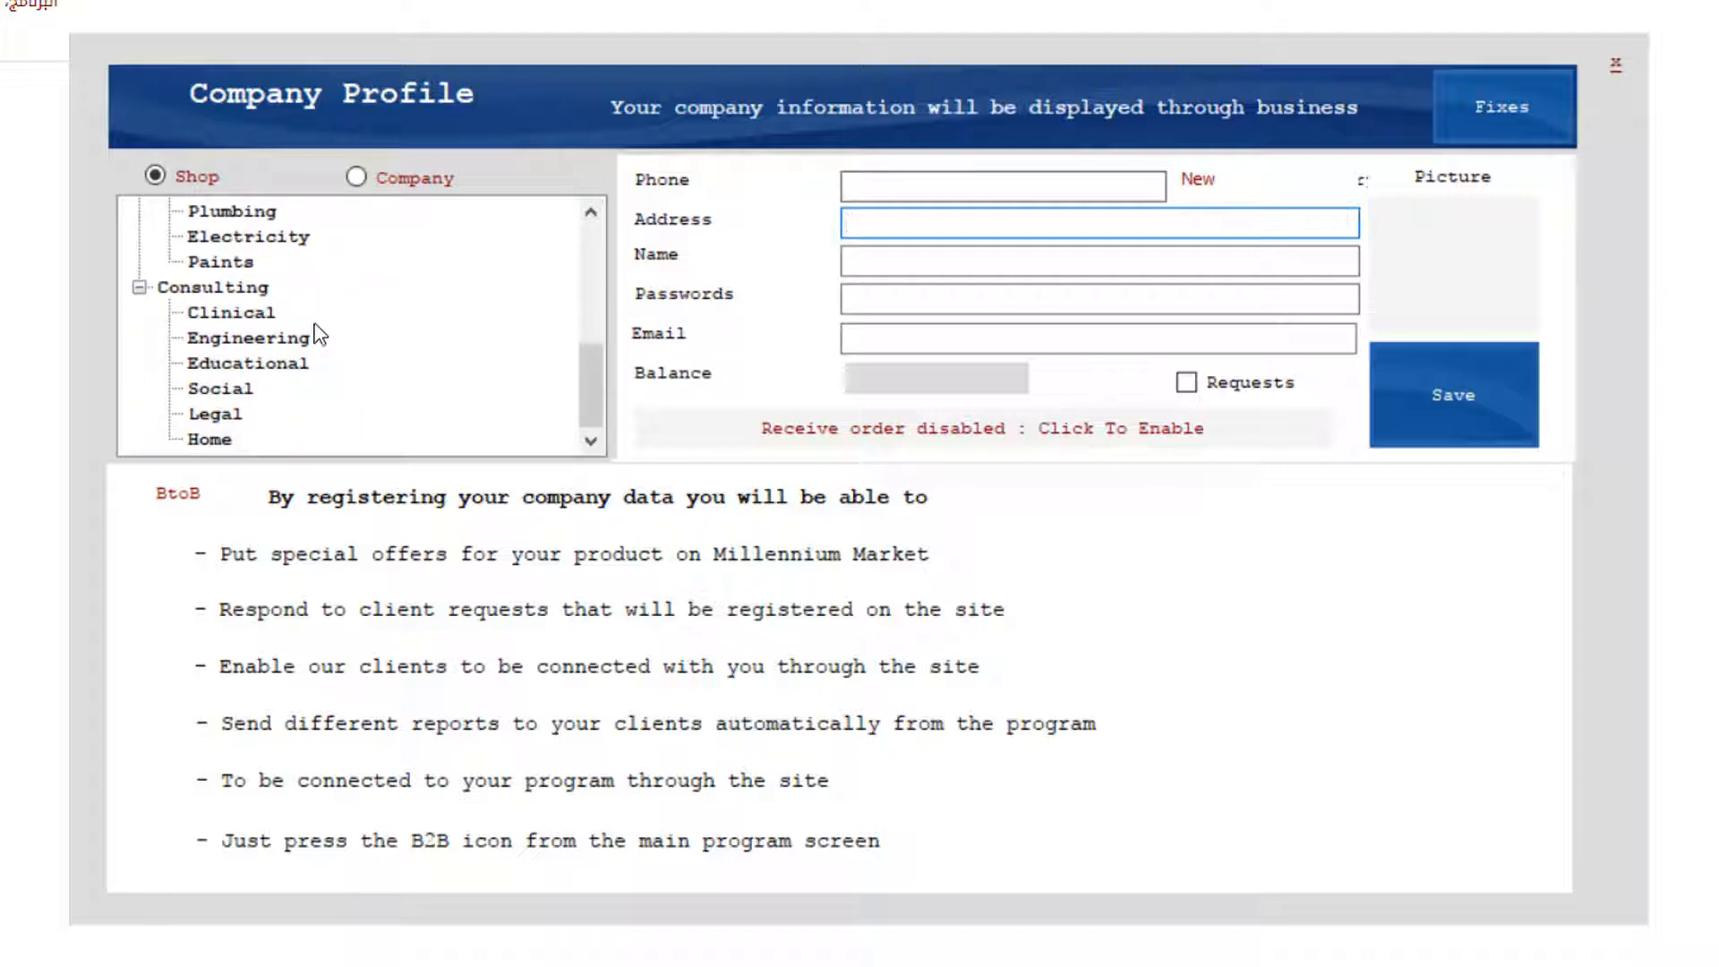
{"action": "scroll", "coordinate": [315, 328], "scroll_direction": "up", "scroll_amount": 5}
{"action": "scroll", "coordinate": [313, 327], "scroll_direction": "down", "scroll_amount": 1}
{"action": "scroll", "coordinate": [312, 323], "scroll_direction": "up", "scroll_amount": 1}
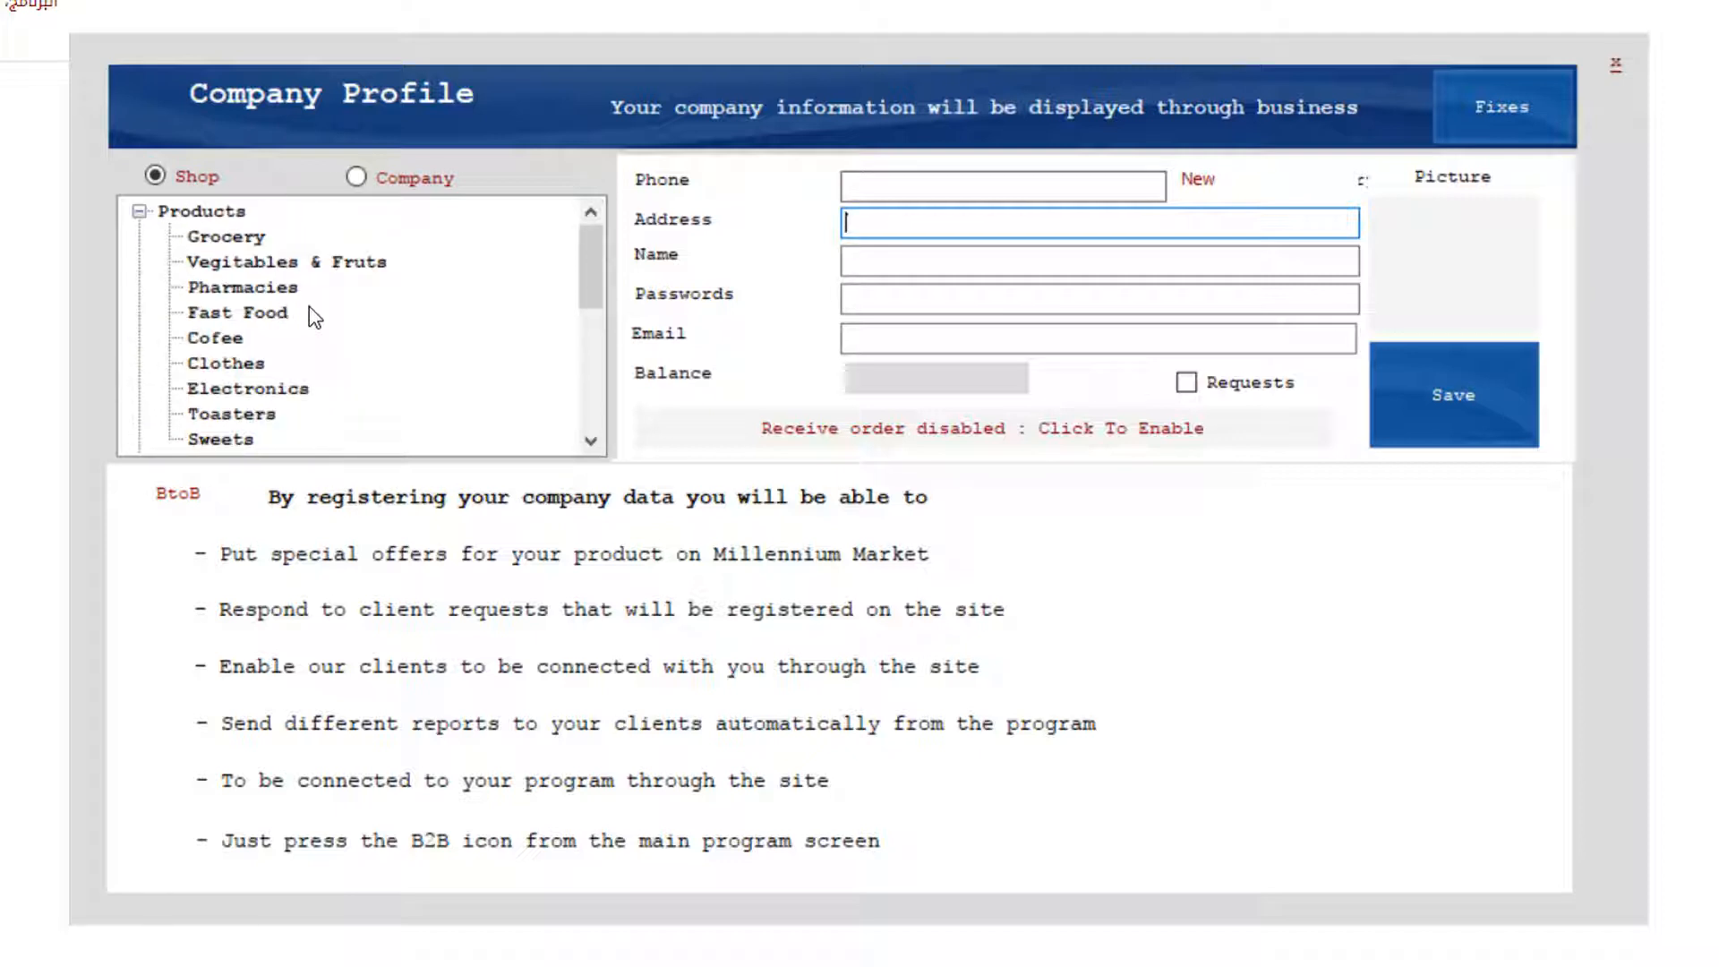
{"action": "left_click", "coordinate": [404, 182]}
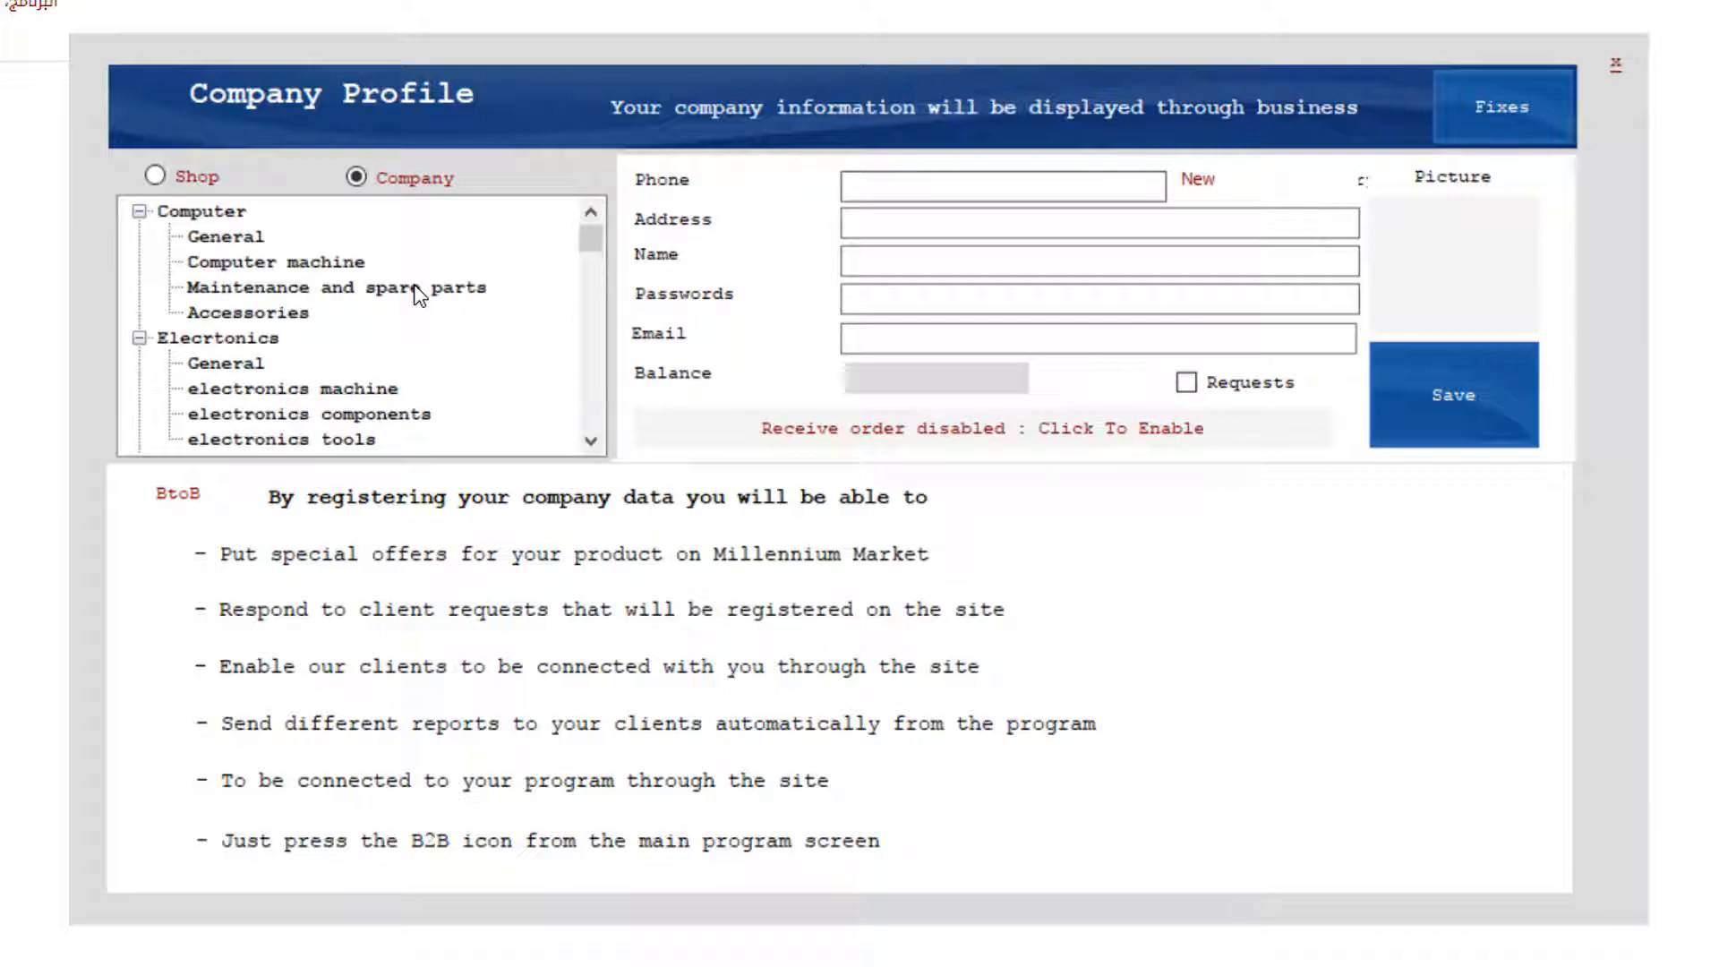
{"action": "left_click", "coordinate": [231, 238]}
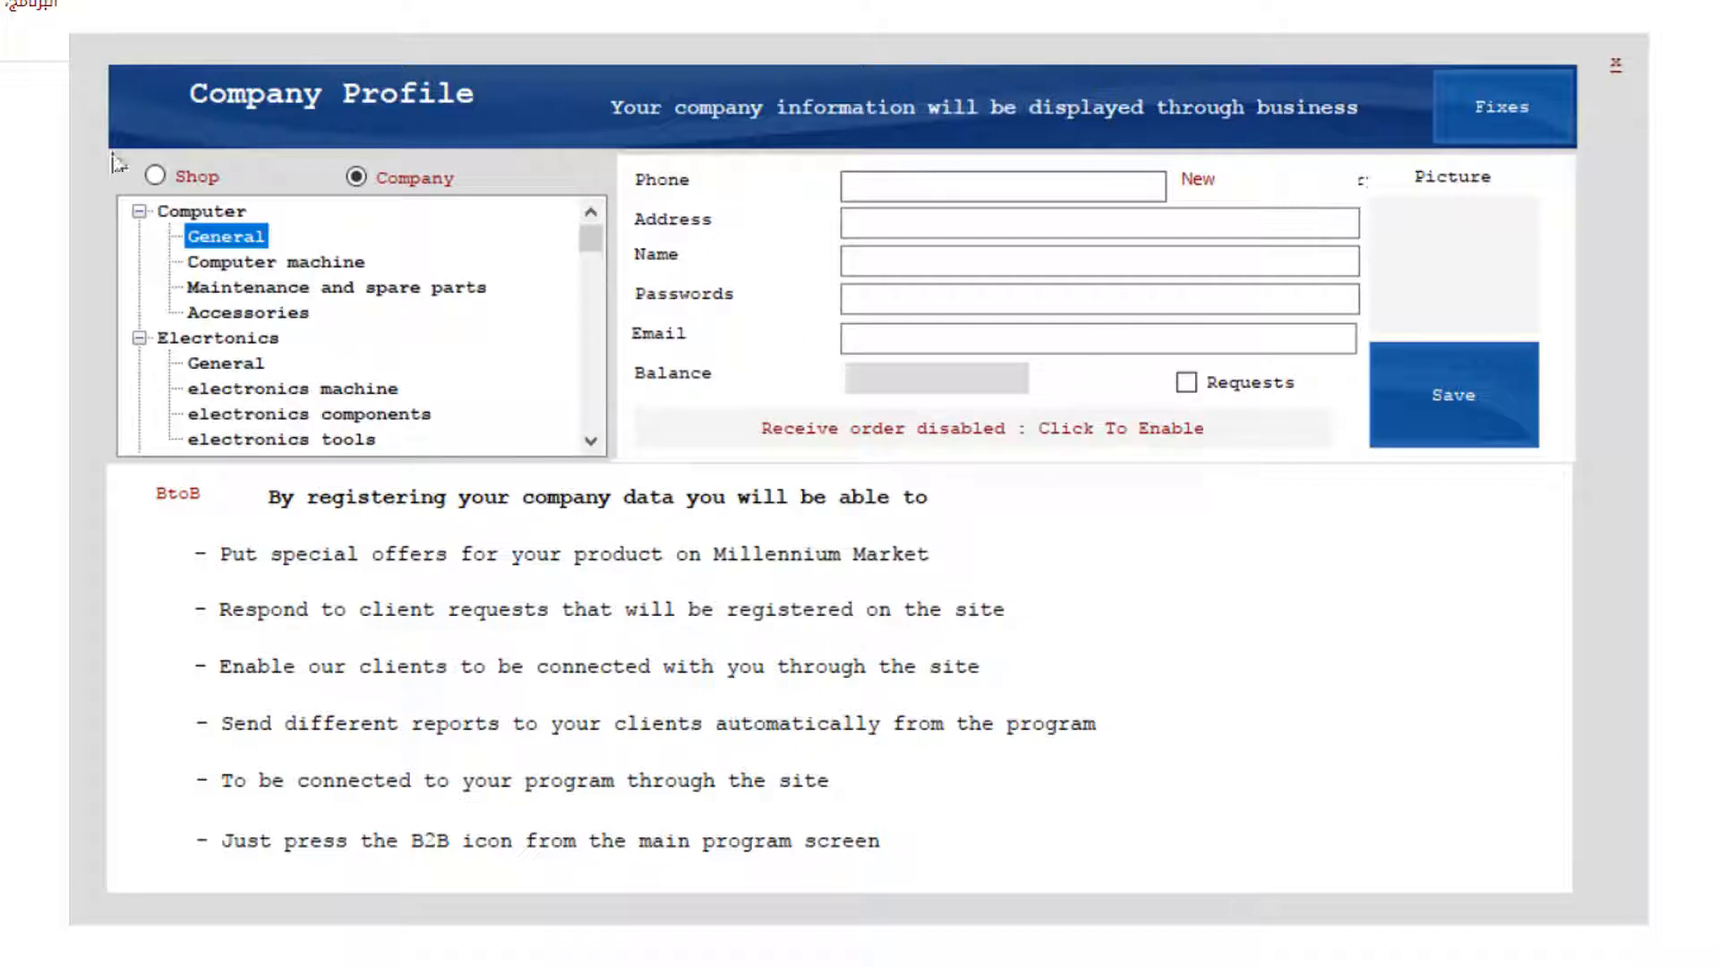
{"action": "left_click", "coordinate": [922, 194]}
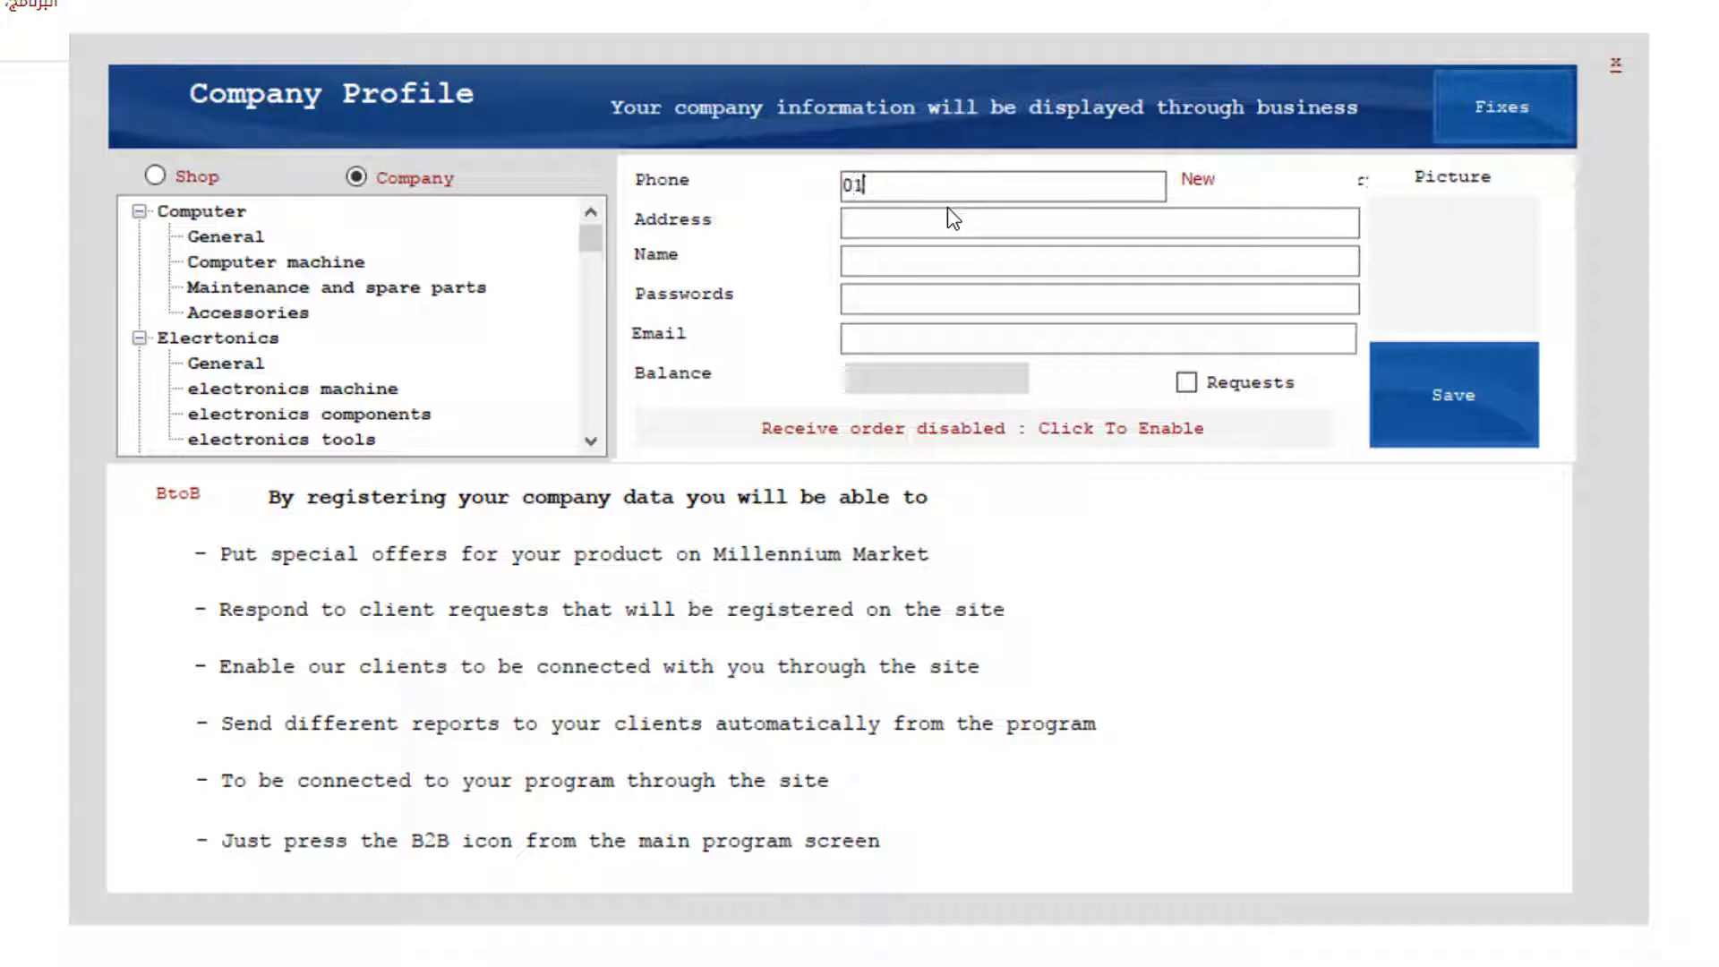
Enter the company phone number and replace the Arabic address with the new city and district.
{"action": "left_click", "coordinate": [890, 224]}
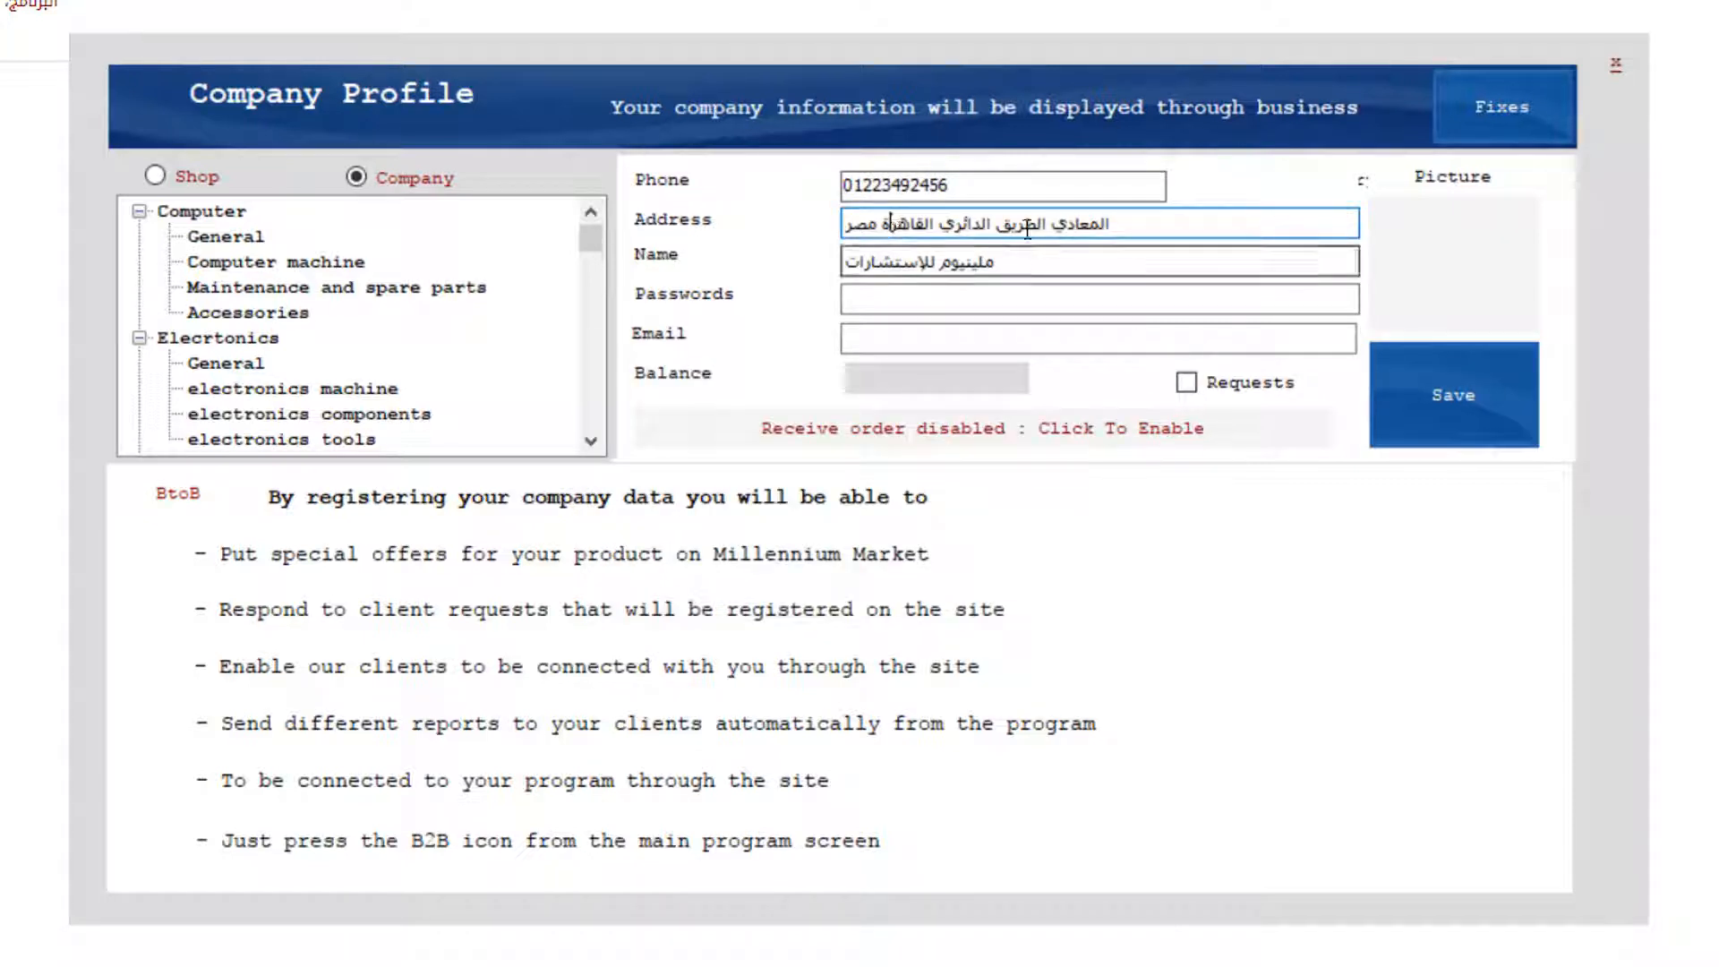
{"action": "left_click_drag", "start_coordinate": [1085, 229], "coordinate": [706, 236]}
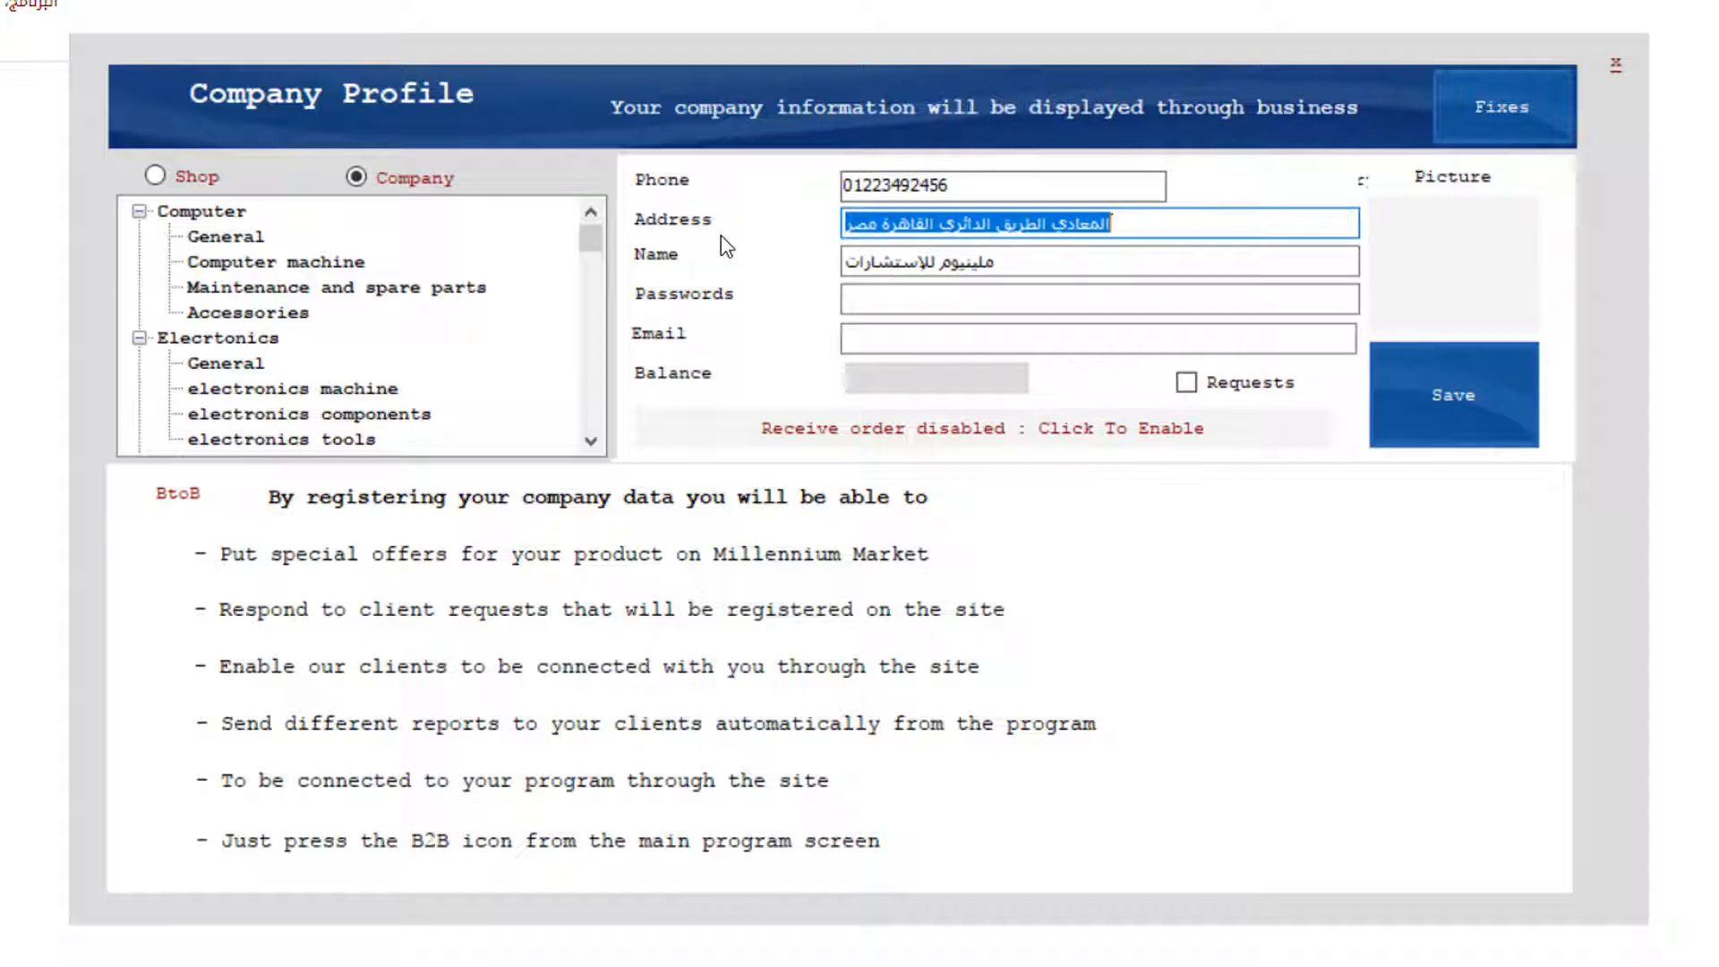
{"action": "type", "text": "Cairo"}
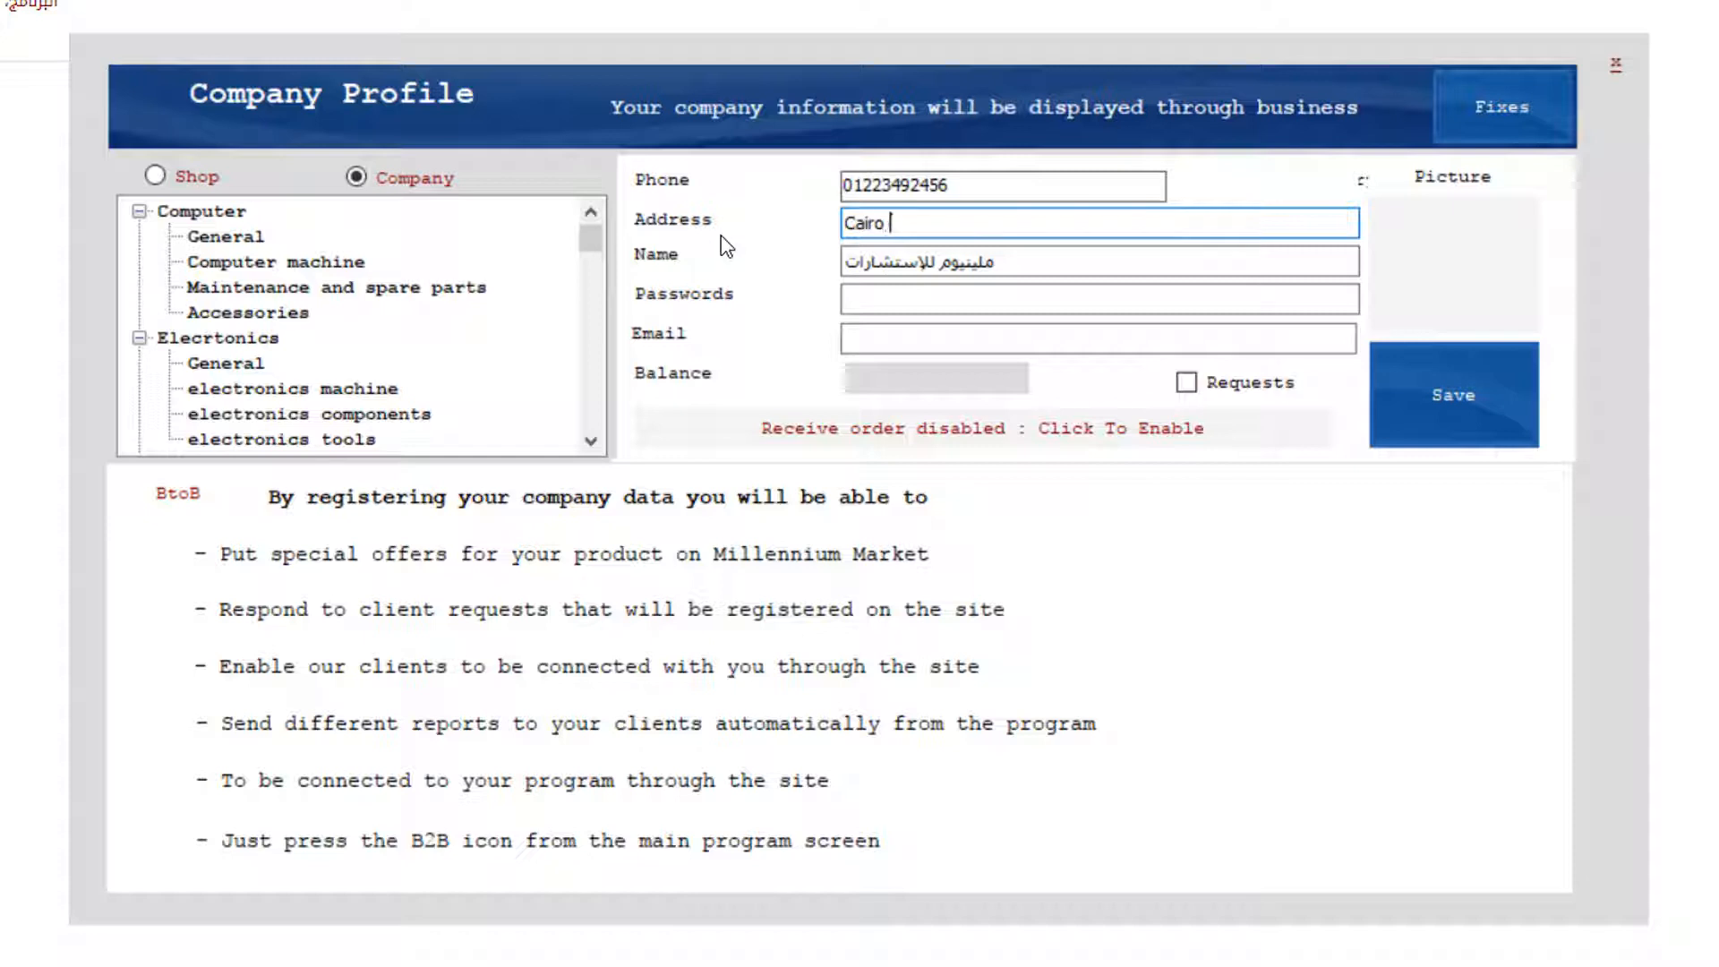
{"action": "type", "text": " Egypt"}
{"action": "key", "text": "Left"}
{"action": "type", "text": "Maadi"}
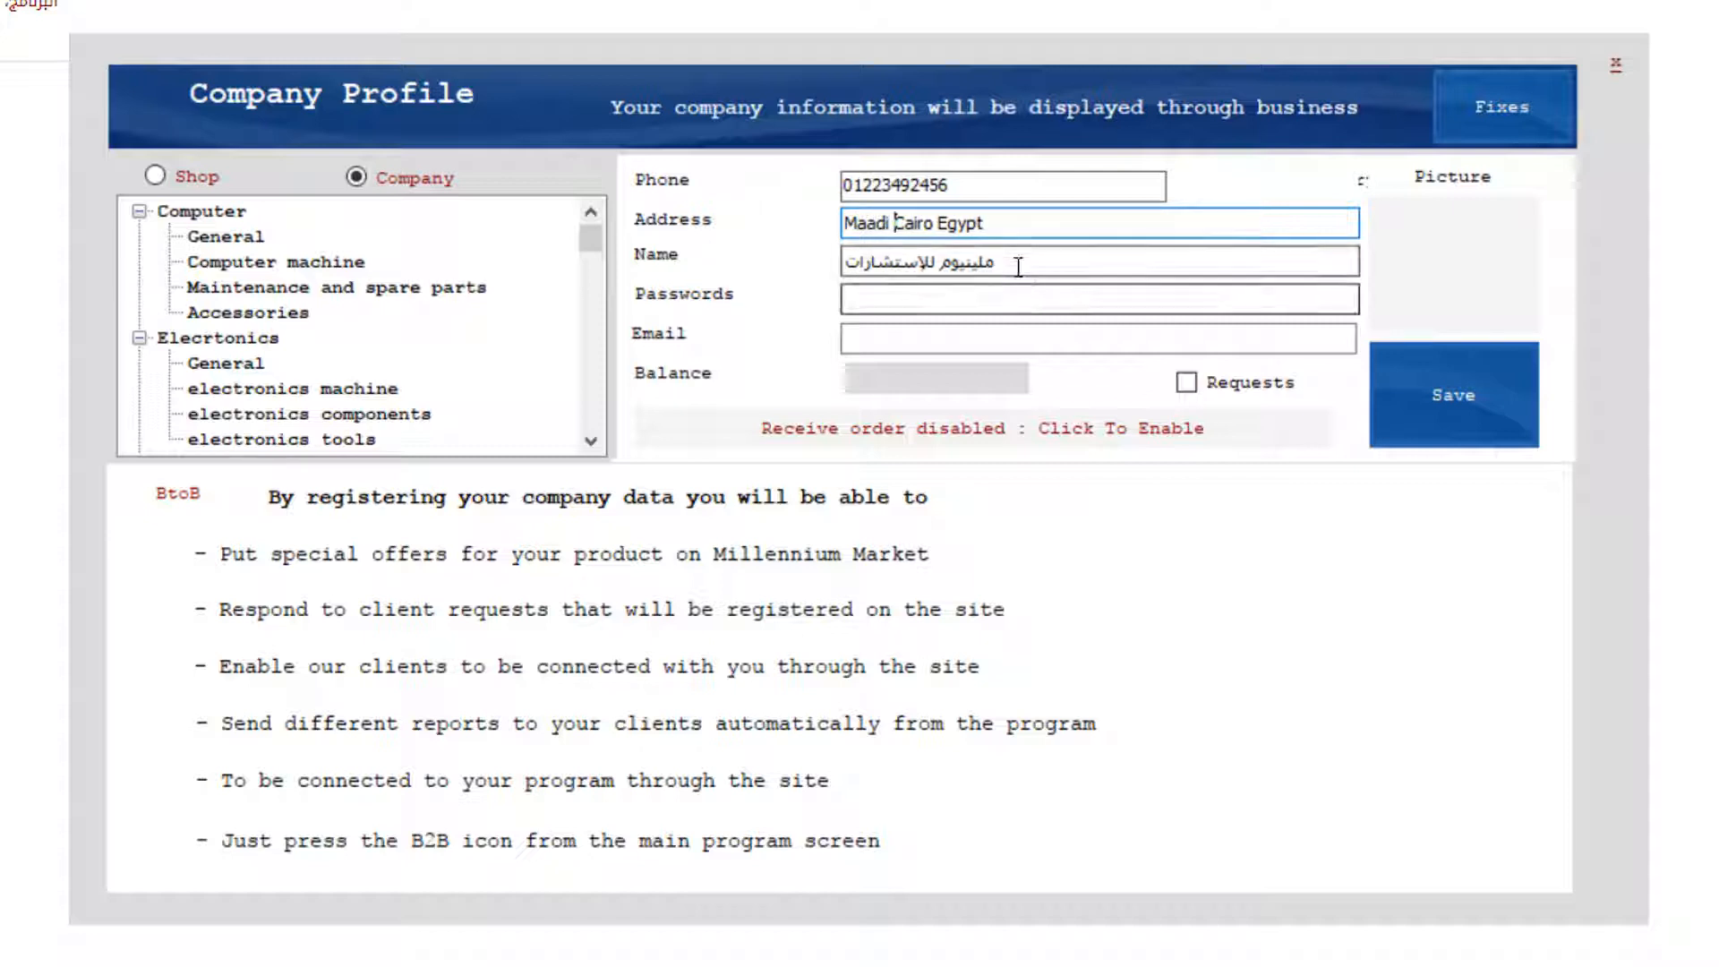
Name the company Millennium Consulting, enter its password and e-mail, and save the profile.
{"action": "left_click_drag", "start_coordinate": [1021, 265], "coordinate": [746, 291]}
{"action": "type", "text": "Mi"}
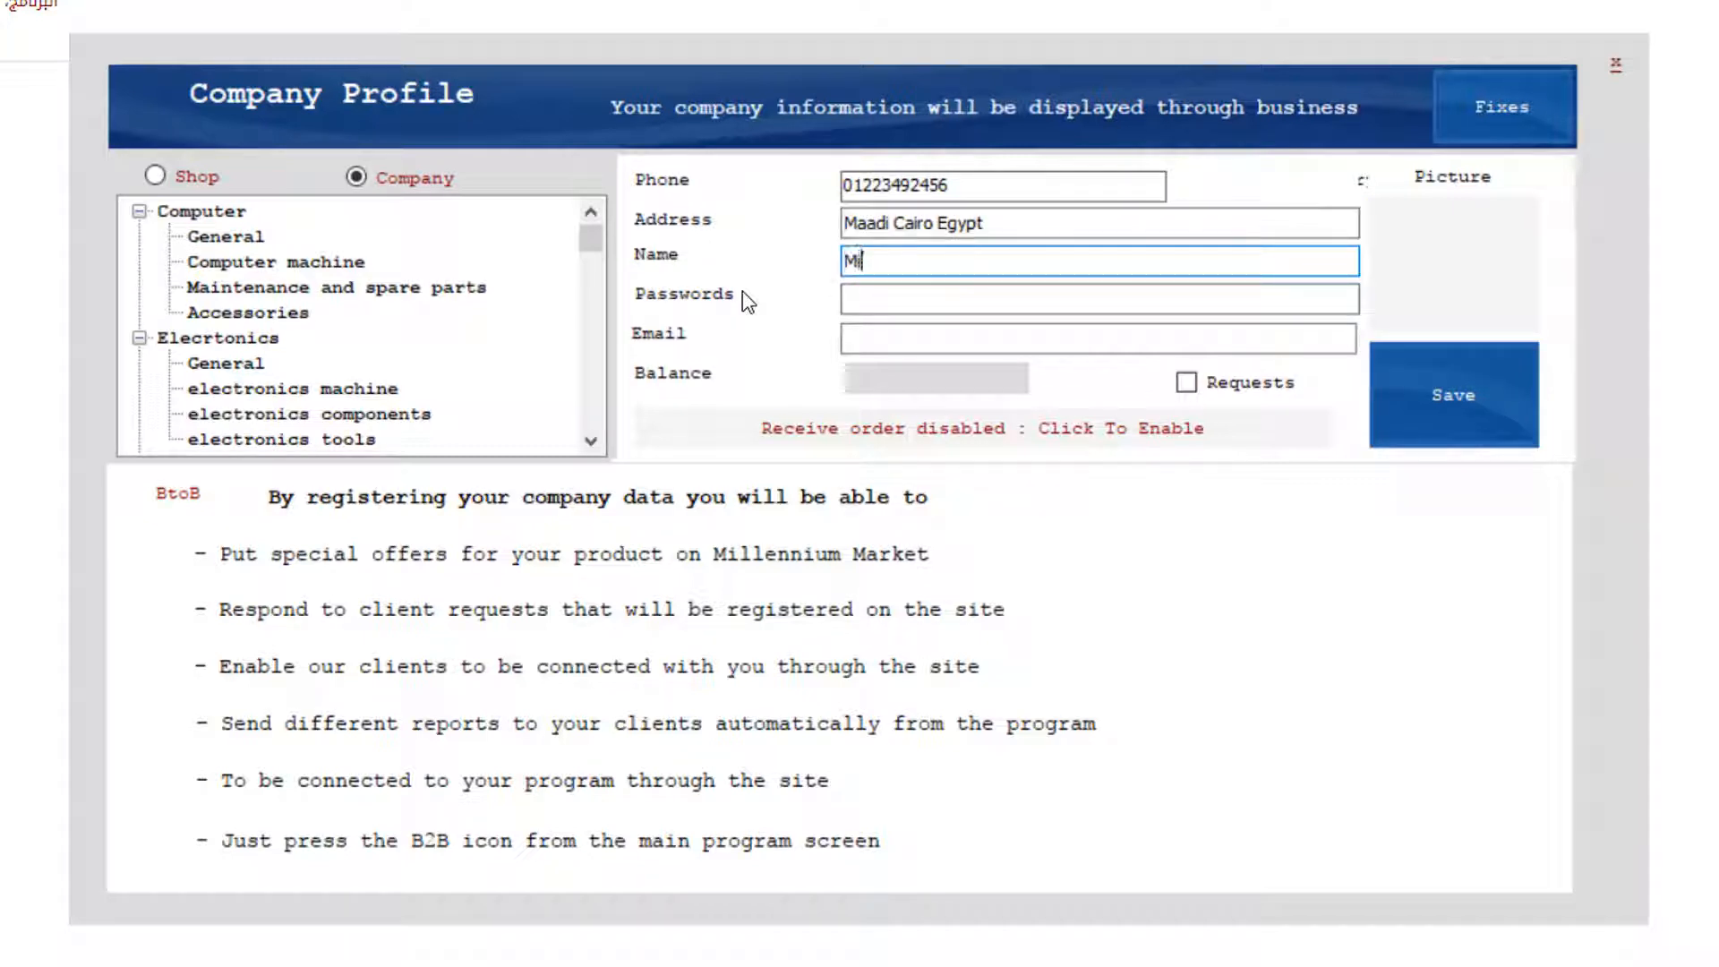
{"action": "type", "text": "llennium Consul"}
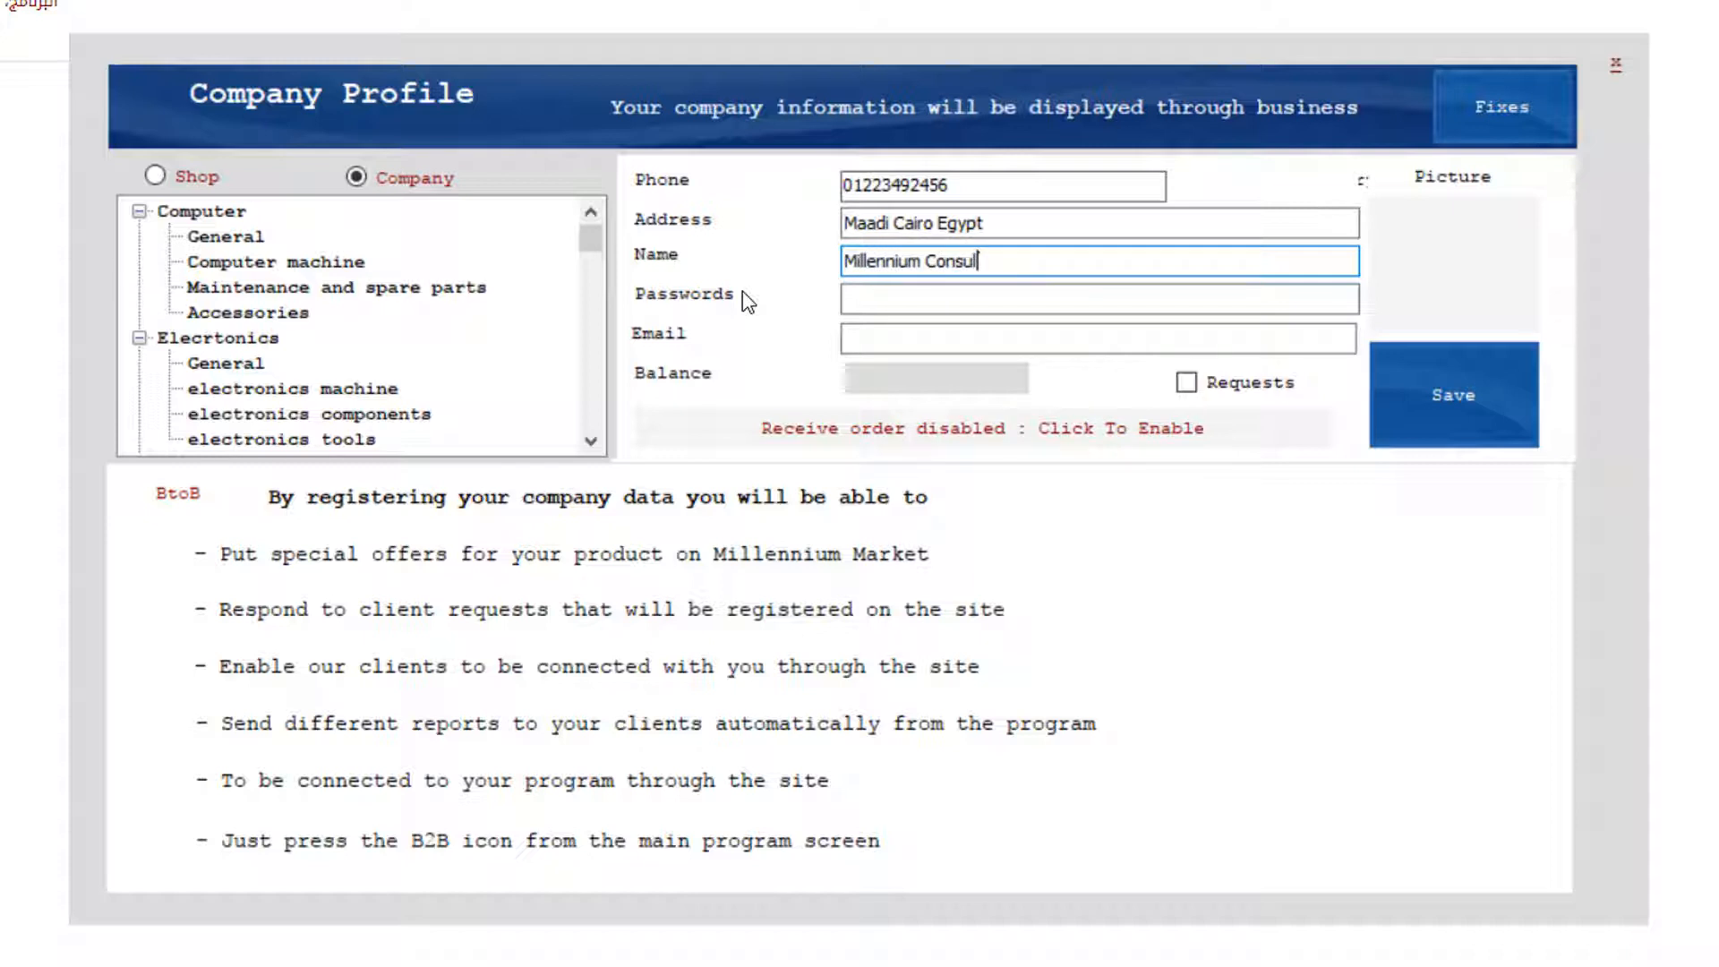
{"action": "type", "text": "ting"}
{"action": "left_click", "coordinate": [871, 305]}
{"action": "type", "text": "12"}
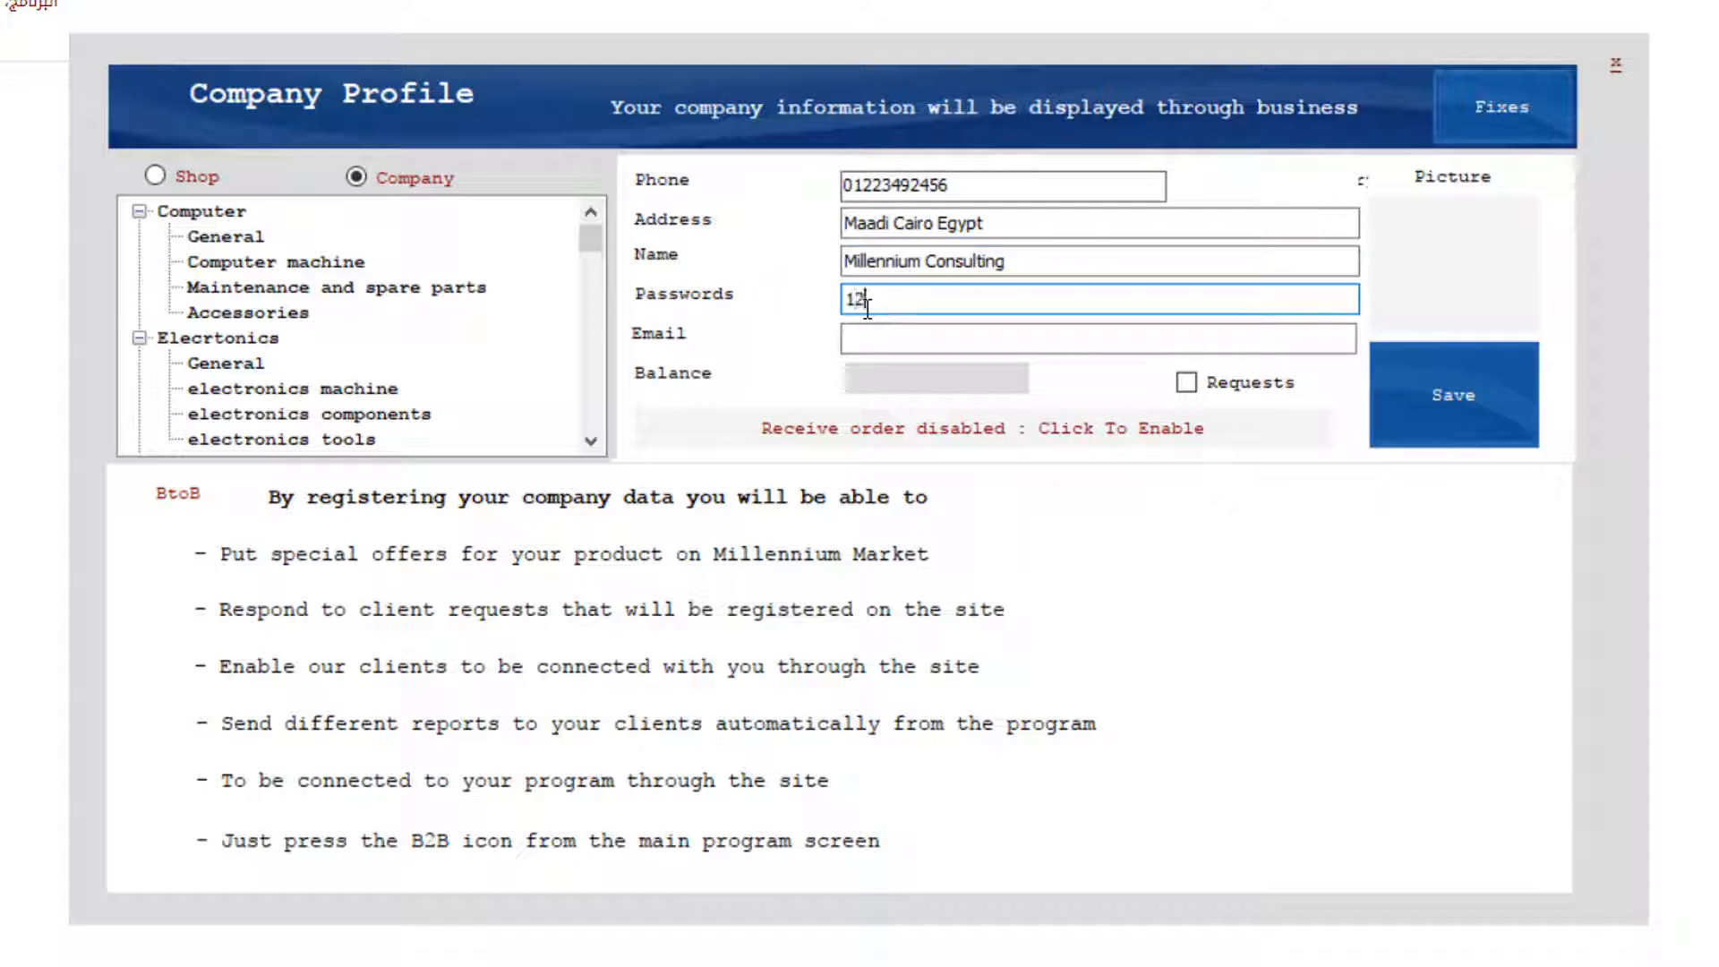
{"action": "type", "text": "345678"}
{"action": "left_click", "coordinate": [870, 339]}
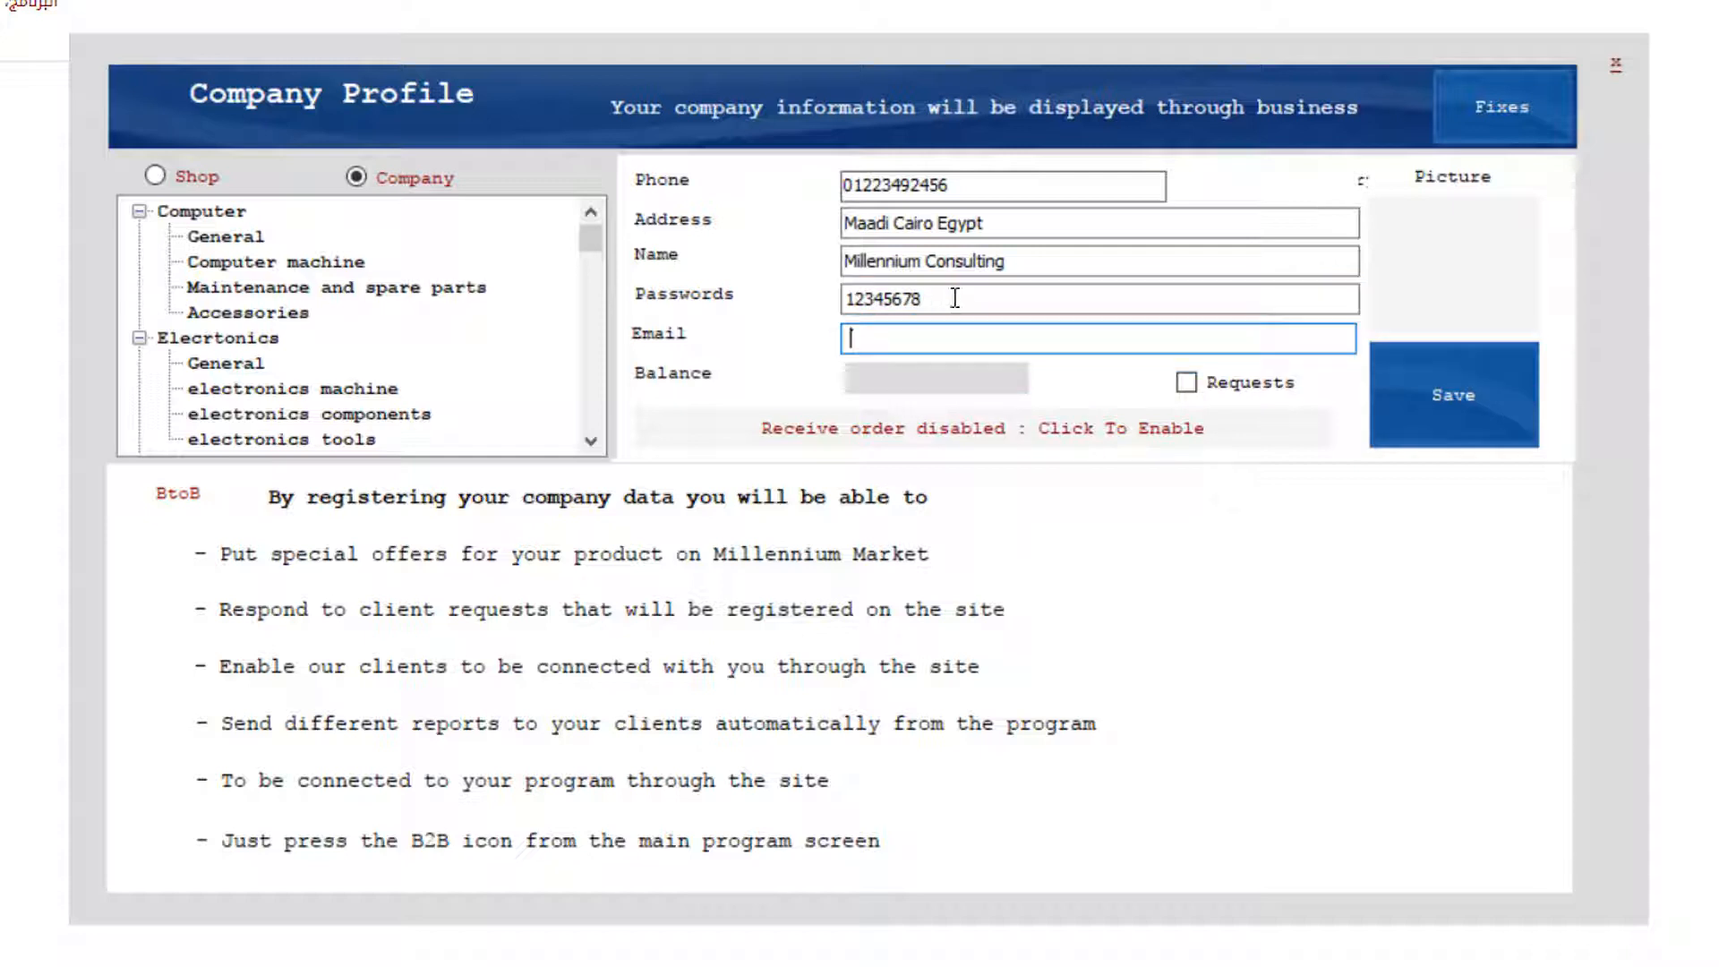
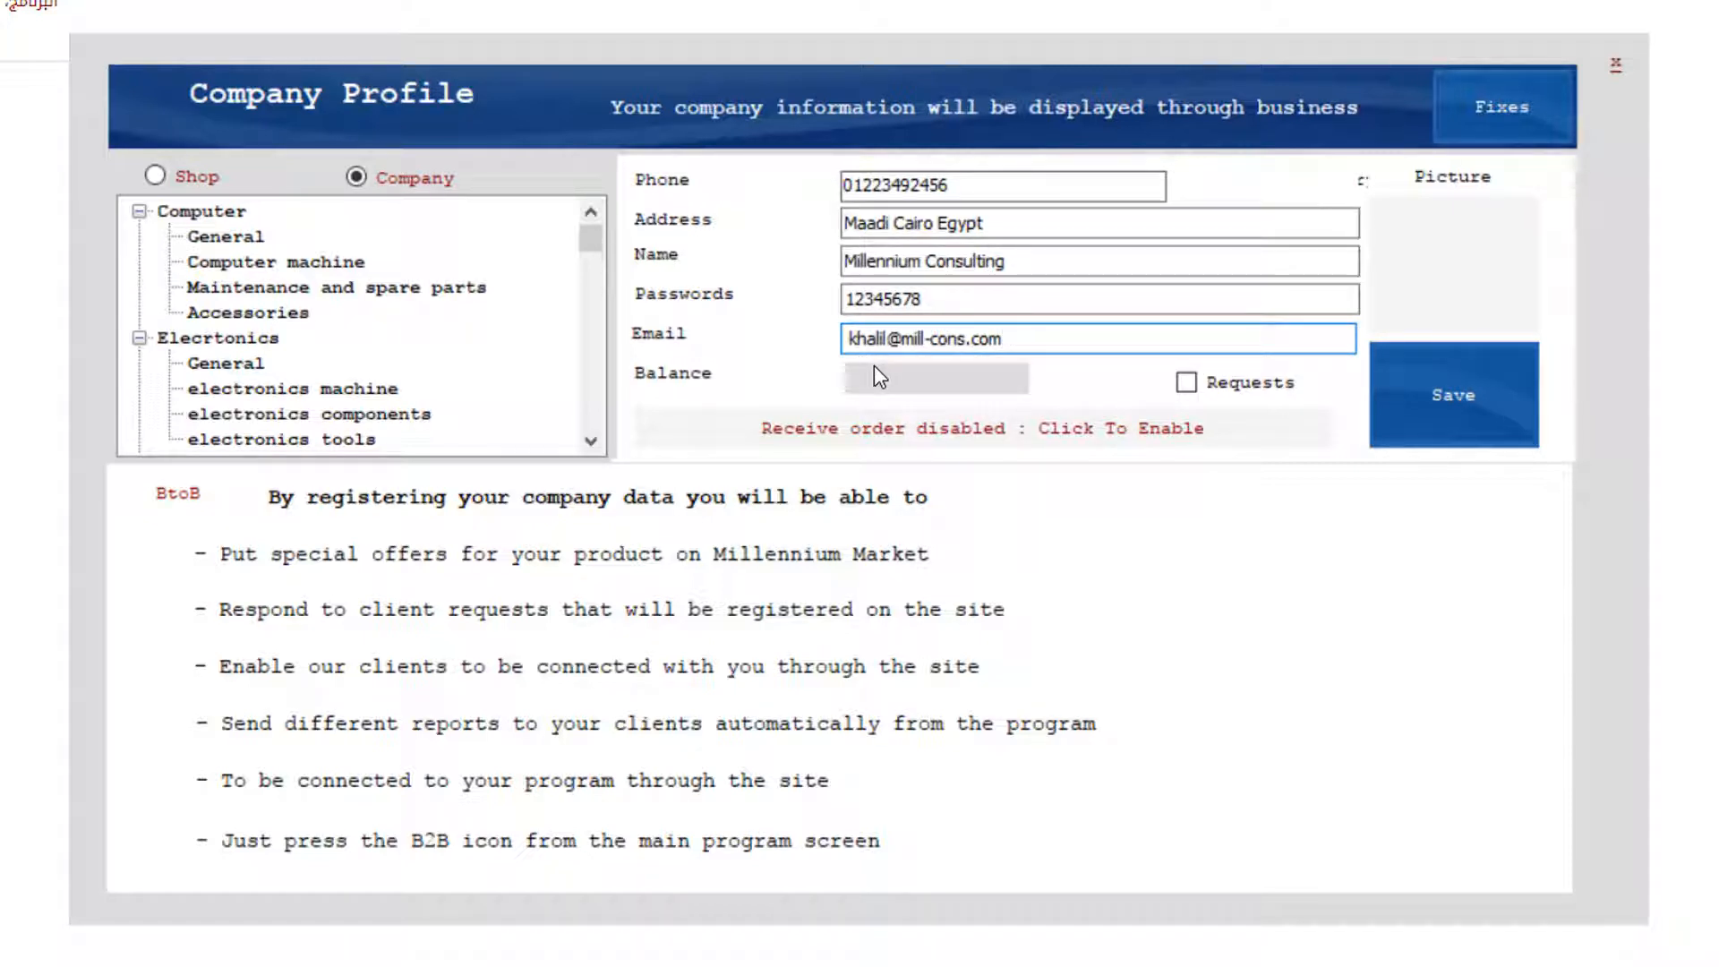
{"action": "left_click_drag", "start_coordinate": [935, 300], "coordinate": [779, 308]}
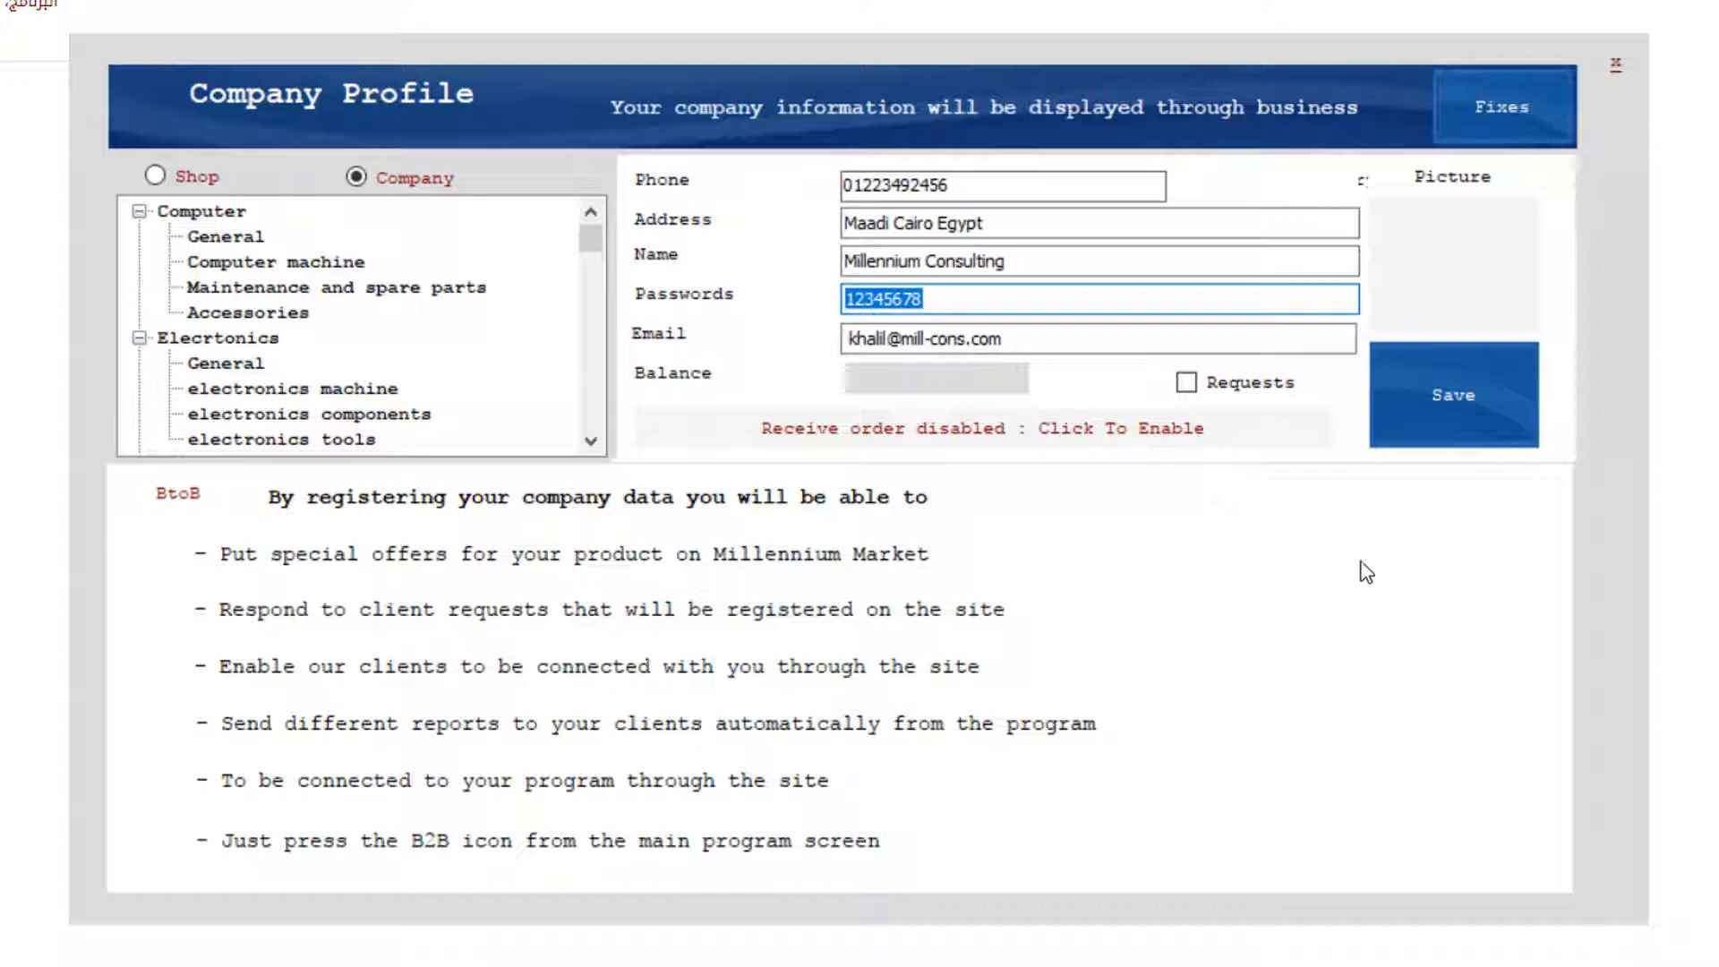
{"action": "left_click", "coordinate": [1086, 295]}
{"action": "left_click", "coordinate": [1436, 399]}
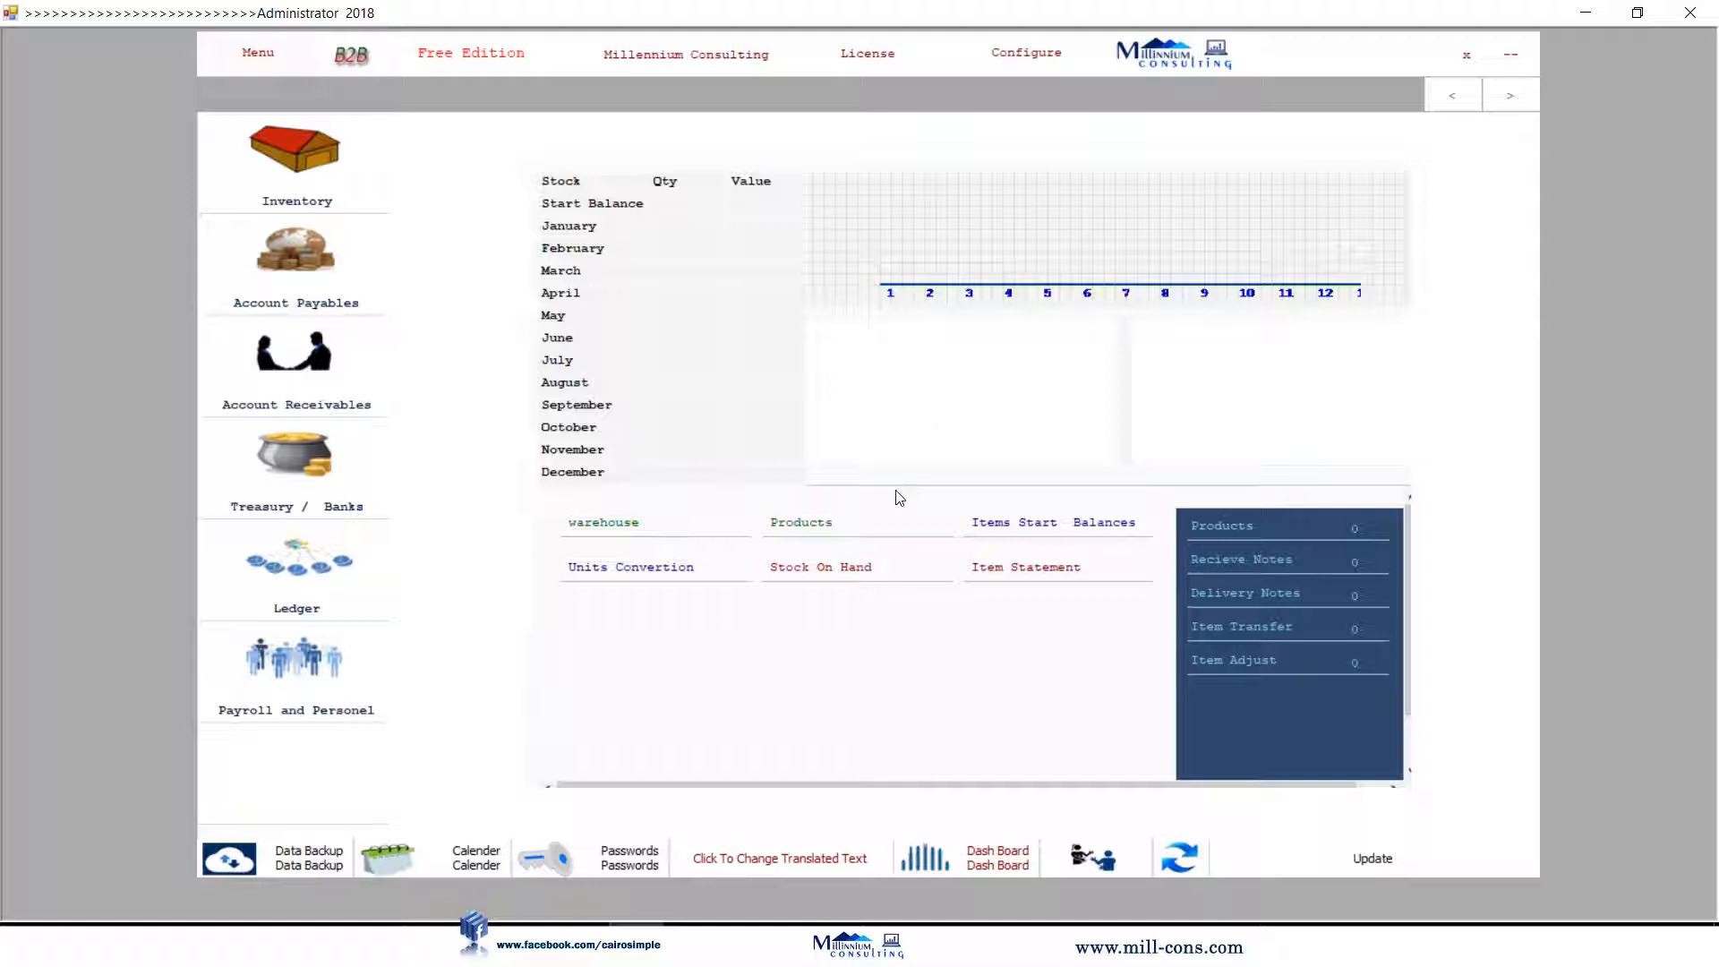
Create the Computer Machines, Spare Parts and Accessories groups under Products.
{"action": "left_click", "coordinate": [800, 523]}
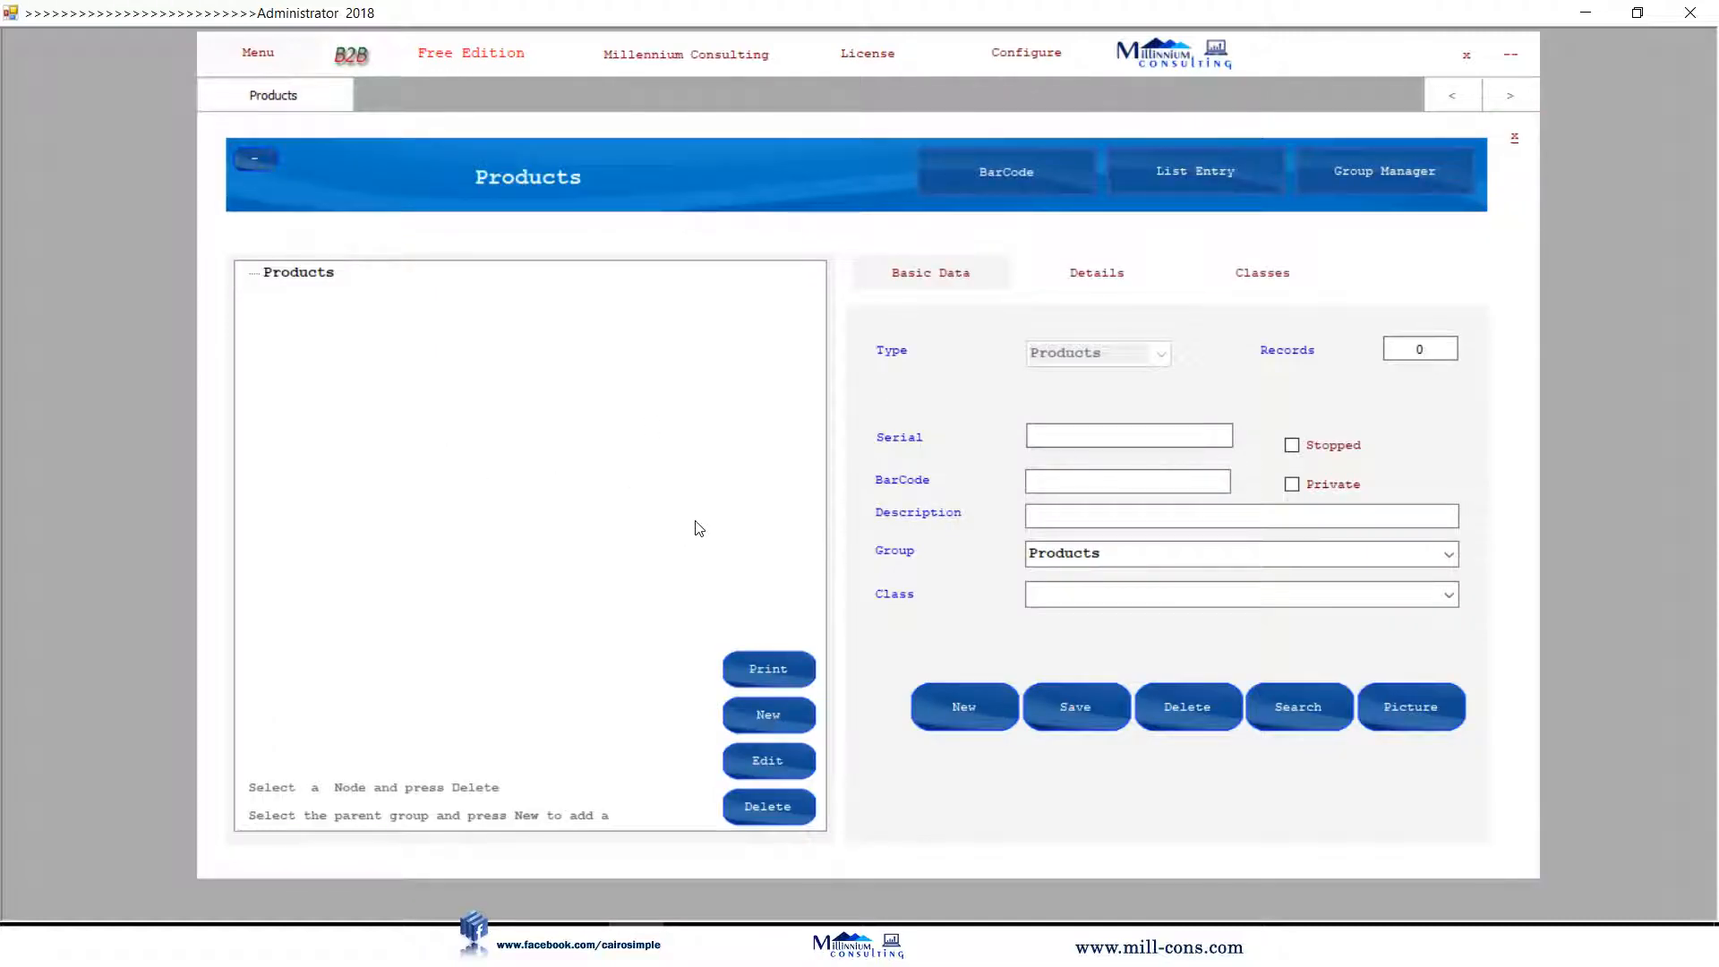
{"action": "left_click", "coordinate": [311, 276]}
{"action": "left_click", "coordinate": [768, 714]}
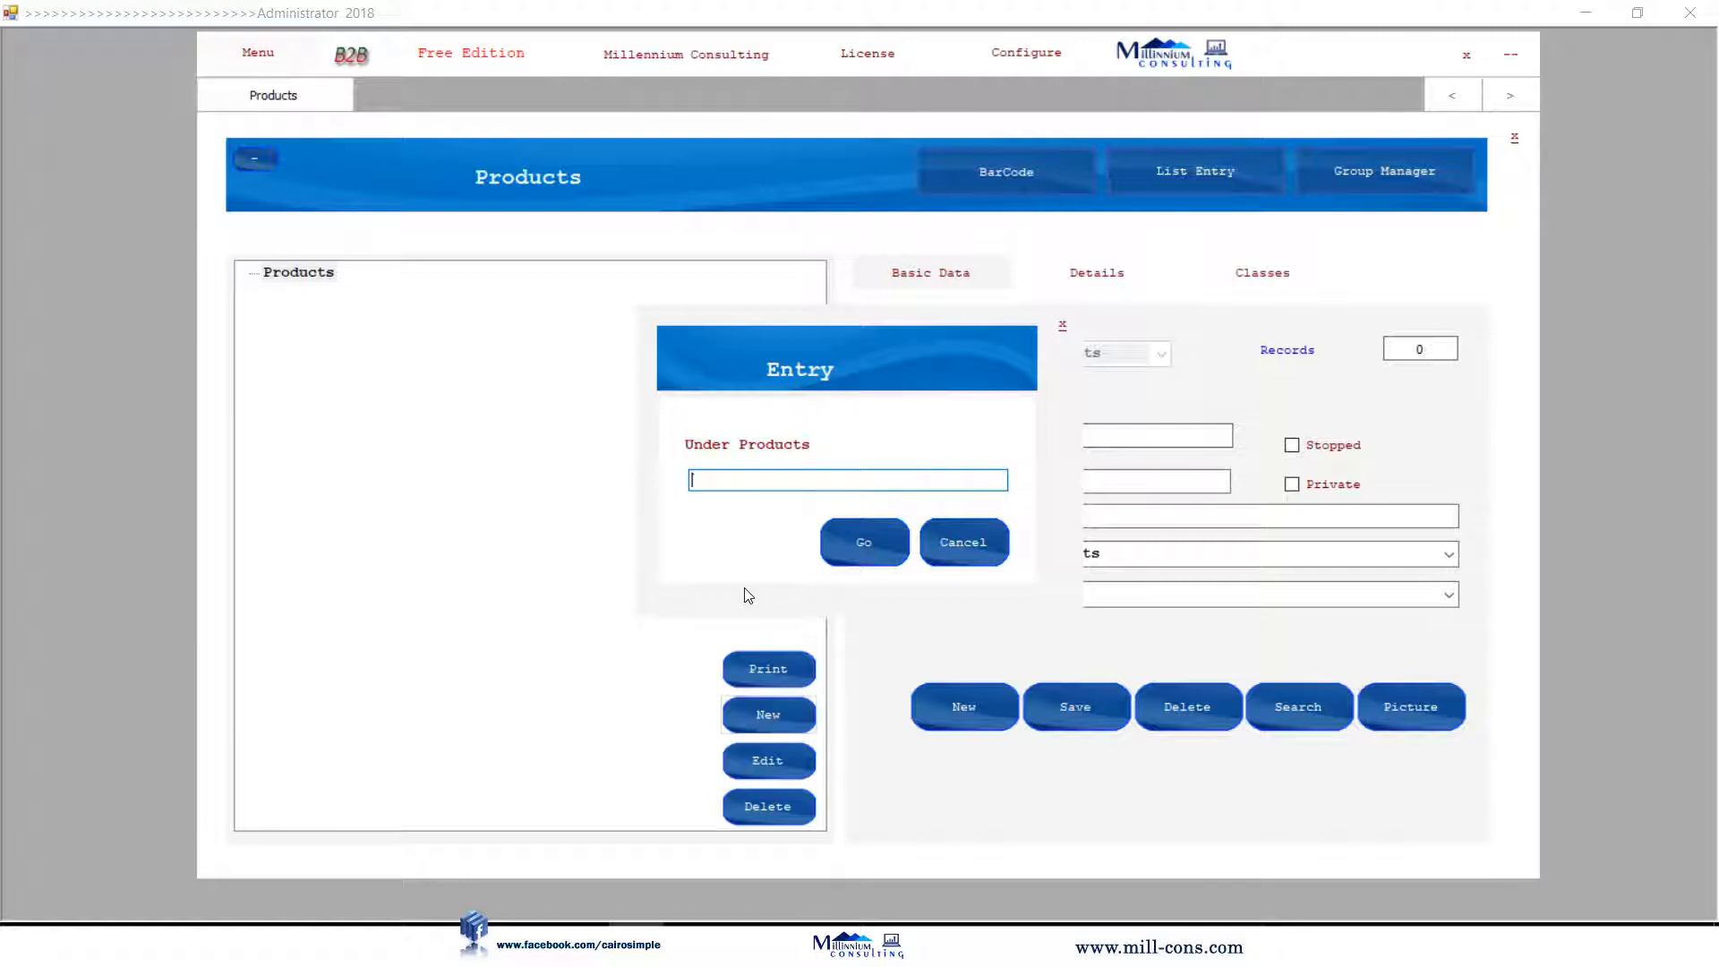
{"action": "type", "text": "Computer Machines"}
{"action": "key", "text": "Return"}
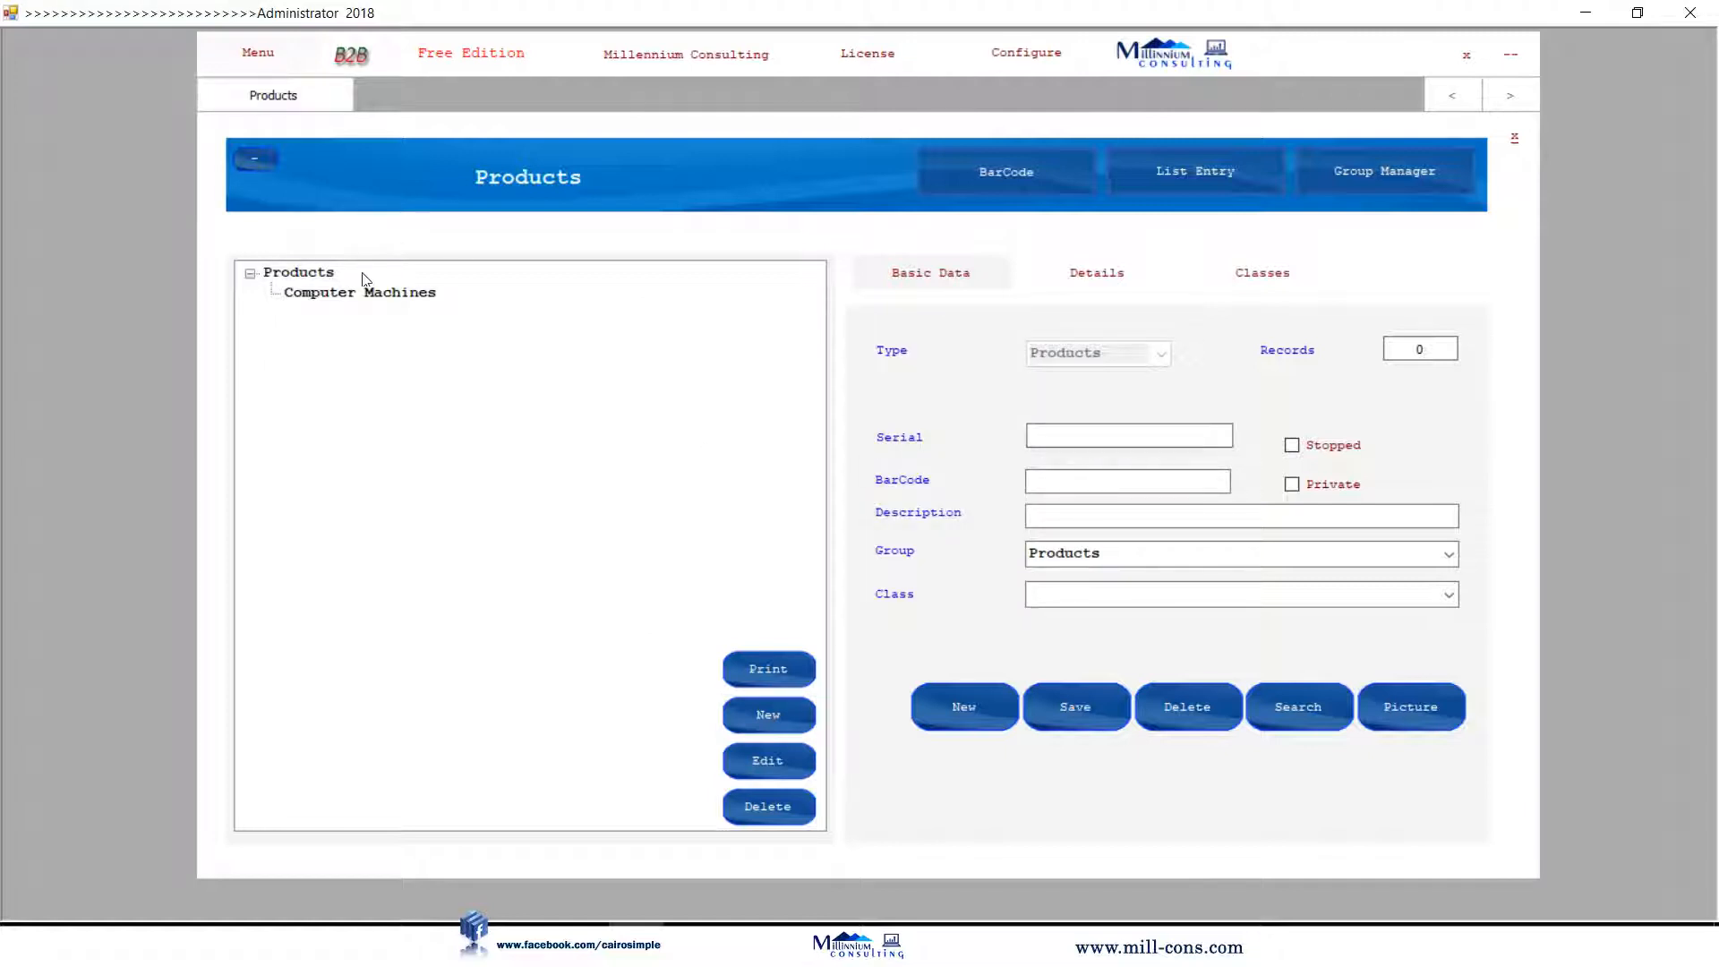
{"action": "left_click", "coordinate": [308, 274]}
{"action": "left_click", "coordinate": [789, 716]}
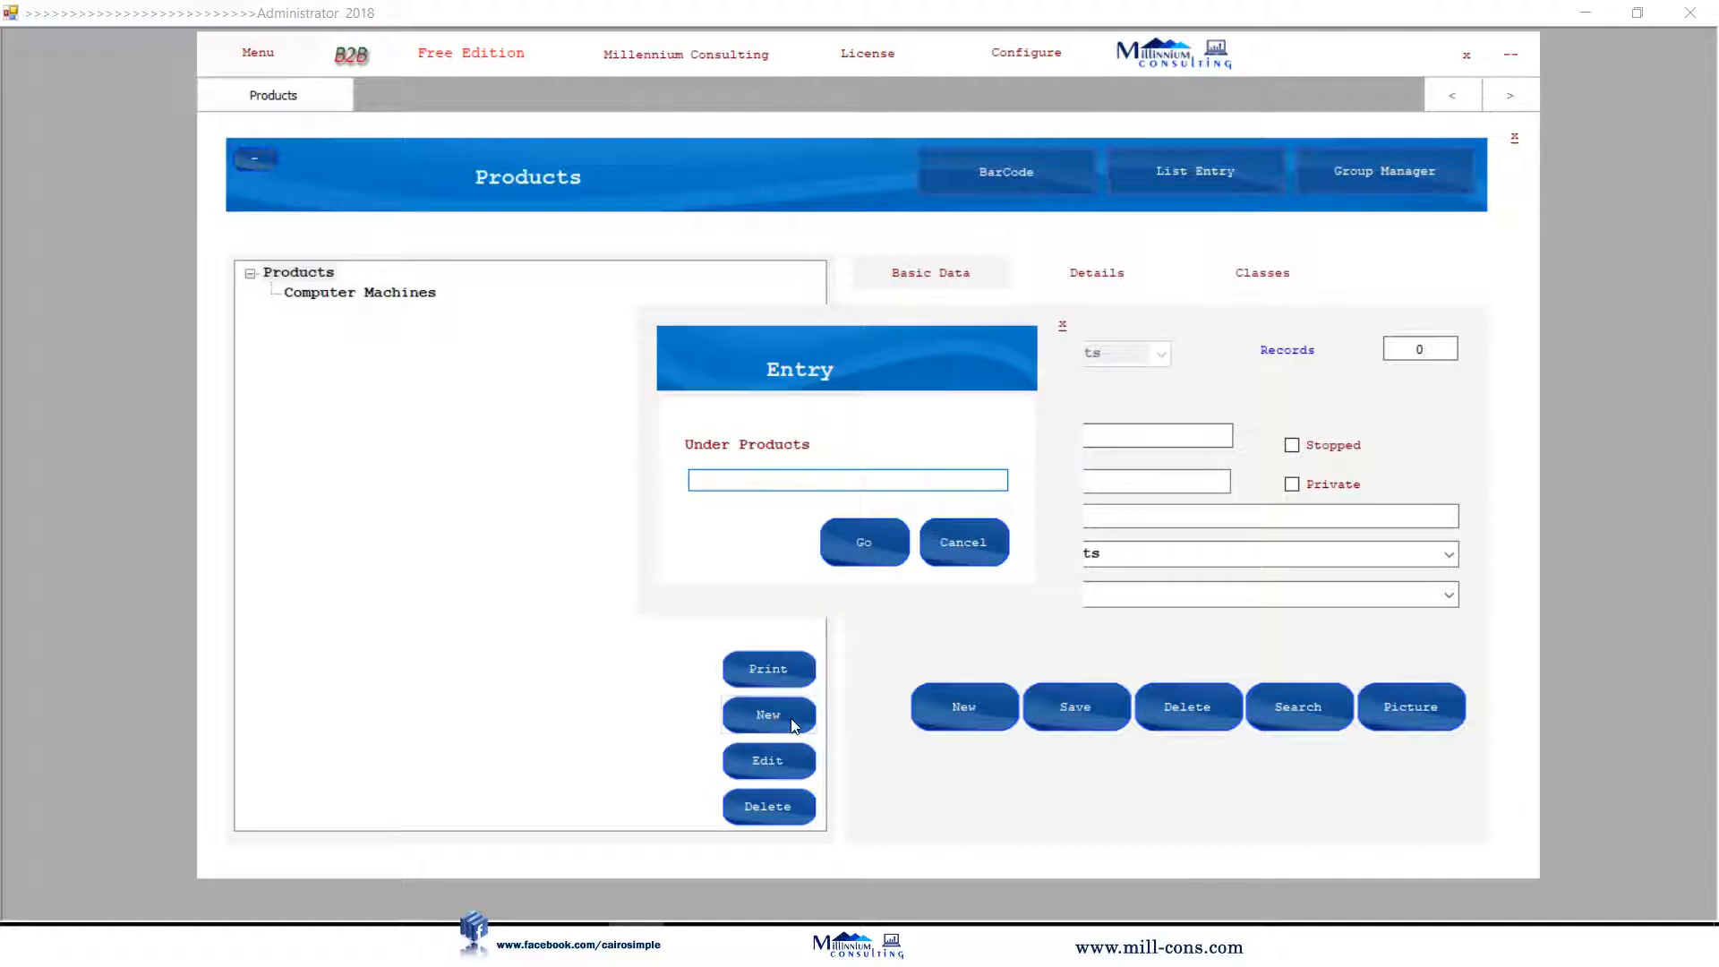
{"action": "type", "text": "Spare Parts"}
{"action": "key", "text": "Return"}
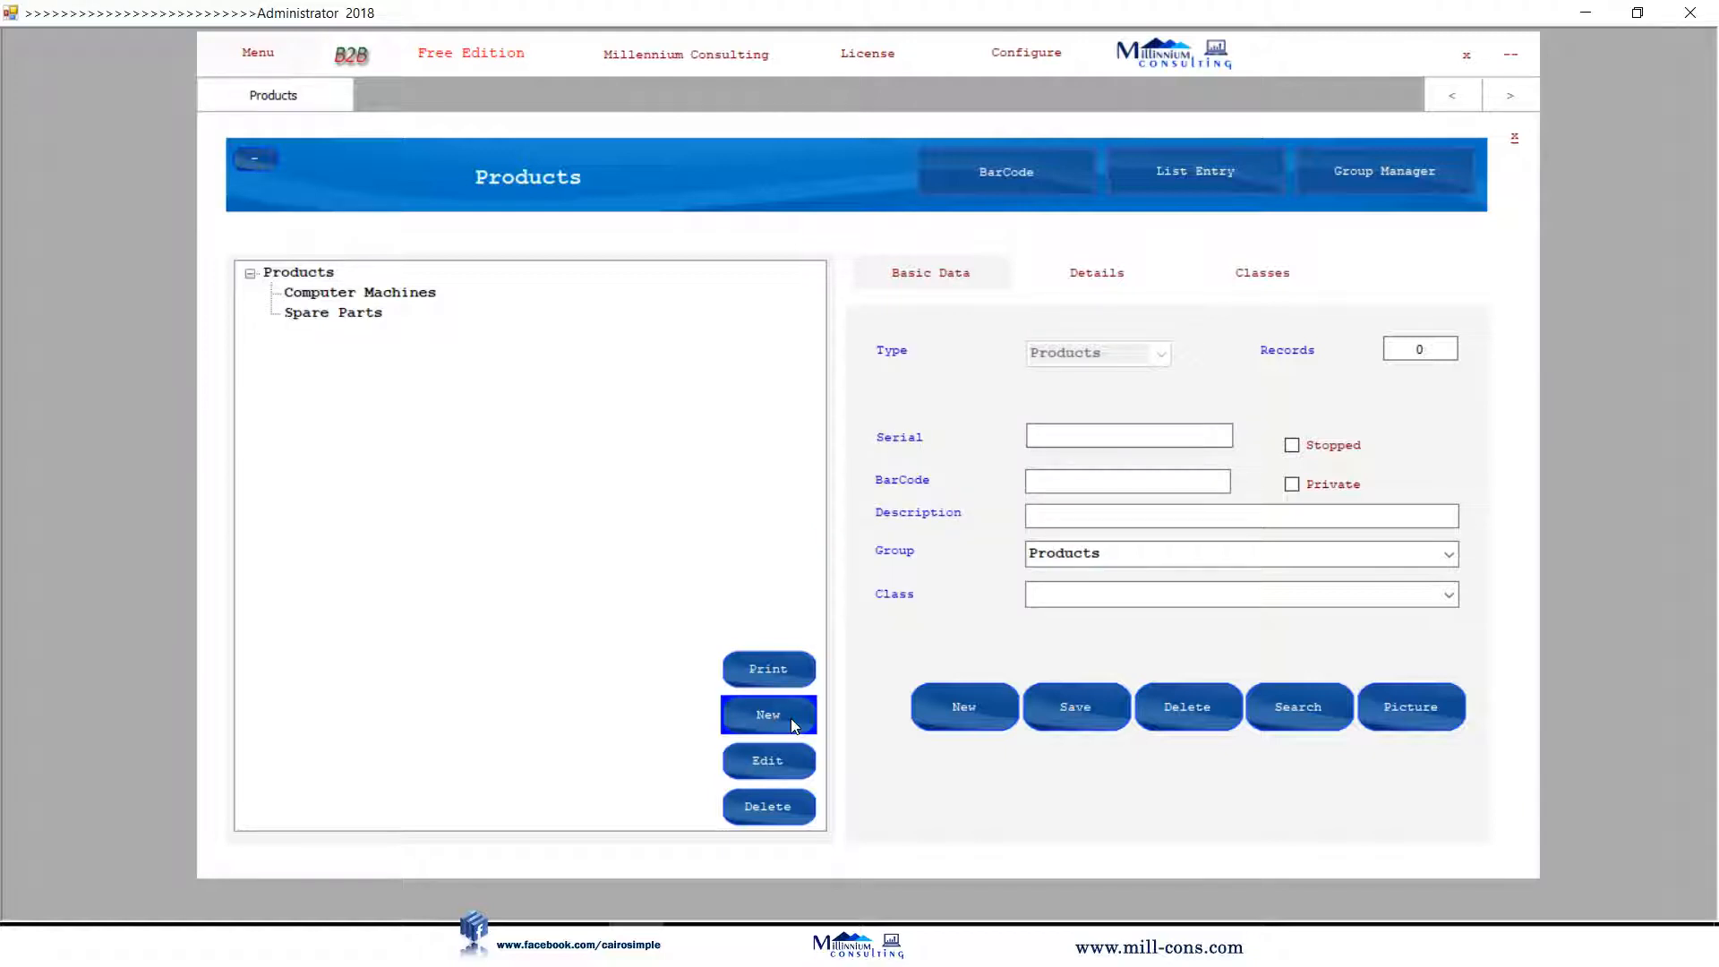
{"action": "left_click", "coordinate": [304, 272]}
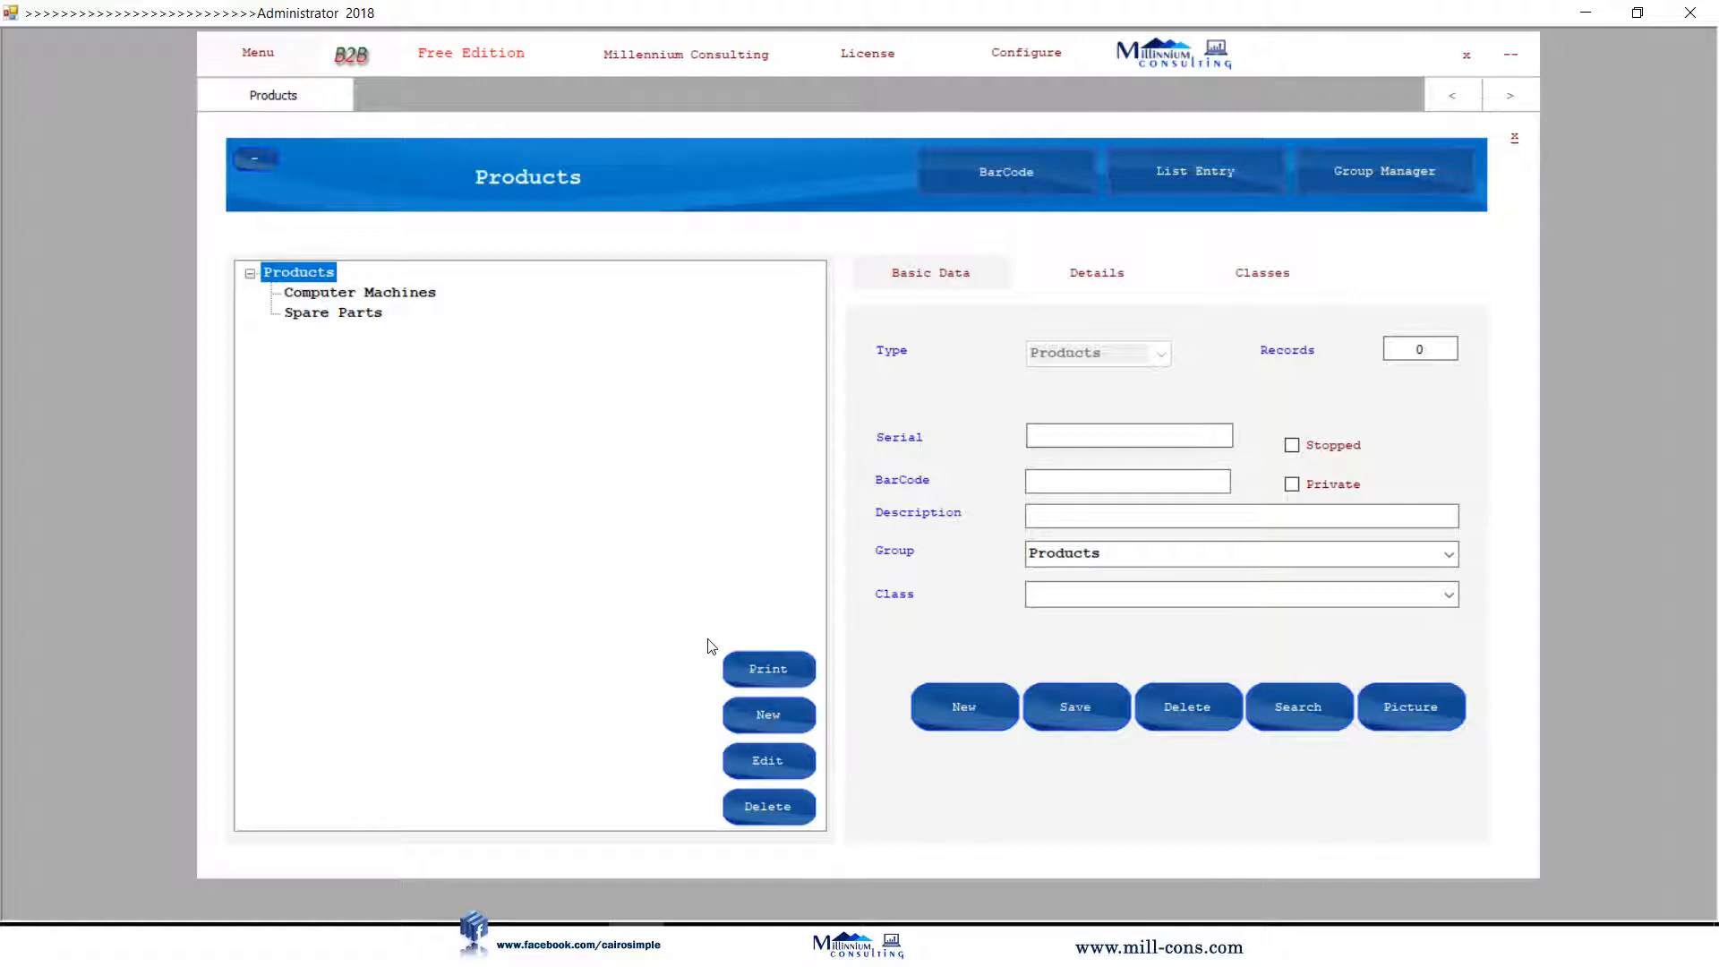
{"action": "left_click", "coordinate": [763, 707]}
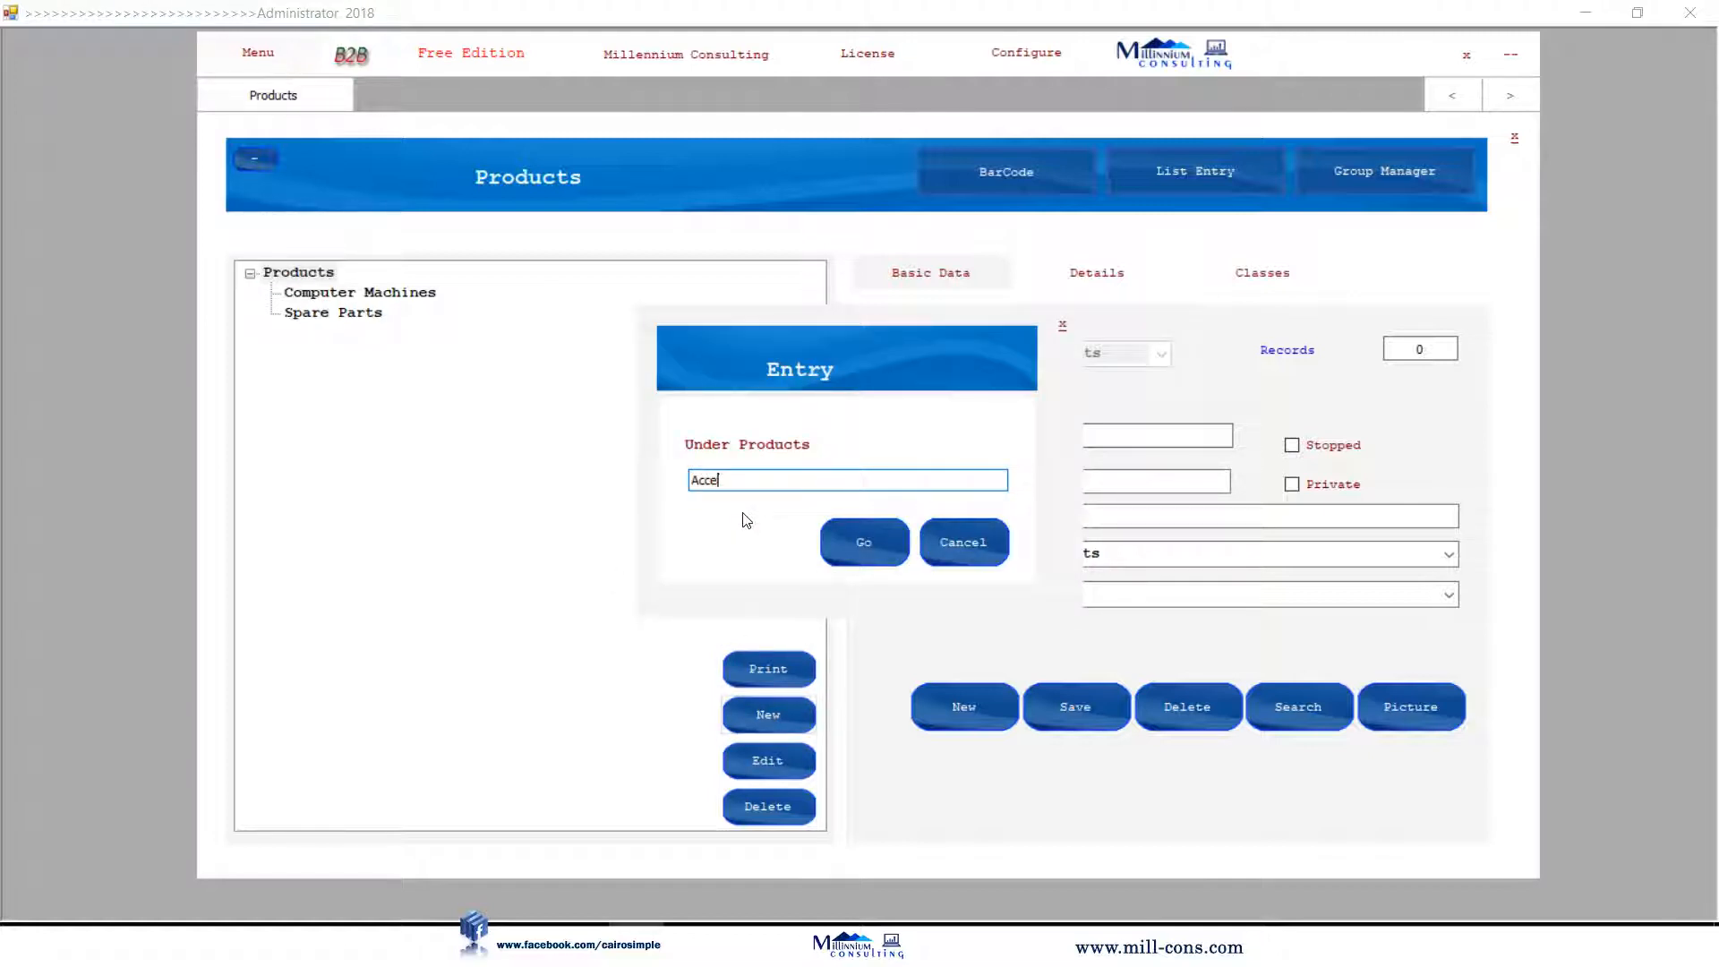
{"action": "key", "text": "Return"}
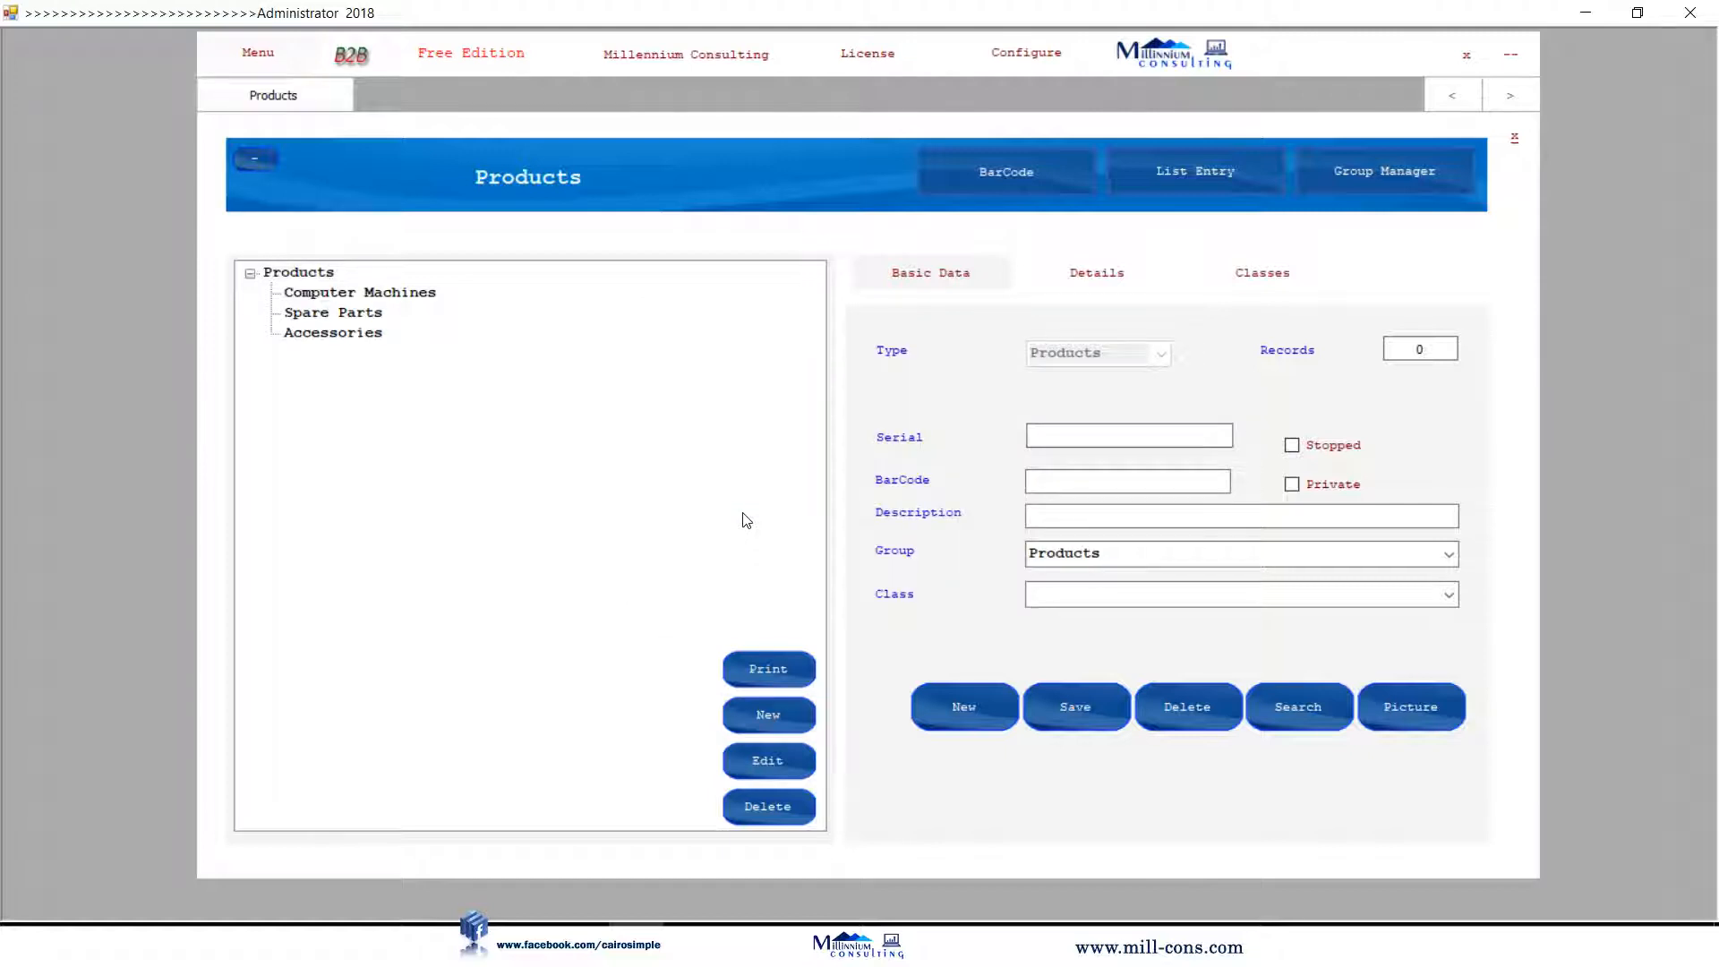
Add Desktop Machines and Labtop Machines subgroups under Computer Machines and expand it.
{"action": "left_click", "coordinate": [343, 292]}
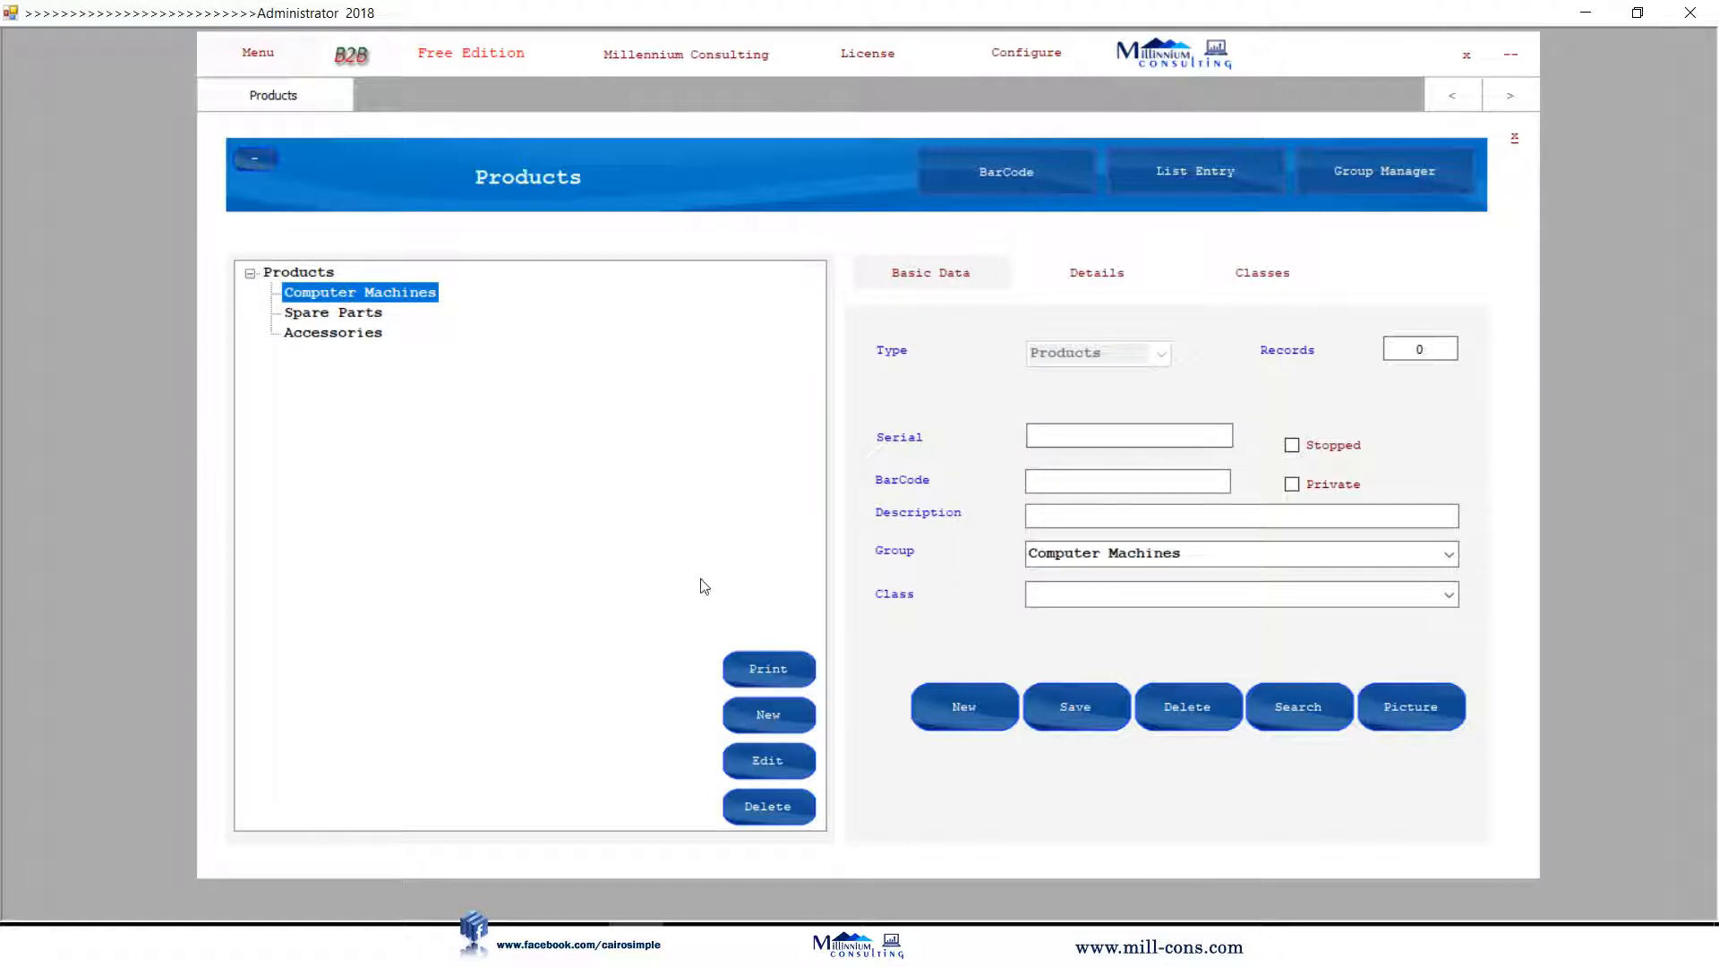
{"action": "left_click", "coordinate": [775, 716]}
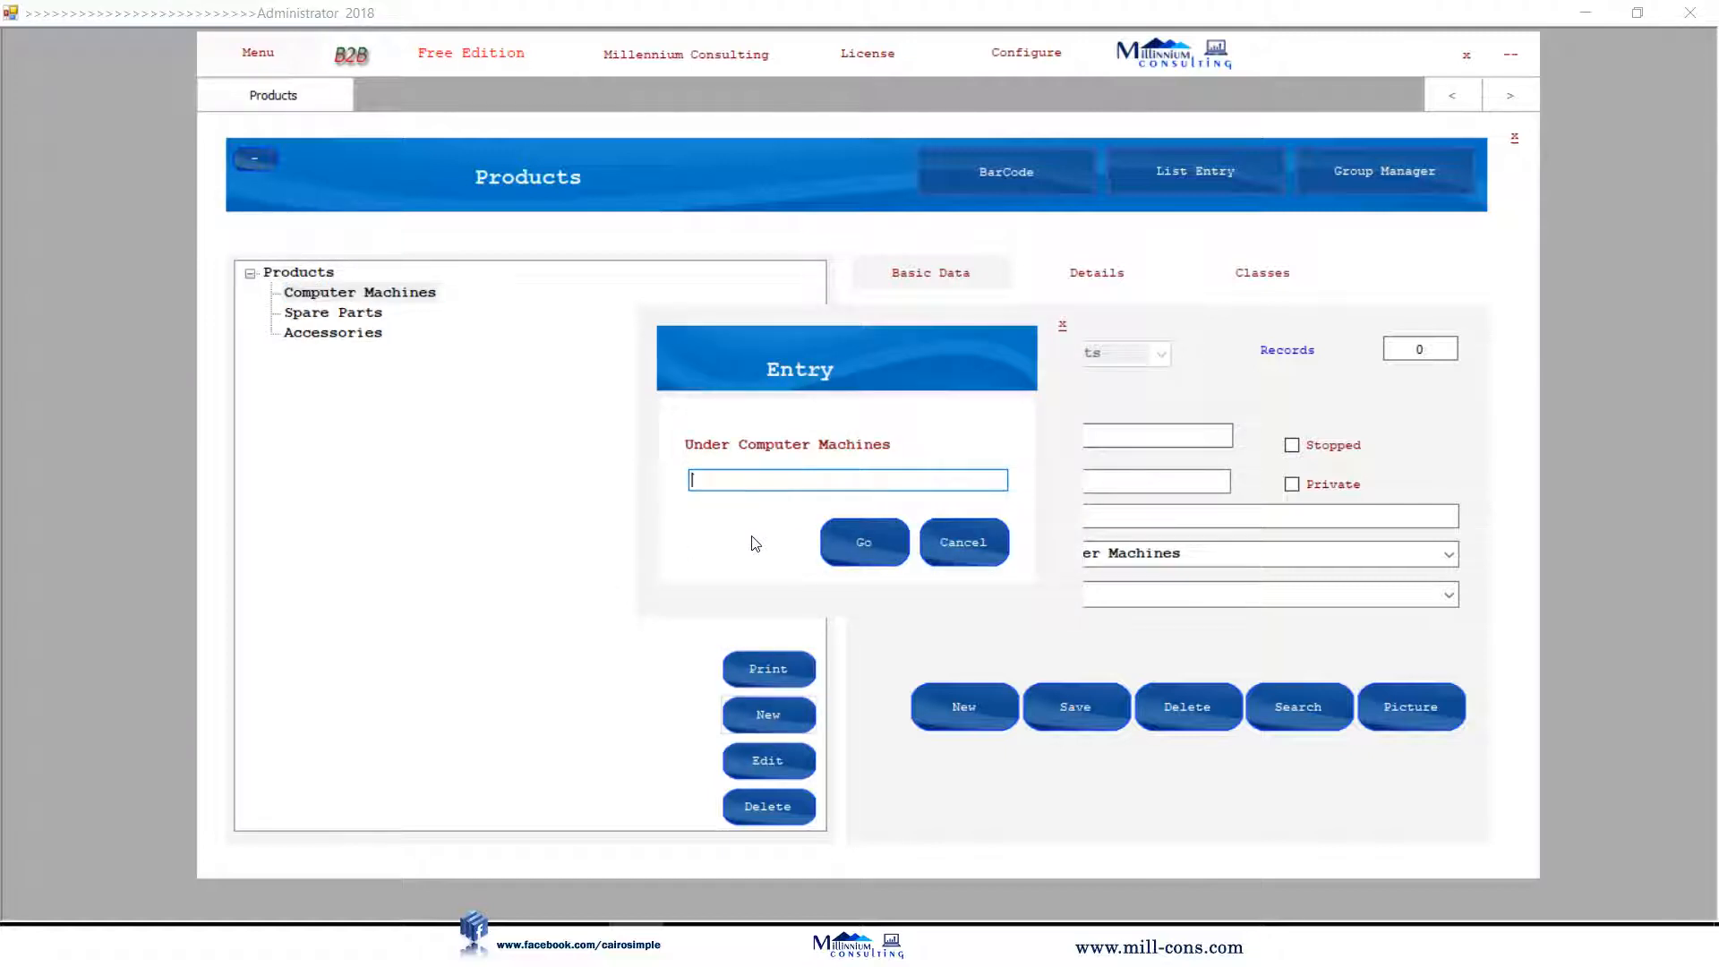
{"action": "type", "text": "Desktop Machines"}
{"action": "key", "text": "Return"}
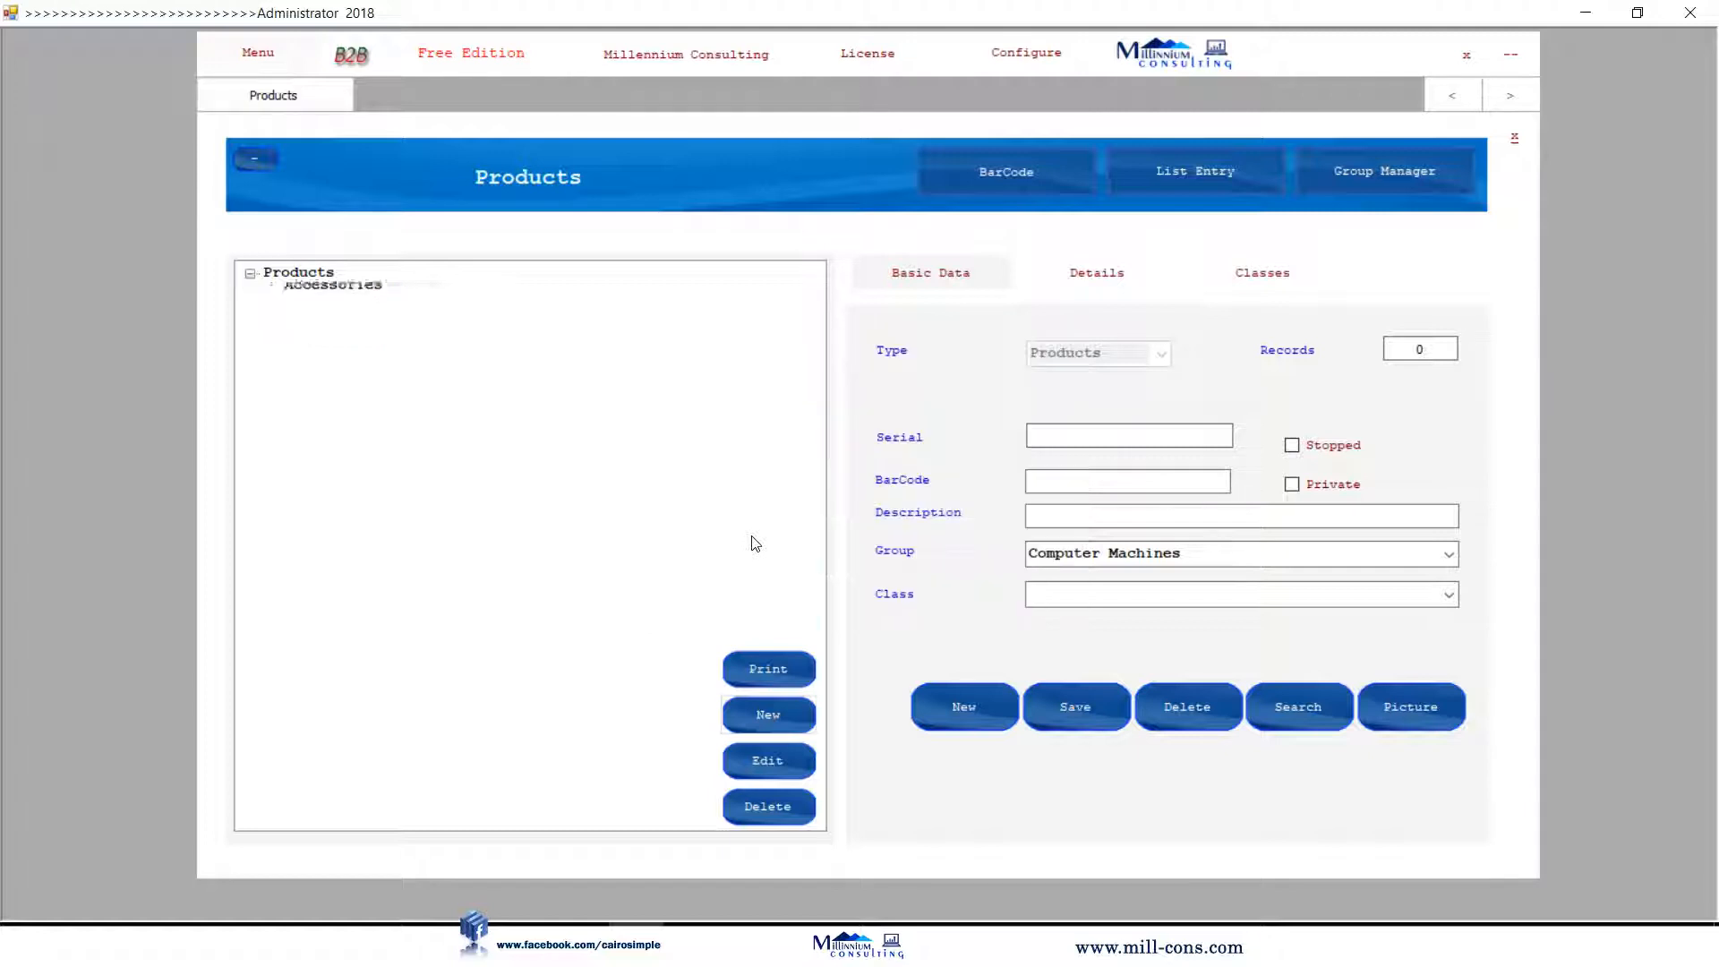
{"action": "left_click", "coordinate": [327, 294]}
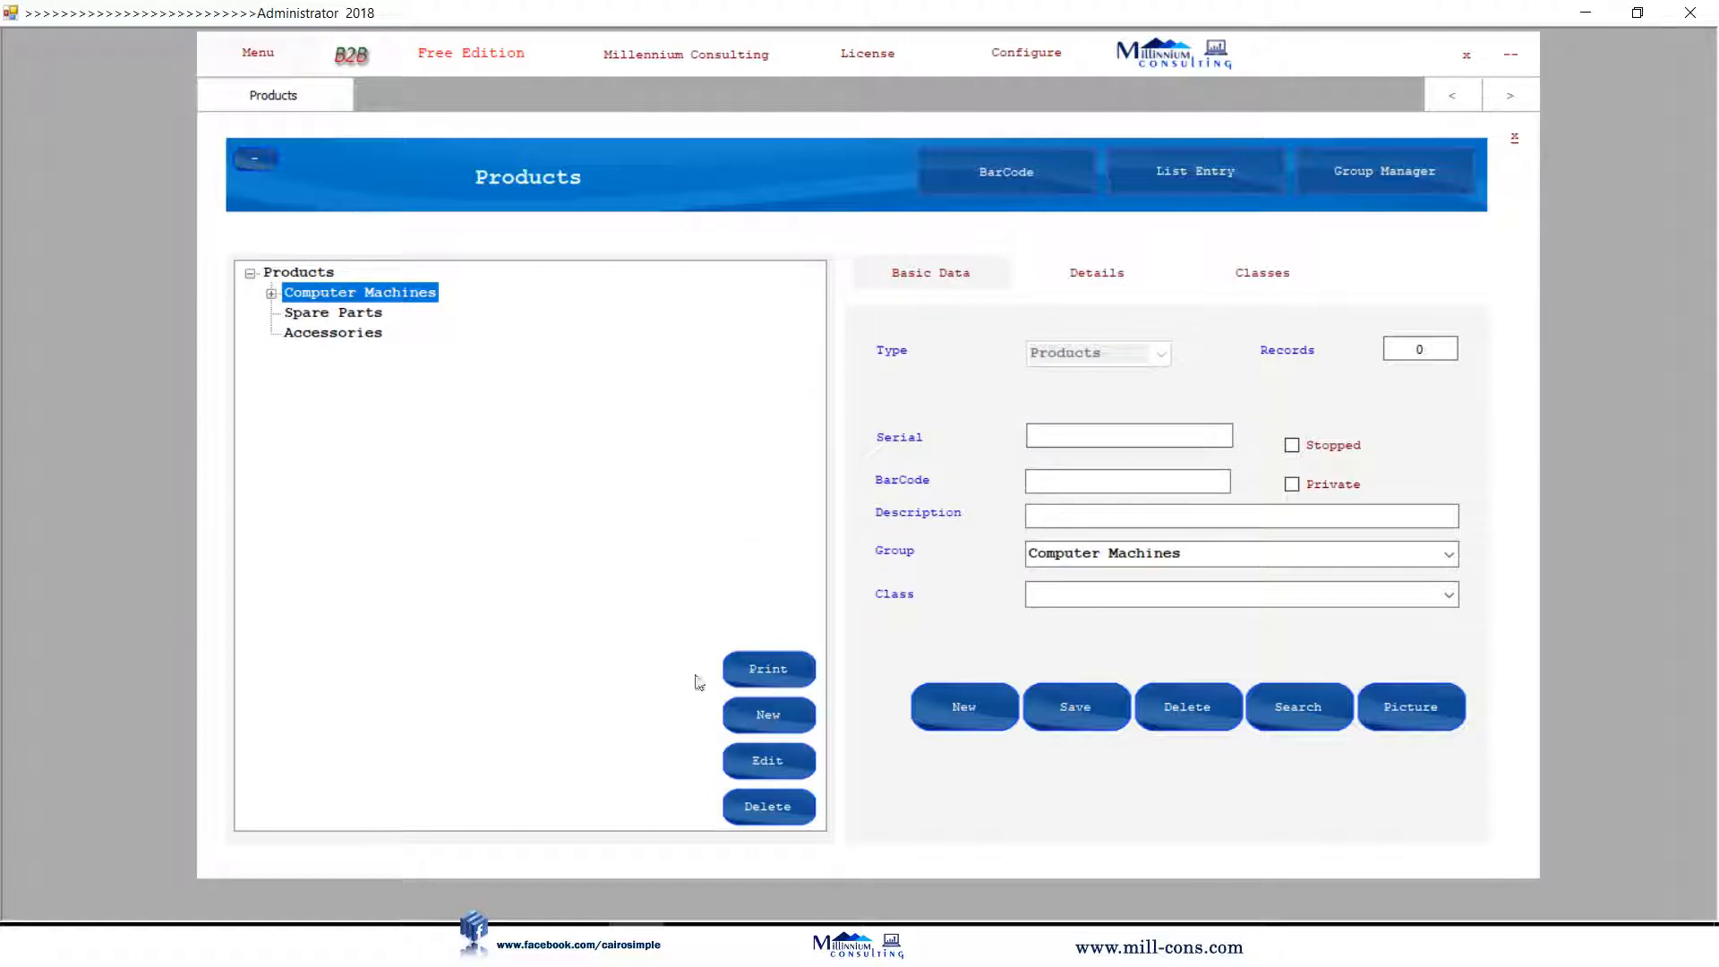
{"action": "left_click", "coordinate": [768, 715]}
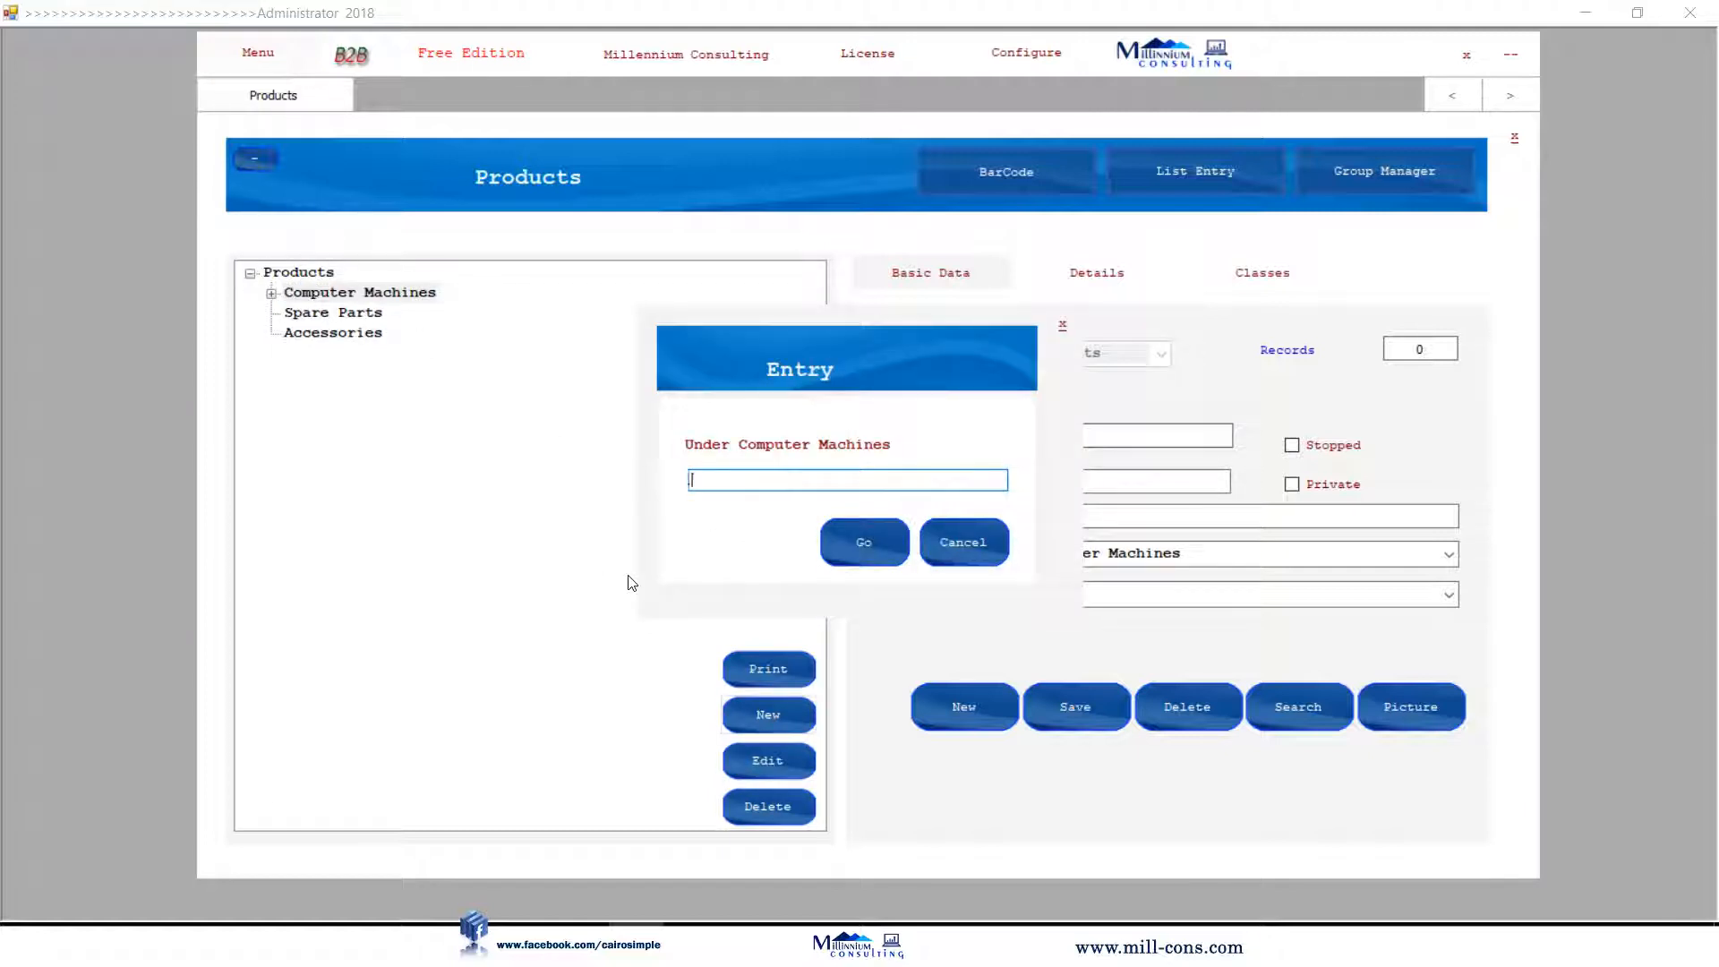
{"action": "type", "text": "Labtop Machine"}
{"action": "key", "text": "Return"}
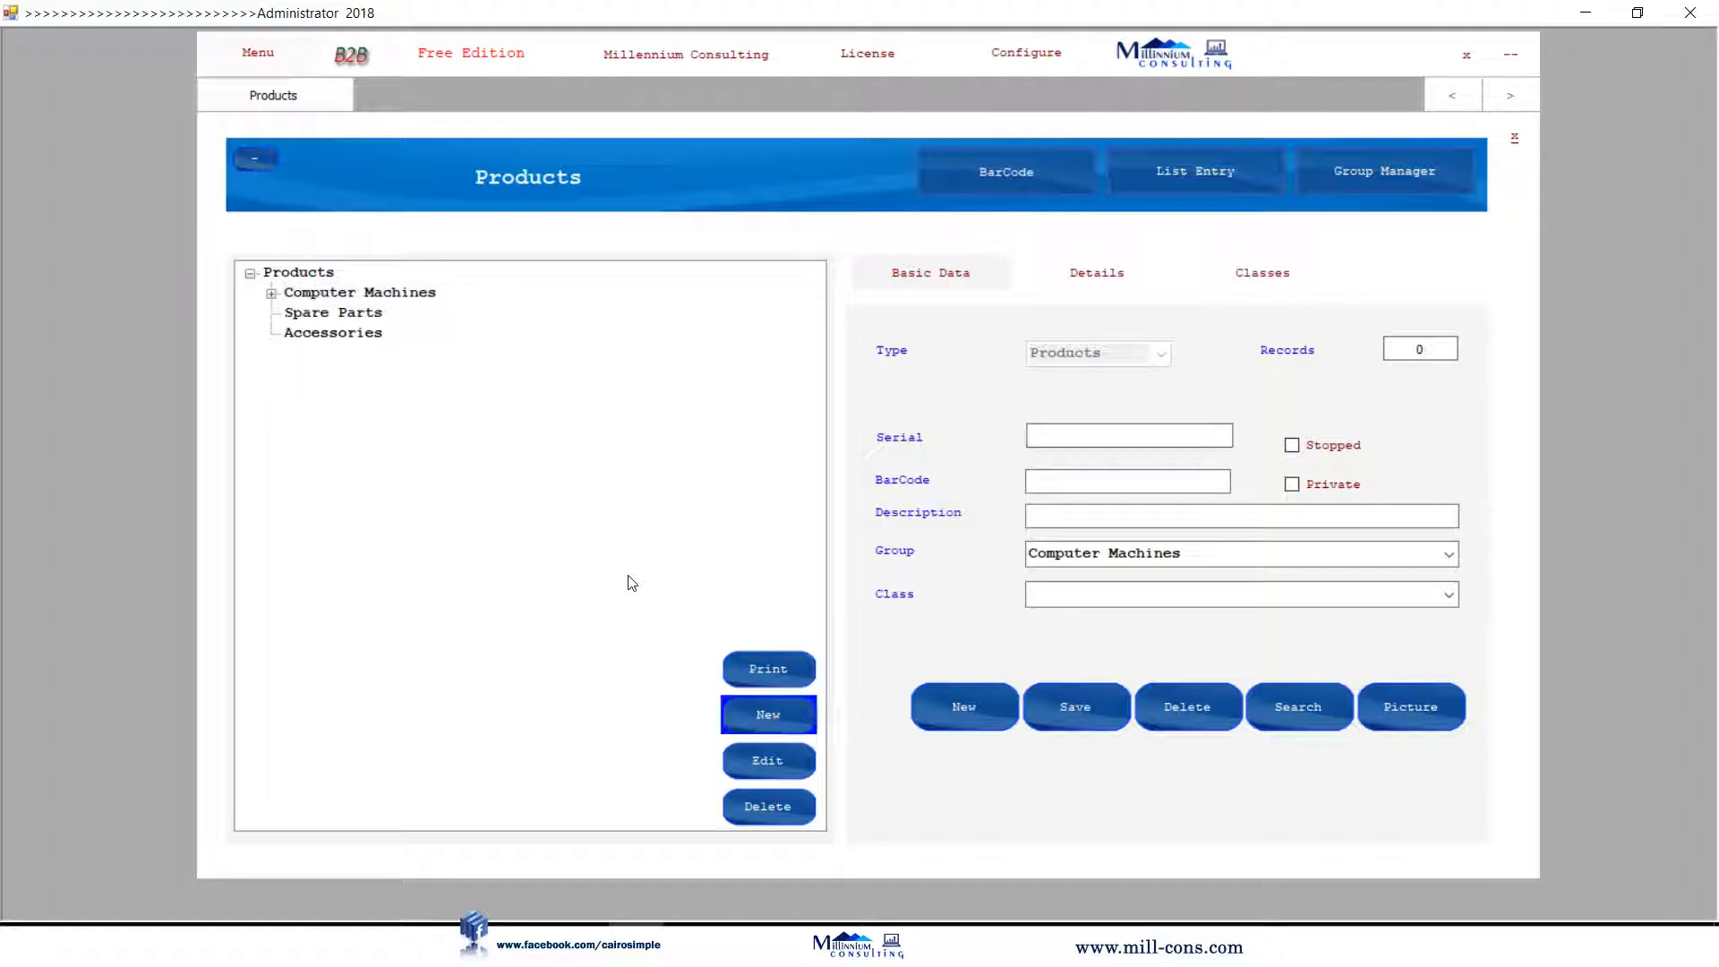
{"action": "left_click", "coordinate": [285, 294]}
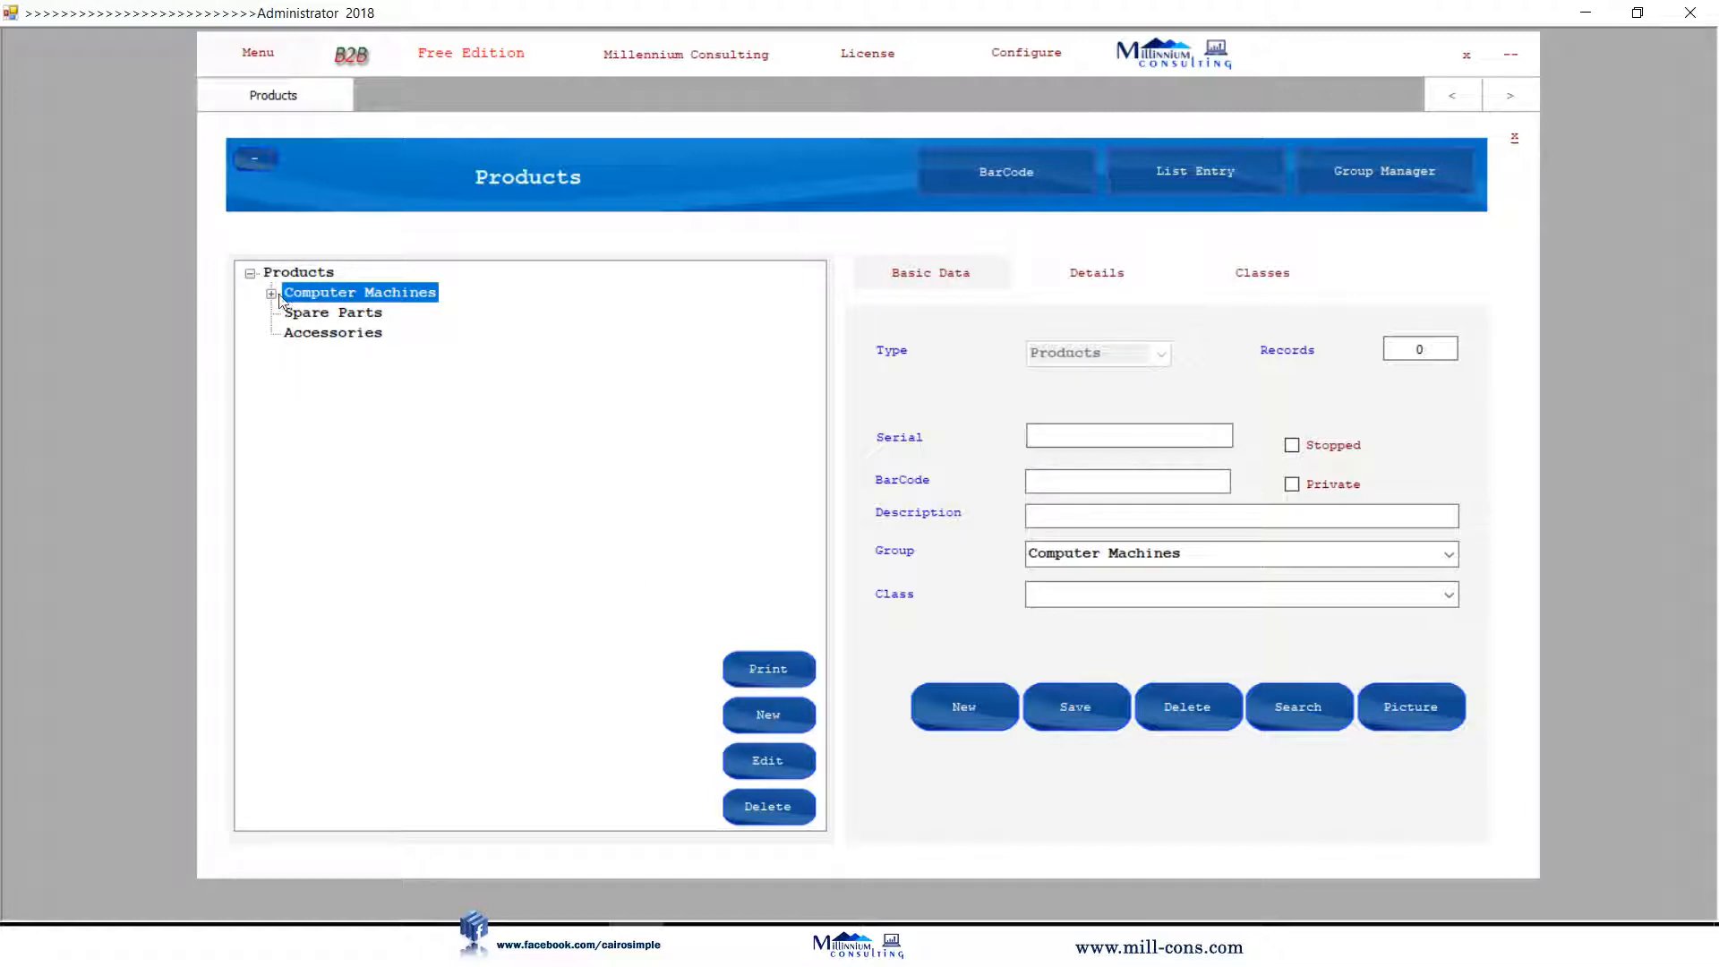
{"action": "left_click", "coordinate": [276, 293]}
{"action": "left_click", "coordinate": [438, 372]}
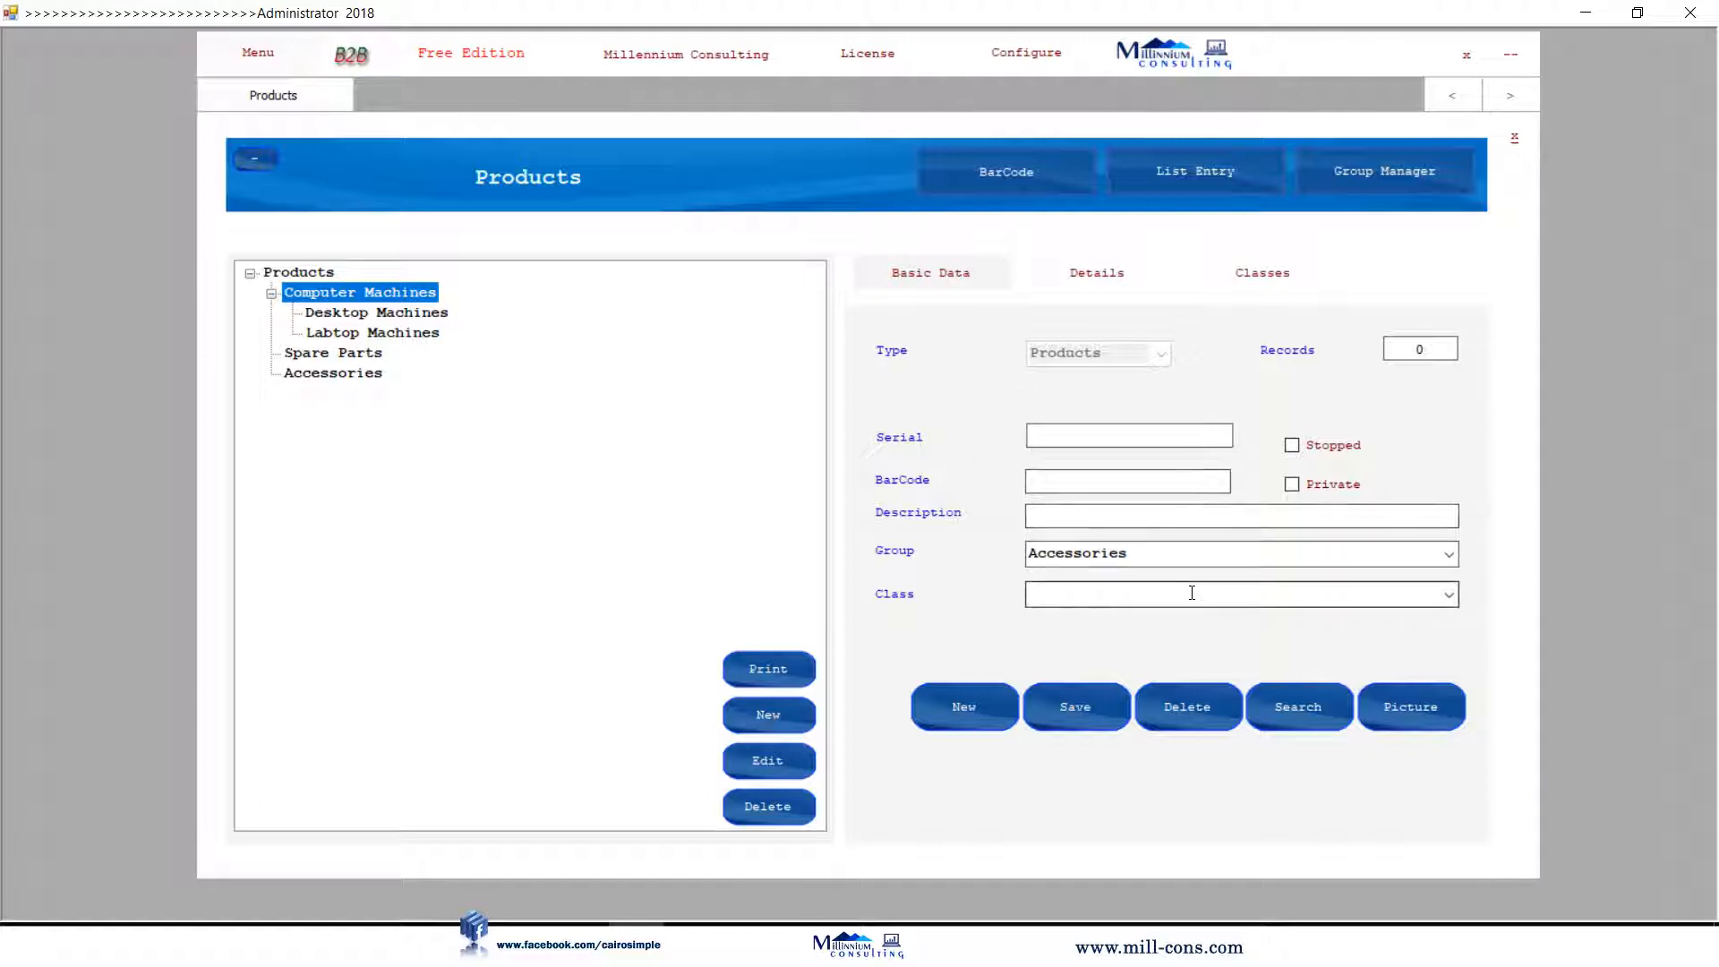
Save product 'Dell cor i7 8g 500g hard' in Labtop Machines, getting barcode 021, and view its details.
{"action": "left_click", "coordinate": [1075, 514]}
{"action": "type", "text": "De"}
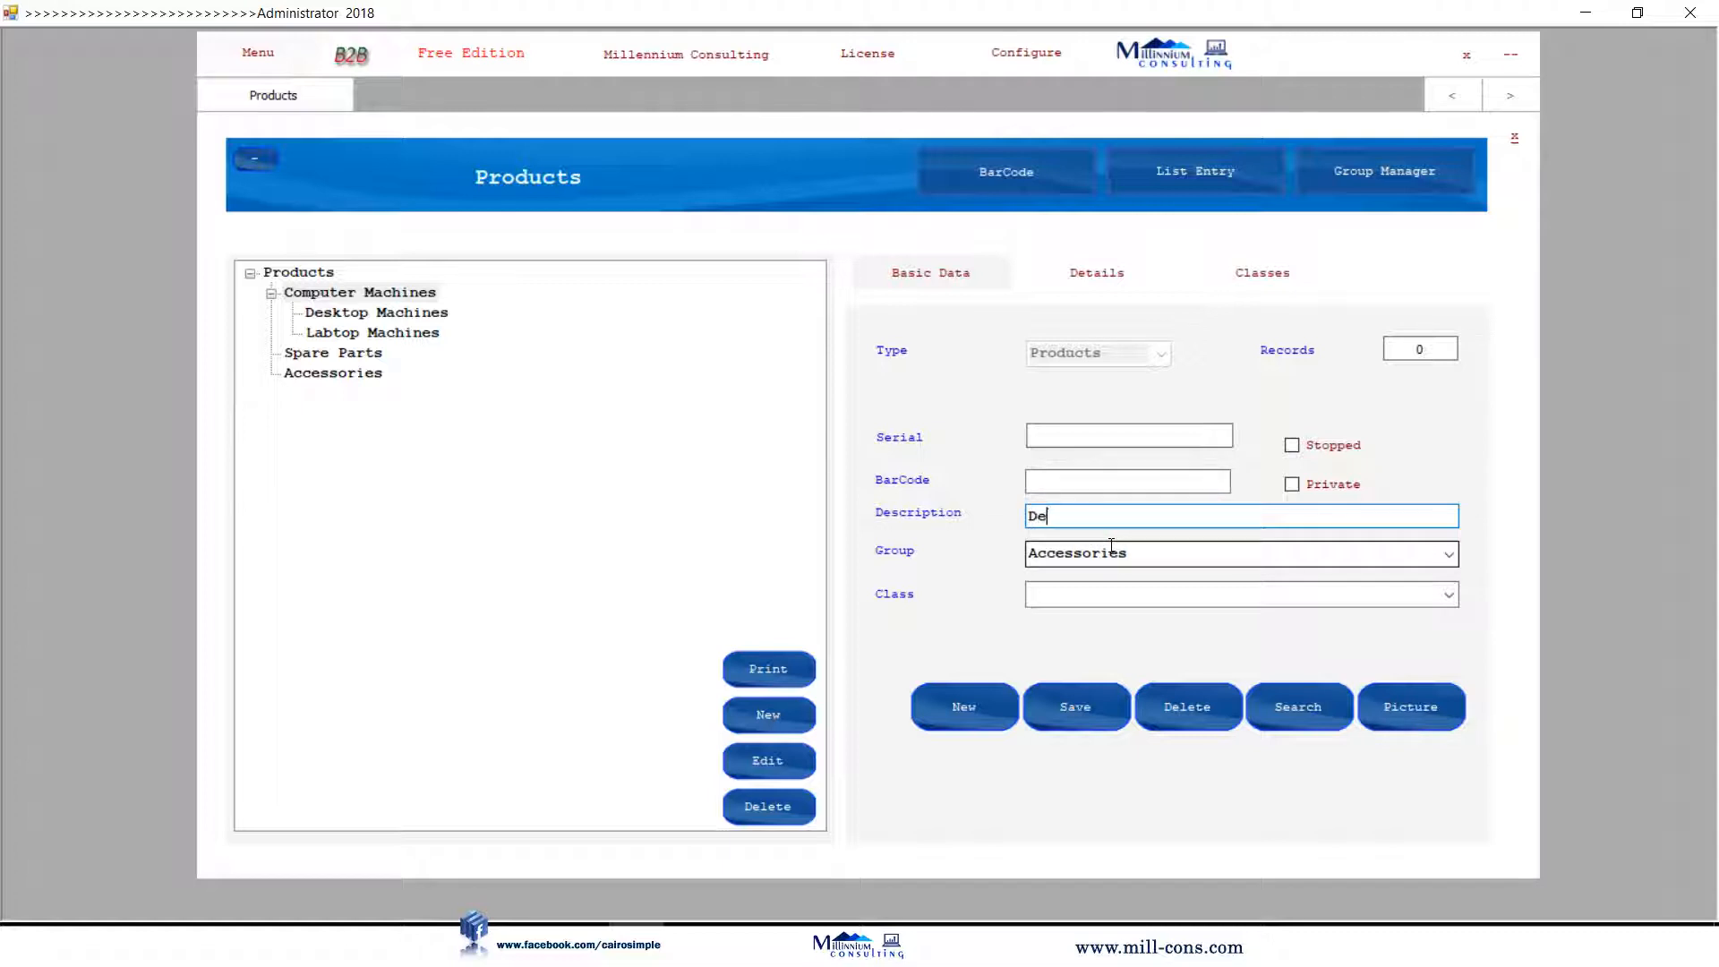
{"action": "type", "text": "ll cor i7 8g 500g hard"}
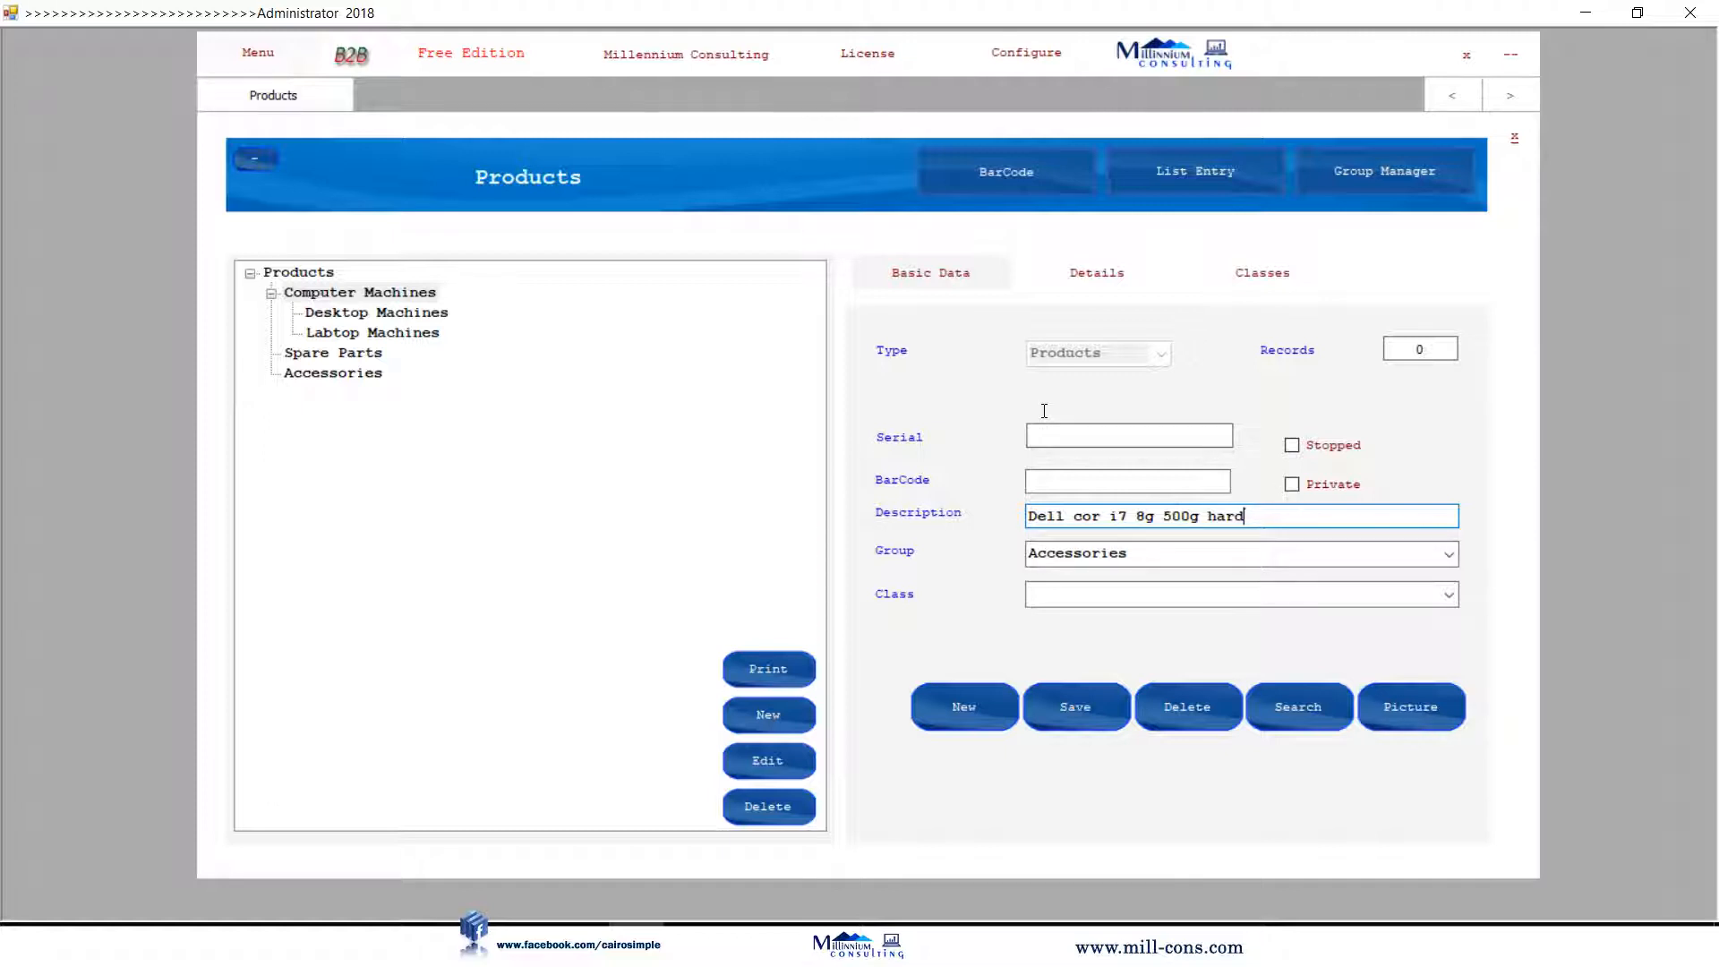
{"action": "left_click", "coordinate": [1134, 484]}
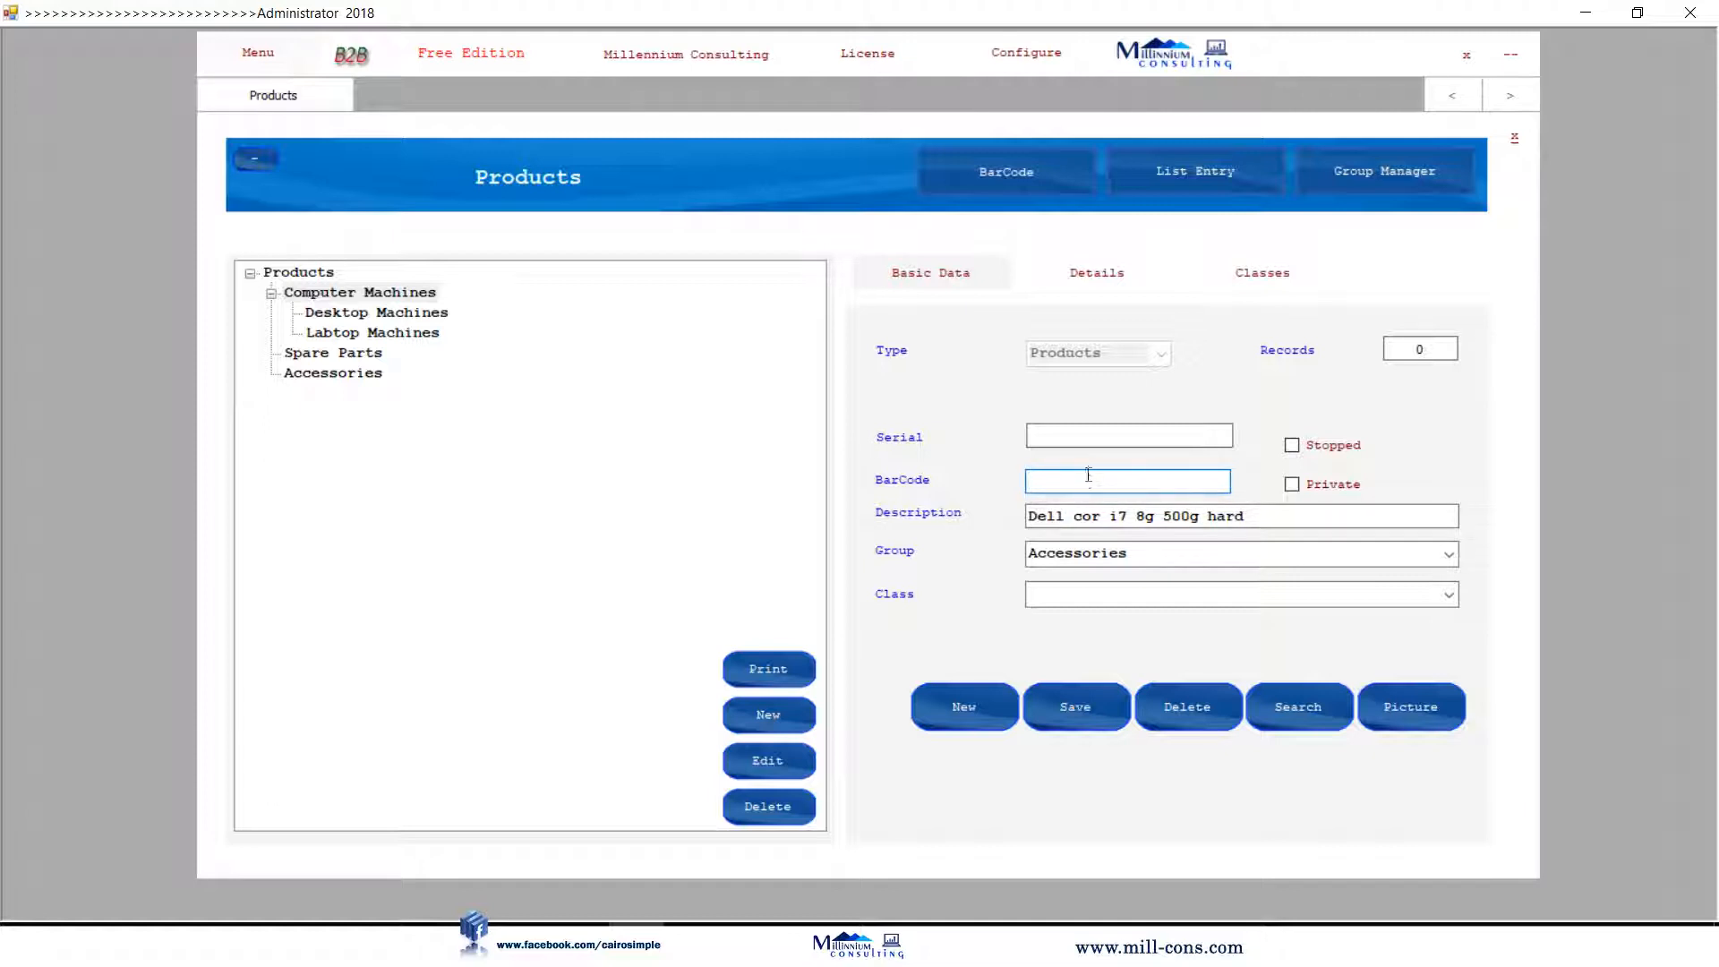
{"action": "left_click", "coordinate": [1135, 516]}
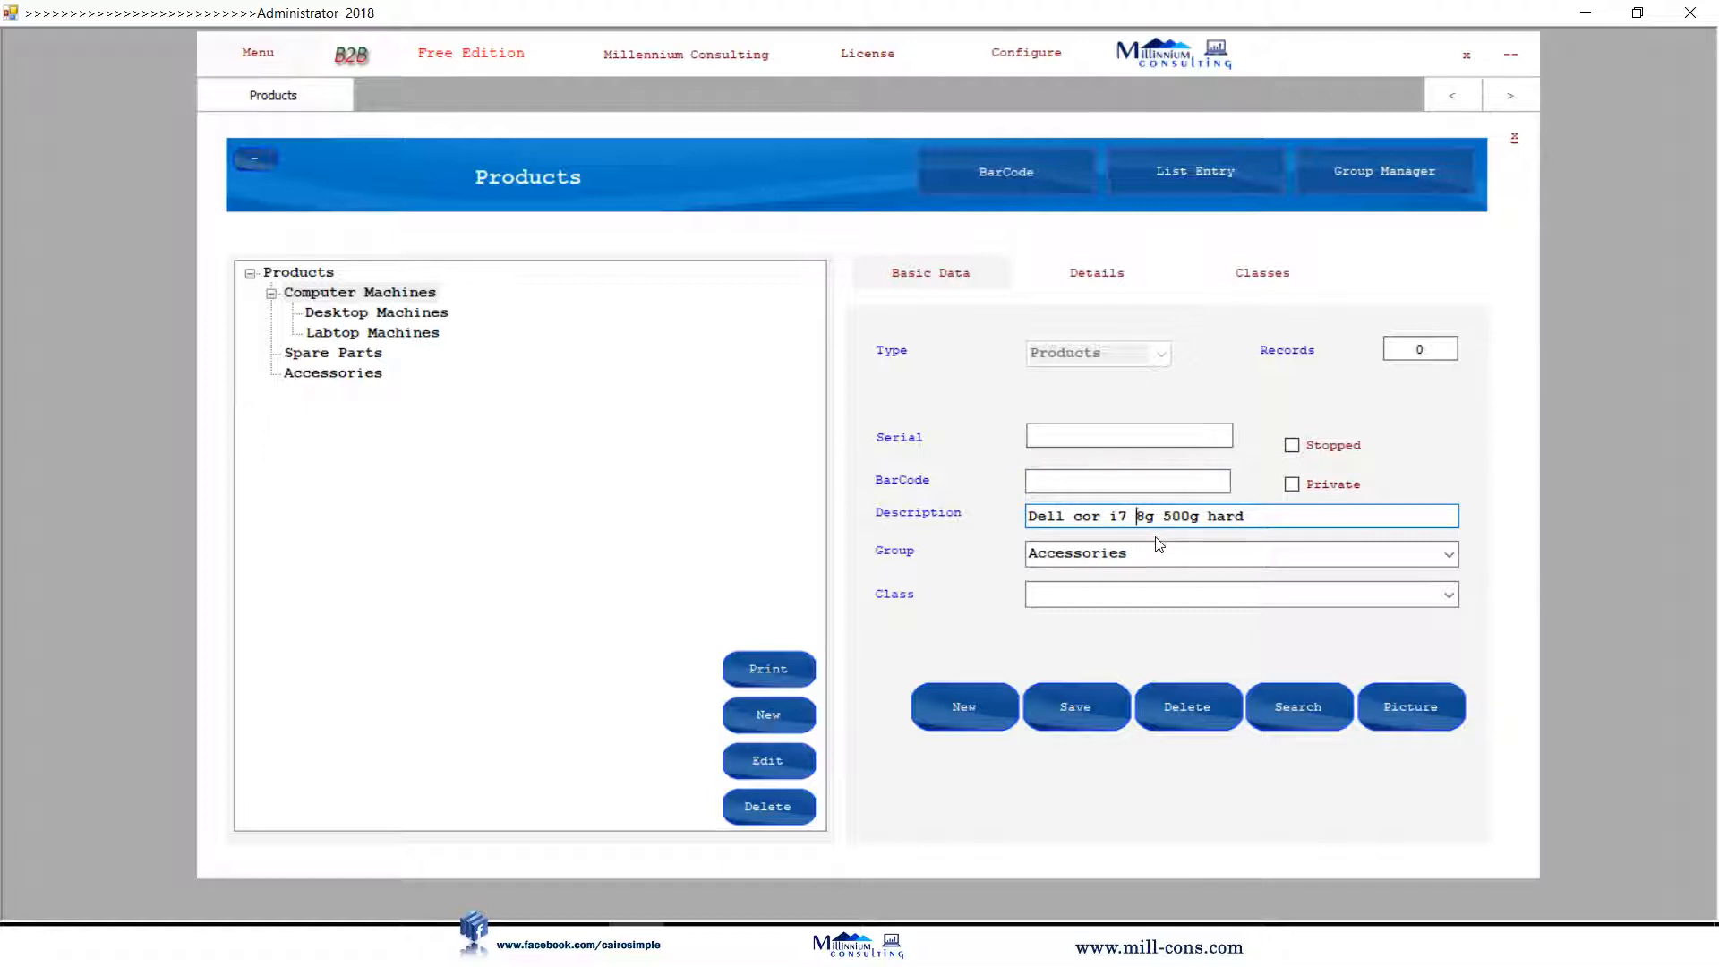
{"action": "left_click", "coordinate": [1451, 557]}
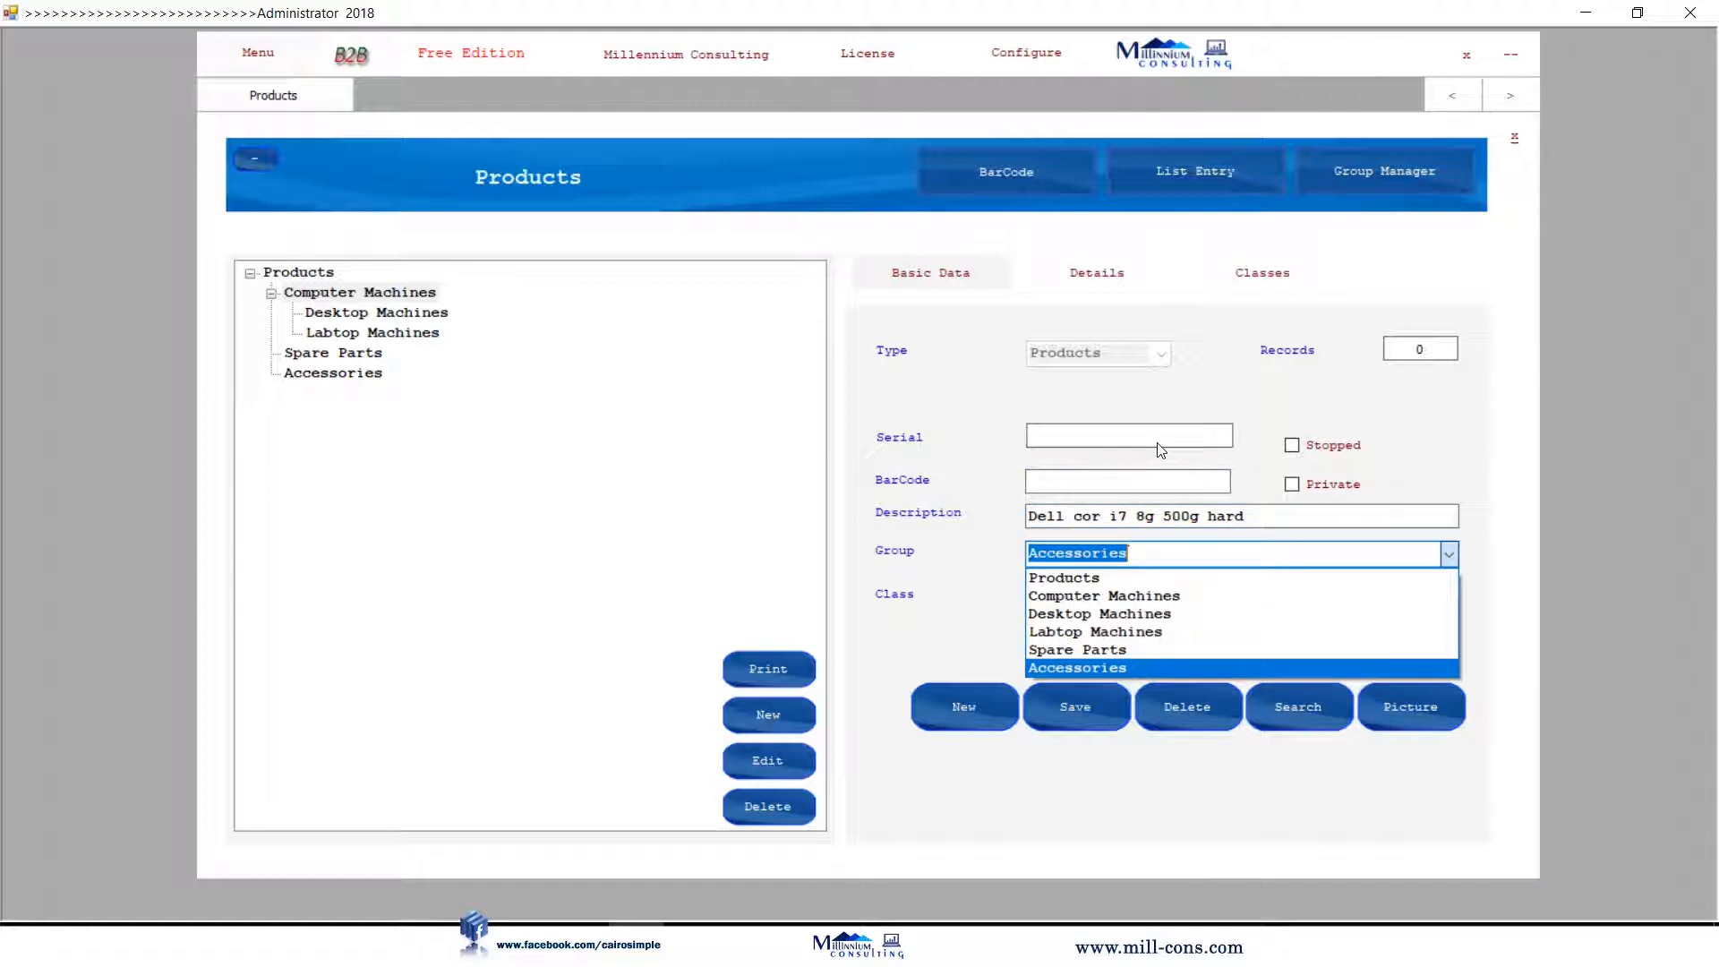
{"action": "left_click", "coordinate": [1379, 631]}
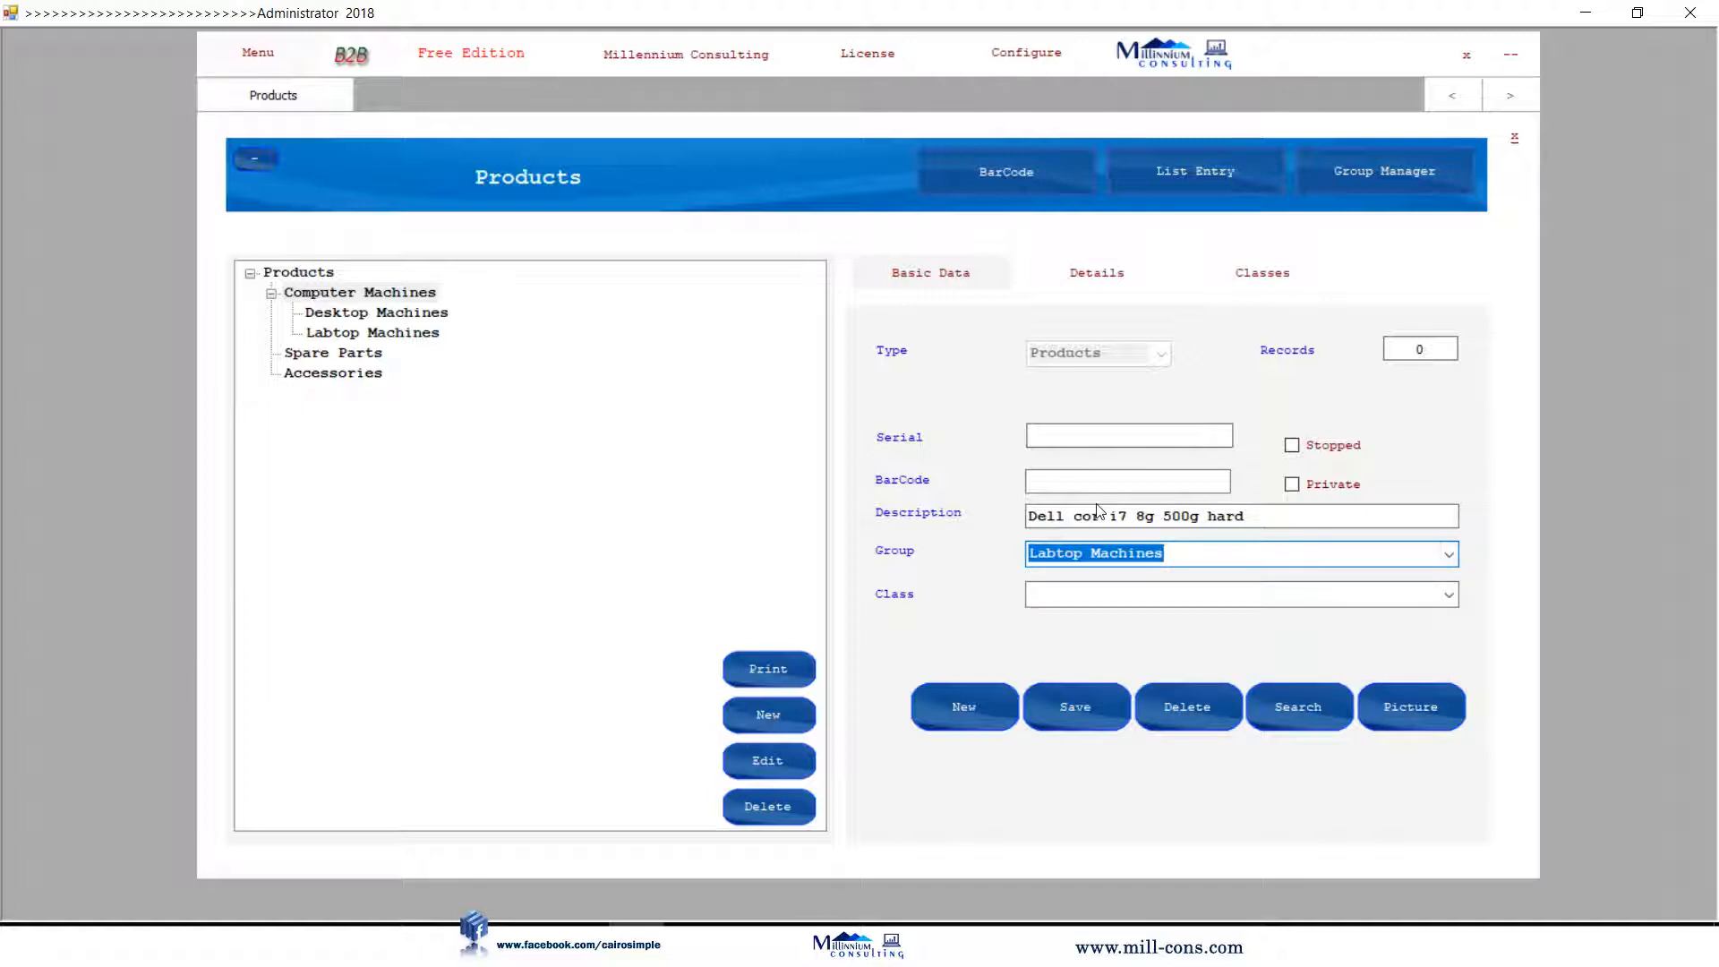
{"action": "left_click", "coordinate": [1079, 707]}
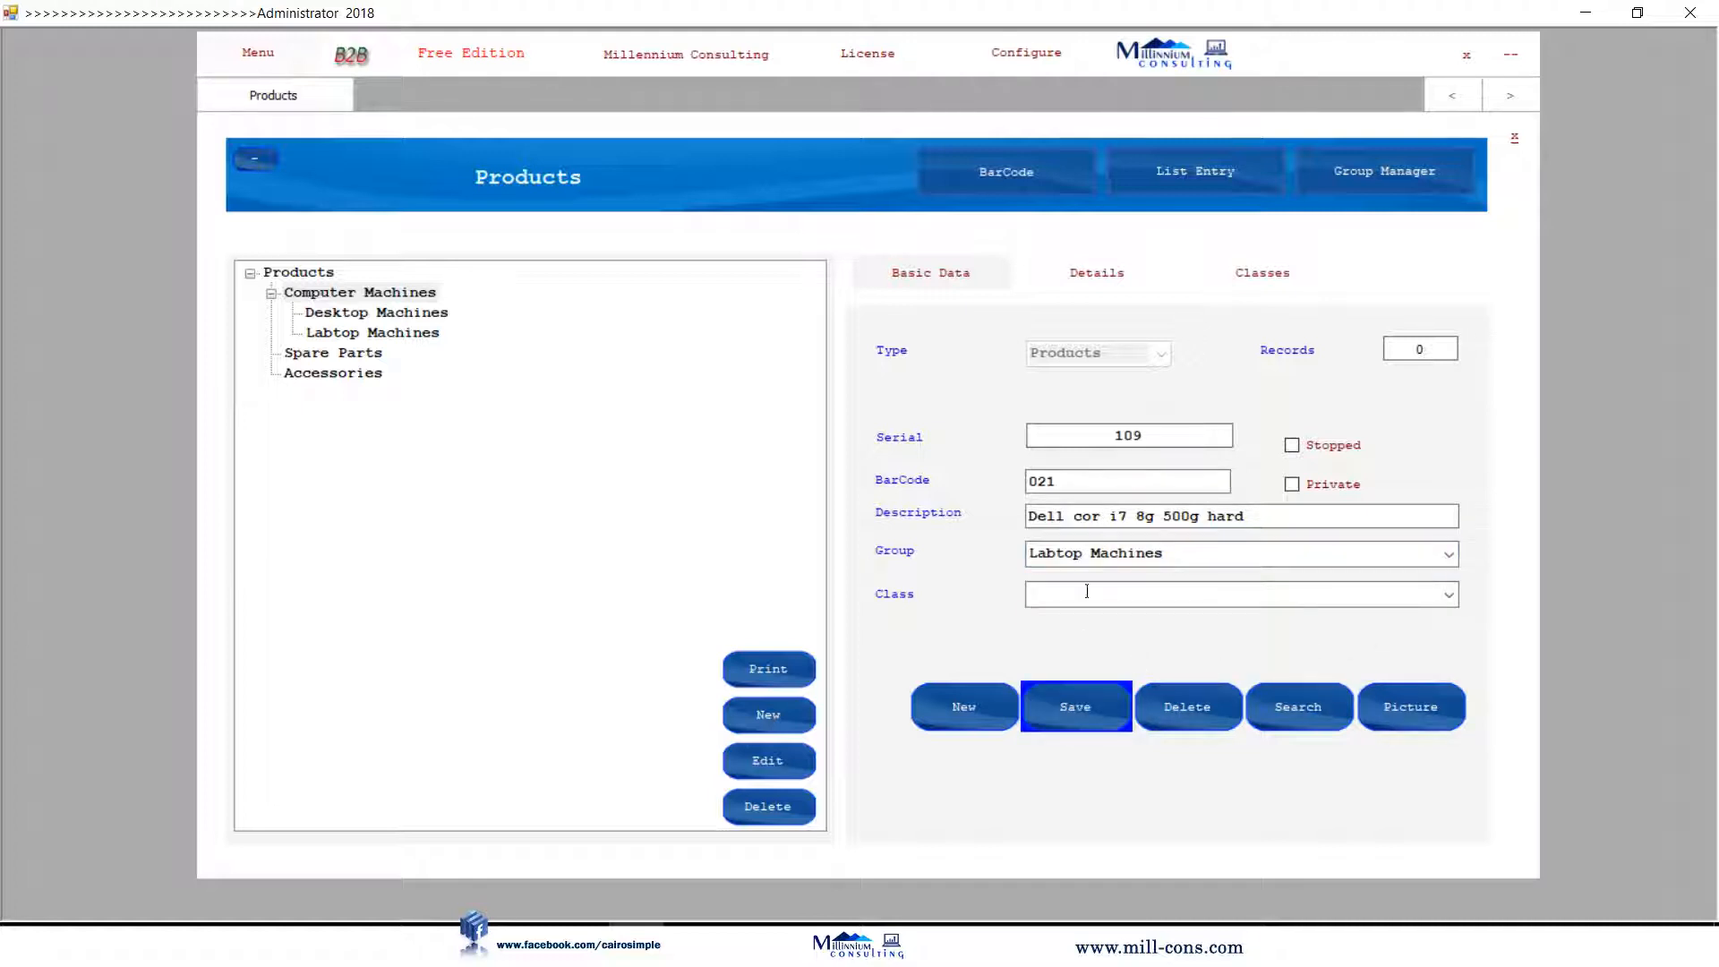
{"action": "left_click", "coordinate": [1072, 484]}
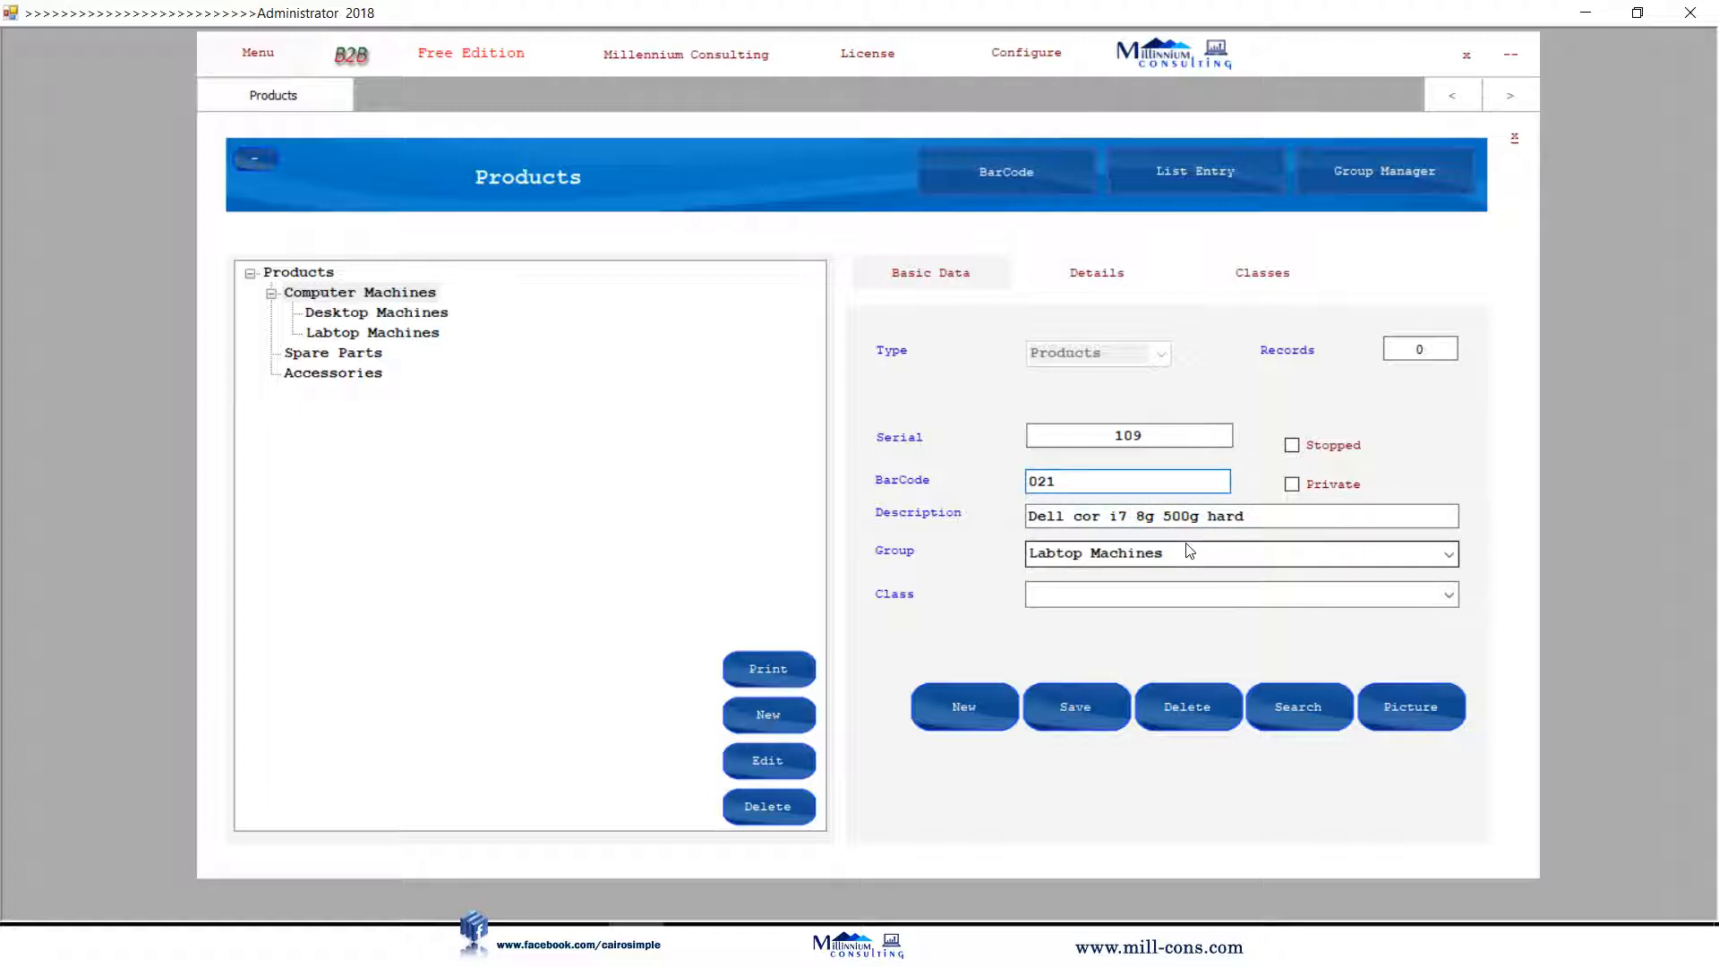
{"action": "left_click", "coordinate": [1110, 292]}
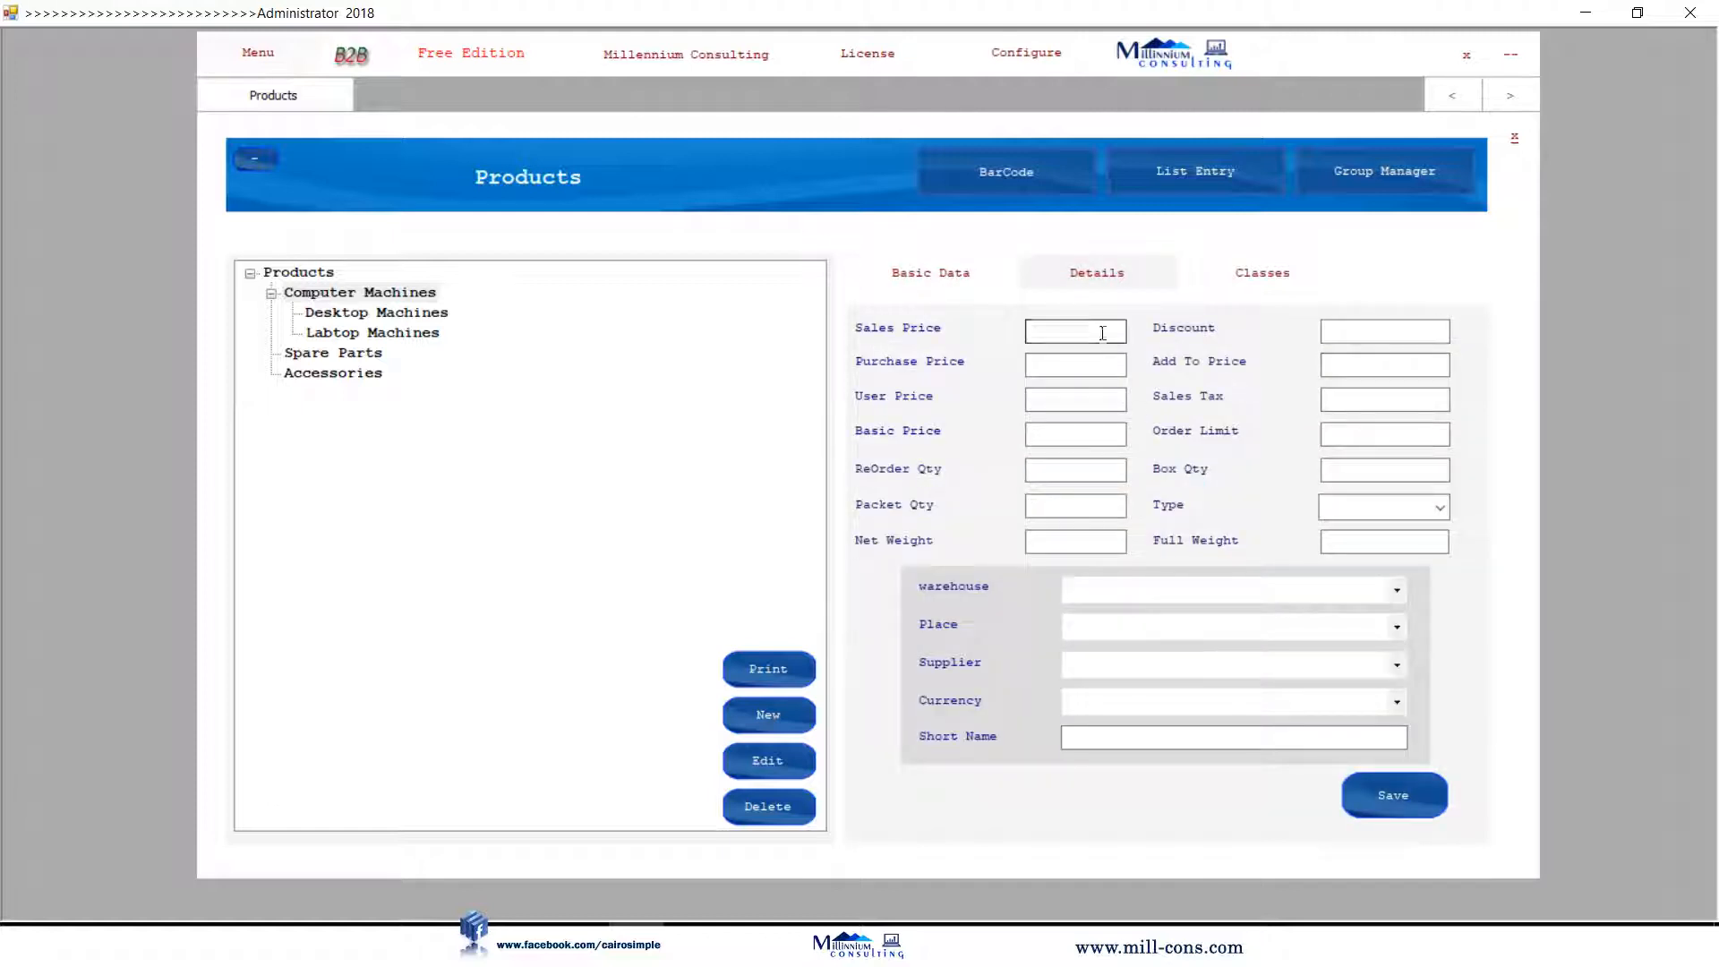
Price the Dell laptop at 900 purchase and 1000 sales, save, and expand Labtop Machines.
{"action": "left_click", "coordinate": [1105, 366]}
{"action": "type", "text": "900"}
{"action": "left_click", "coordinate": [1087, 335]}
{"action": "type", "text": "1000"}
{"action": "left_click", "coordinate": [1350, 792]}
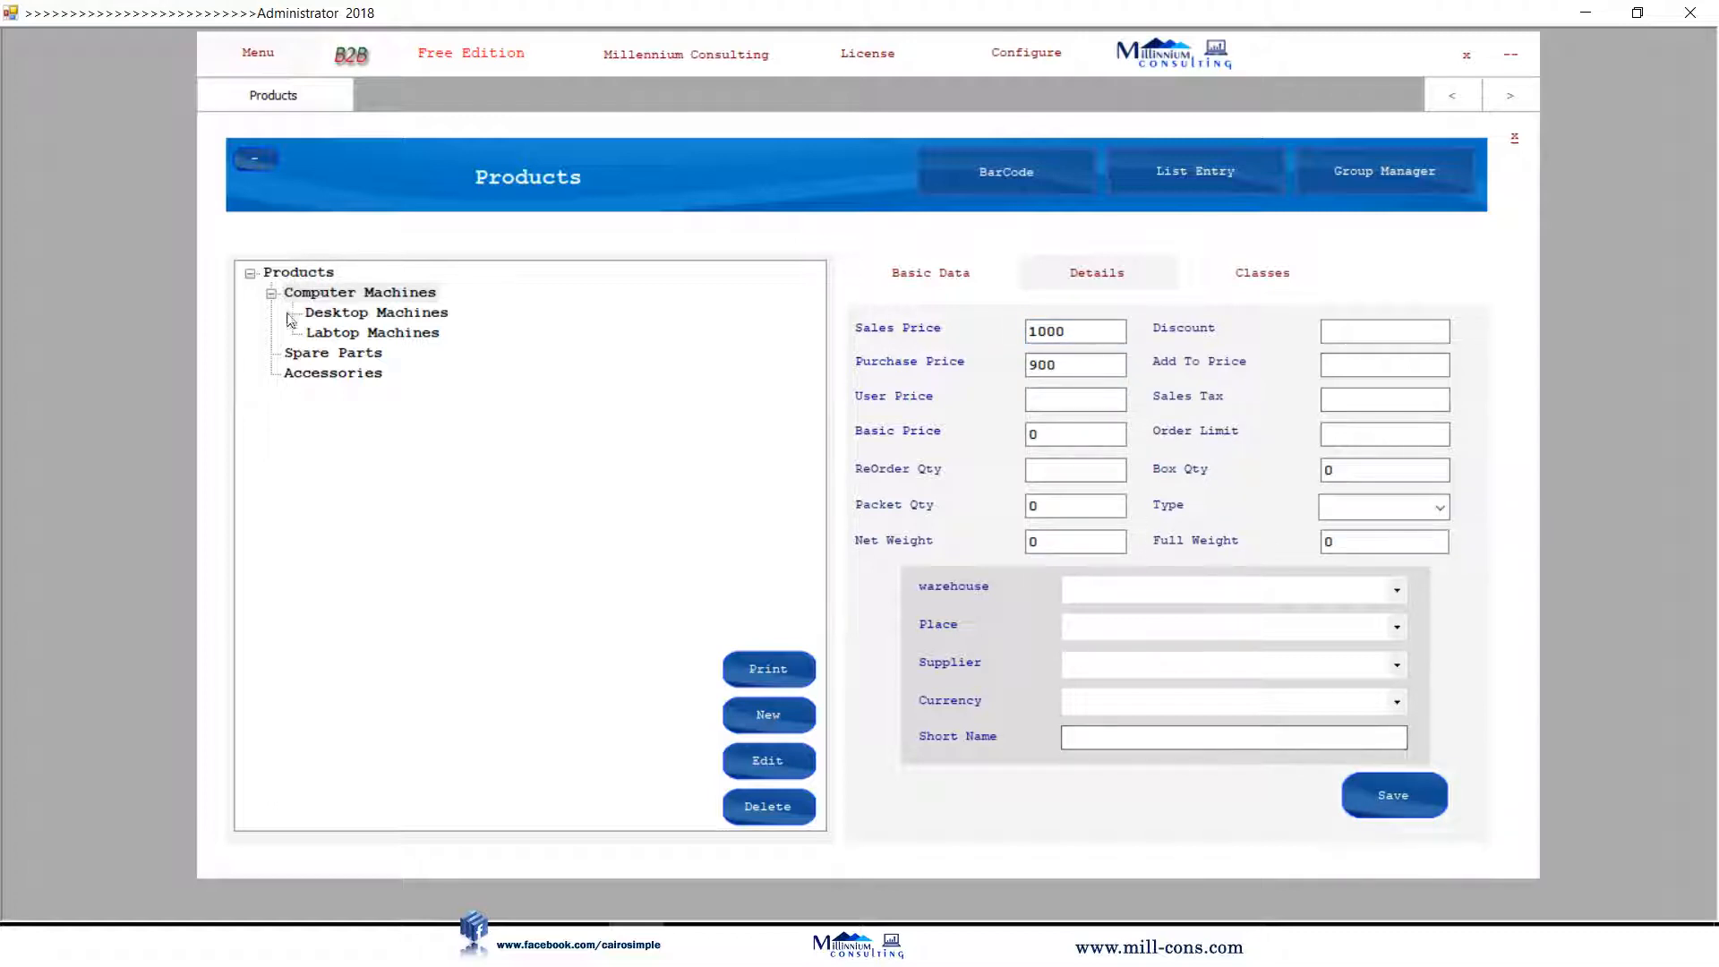
{"action": "left_click", "coordinate": [333, 338]}
{"action": "left_click", "coordinate": [293, 334]}
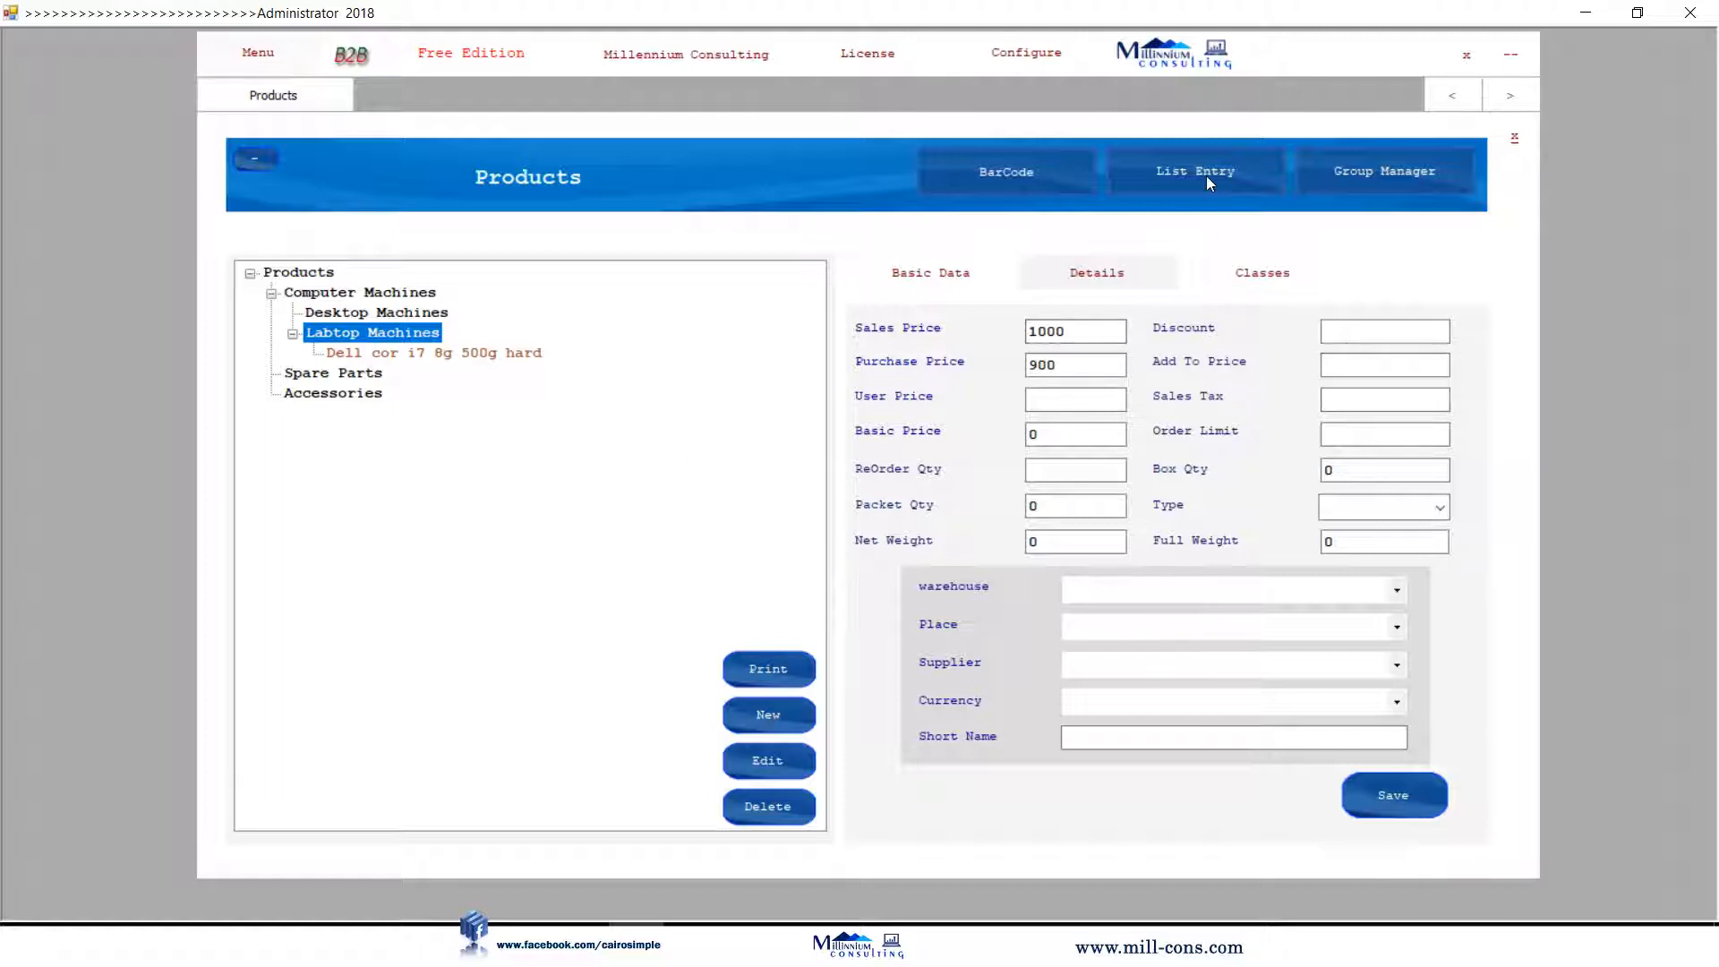
{"action": "left_click", "coordinate": [1183, 178]}
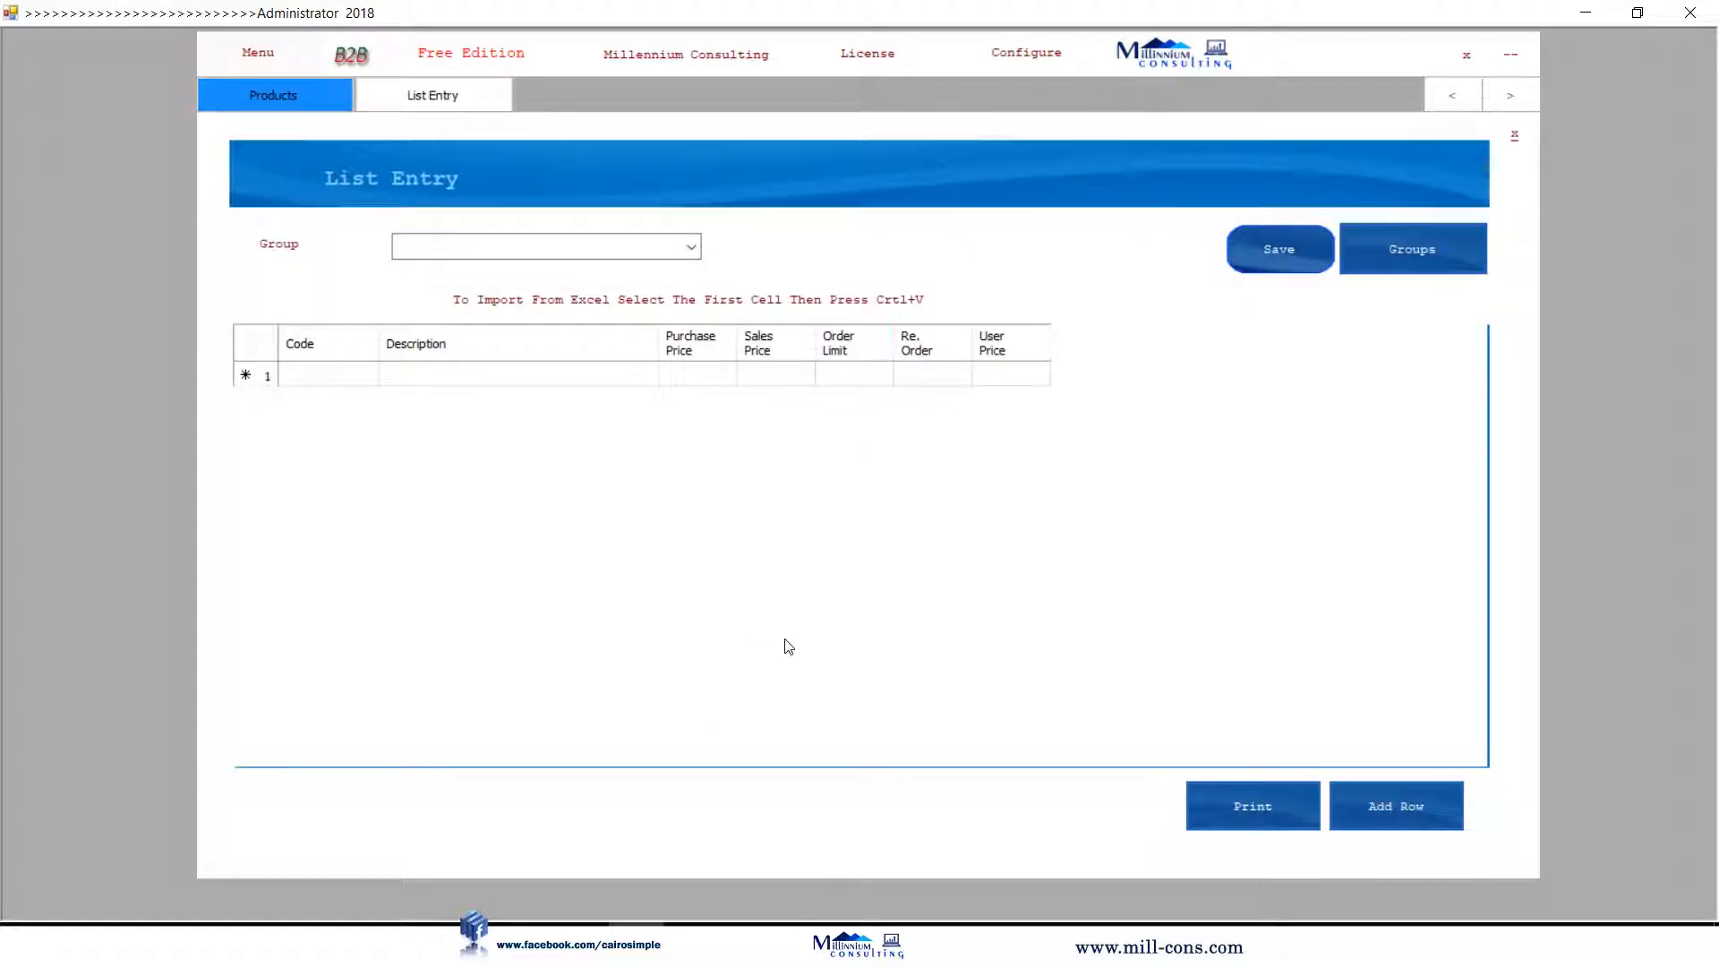
Copy the HP product rows A38:D40 from Book1.xlsx in Excel.
{"action": "key", "text": "alt+Tab"}
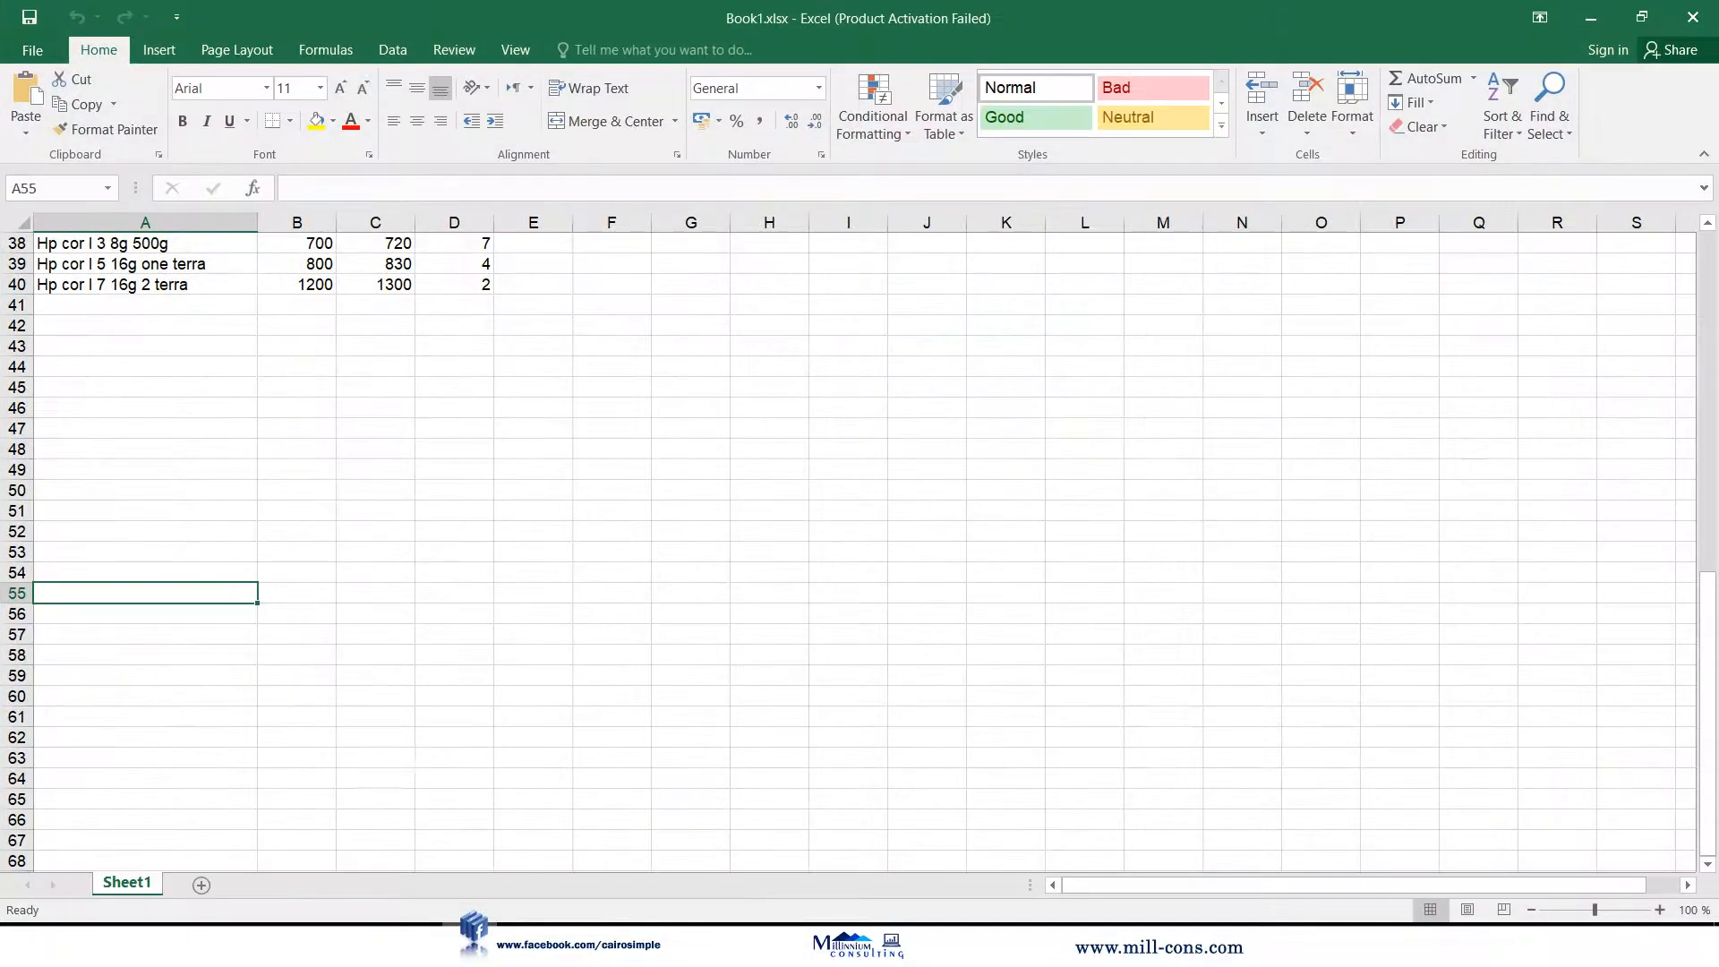
{"action": "left_click_drag", "start_coordinate": [92, 250], "coordinate": [474, 283]}
{"action": "right_click", "coordinate": [456, 282]}
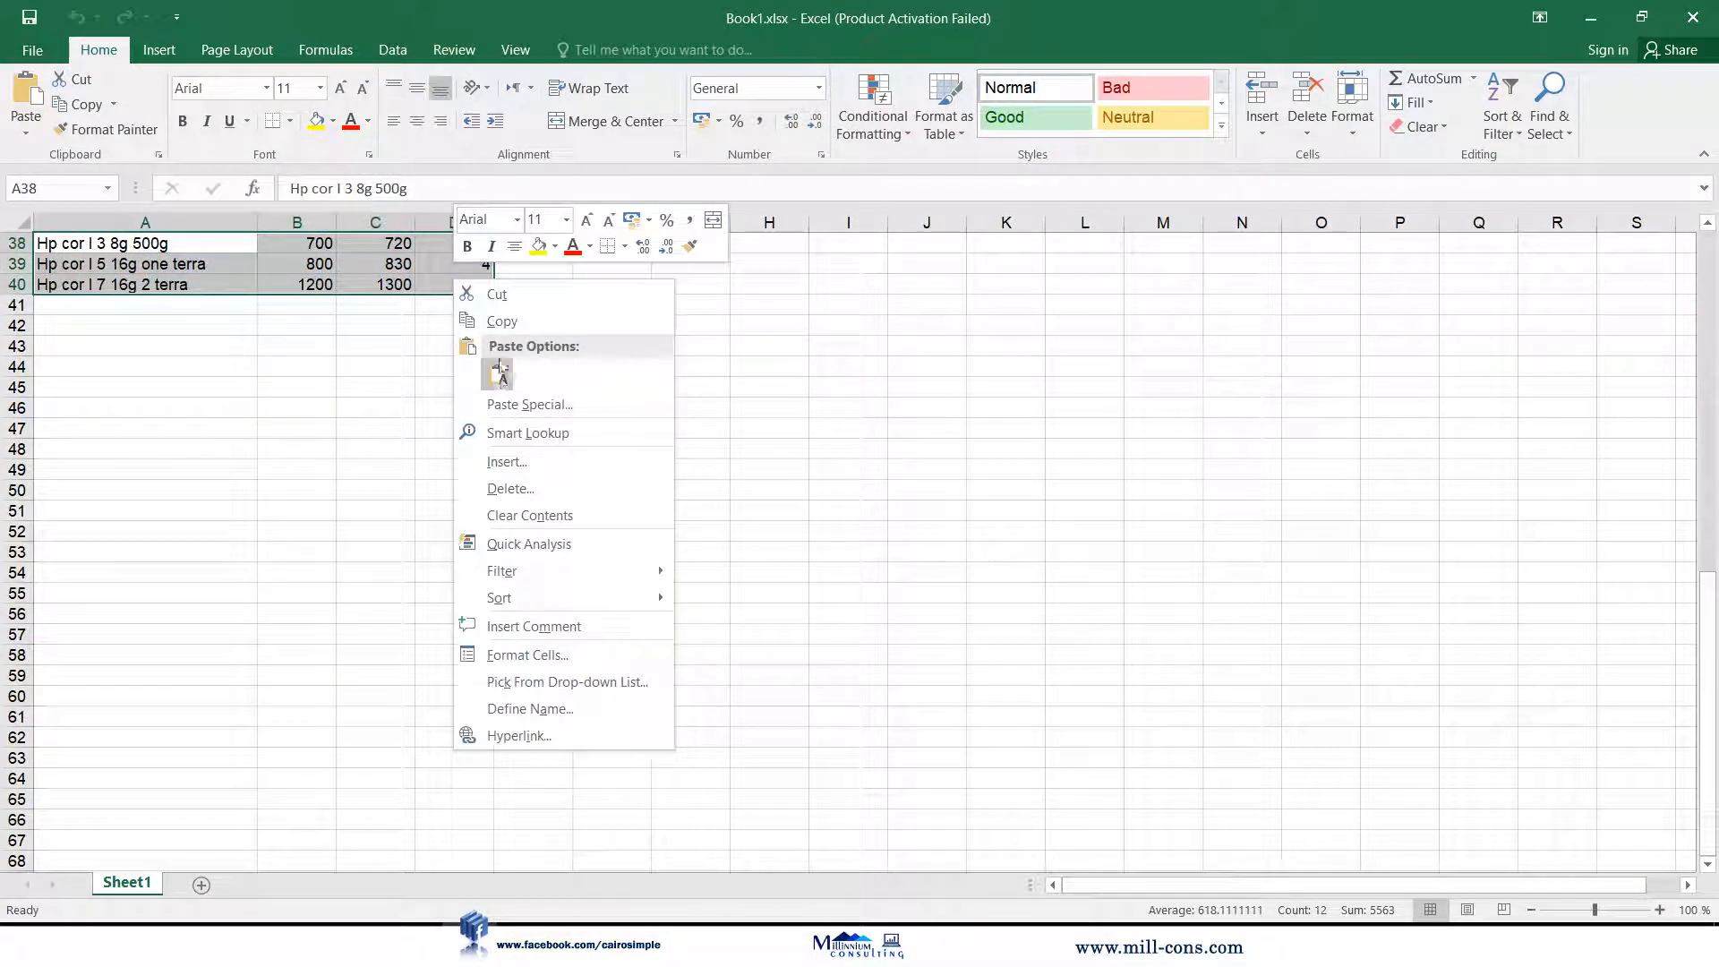
{"action": "left_click", "coordinate": [507, 324]}
{"action": "key", "text": "alt+Tab"}
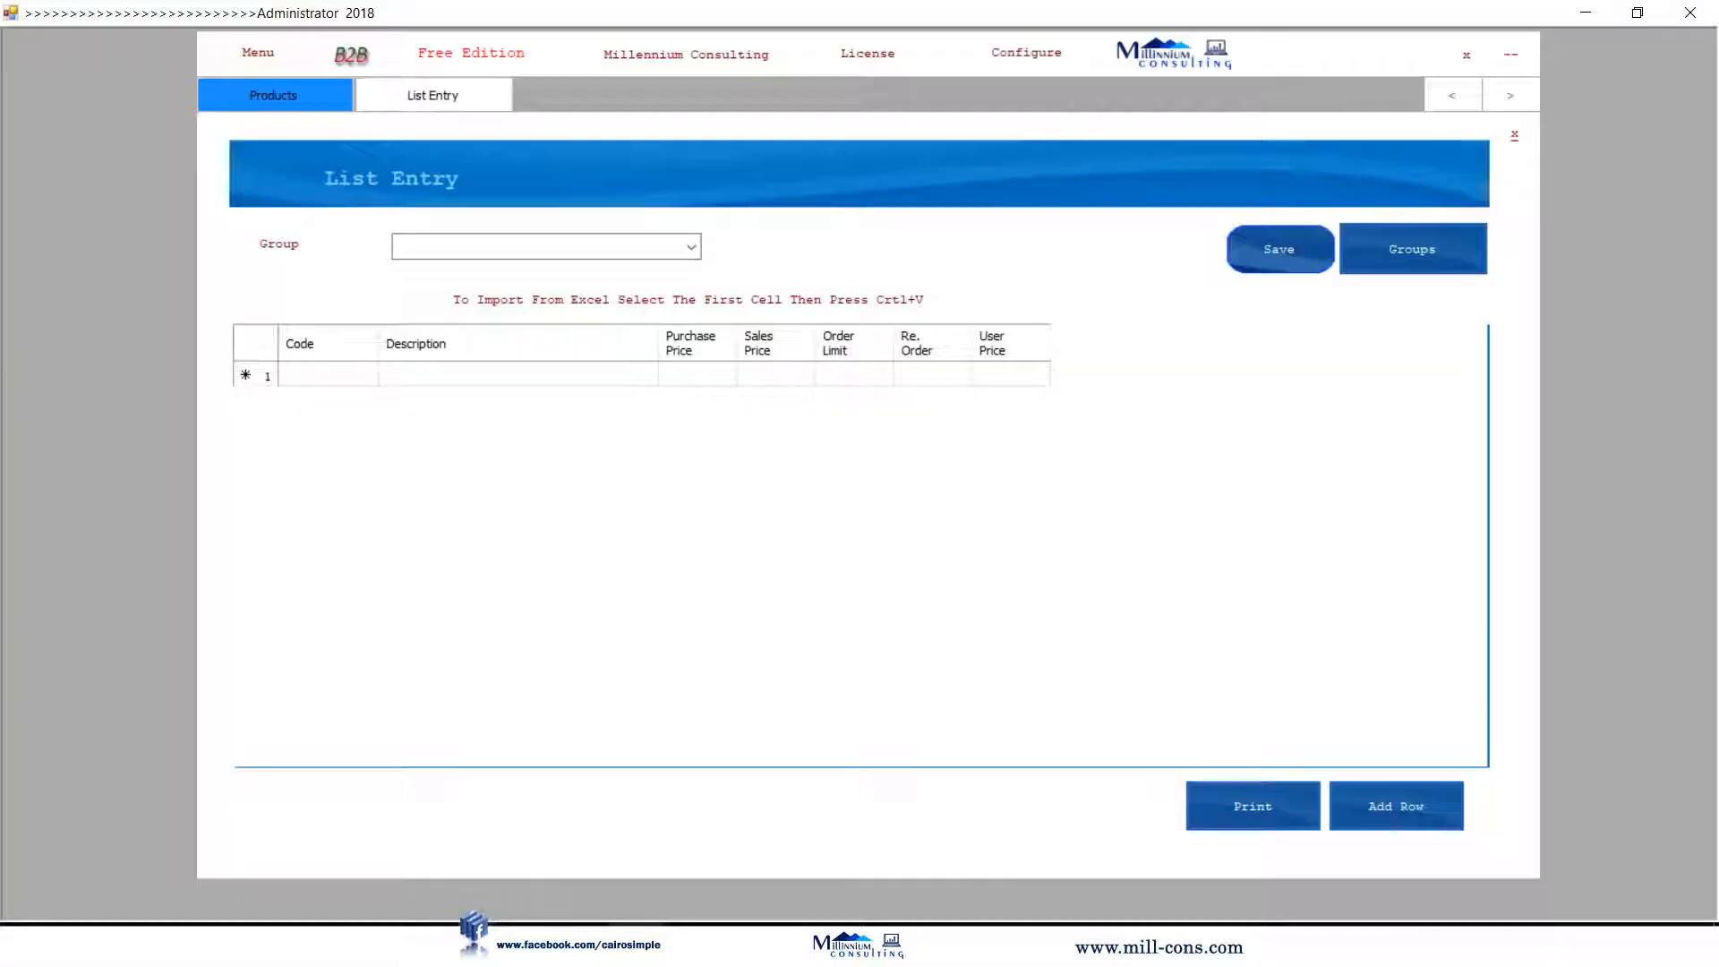
Paste the three HP rows into the Desktop Machines group and save them as codes 022–024.
{"action": "left_click", "coordinate": [692, 255]}
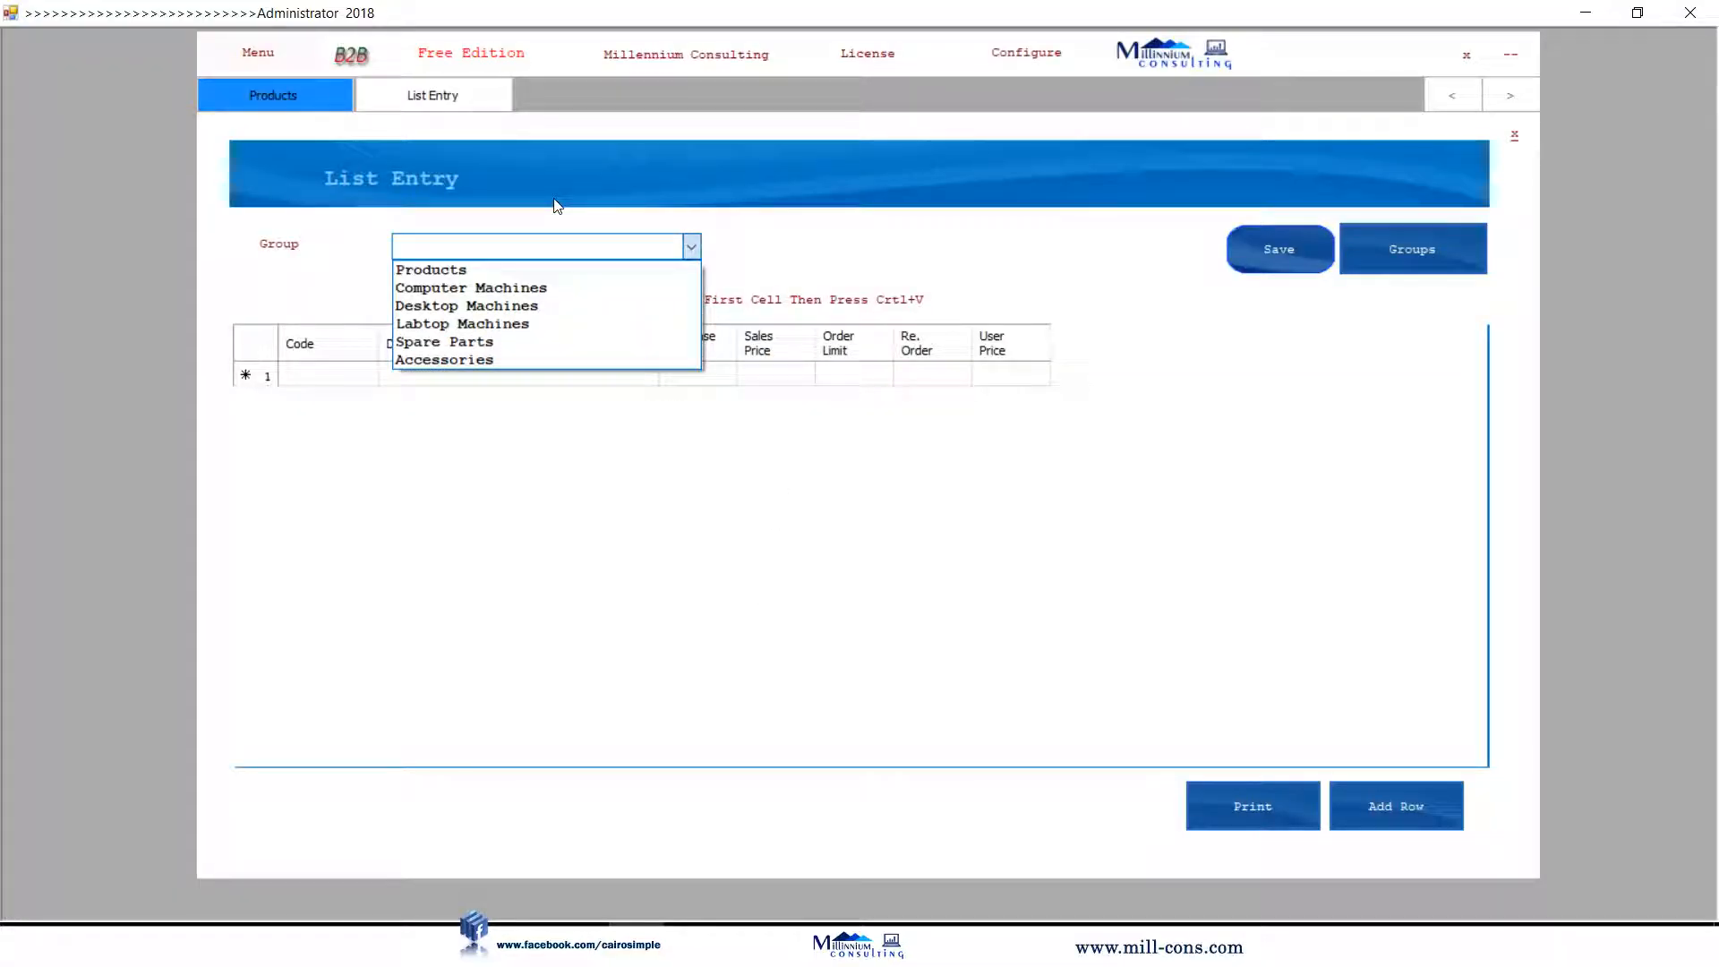
{"action": "left_click", "coordinate": [614, 305]}
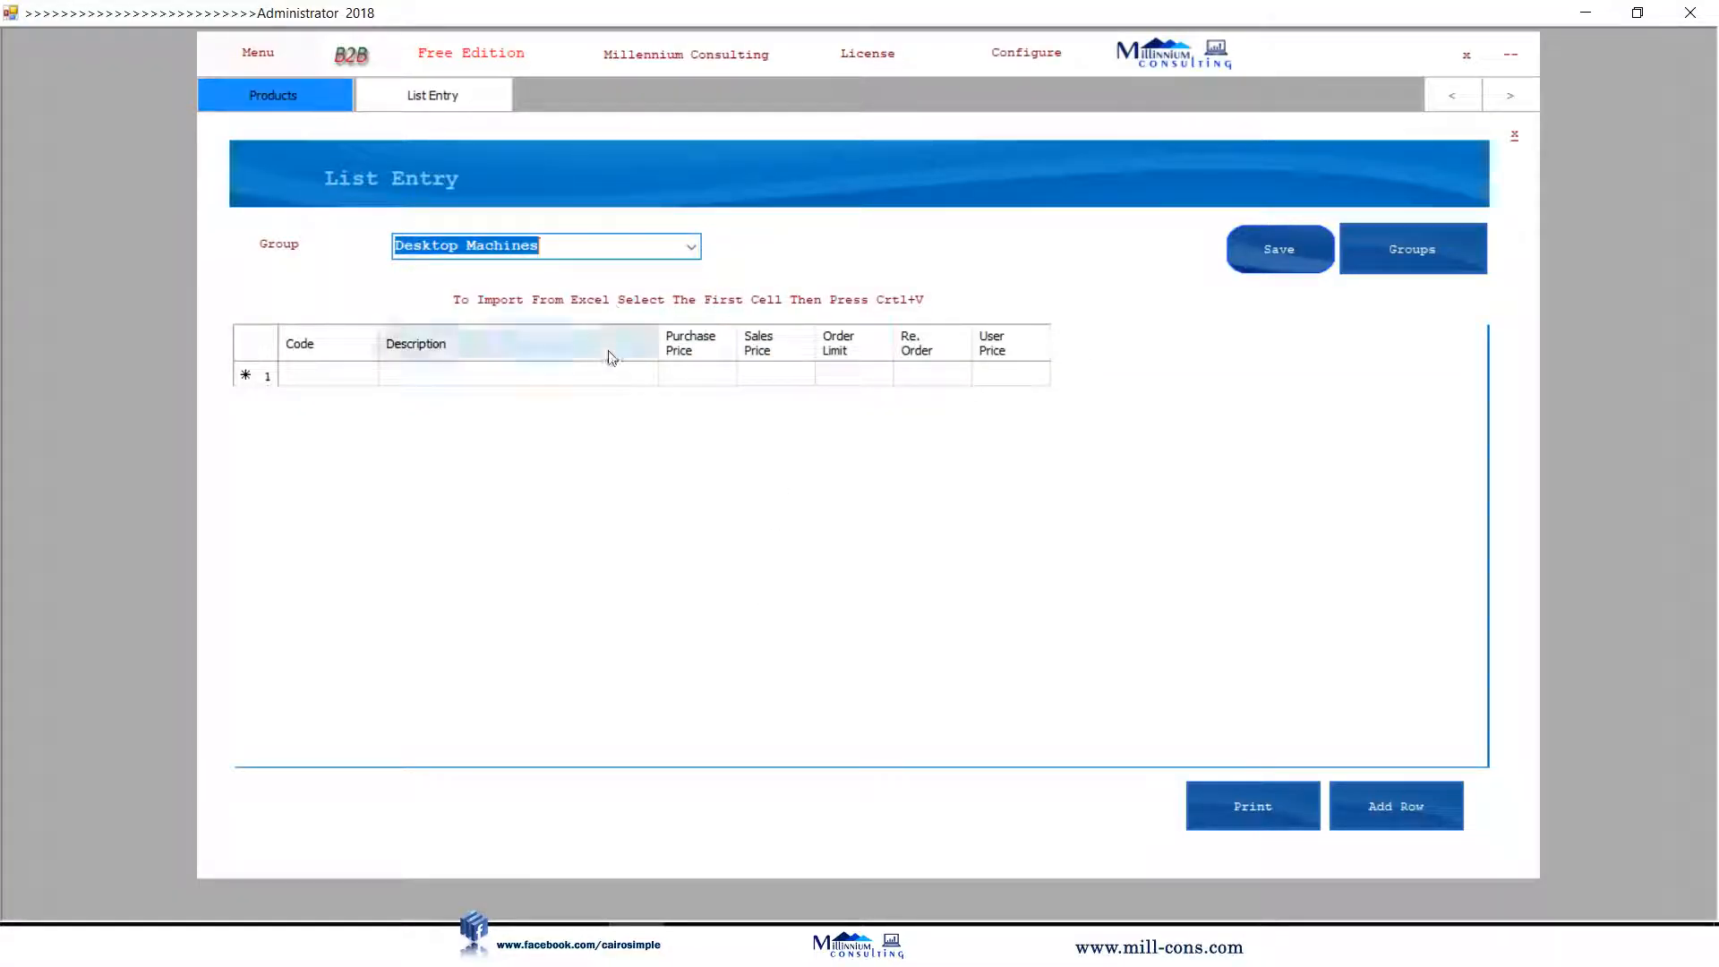
{"action": "left_click", "coordinate": [553, 375]}
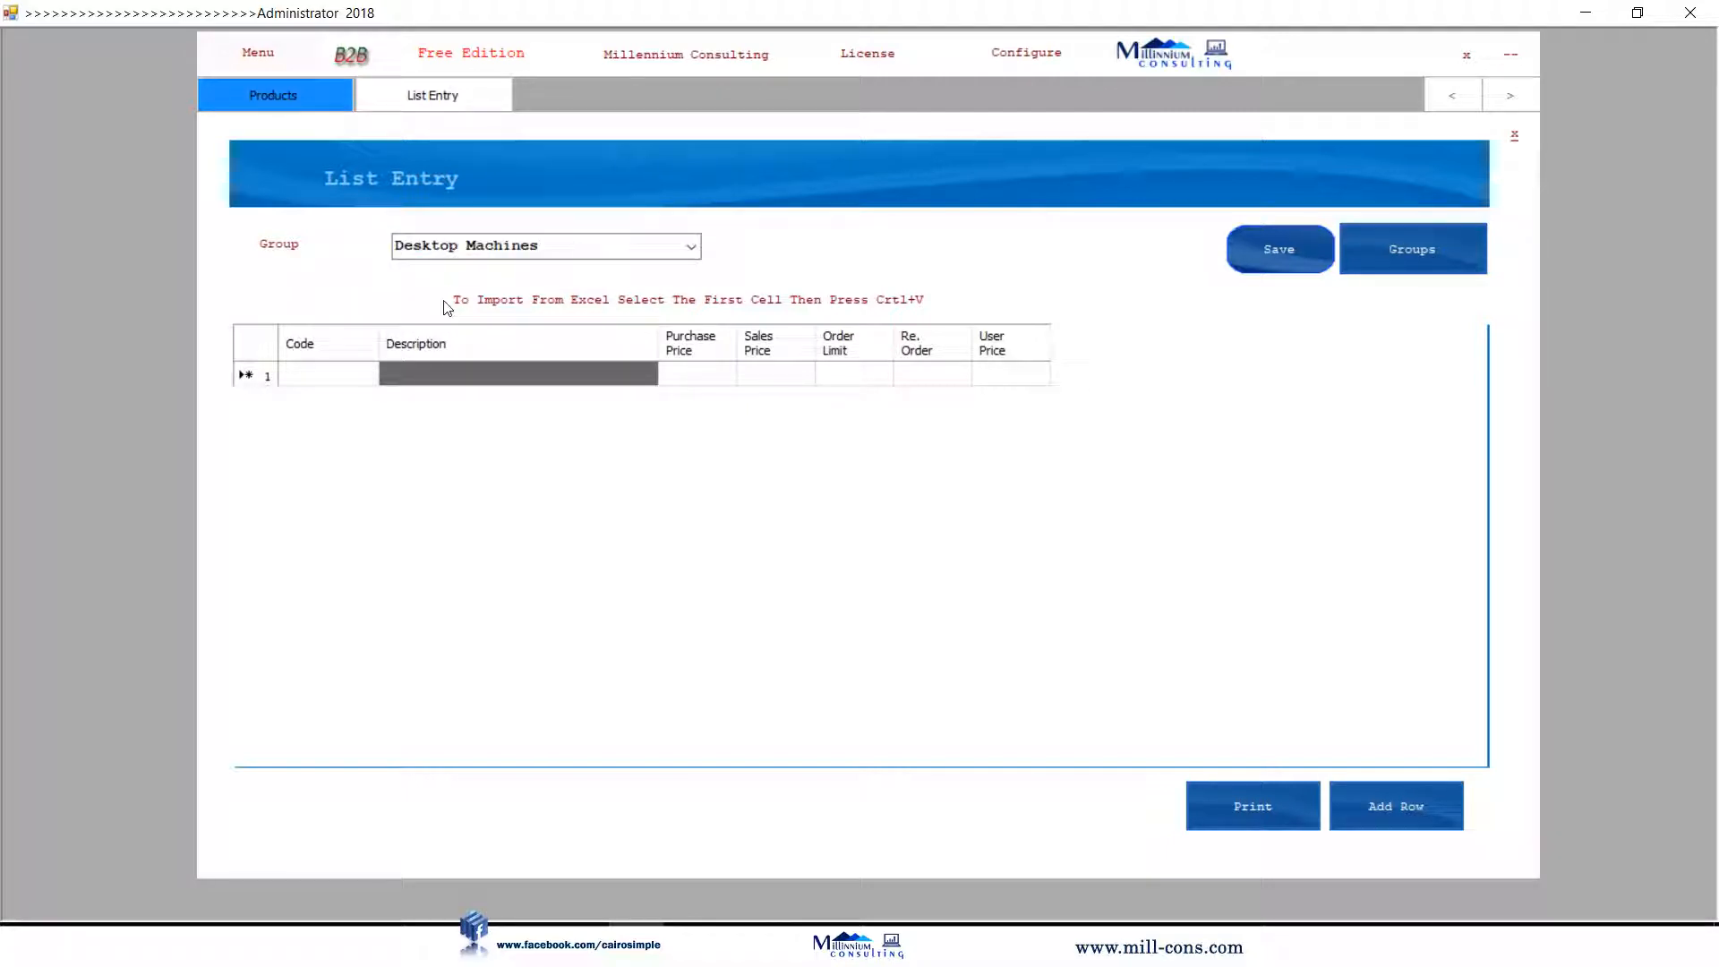
{"action": "key", "text": "ctrl+v"}
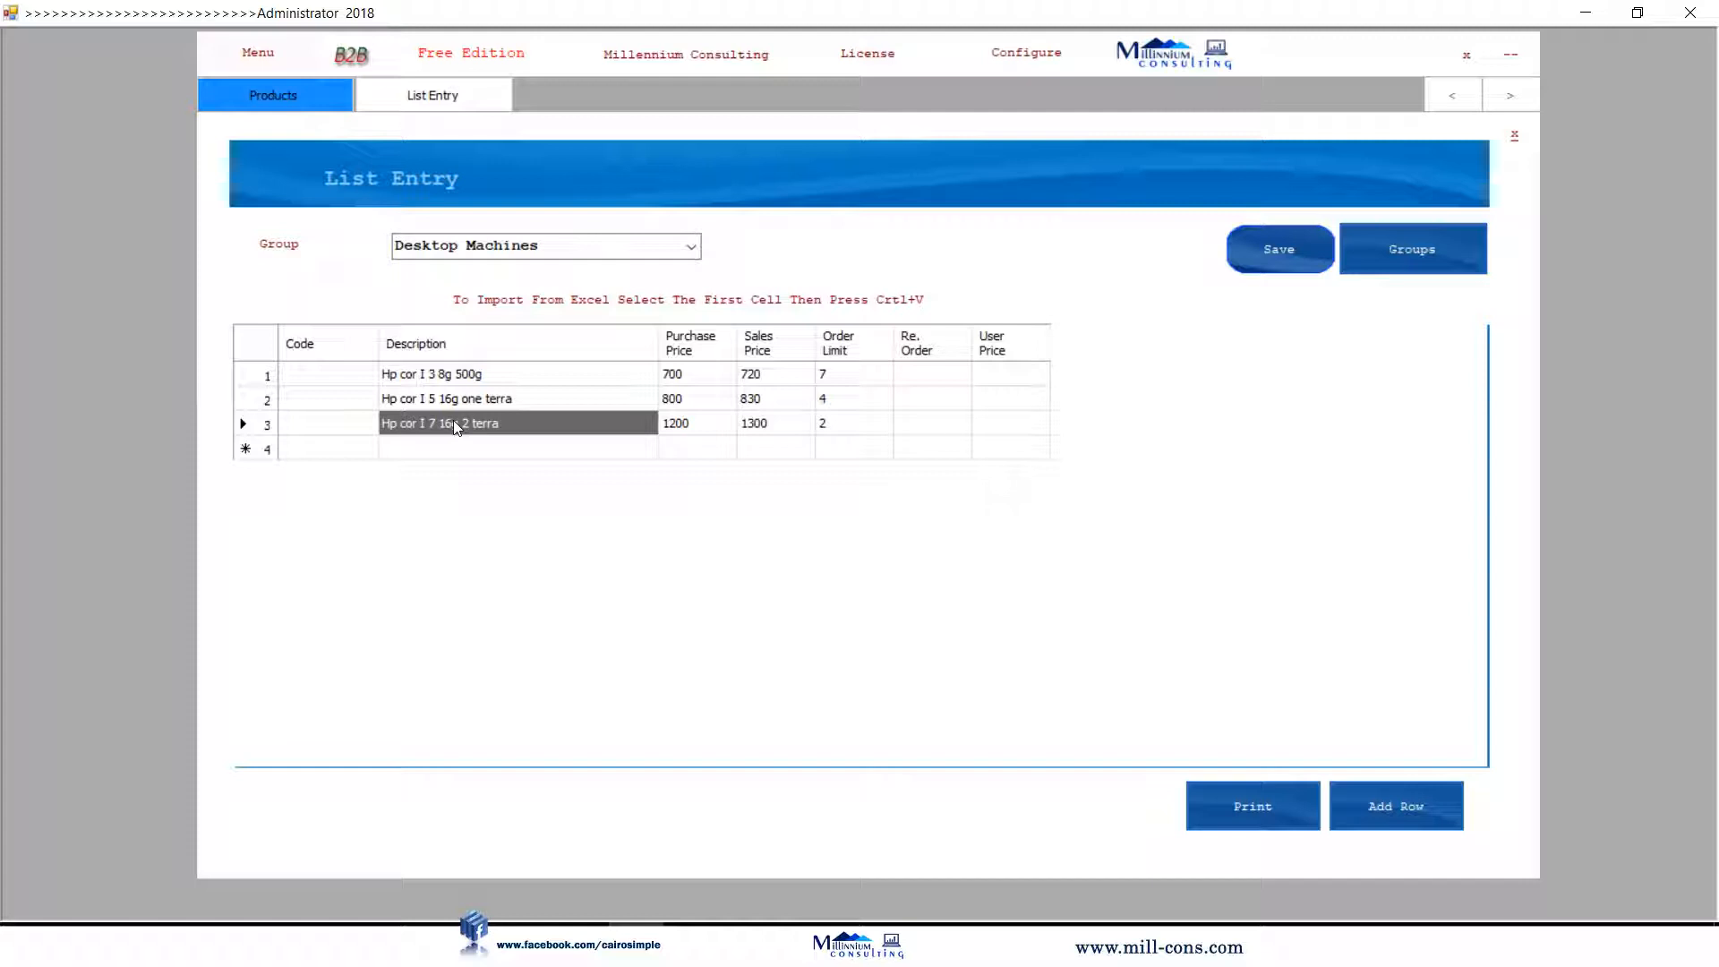
{"action": "left_click", "coordinate": [1269, 250]}
{"action": "left_click", "coordinate": [1514, 137]}
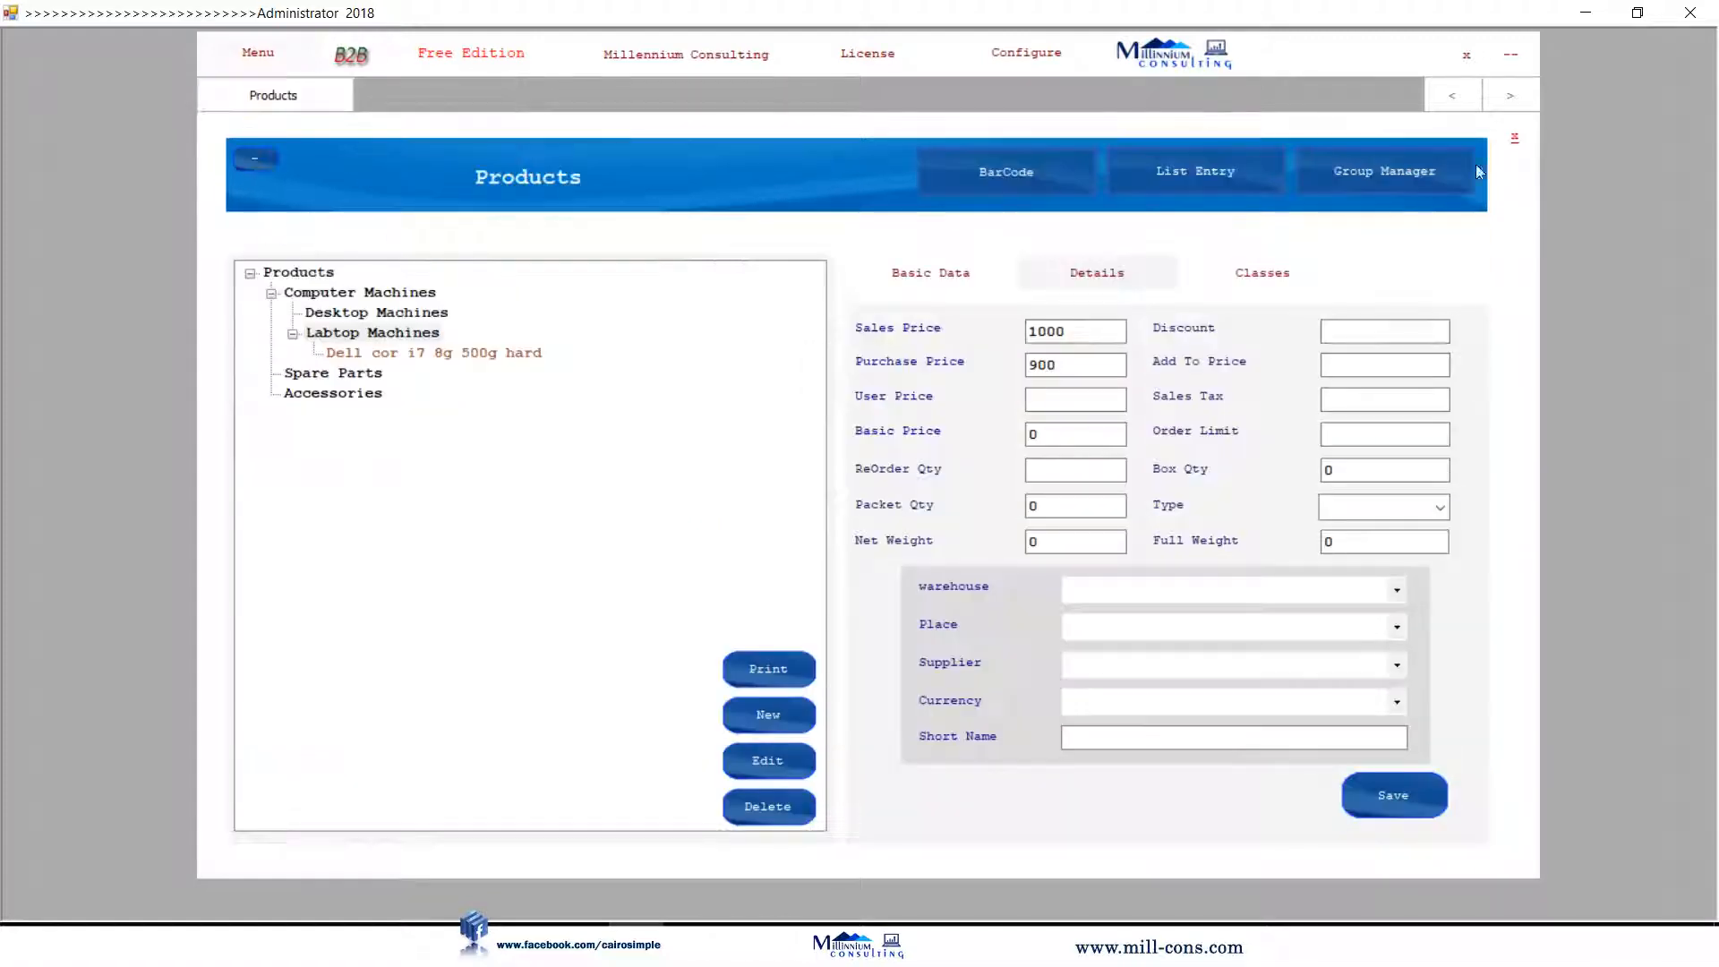
Open Items Start Balances and list the Products group's items with their prices.
{"action": "left_click", "coordinate": [1514, 137]}
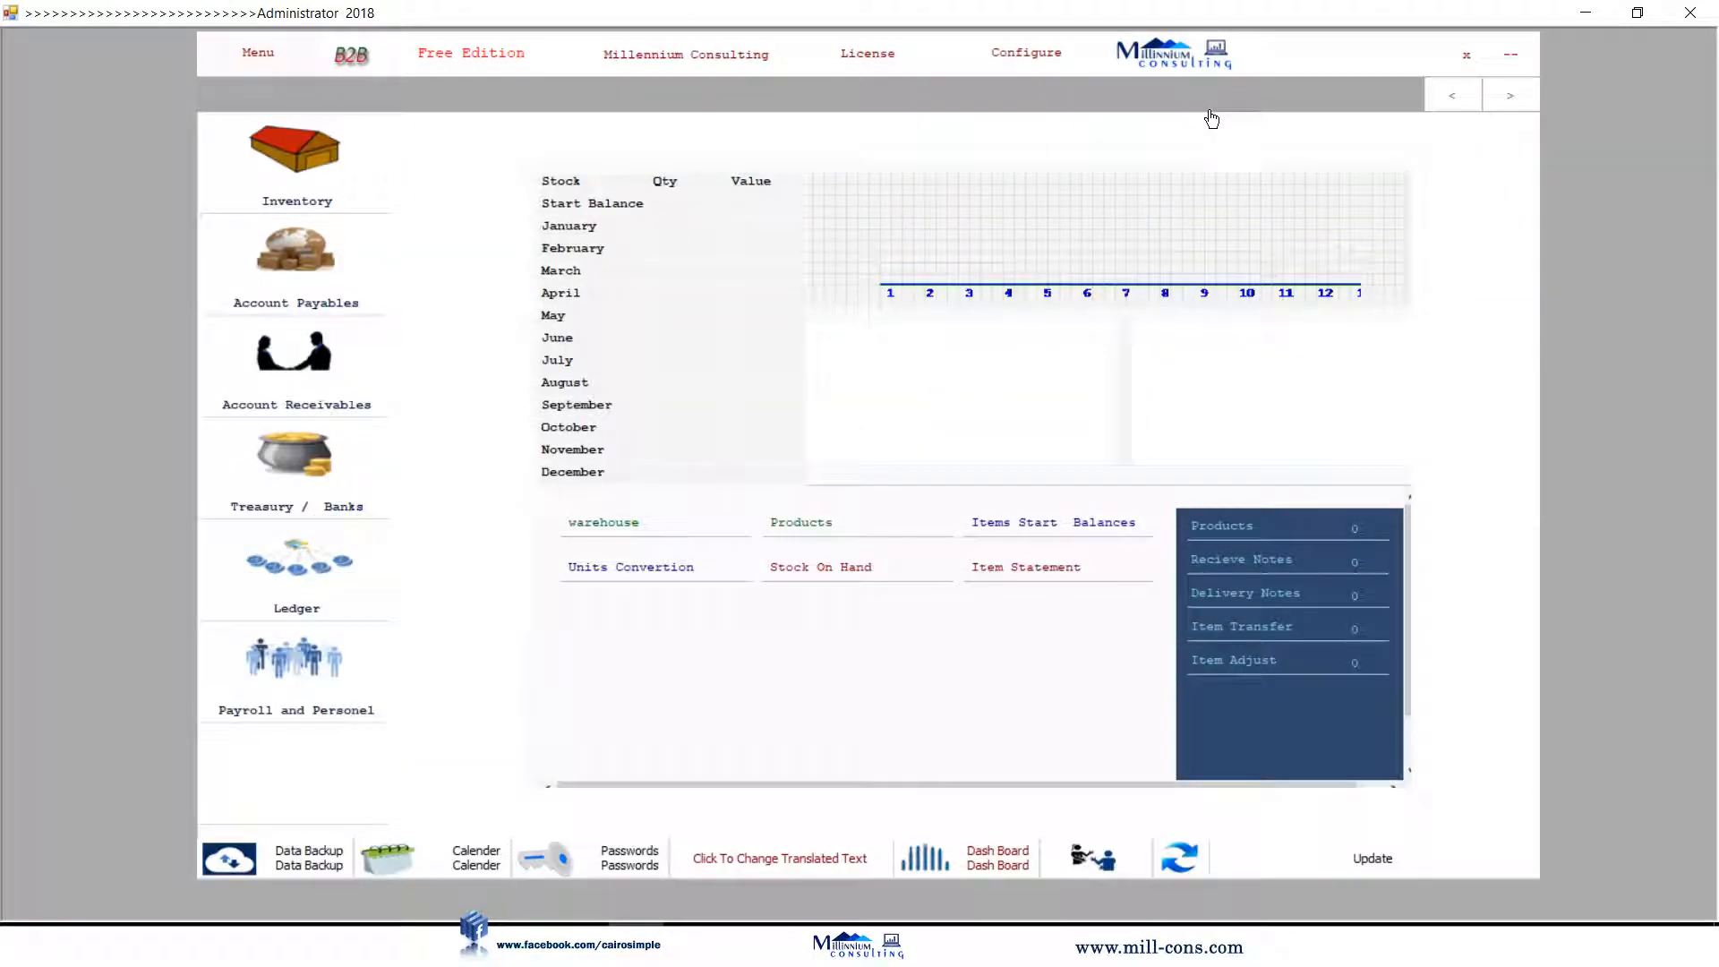
{"action": "left_click", "coordinate": [1079, 525]}
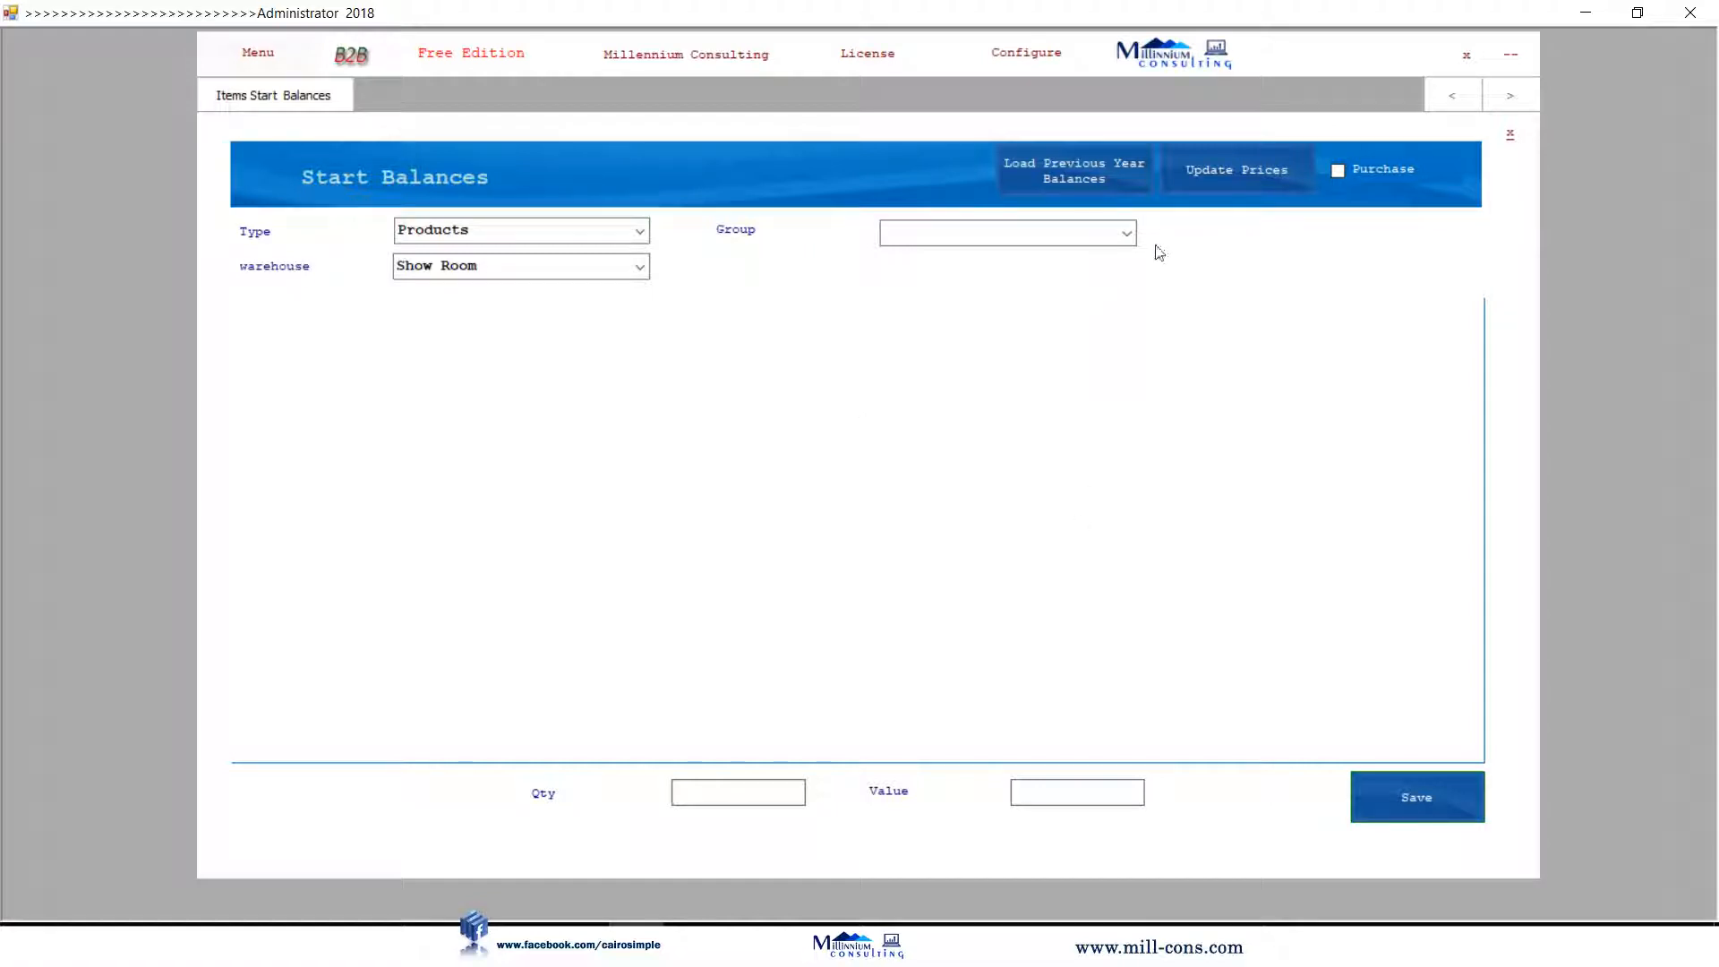
{"action": "left_click", "coordinate": [1126, 234]}
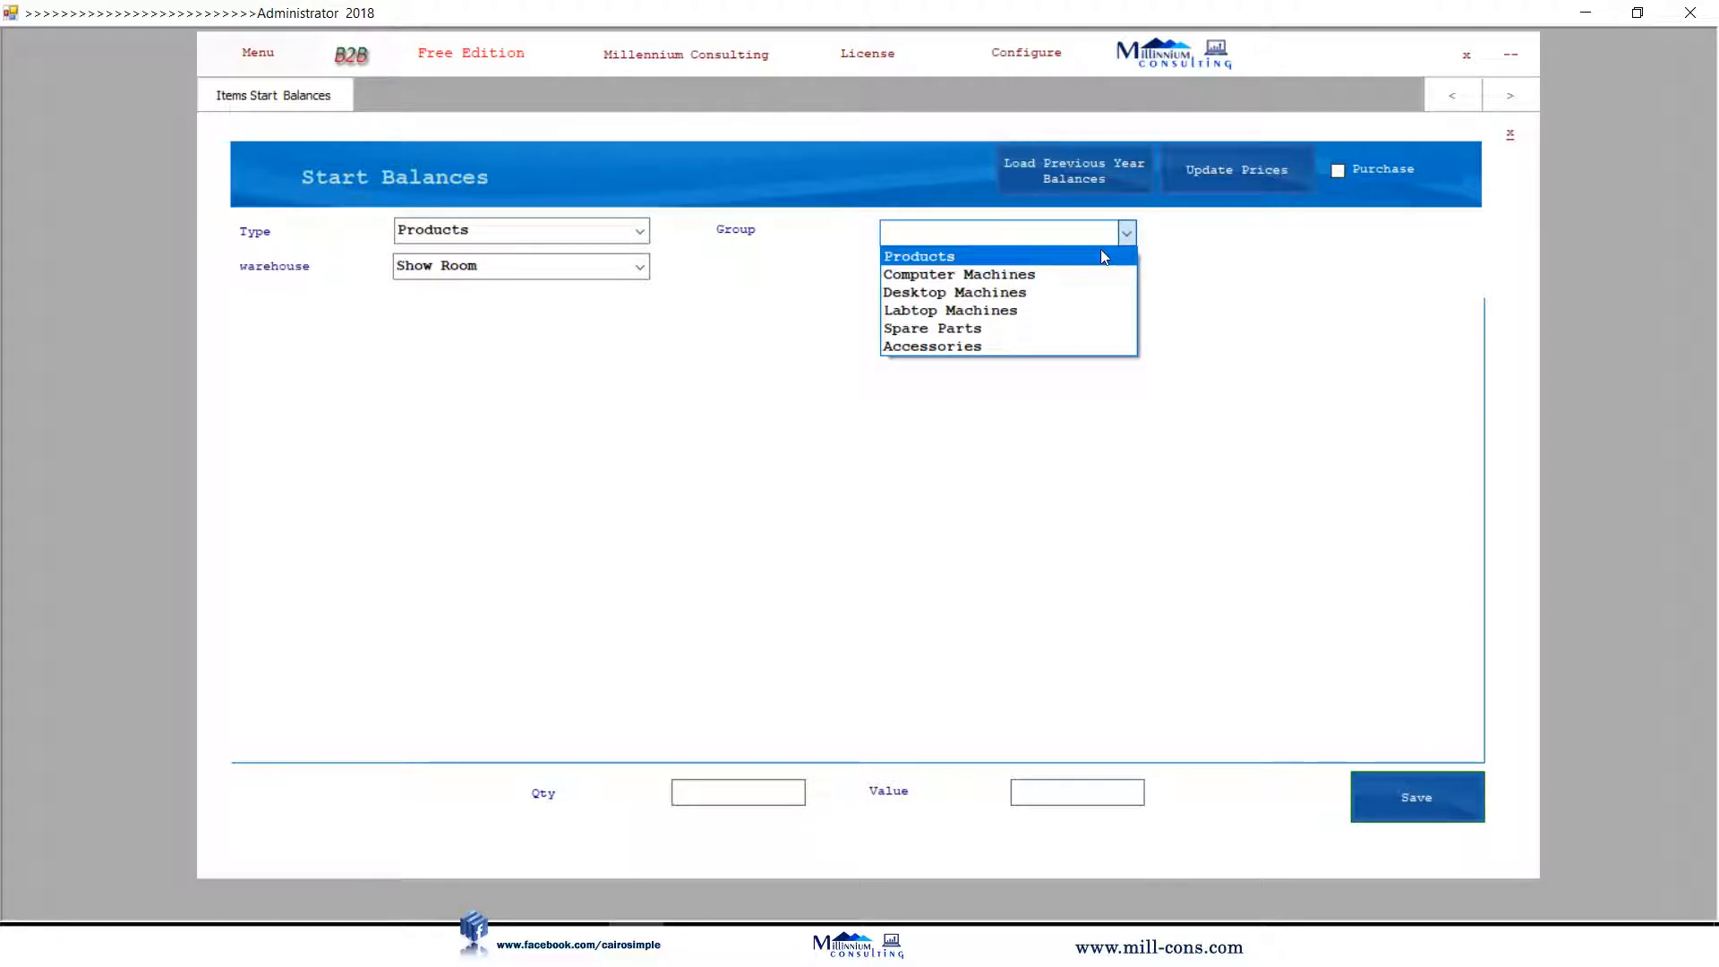
{"action": "left_click", "coordinate": [1101, 256]}
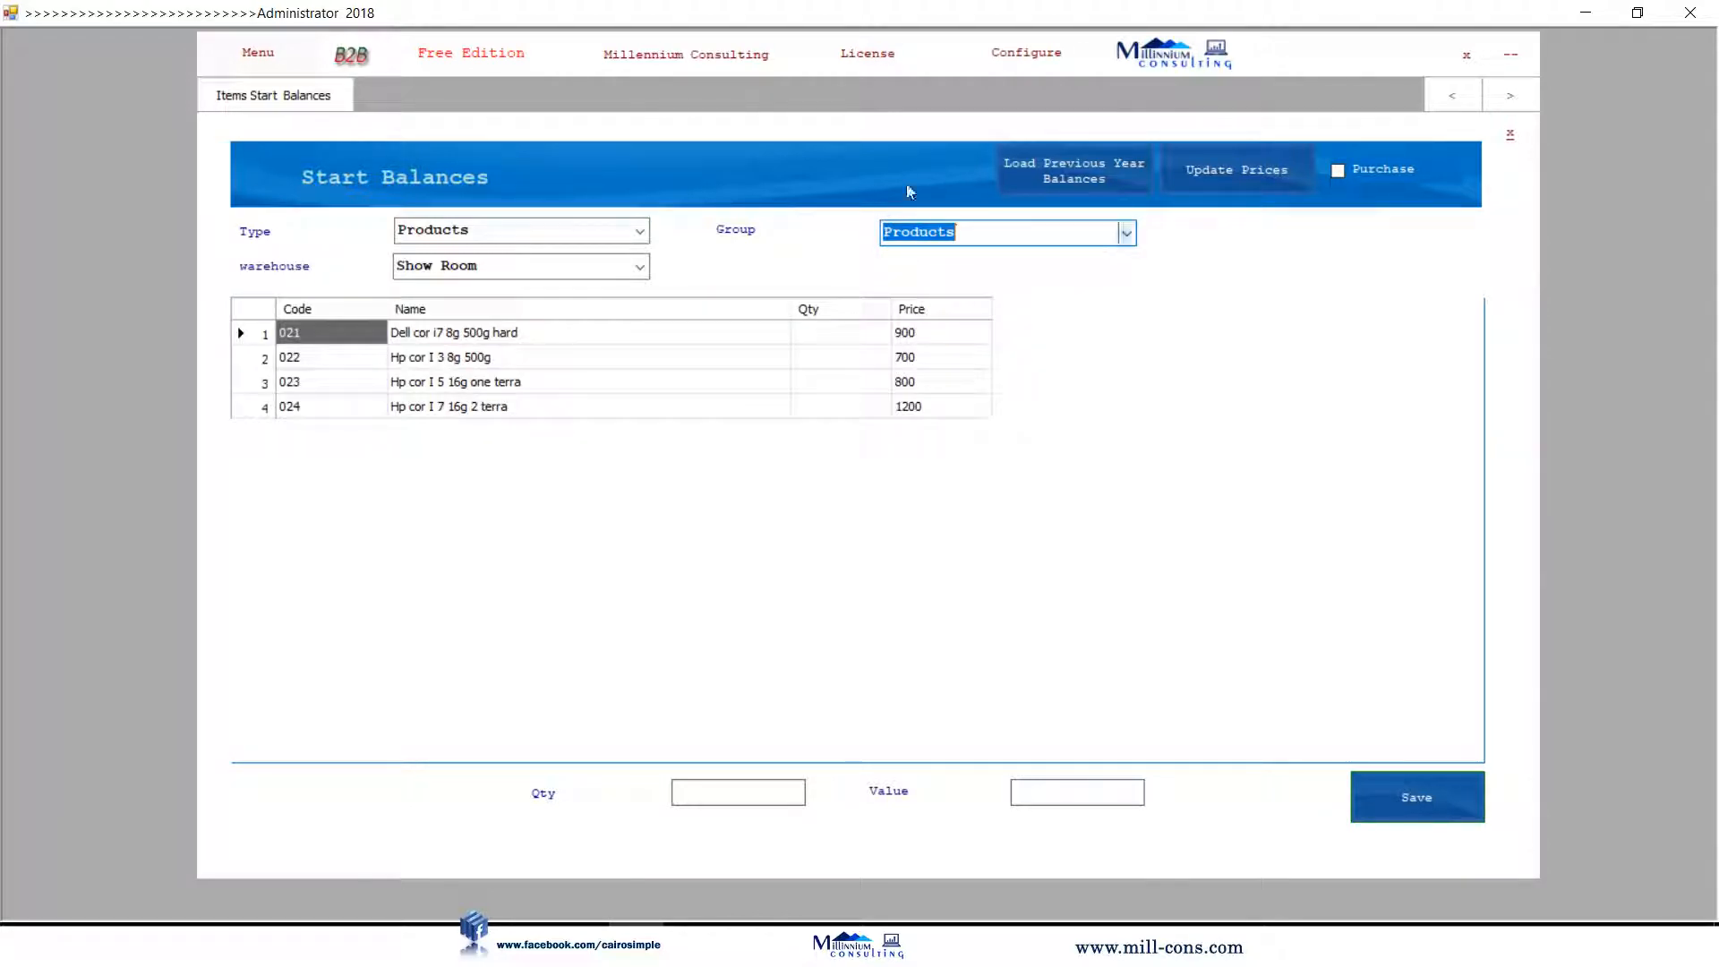
{"action": "left_click", "coordinate": [1125, 233]}
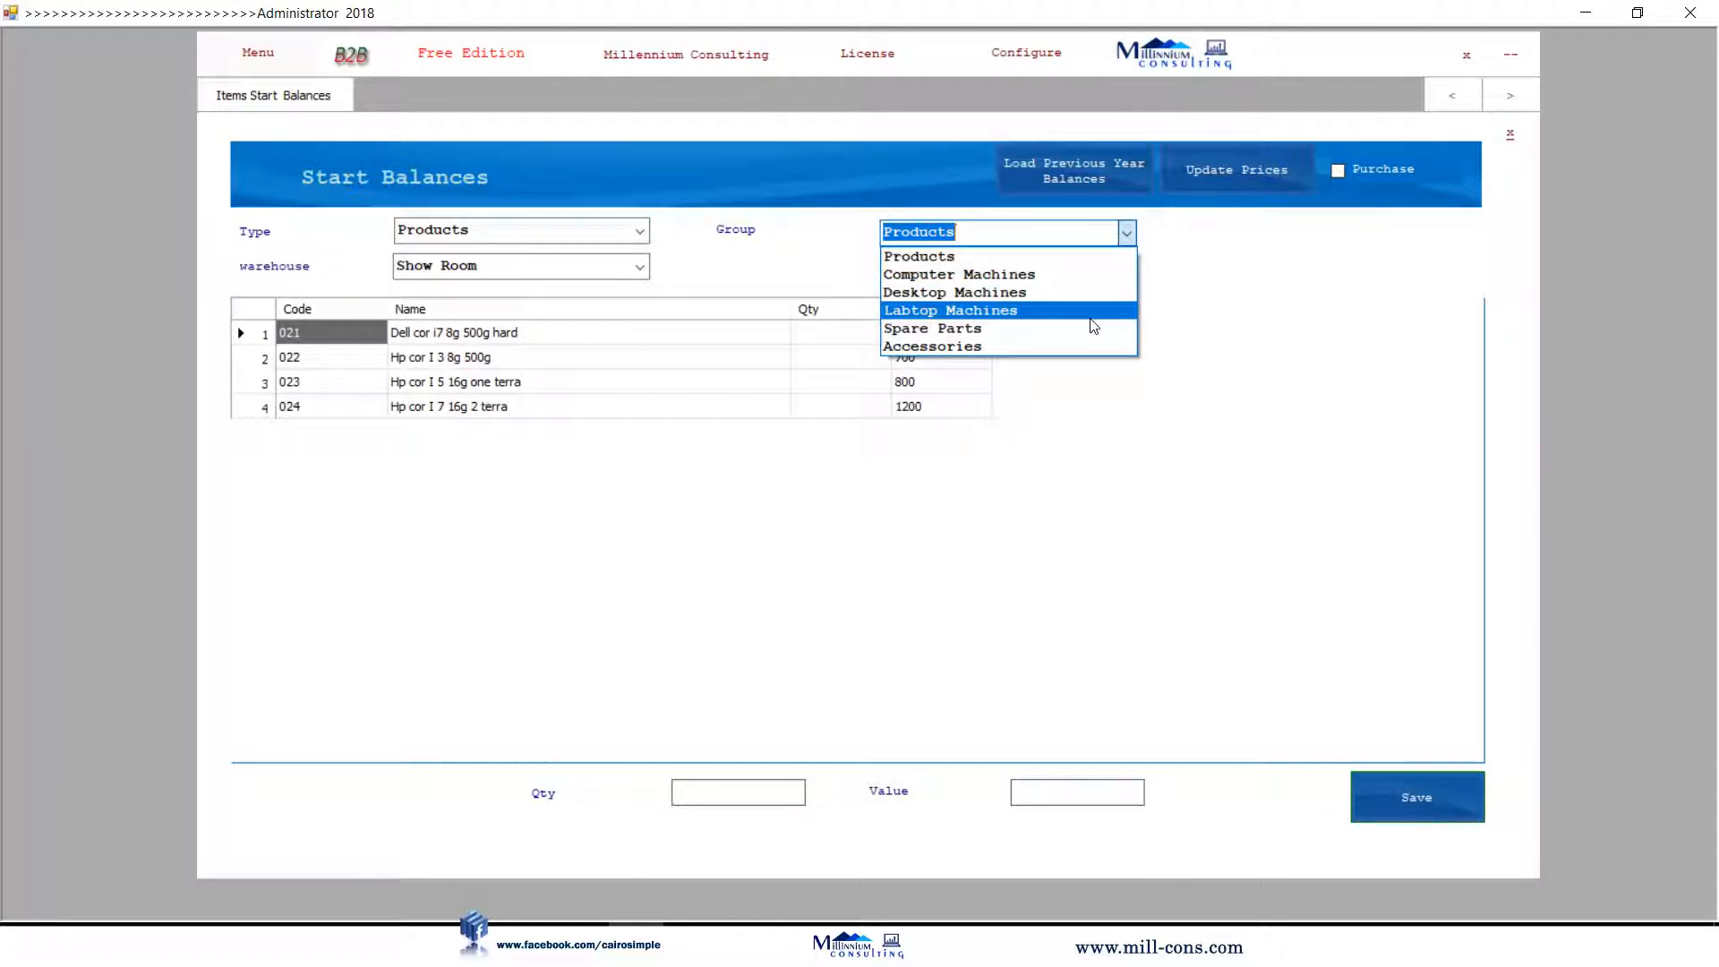
{"action": "left_click", "coordinate": [1093, 312]}
{"action": "left_click", "coordinate": [812, 330]}
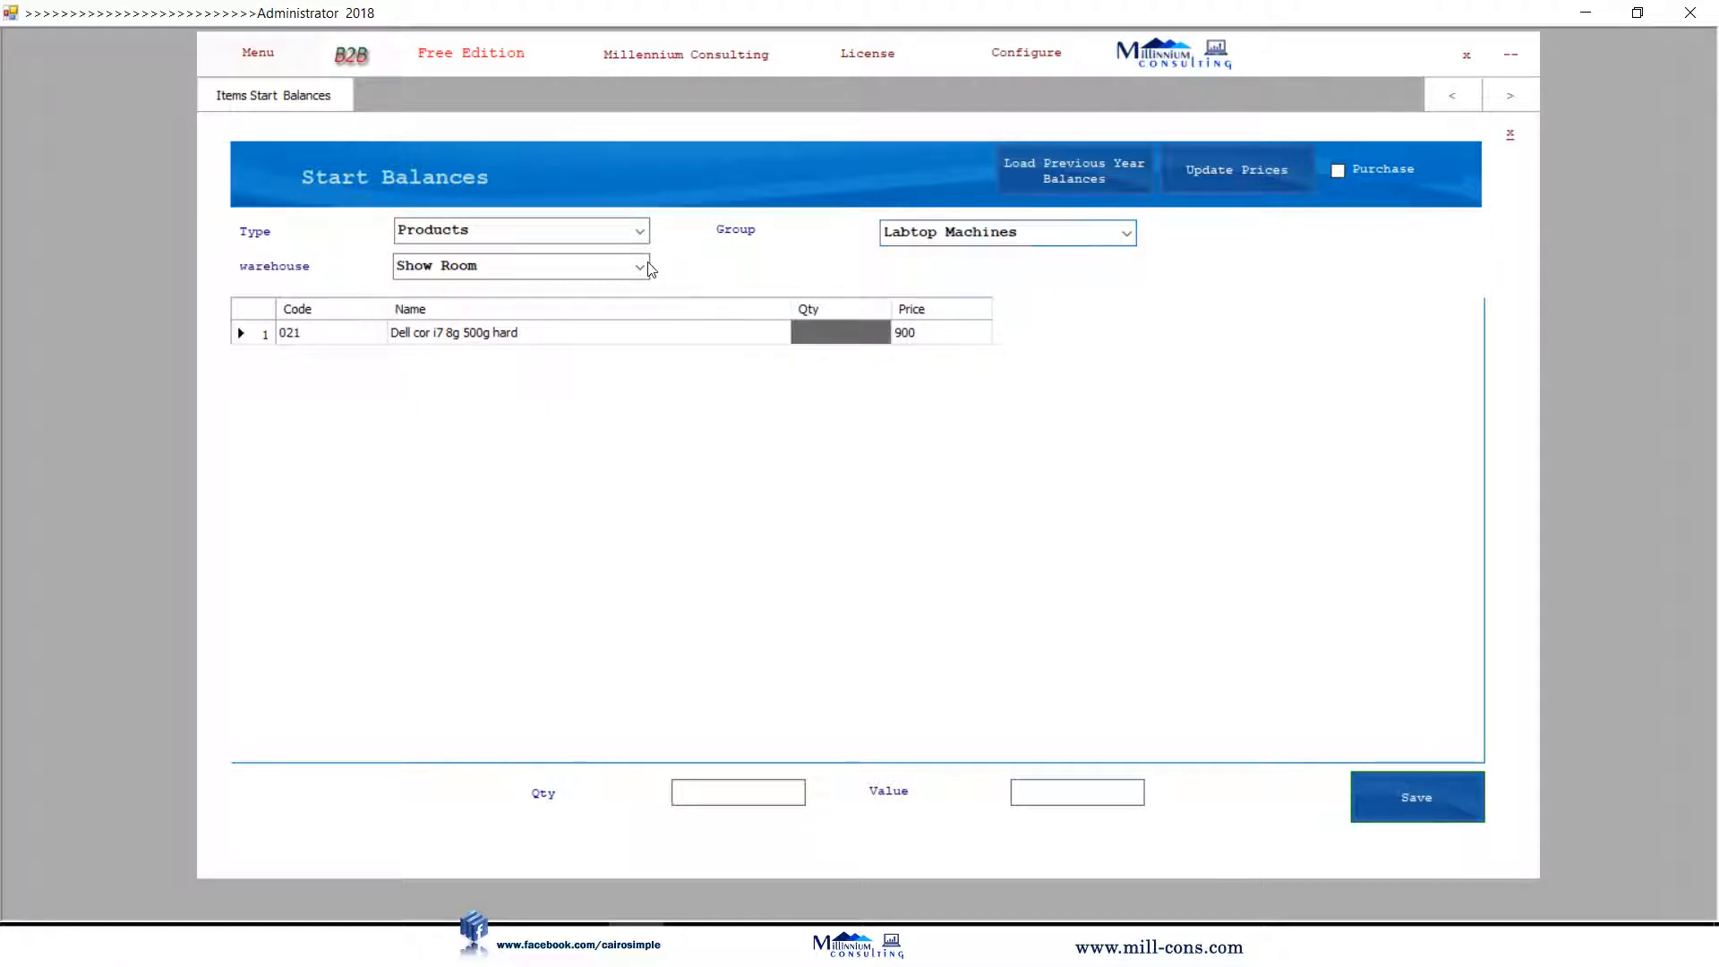
{"action": "left_click", "coordinate": [701, 338]}
{"action": "left_click", "coordinate": [1125, 233]}
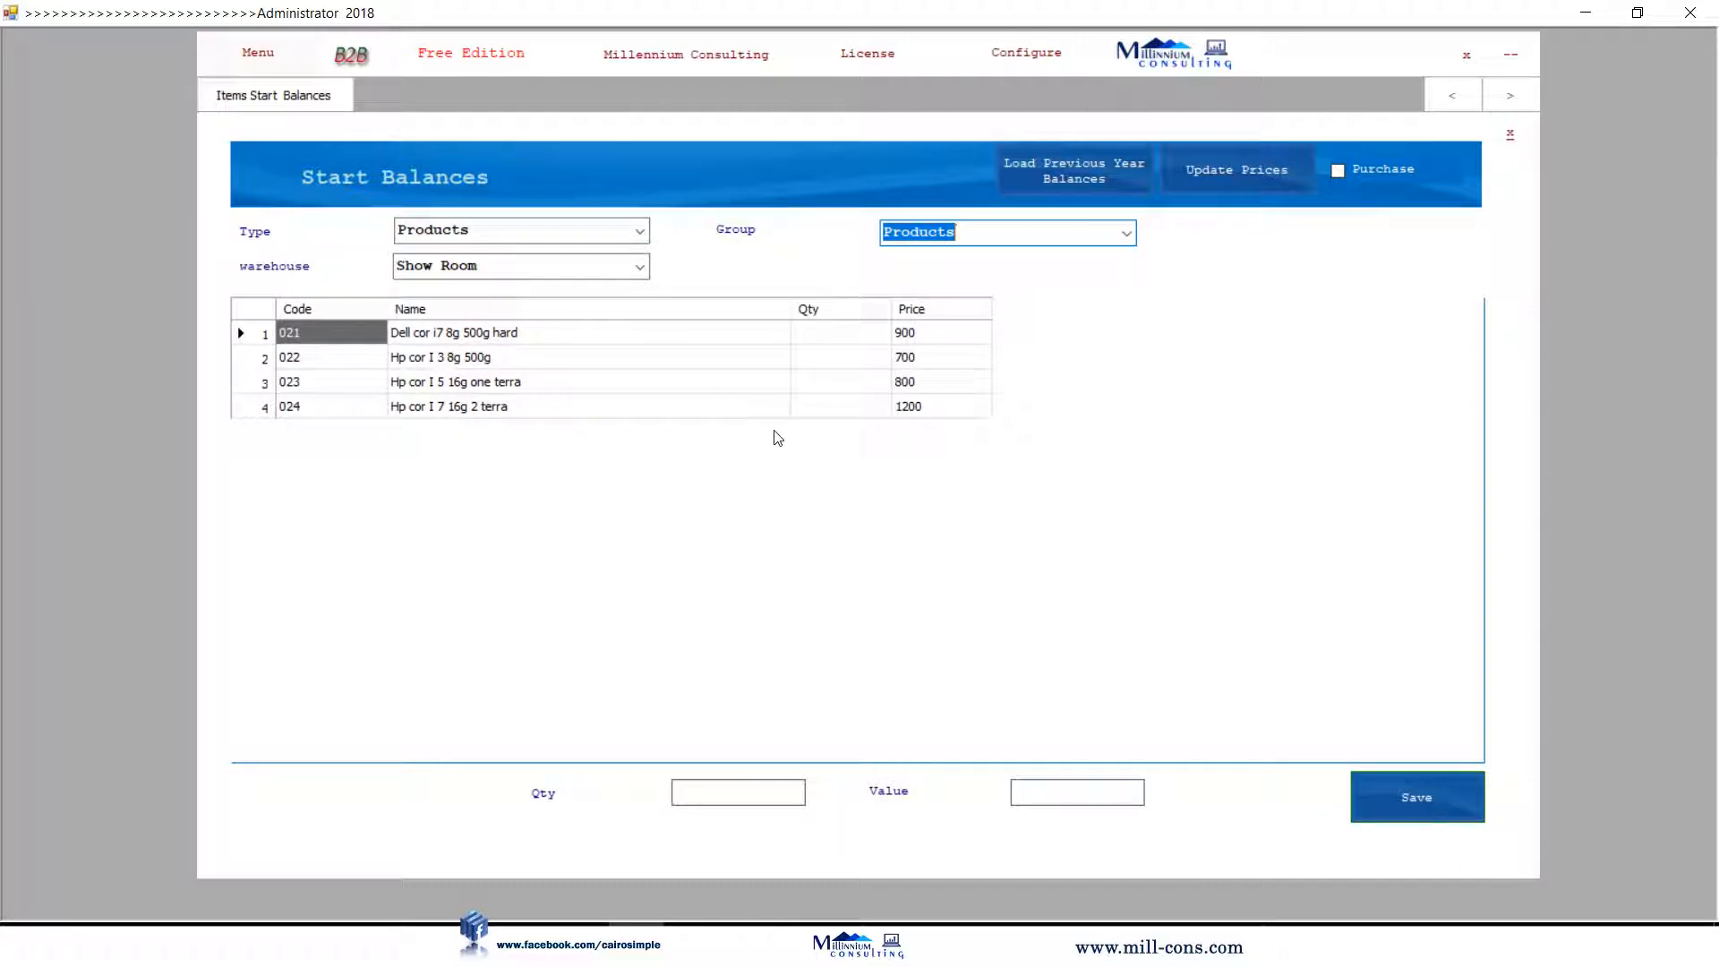
{"action": "left_click", "coordinate": [771, 358]}
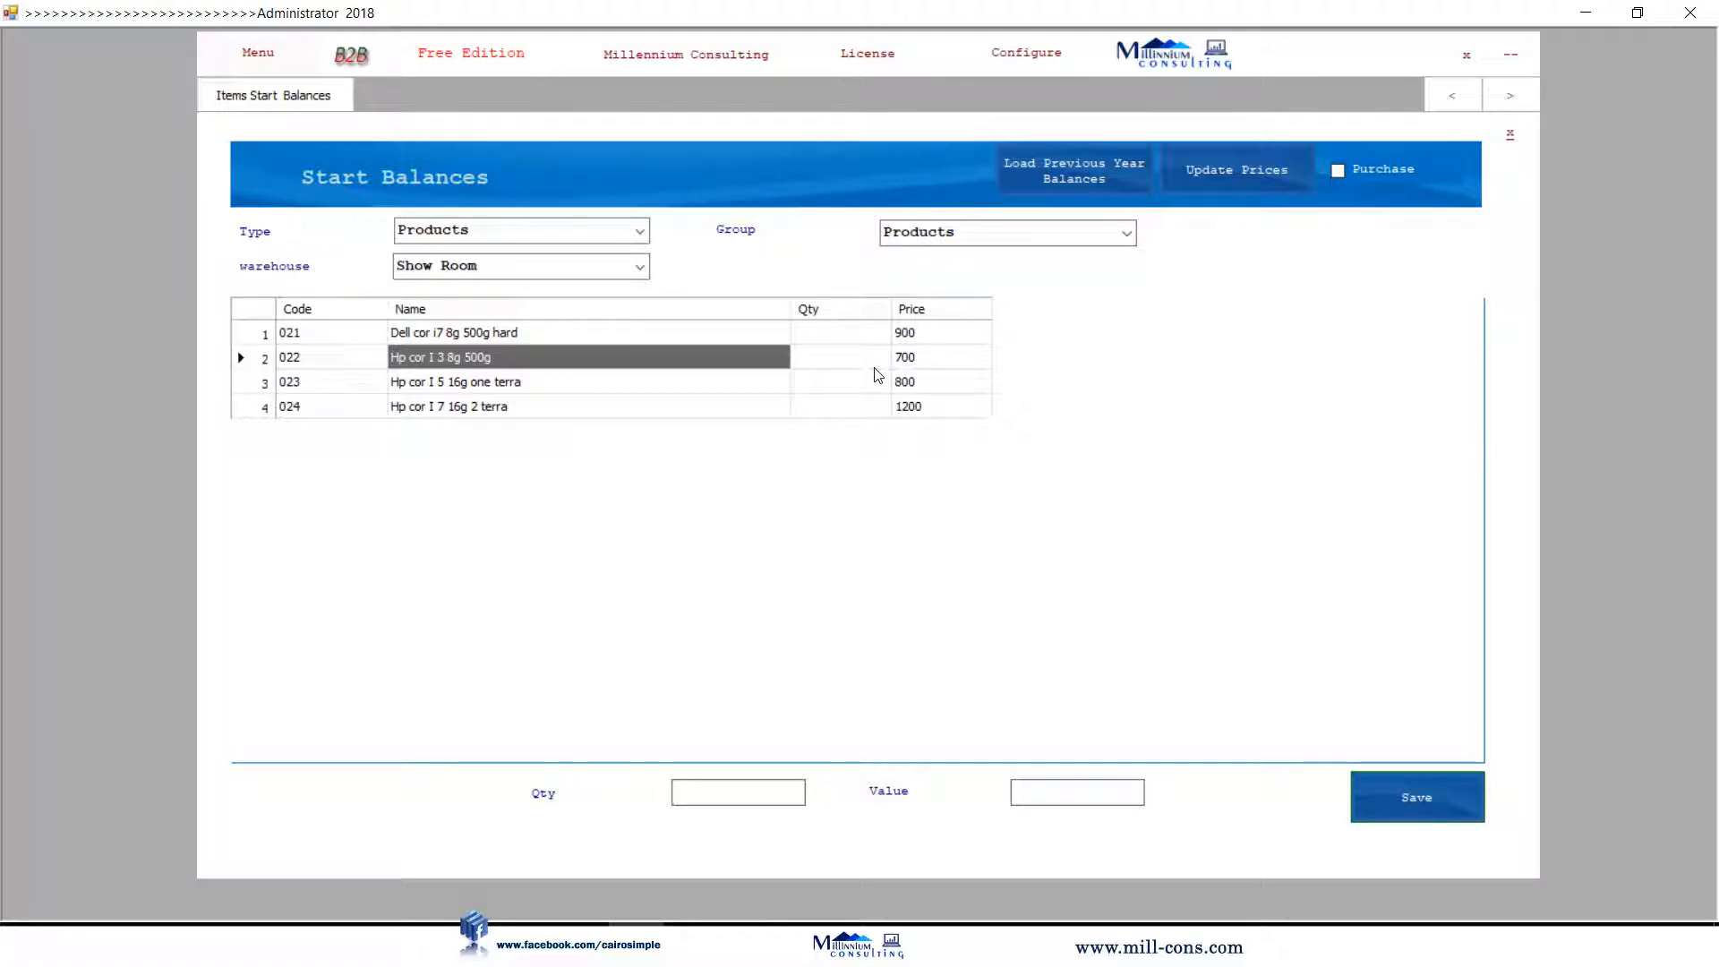
{"action": "left_click", "coordinate": [931, 356]}
{"action": "left_click", "coordinate": [934, 339]}
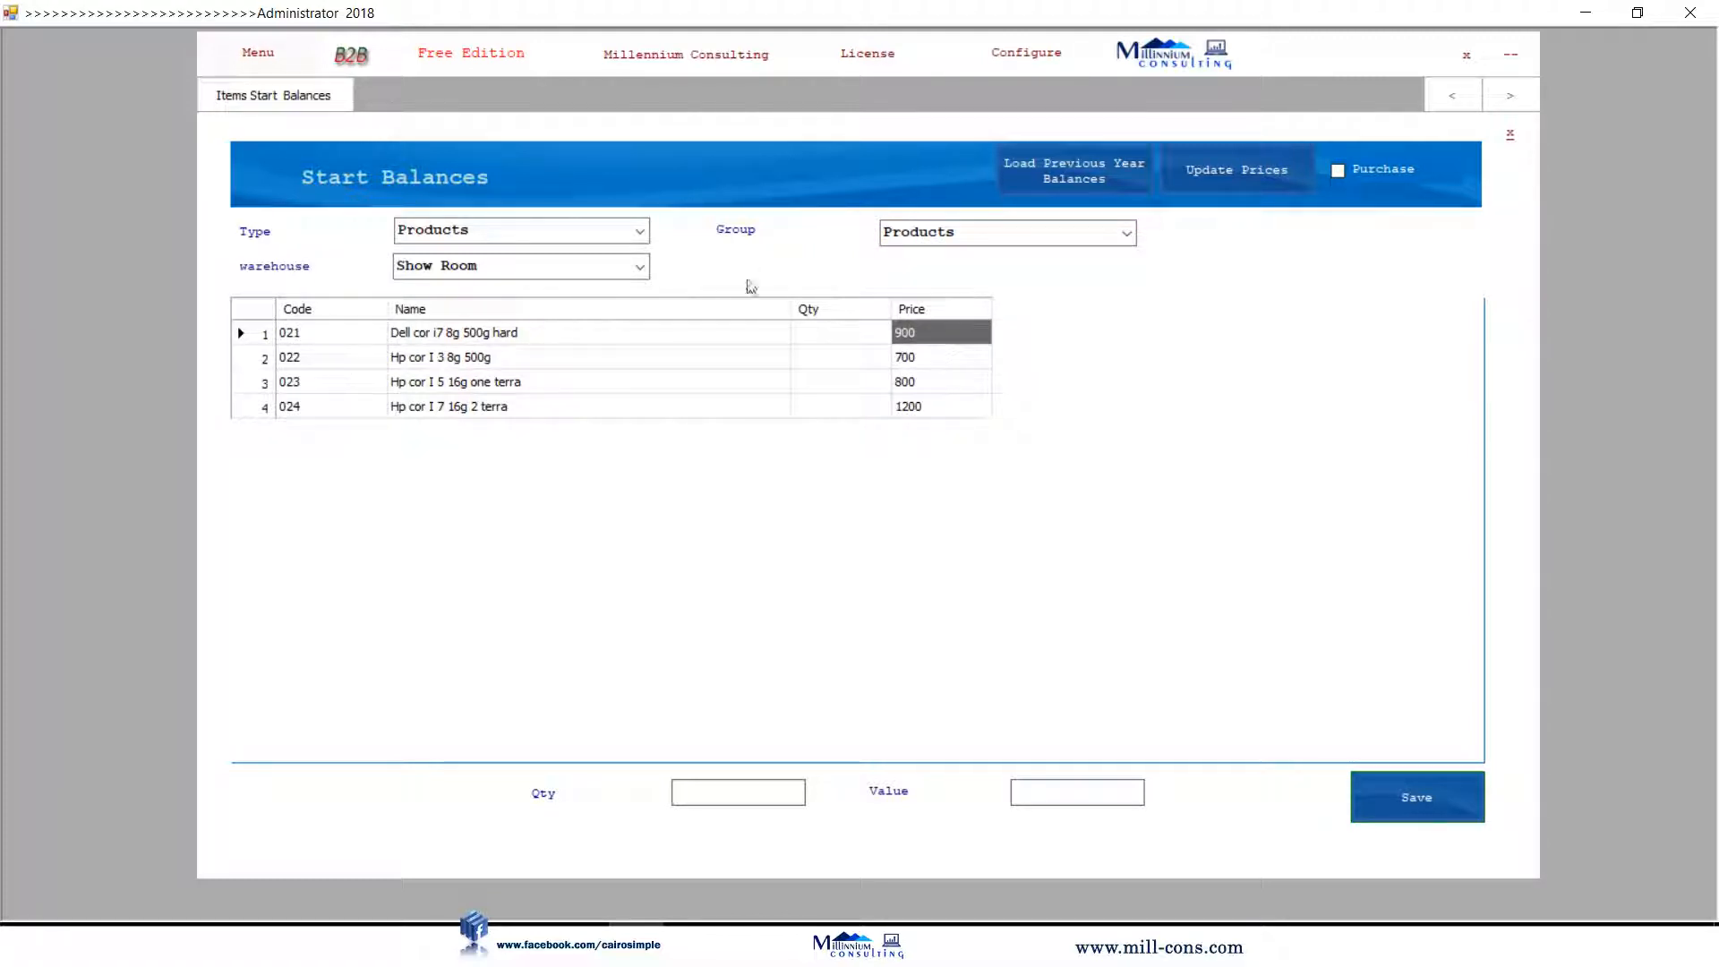
{"action": "left_click", "coordinate": [937, 356]}
{"action": "left_click", "coordinate": [936, 381]}
{"action": "left_click", "coordinate": [935, 403]}
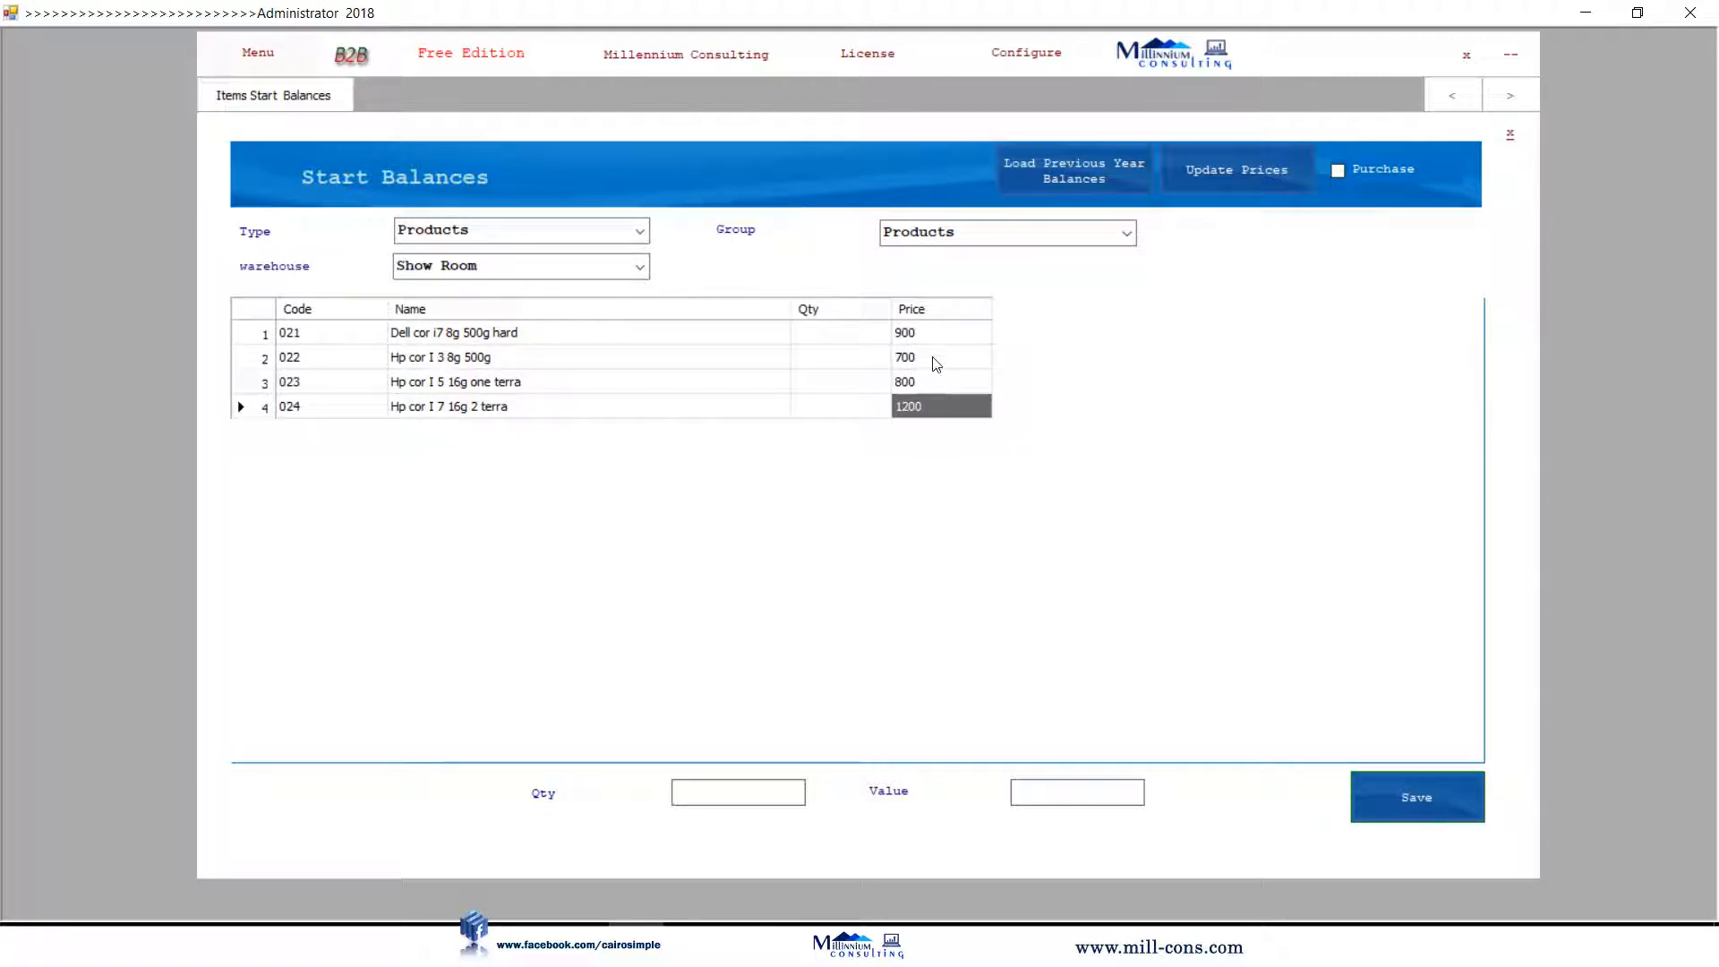
Enter Show Room quantities 2, 3, 4 and 5, totalling 14 units worth 13100.
{"action": "left_click", "coordinate": [828, 333]}
{"action": "type", "text": "2"}
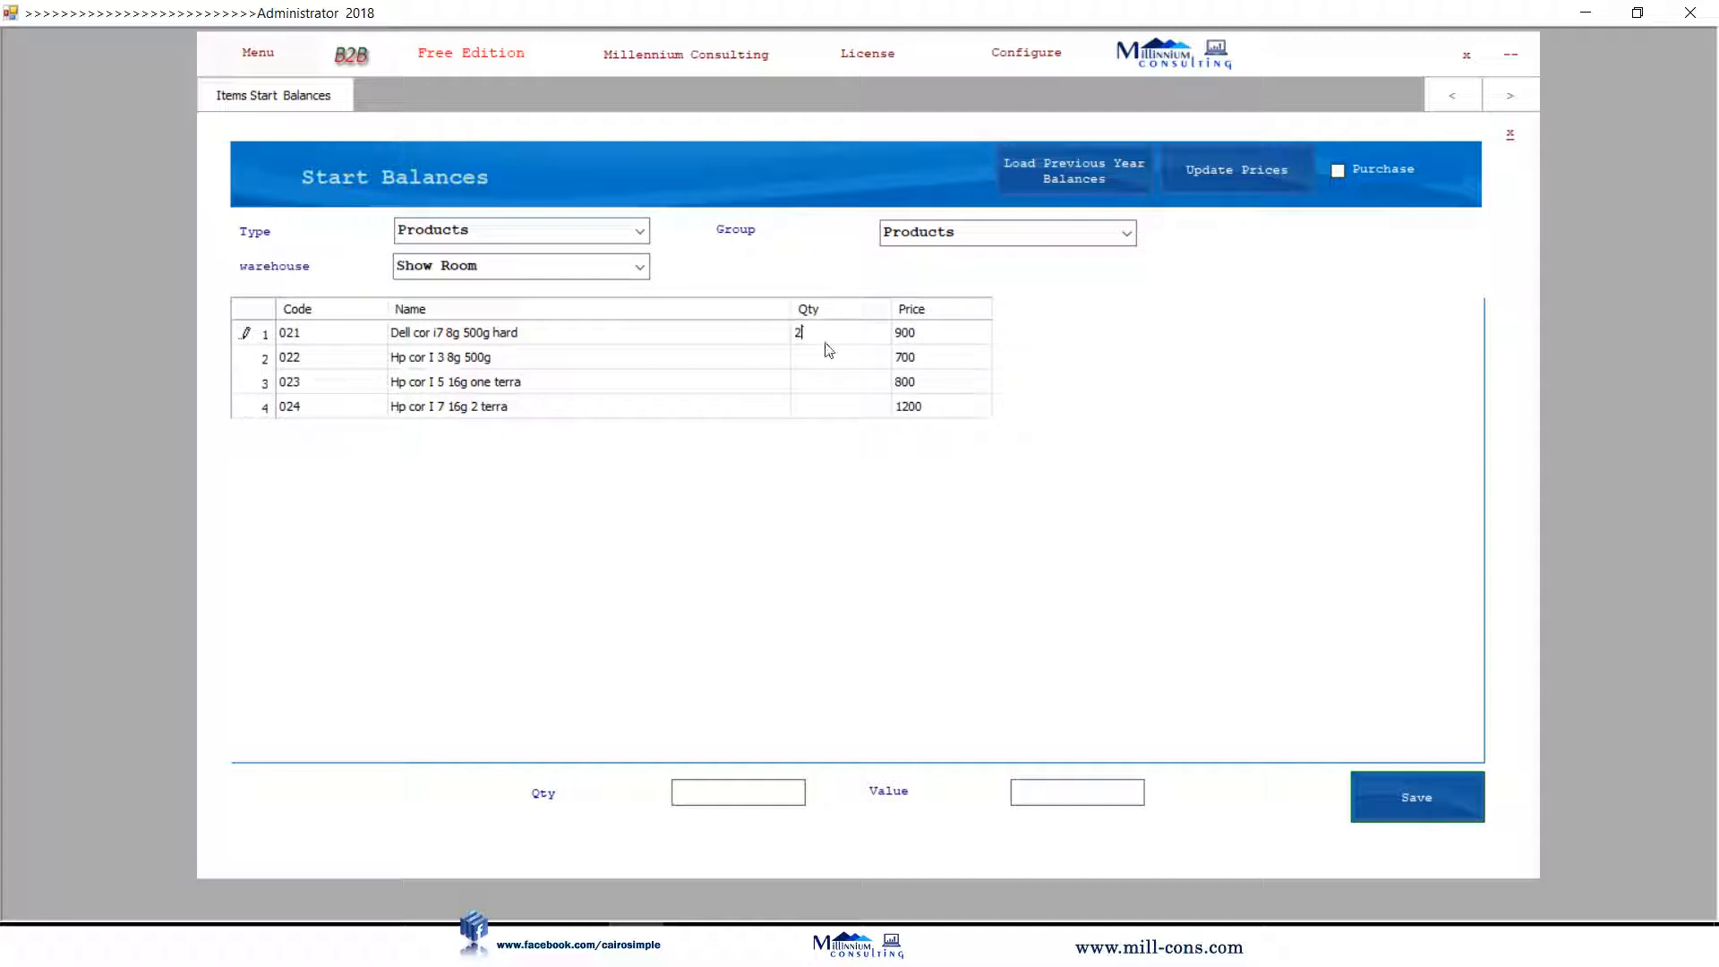
{"action": "key", "text": "Return"}
{"action": "type", "text": "3"}
{"action": "key", "text": "Return"}
{"action": "type", "text": "4"}
{"action": "key", "text": "Return"}
{"action": "type", "text": "5"}
{"action": "left_click", "coordinate": [873, 360]}
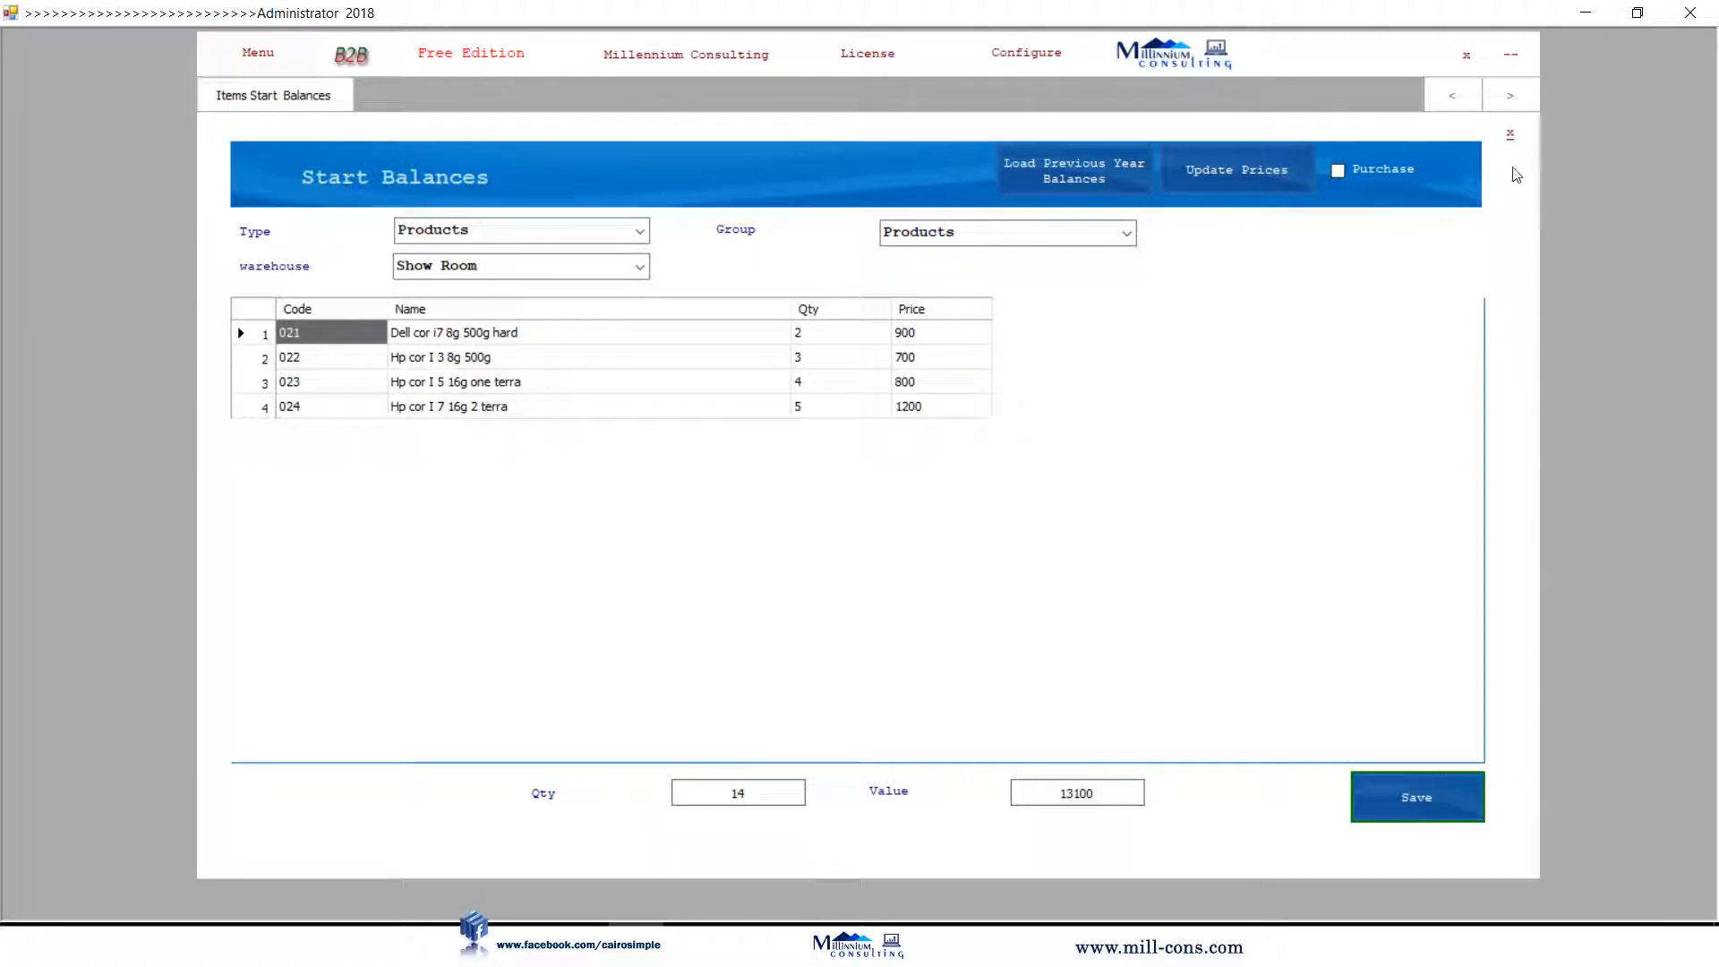
{"action": "left_click", "coordinate": [1511, 138]}
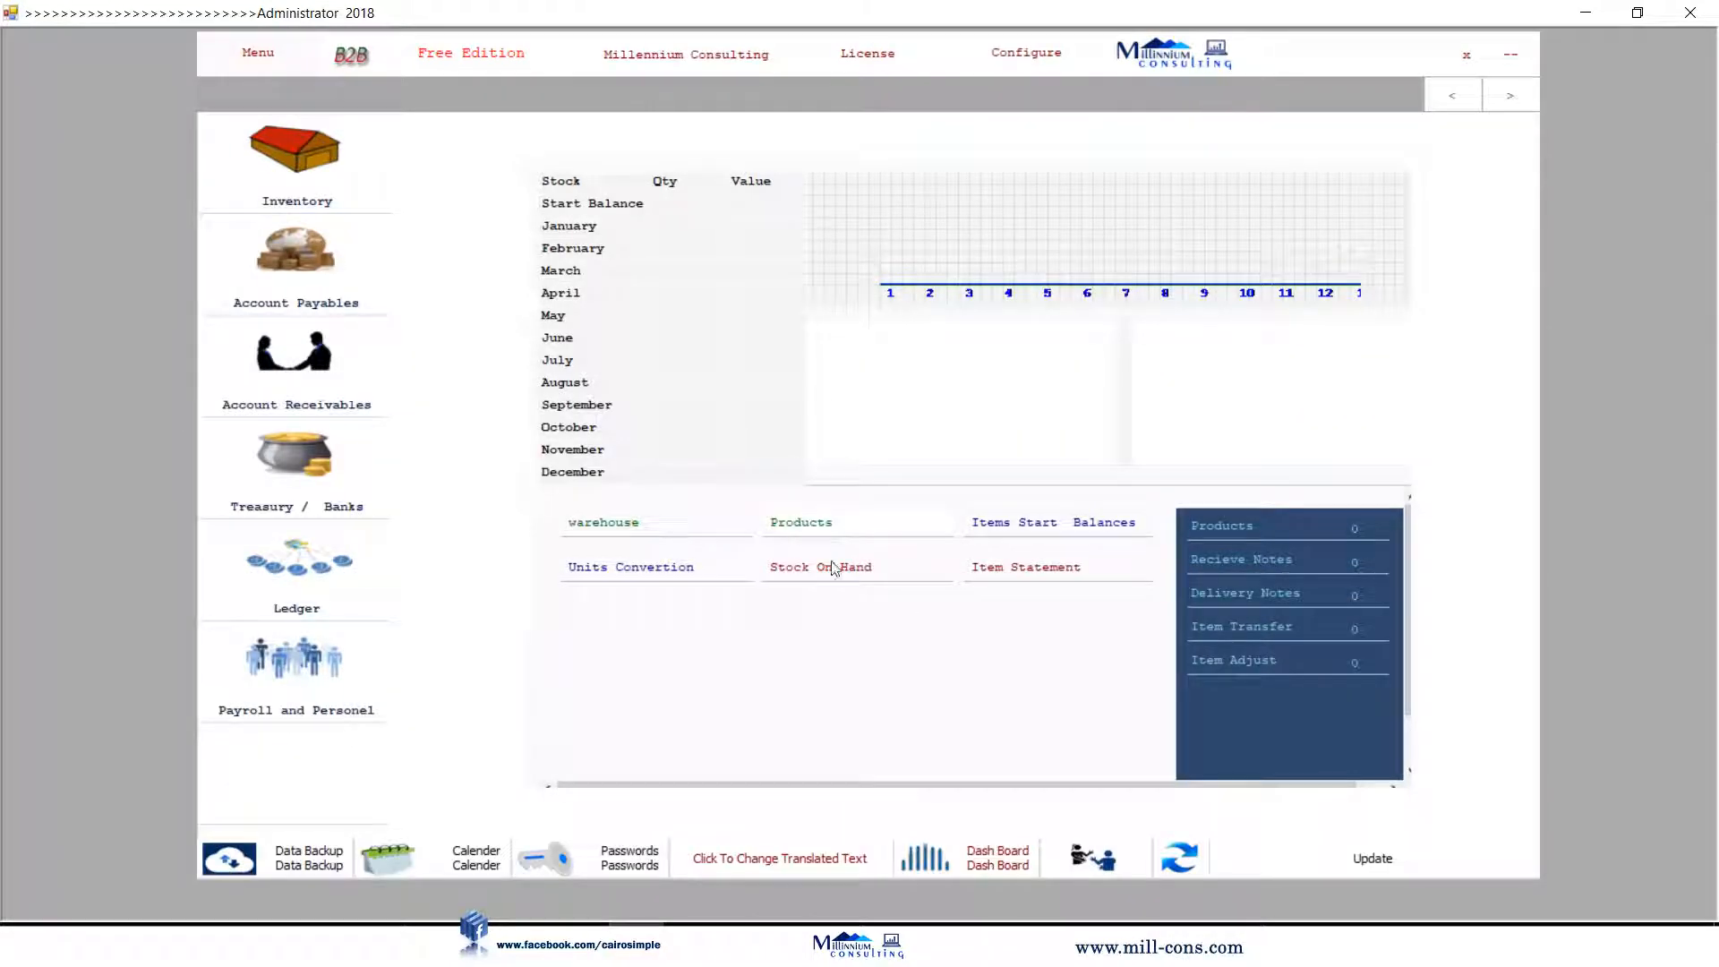
{"action": "left_click", "coordinate": [833, 578]}
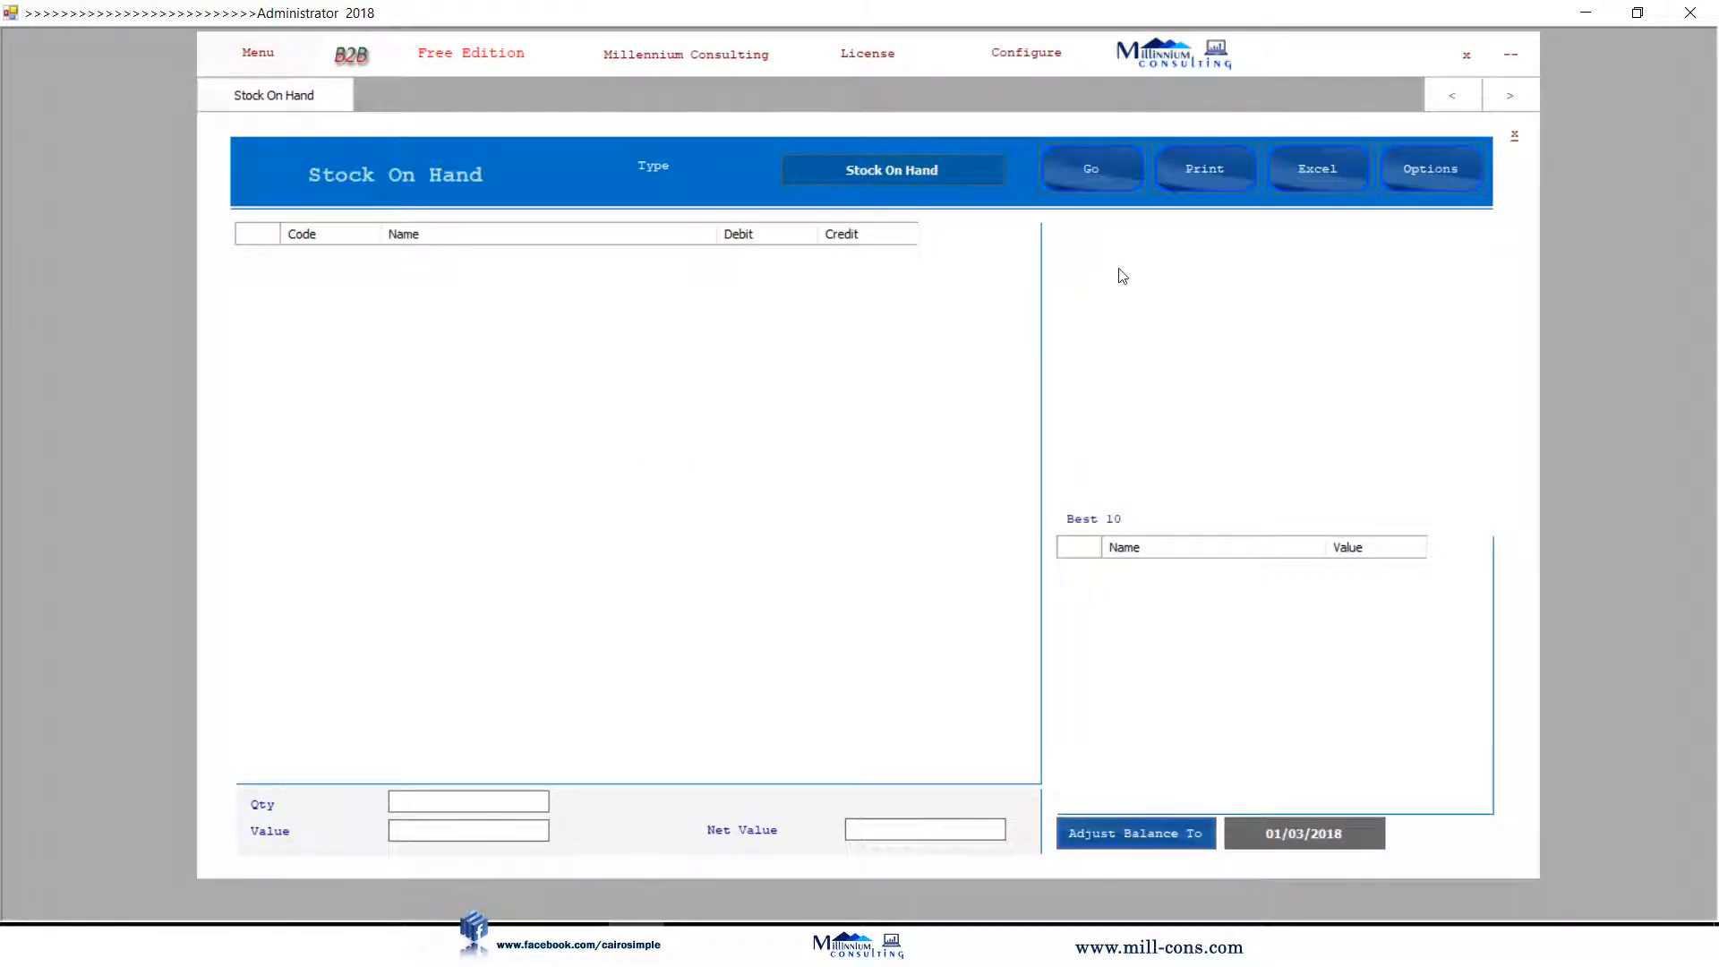
{"action": "left_click", "coordinate": [1090, 182]}
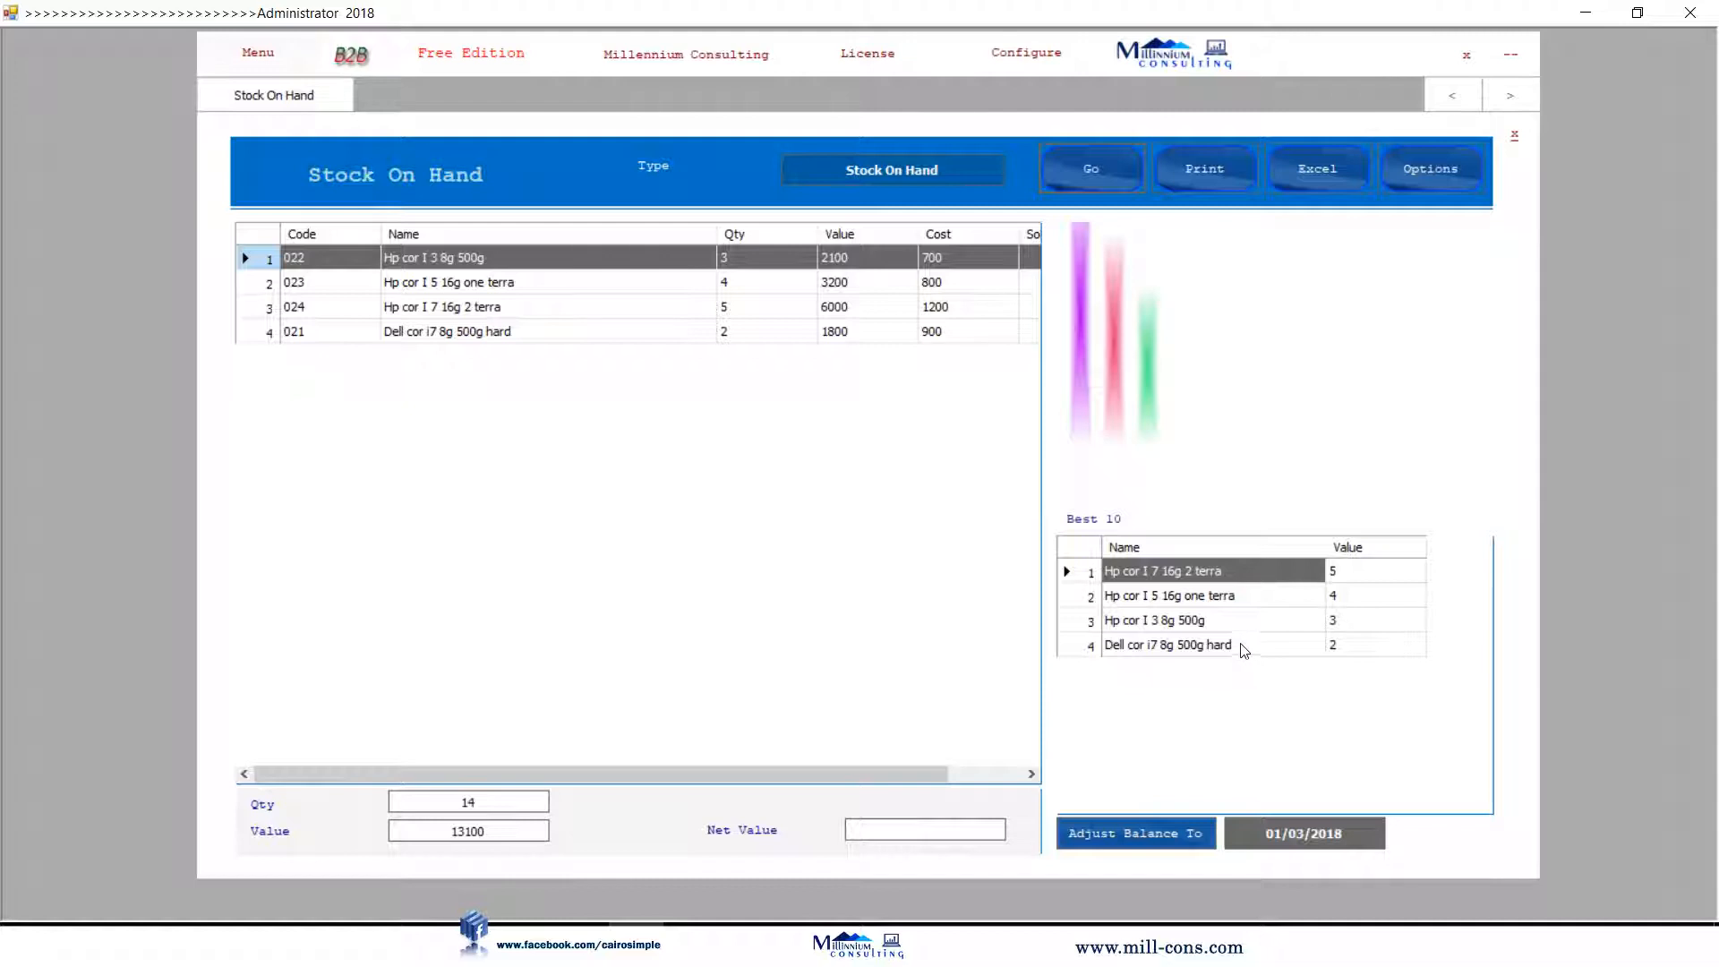
{"action": "left_click", "coordinate": [1515, 140]}
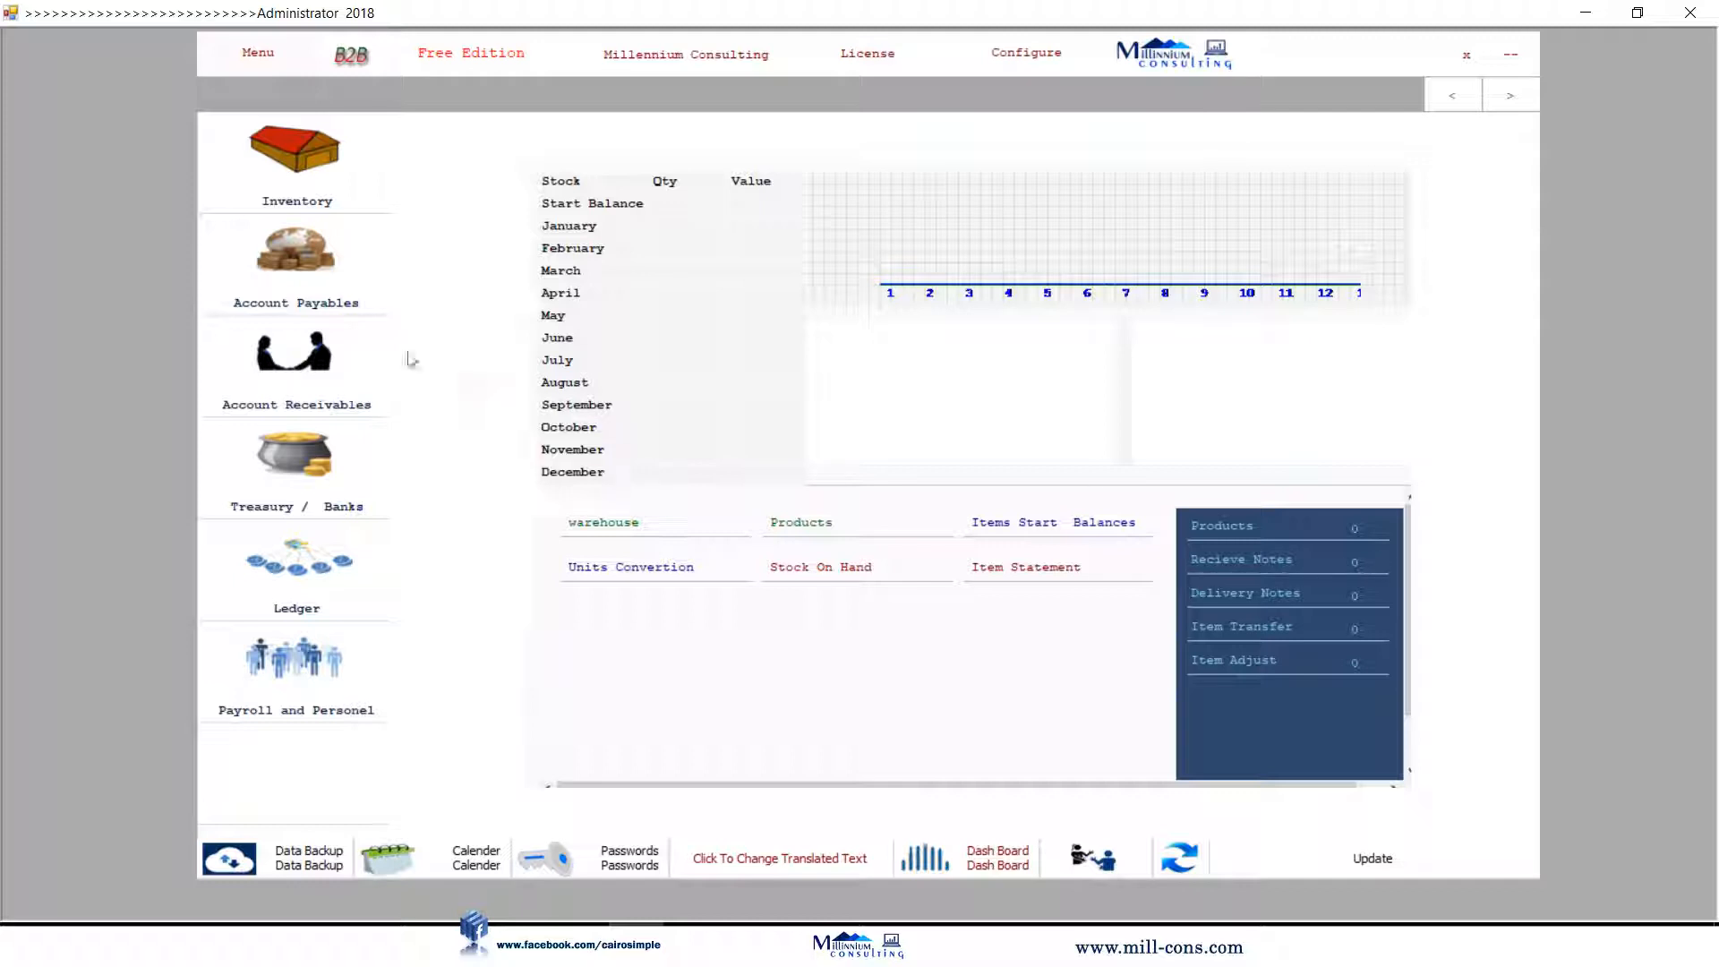
Create a Local Suppliers group under Suppliers in Account Payables.
{"action": "left_click", "coordinate": [260, 223]}
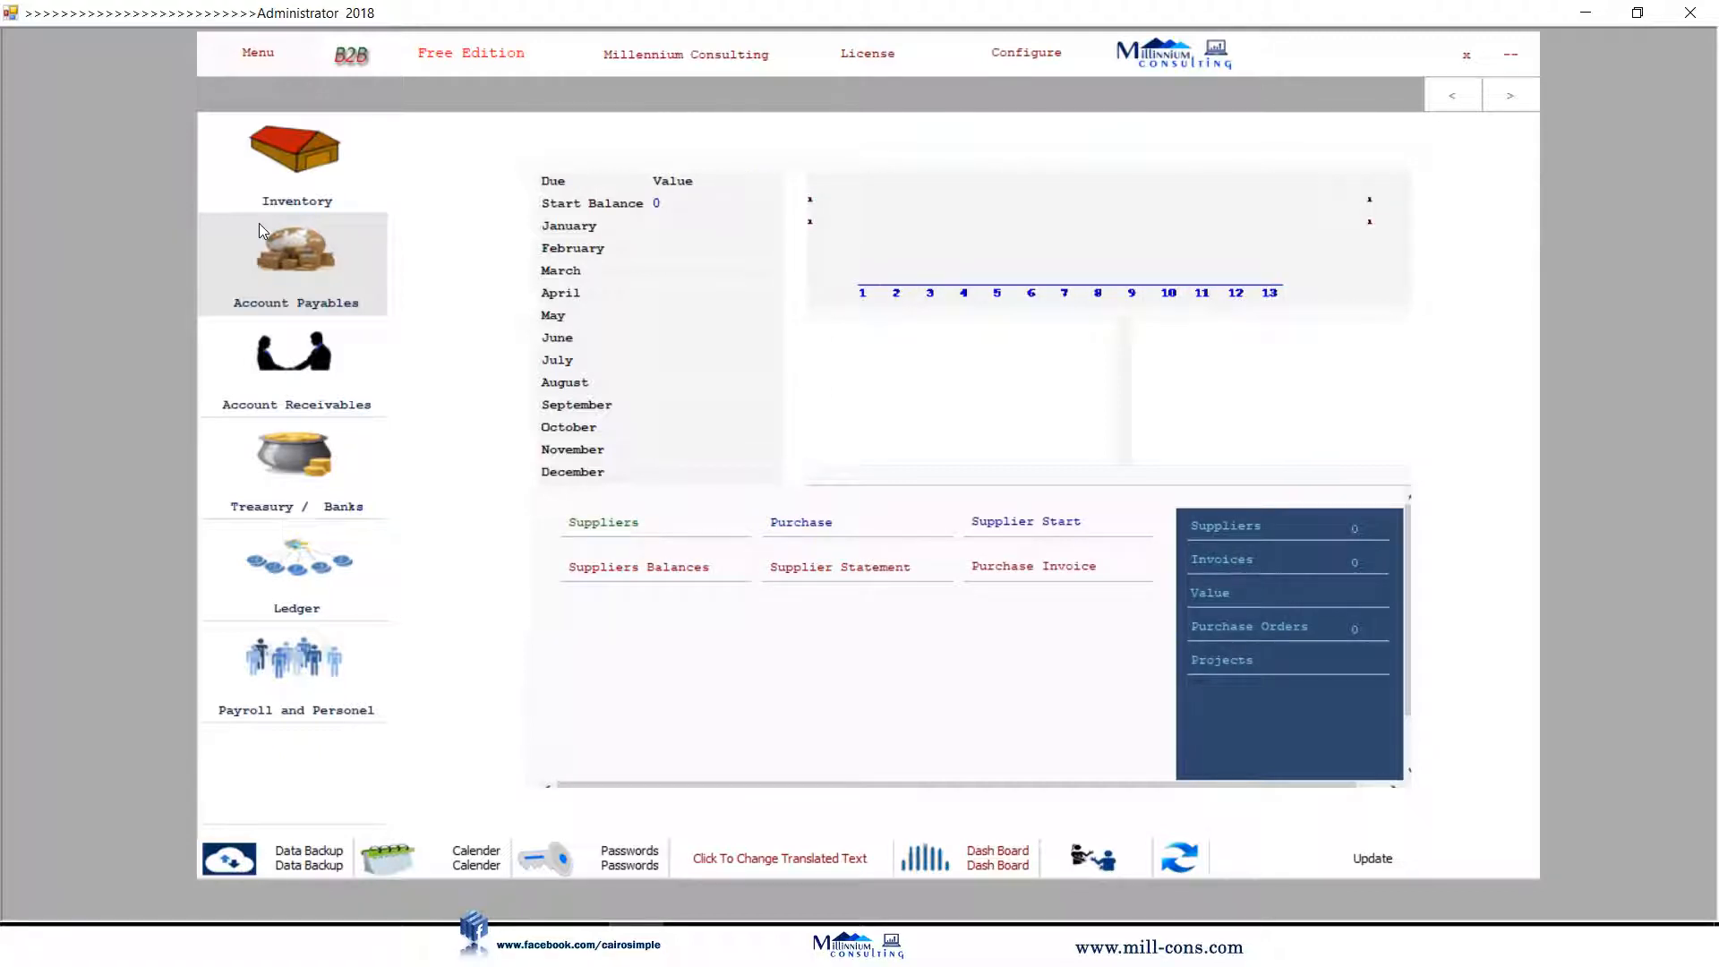
{"action": "left_click", "coordinate": [603, 524]}
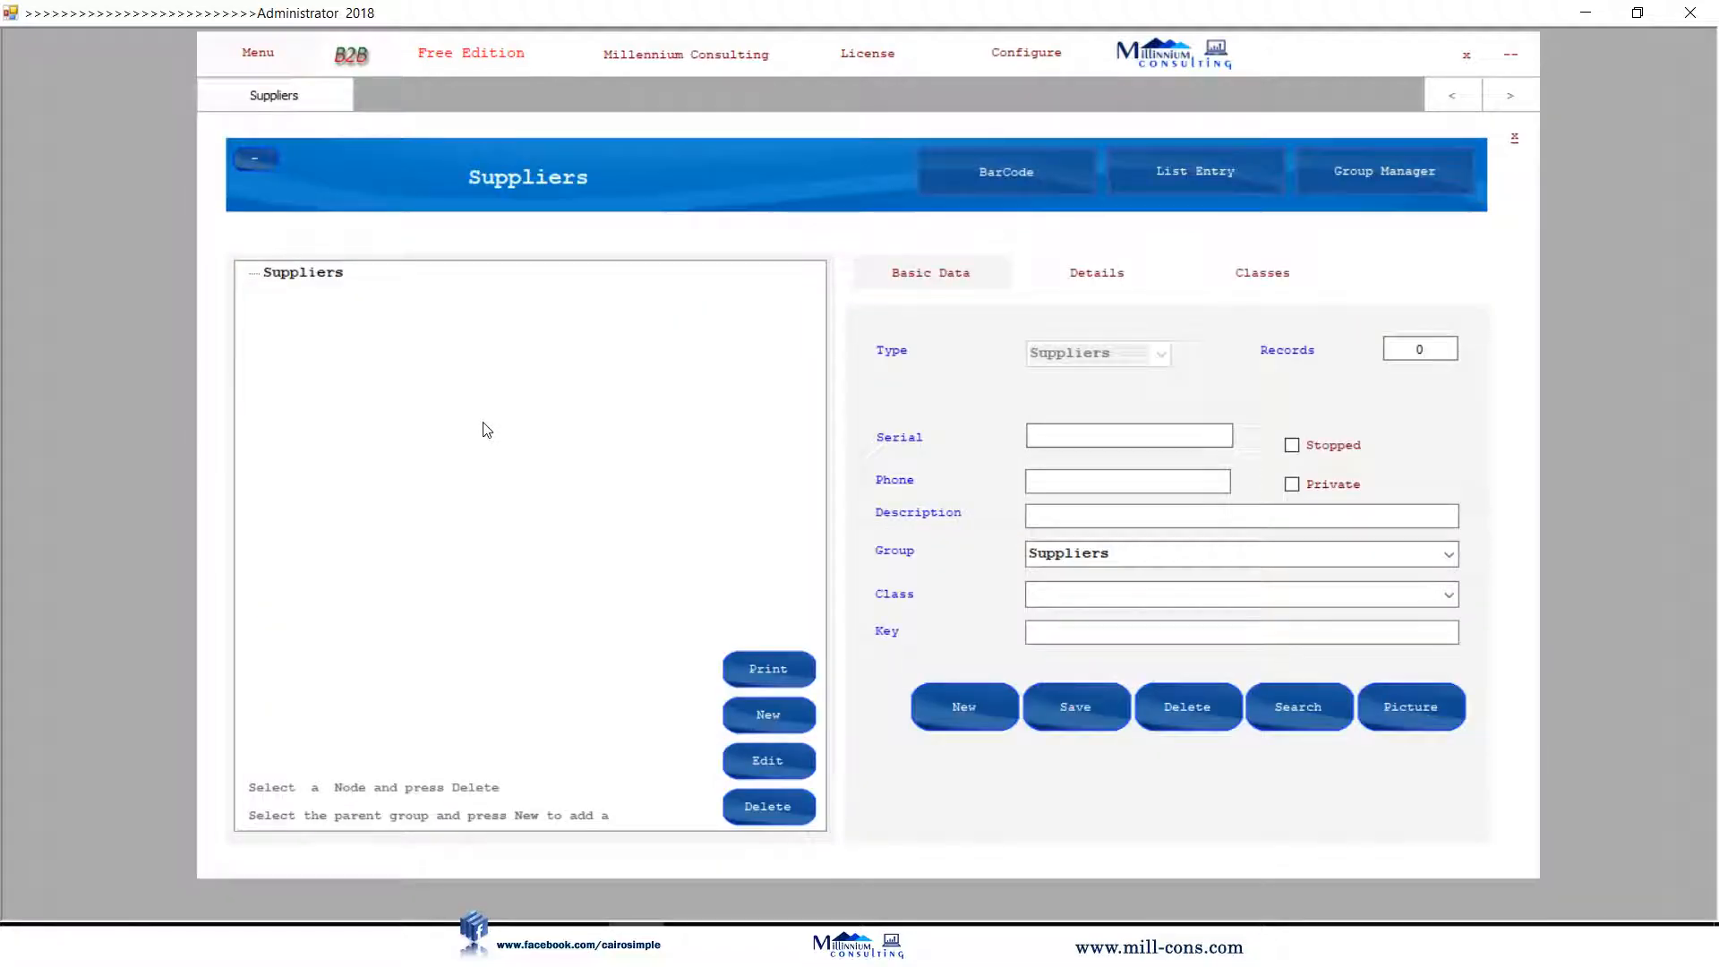
{"action": "left_click", "coordinate": [315, 273]}
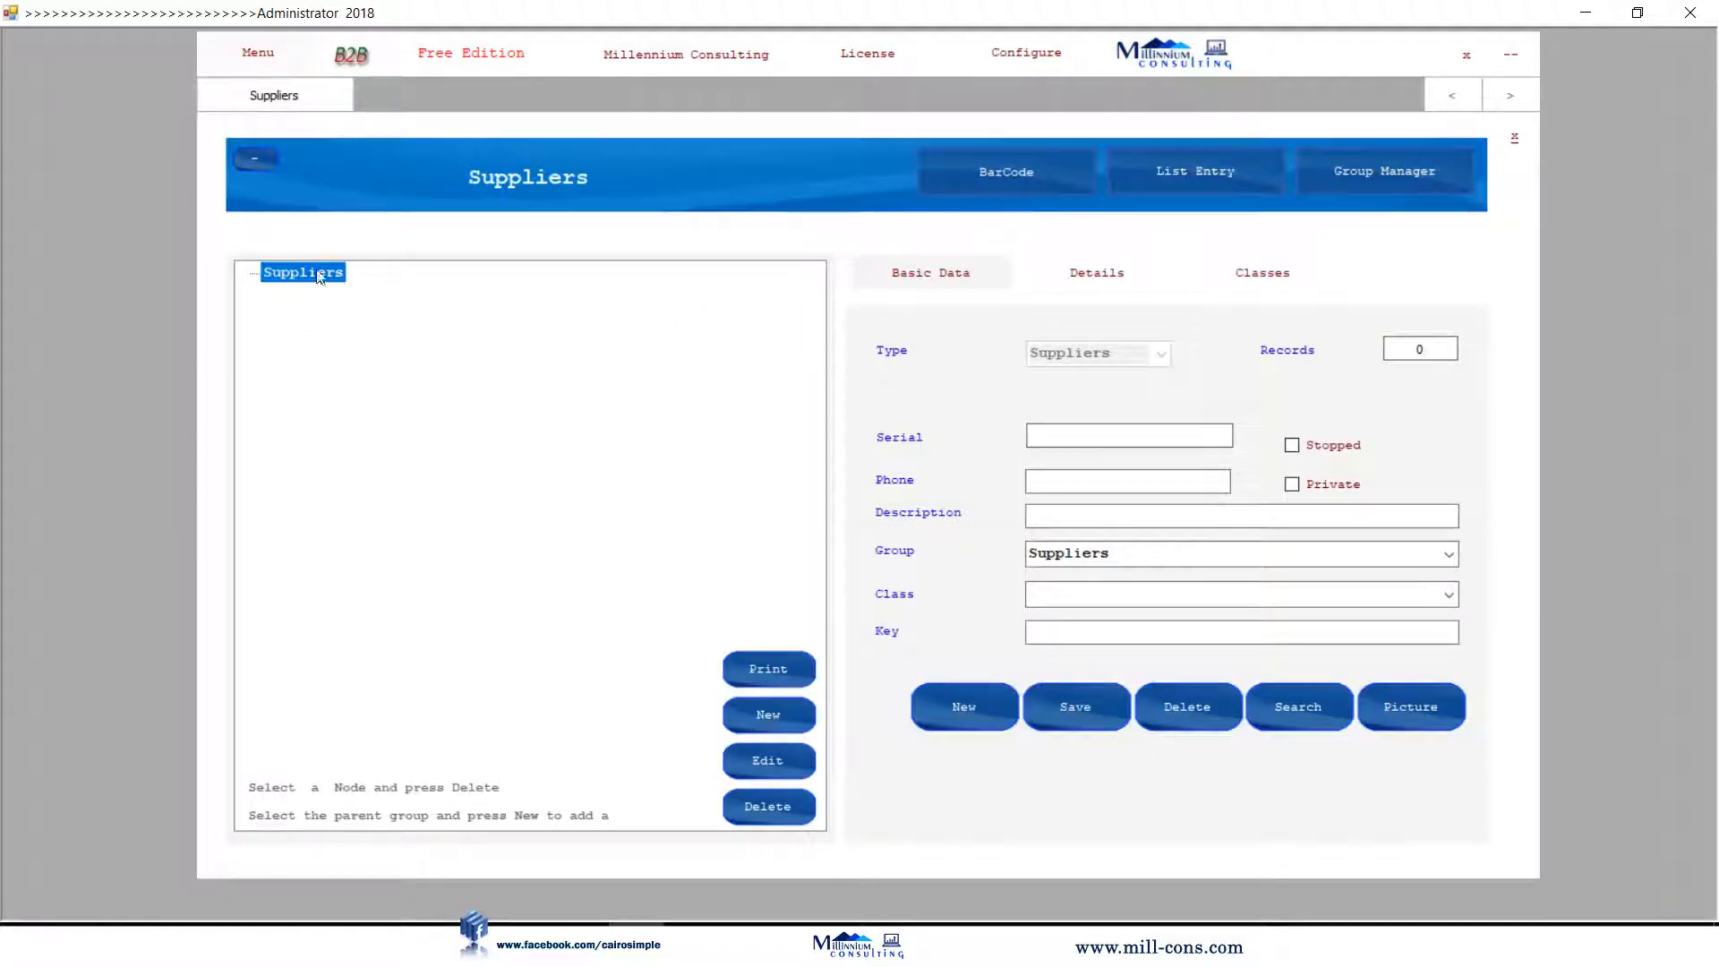
{"action": "left_click", "coordinate": [768, 713]}
{"action": "type", "text": "Local Suppli"}
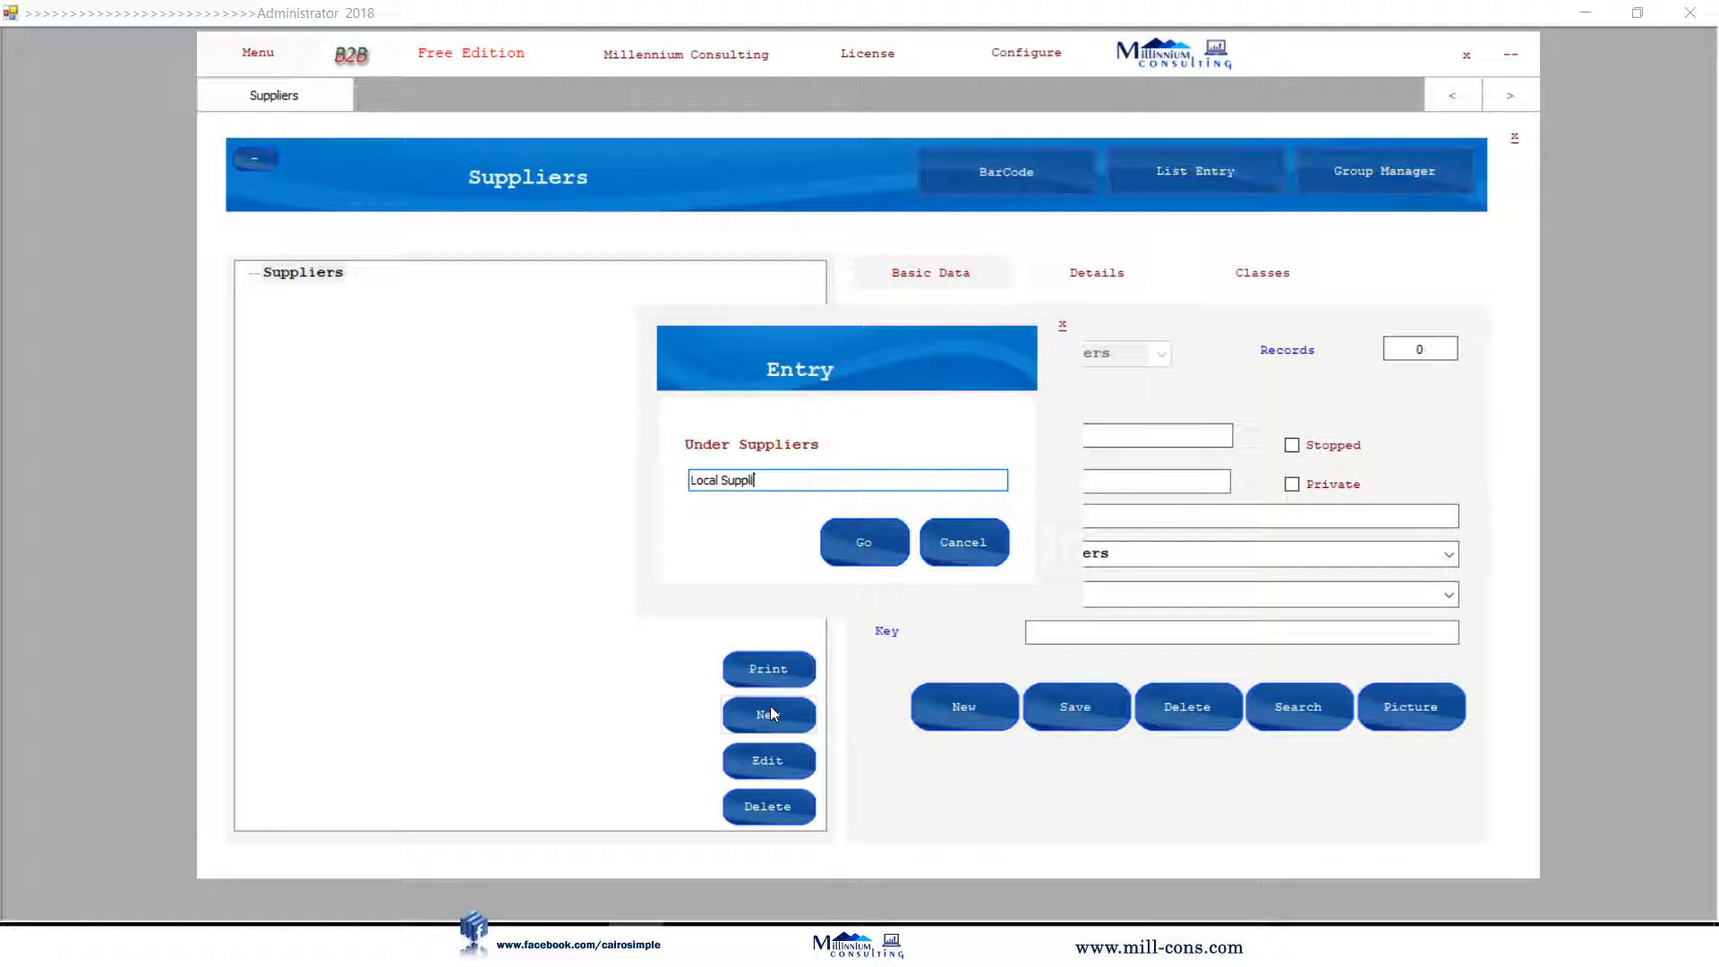
{"action": "type", "text": "ers"}
{"action": "key", "text": "Return"}
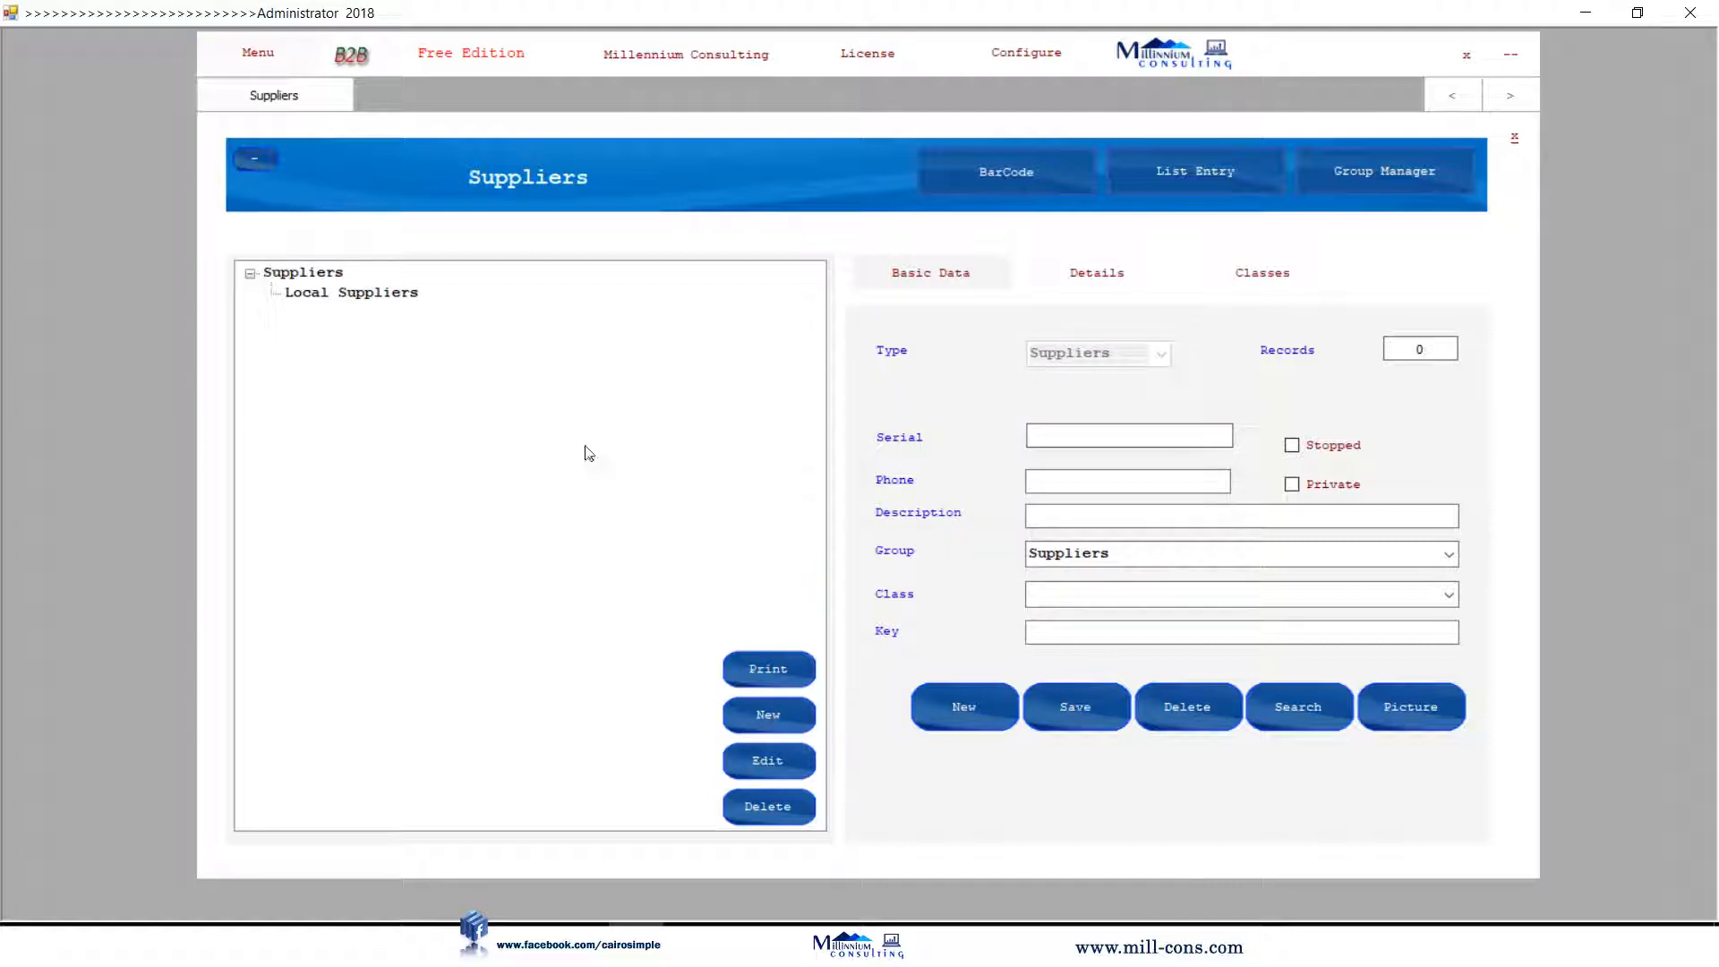
Save supplier Millennium Trading with a phone number in the Local Suppliers group.
{"action": "left_click", "coordinate": [376, 301]}
{"action": "left_click", "coordinate": [1180, 517]}
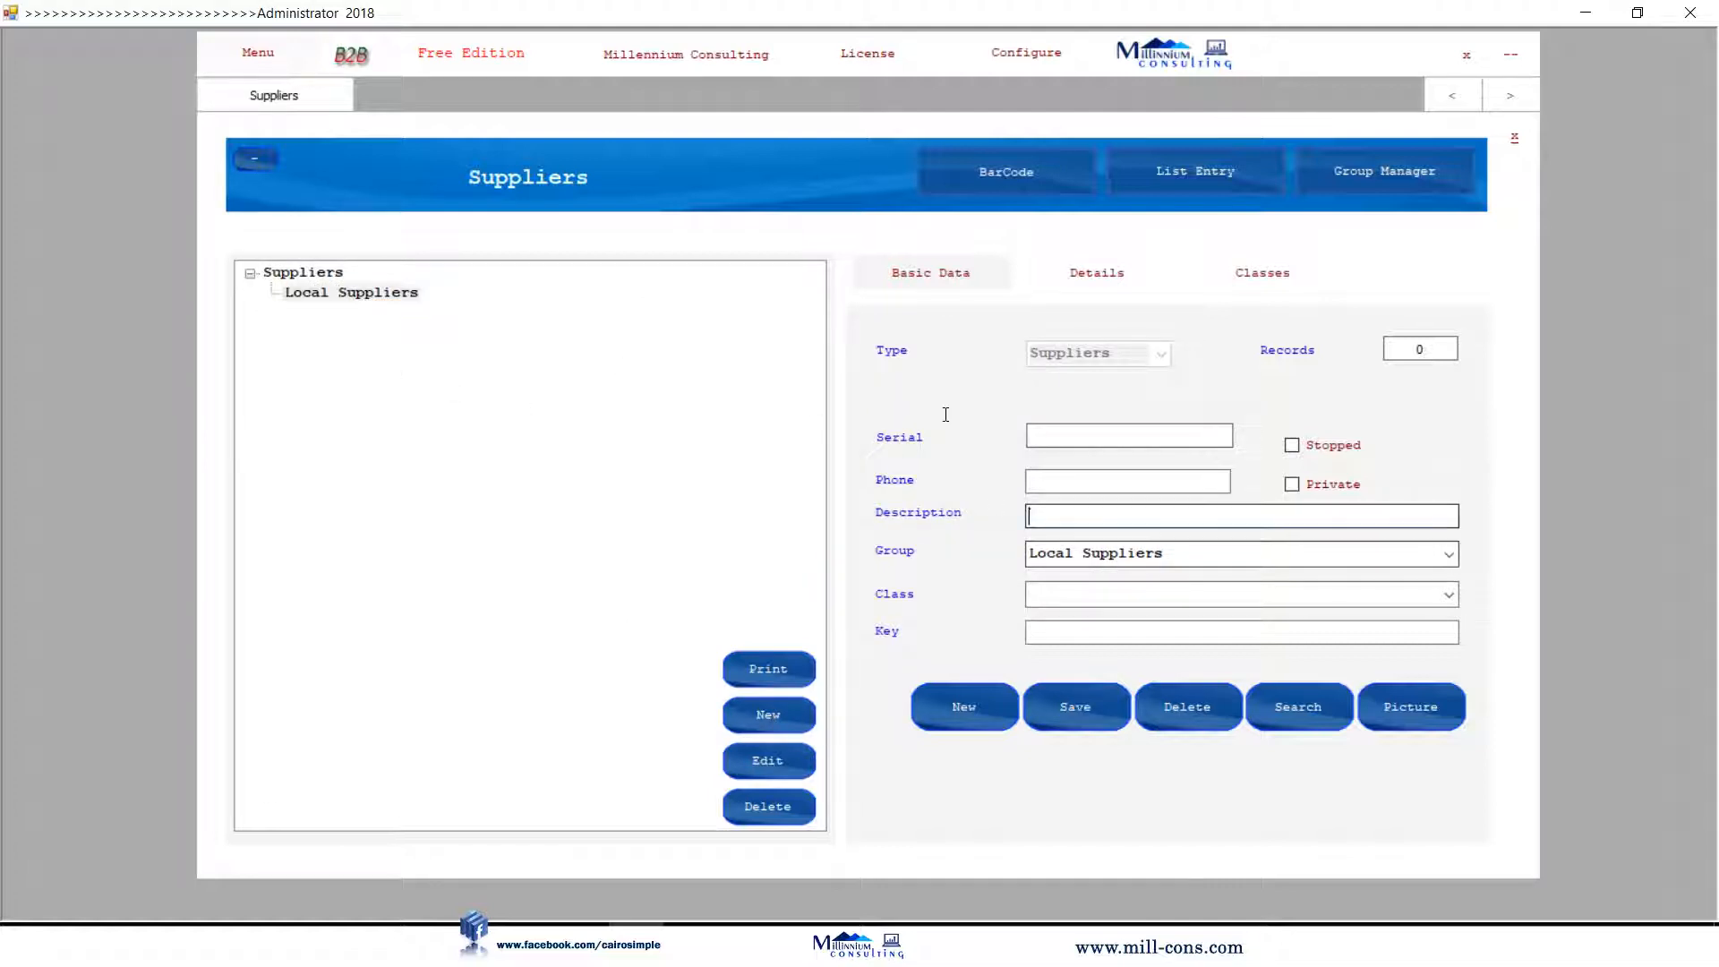
{"action": "type", "text": "Mil"}
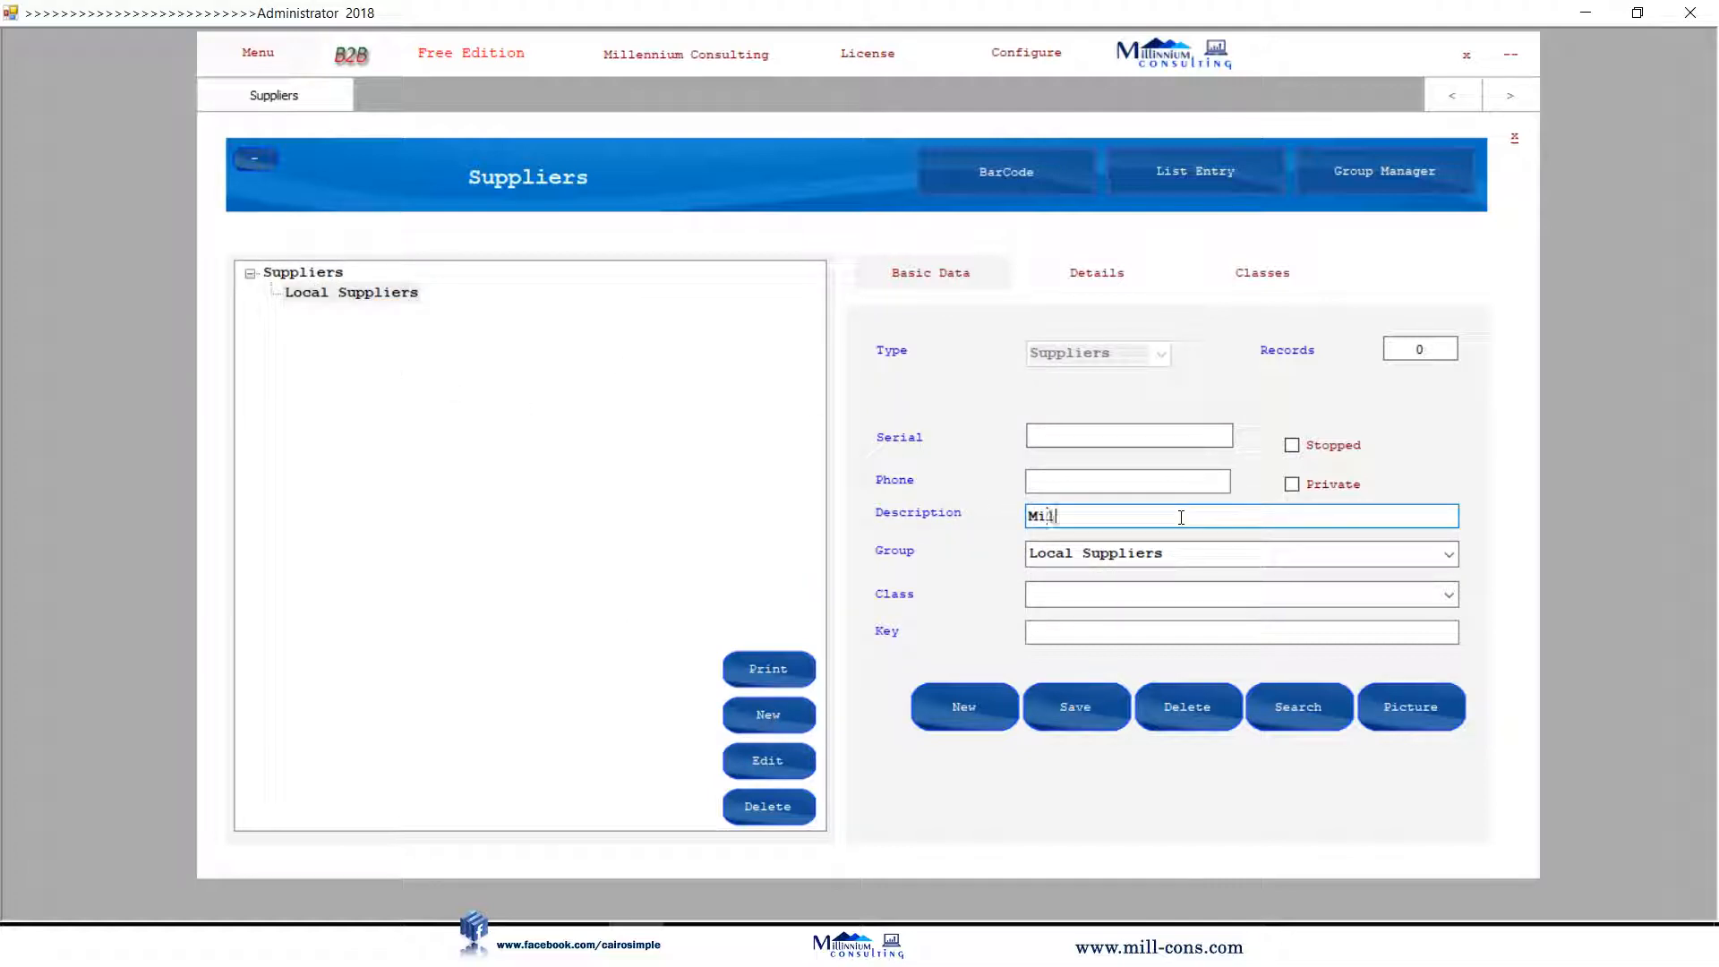
{"action": "type", "text": "lennium Trading"}
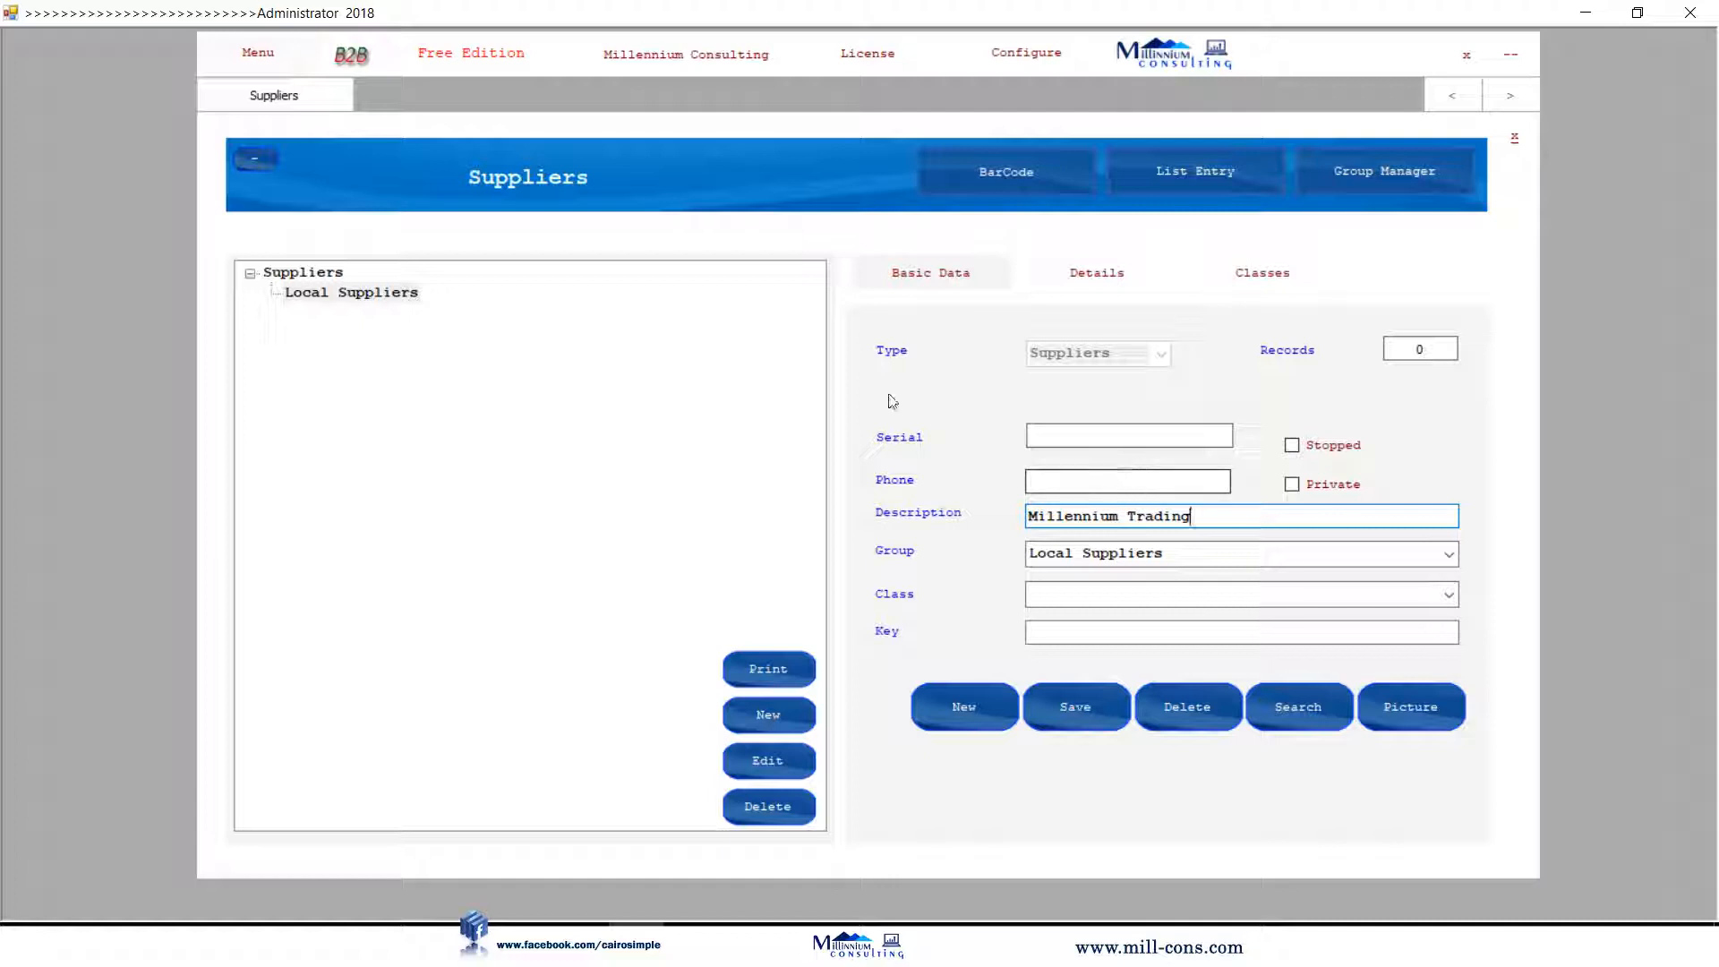
{"action": "left_click", "coordinate": [1106, 474]}
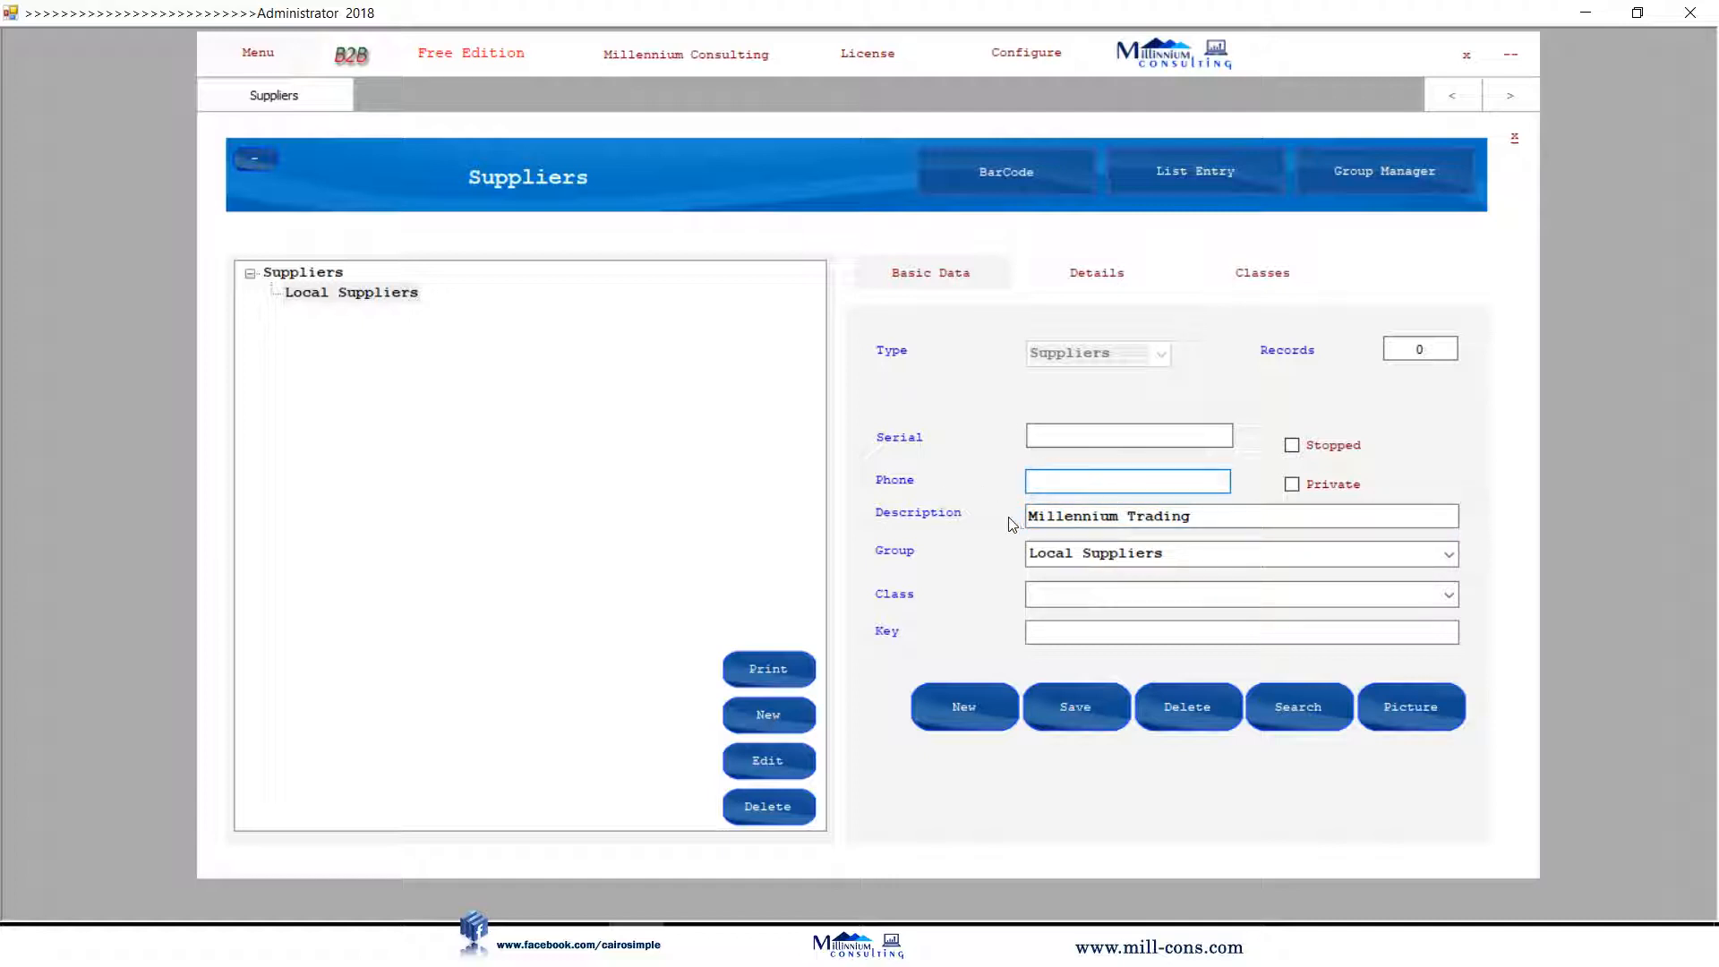
{"action": "left_click", "coordinate": [1098, 713]}
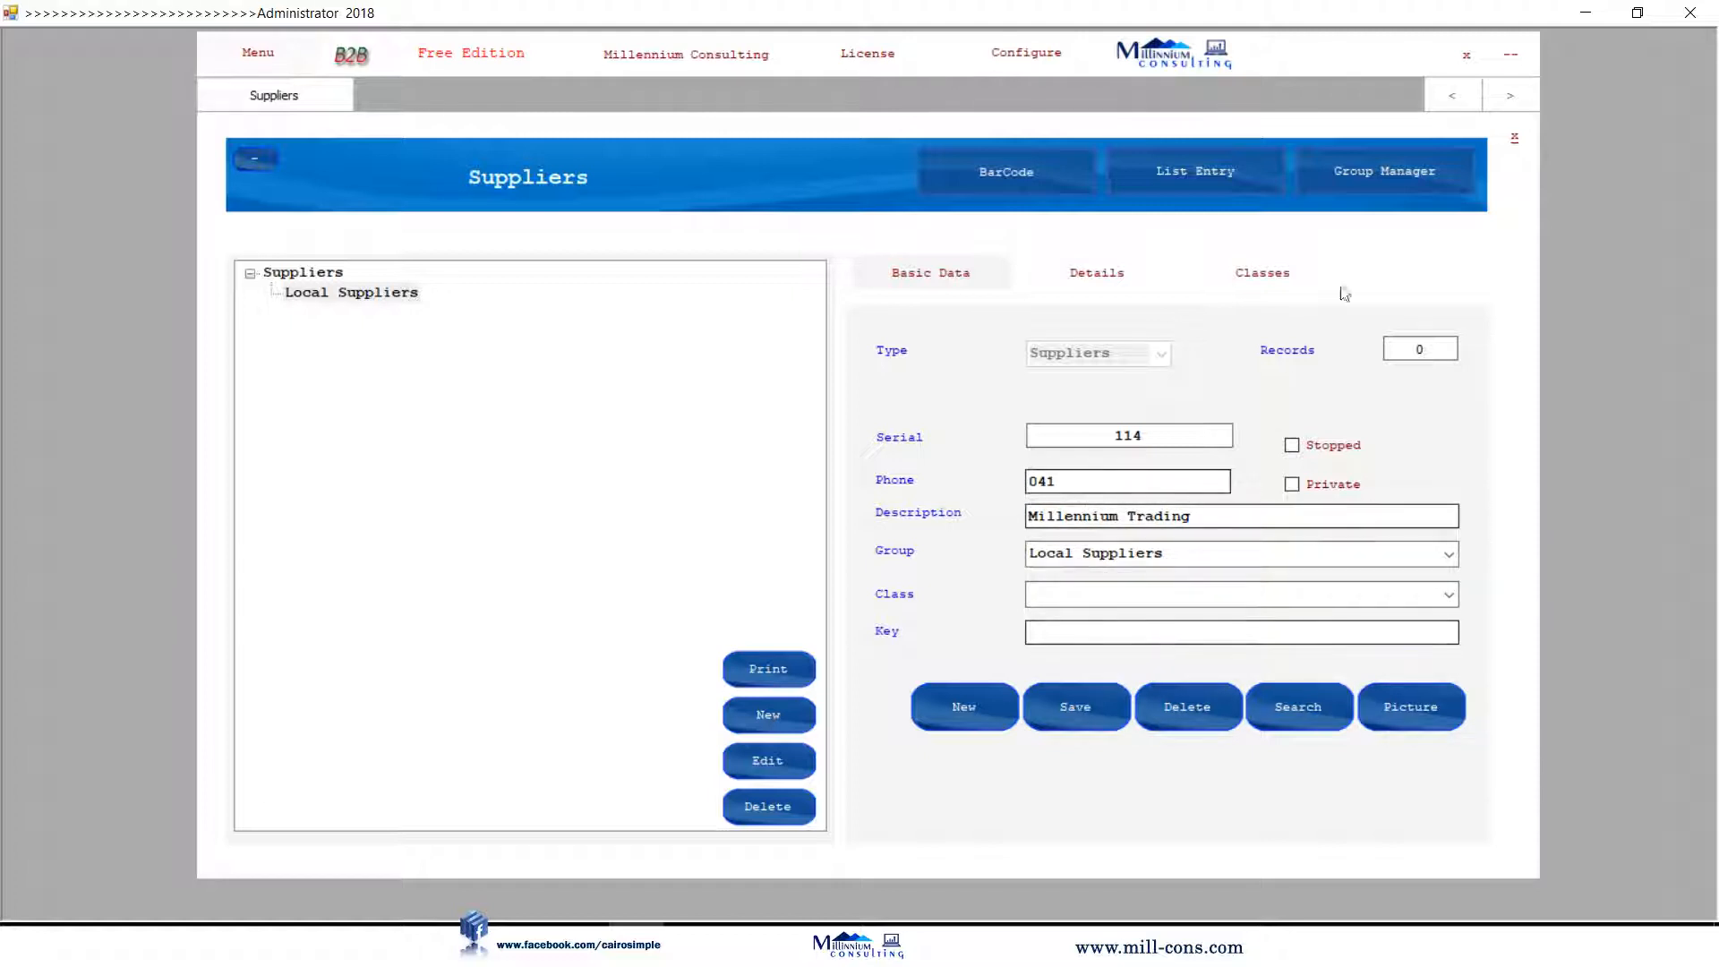
{"action": "left_click", "coordinate": [1515, 139]}
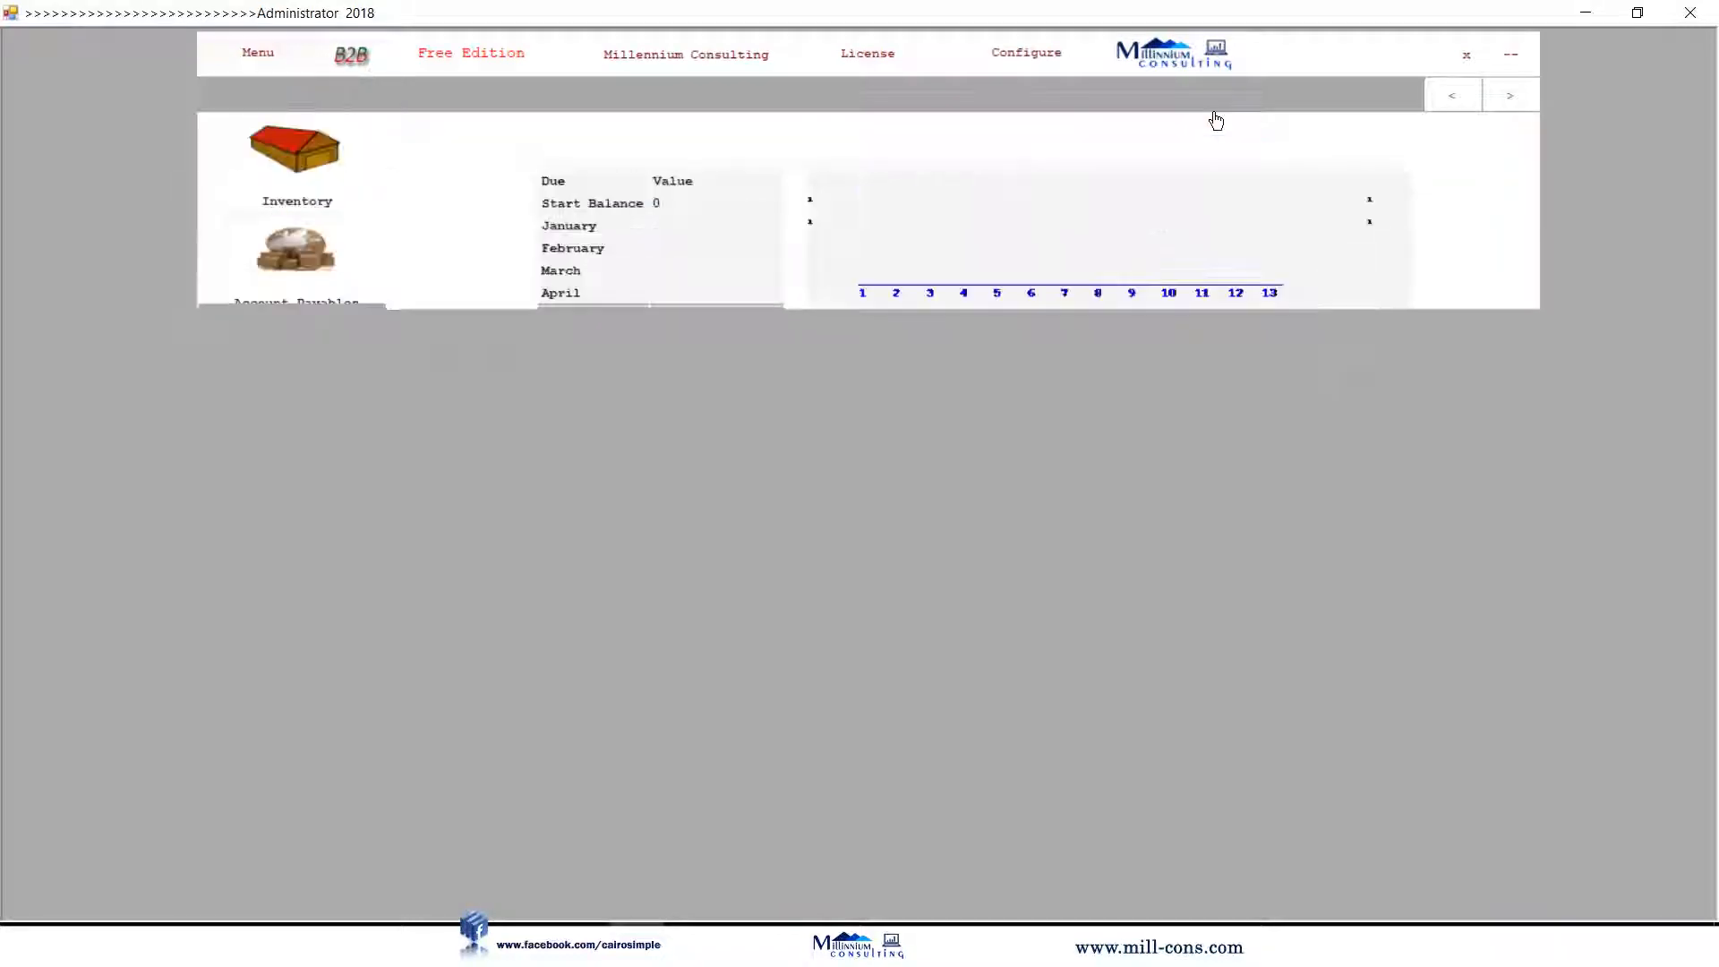
Start a purchase invoice with Millennium Trading as the supplier.
{"action": "left_click", "coordinate": [805, 524]}
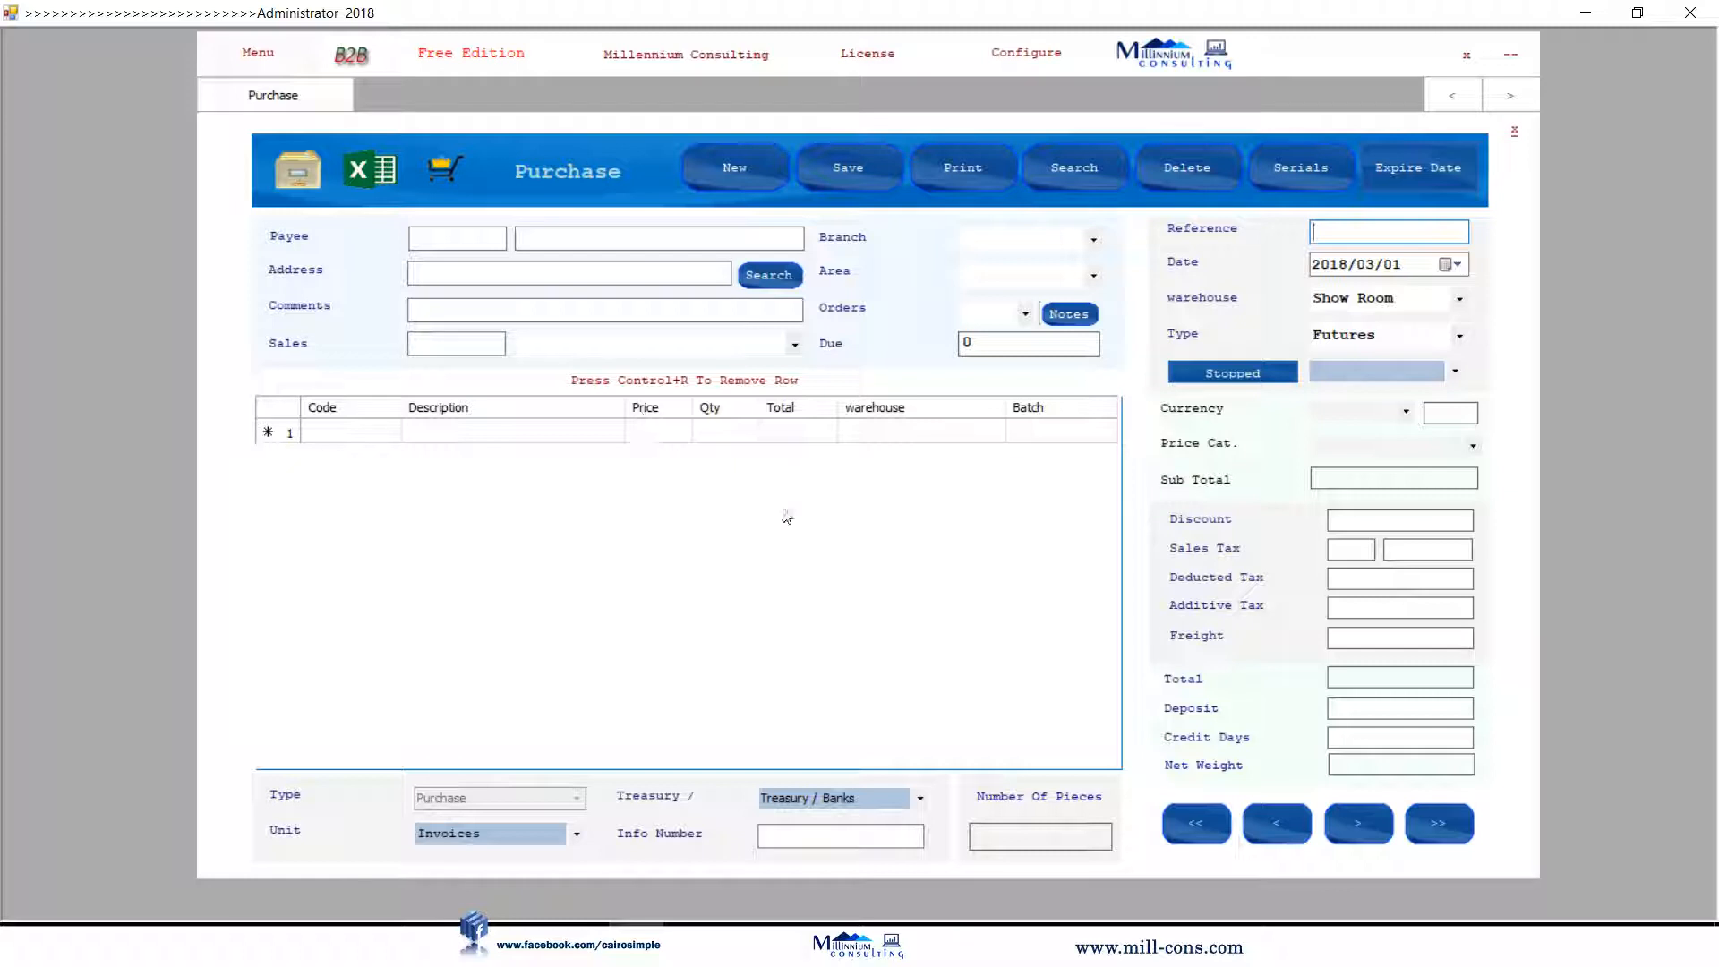
{"action": "left_click", "coordinate": [467, 234]}
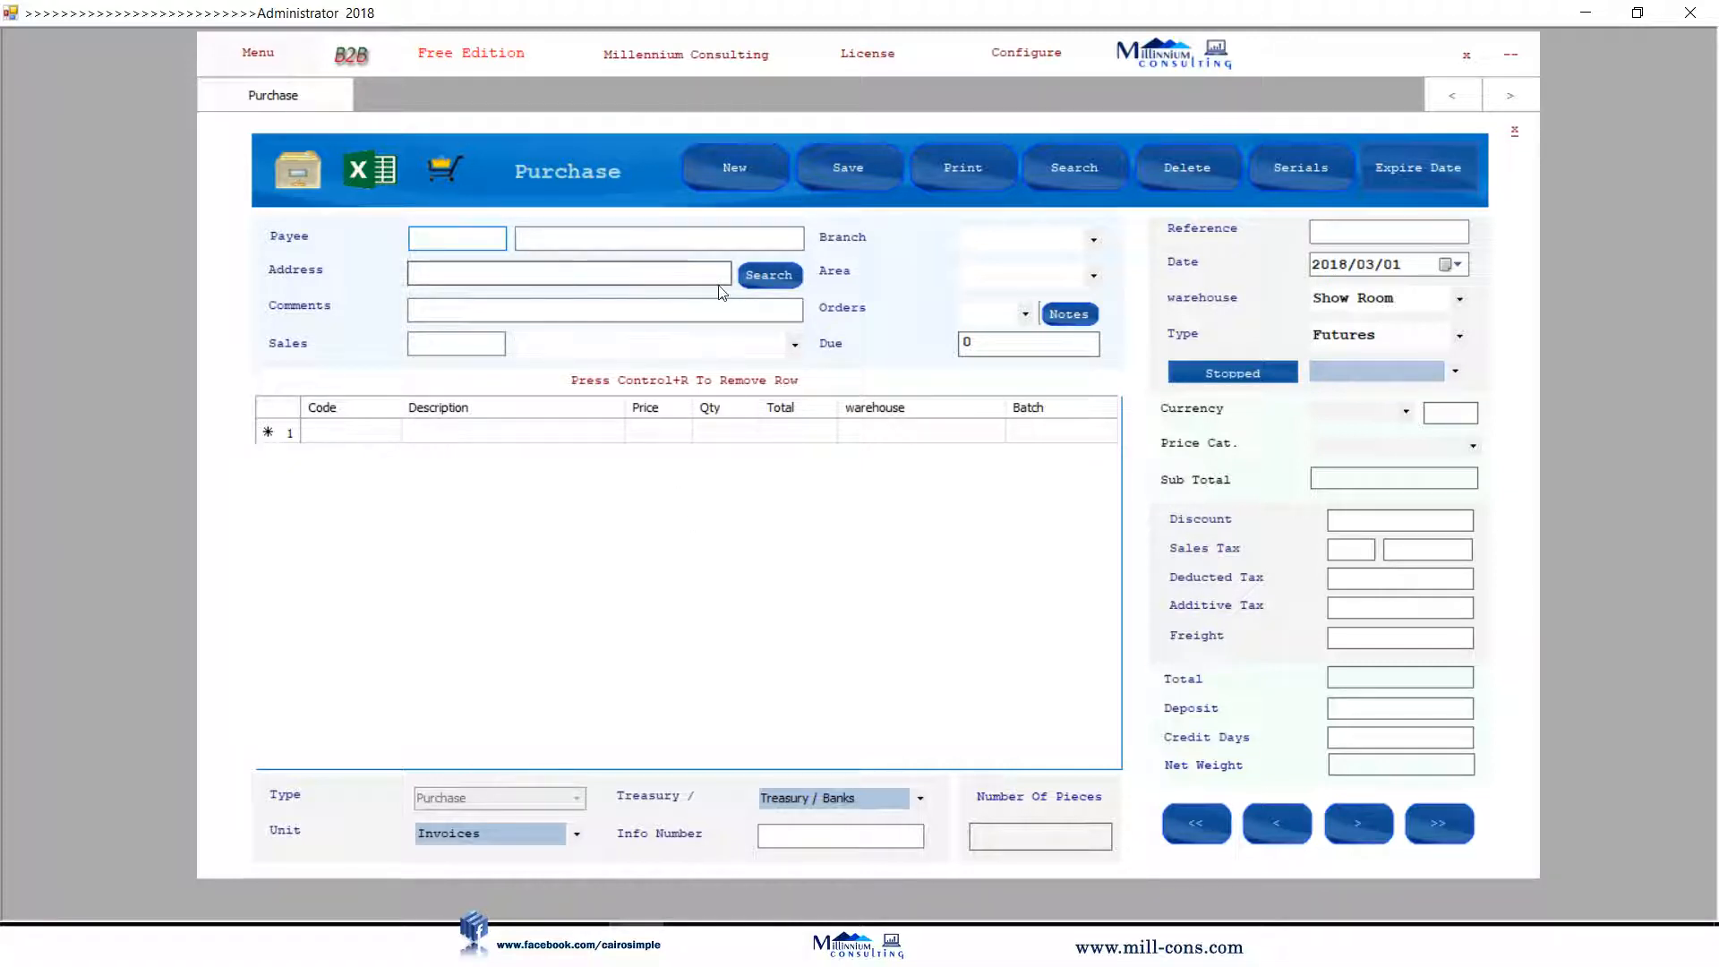
{"action": "left_click", "coordinate": [760, 276]}
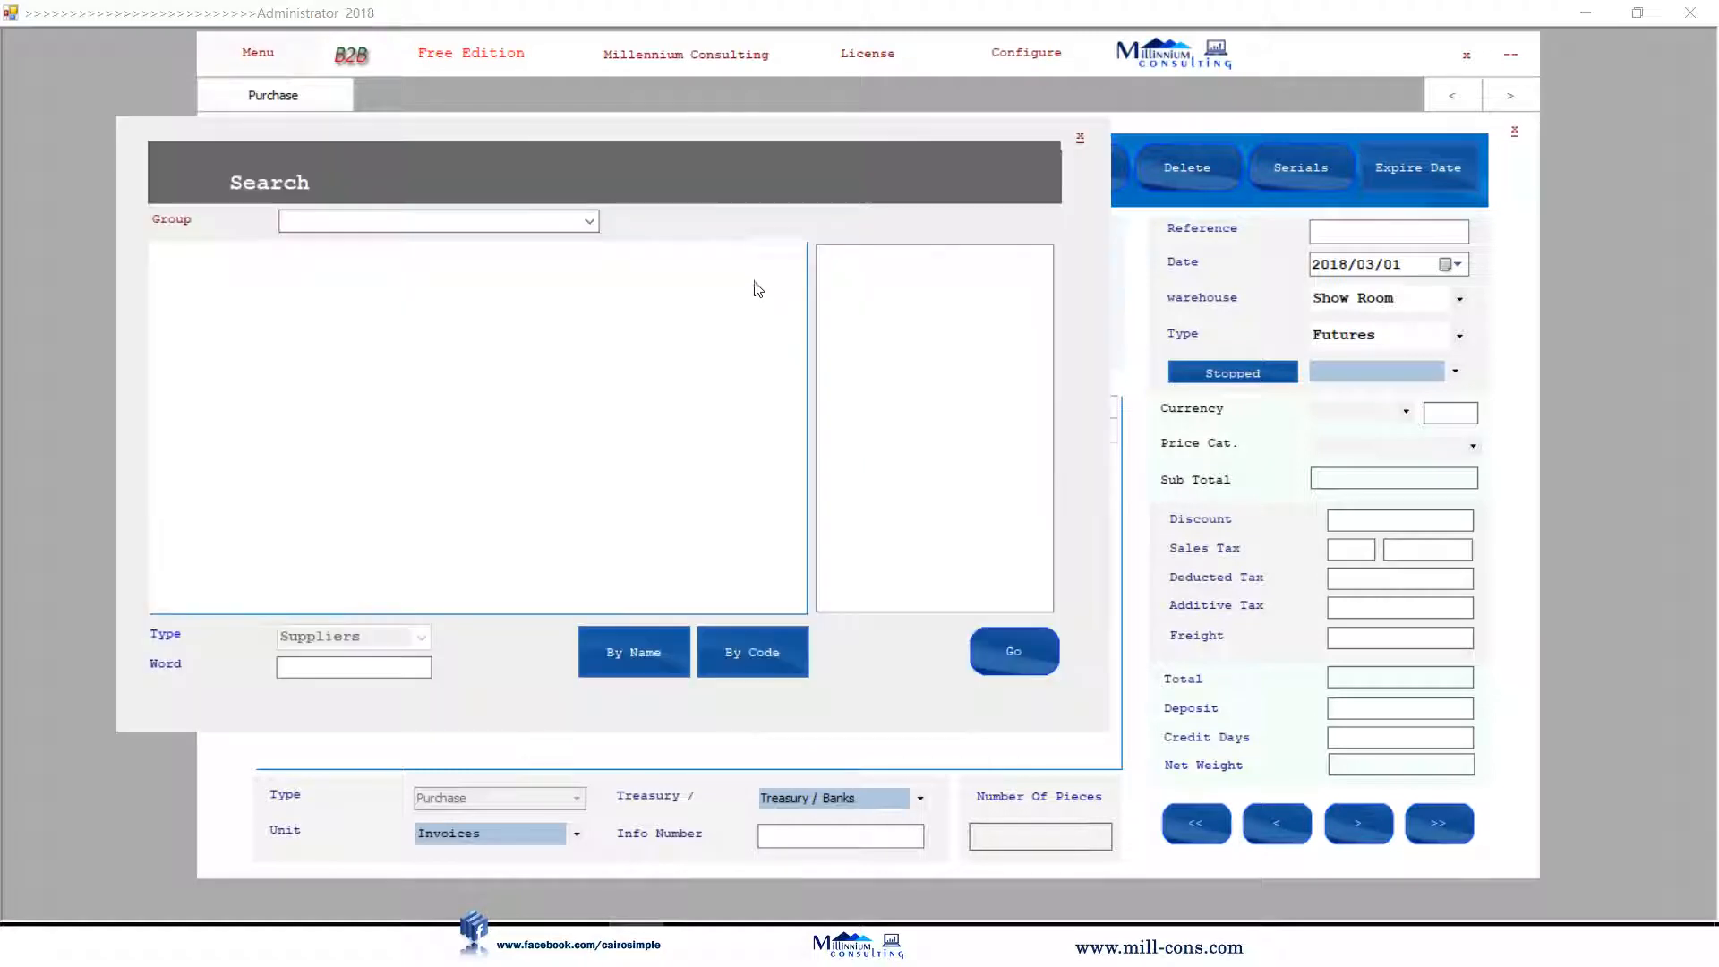
{"action": "left_click", "coordinate": [609, 656]}
{"action": "left_click", "coordinate": [497, 277]}
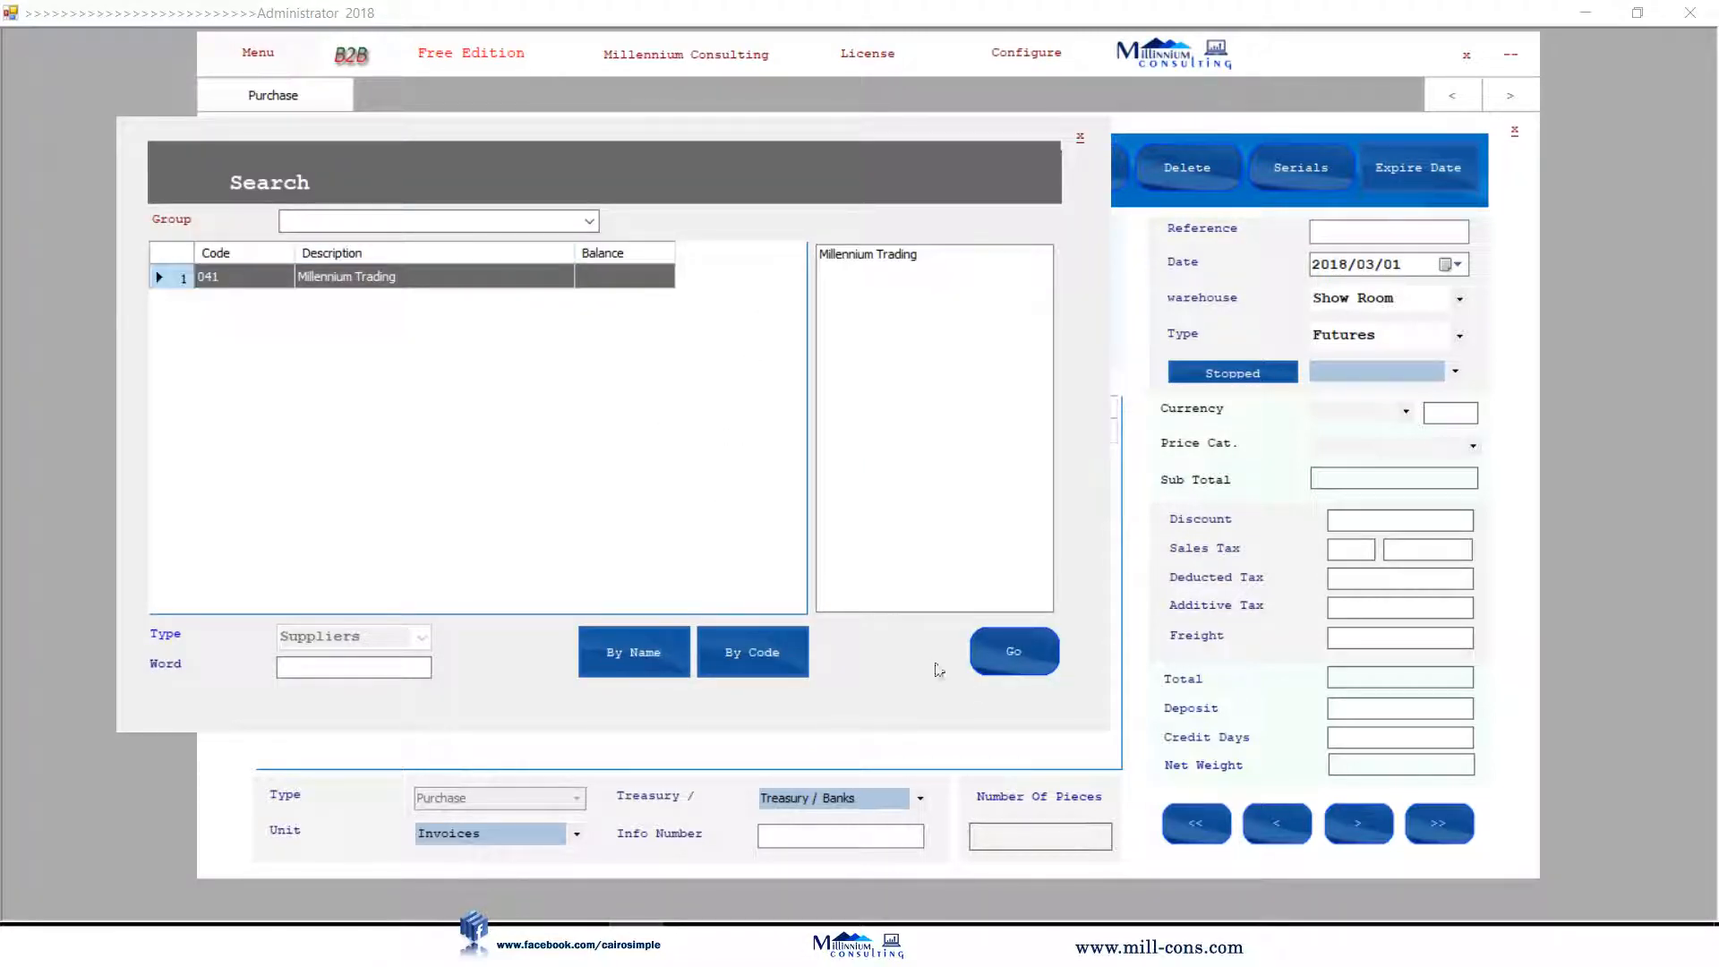
{"action": "left_click", "coordinate": [1001, 667]}
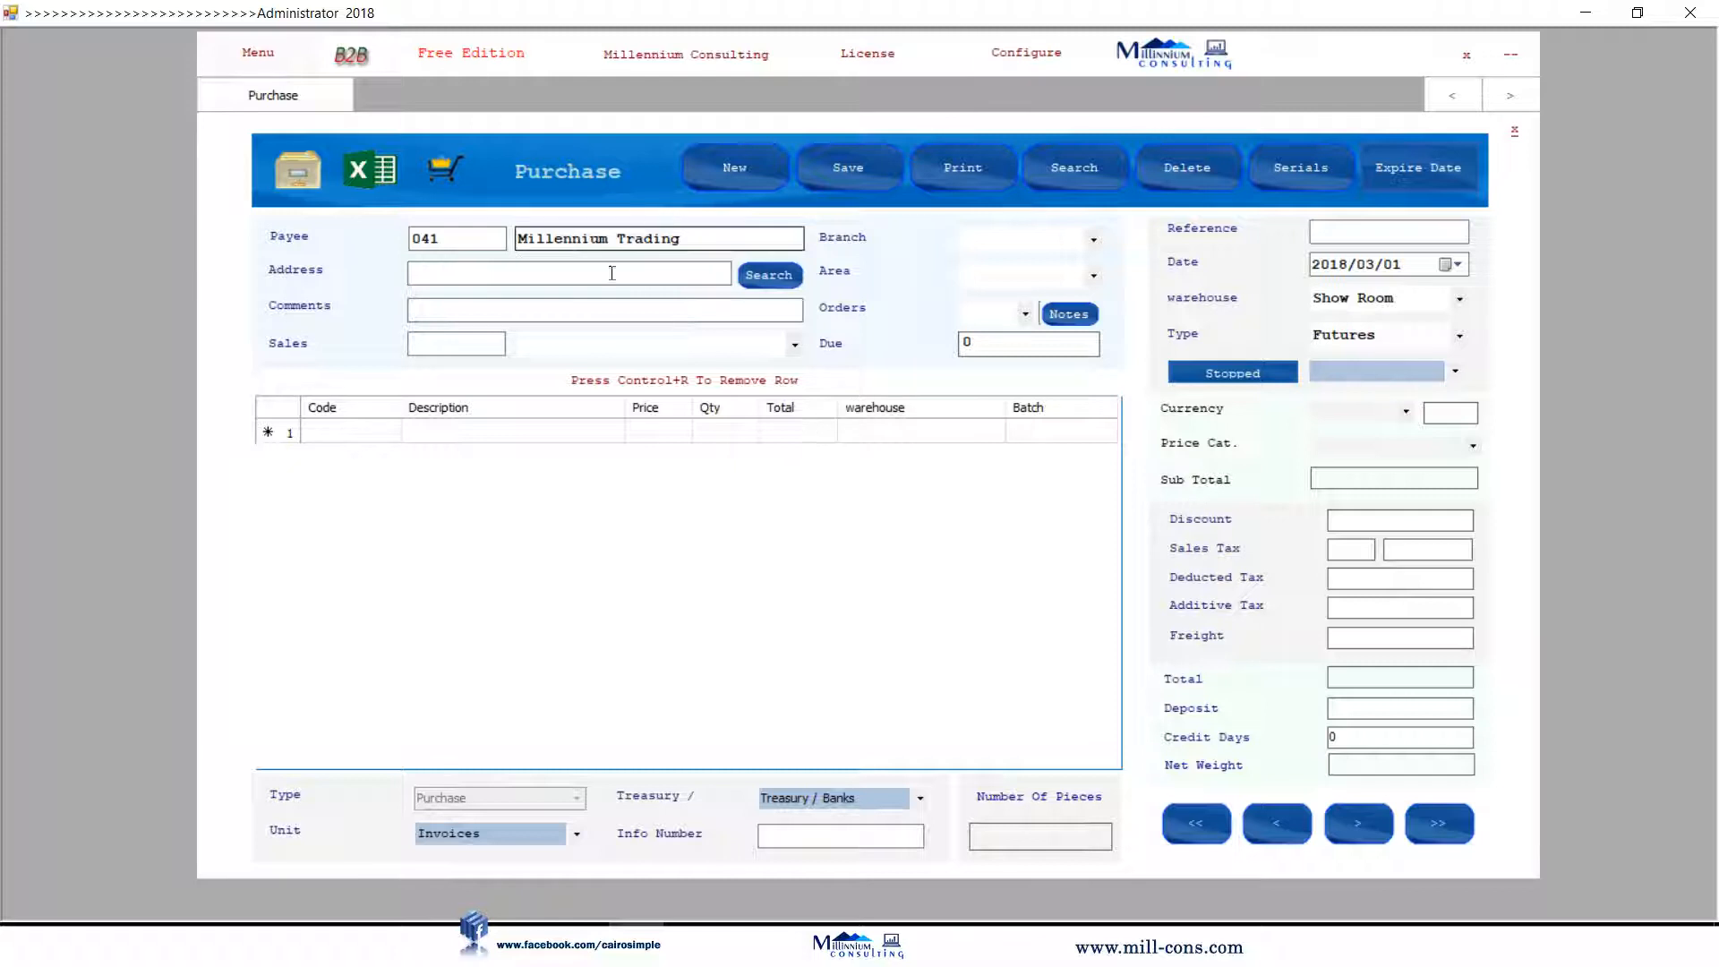
Add laptop products 021, 023 and 024 to the purchase lines.
{"action": "left_click", "coordinate": [464, 437]}
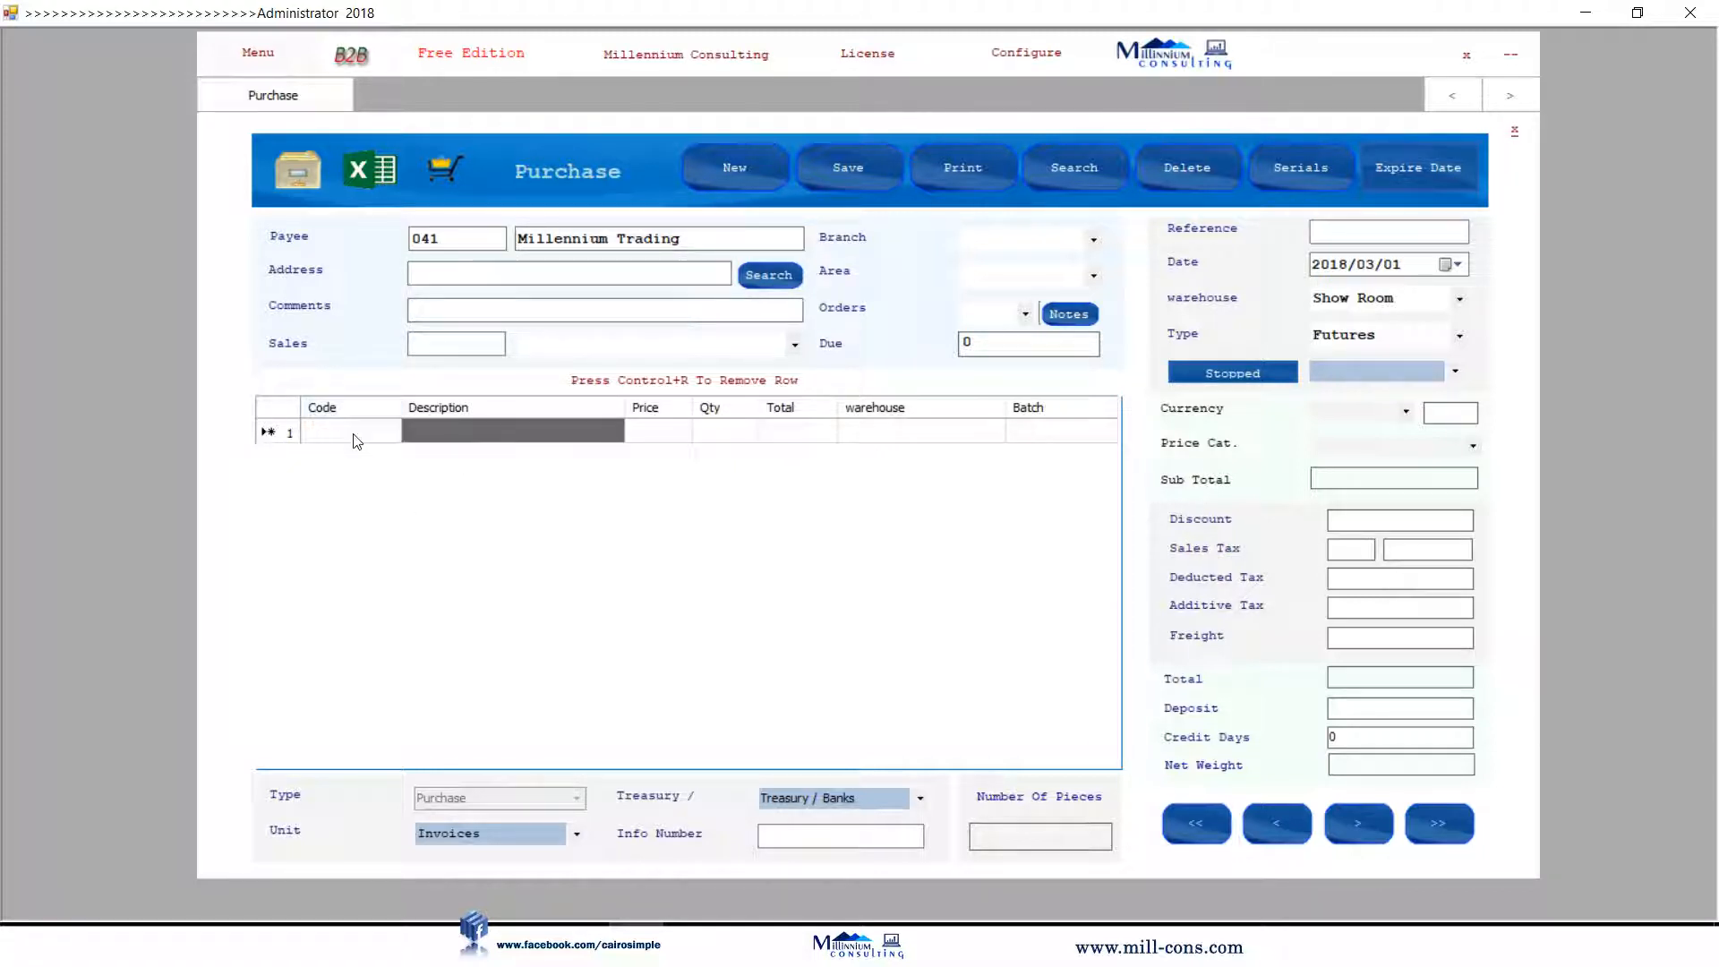
{"action": "left_click", "coordinate": [385, 437]}
{"action": "type", "text": "021"}
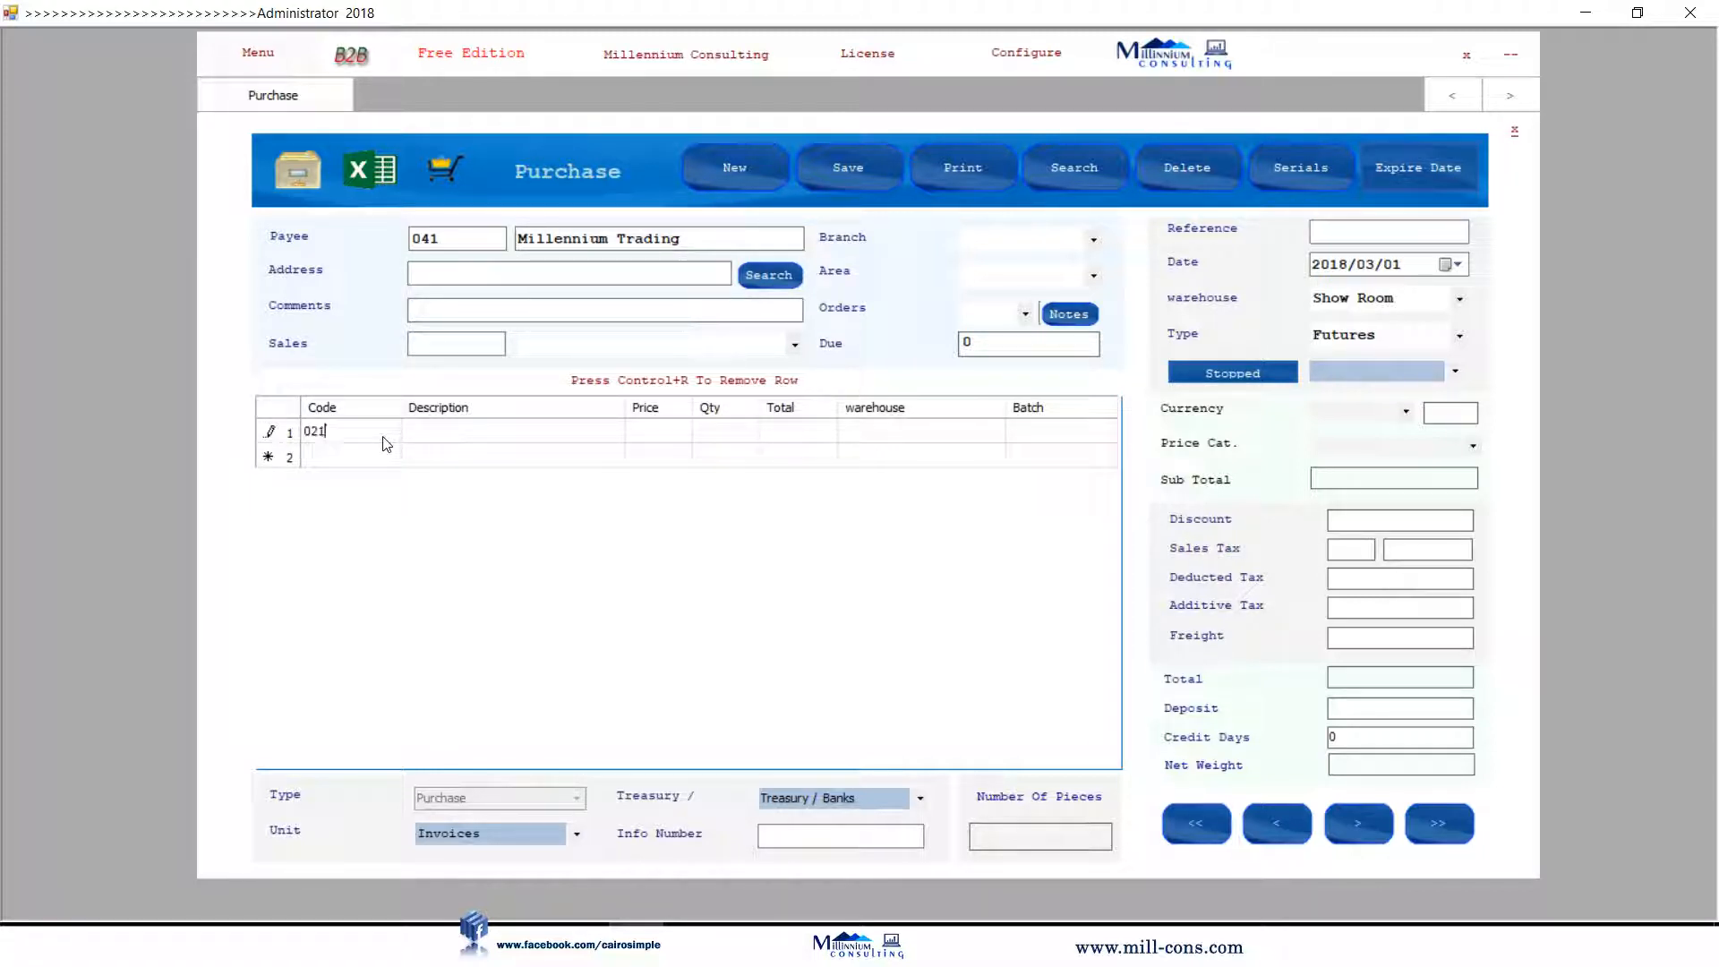
{"action": "key", "text": "Tab"}
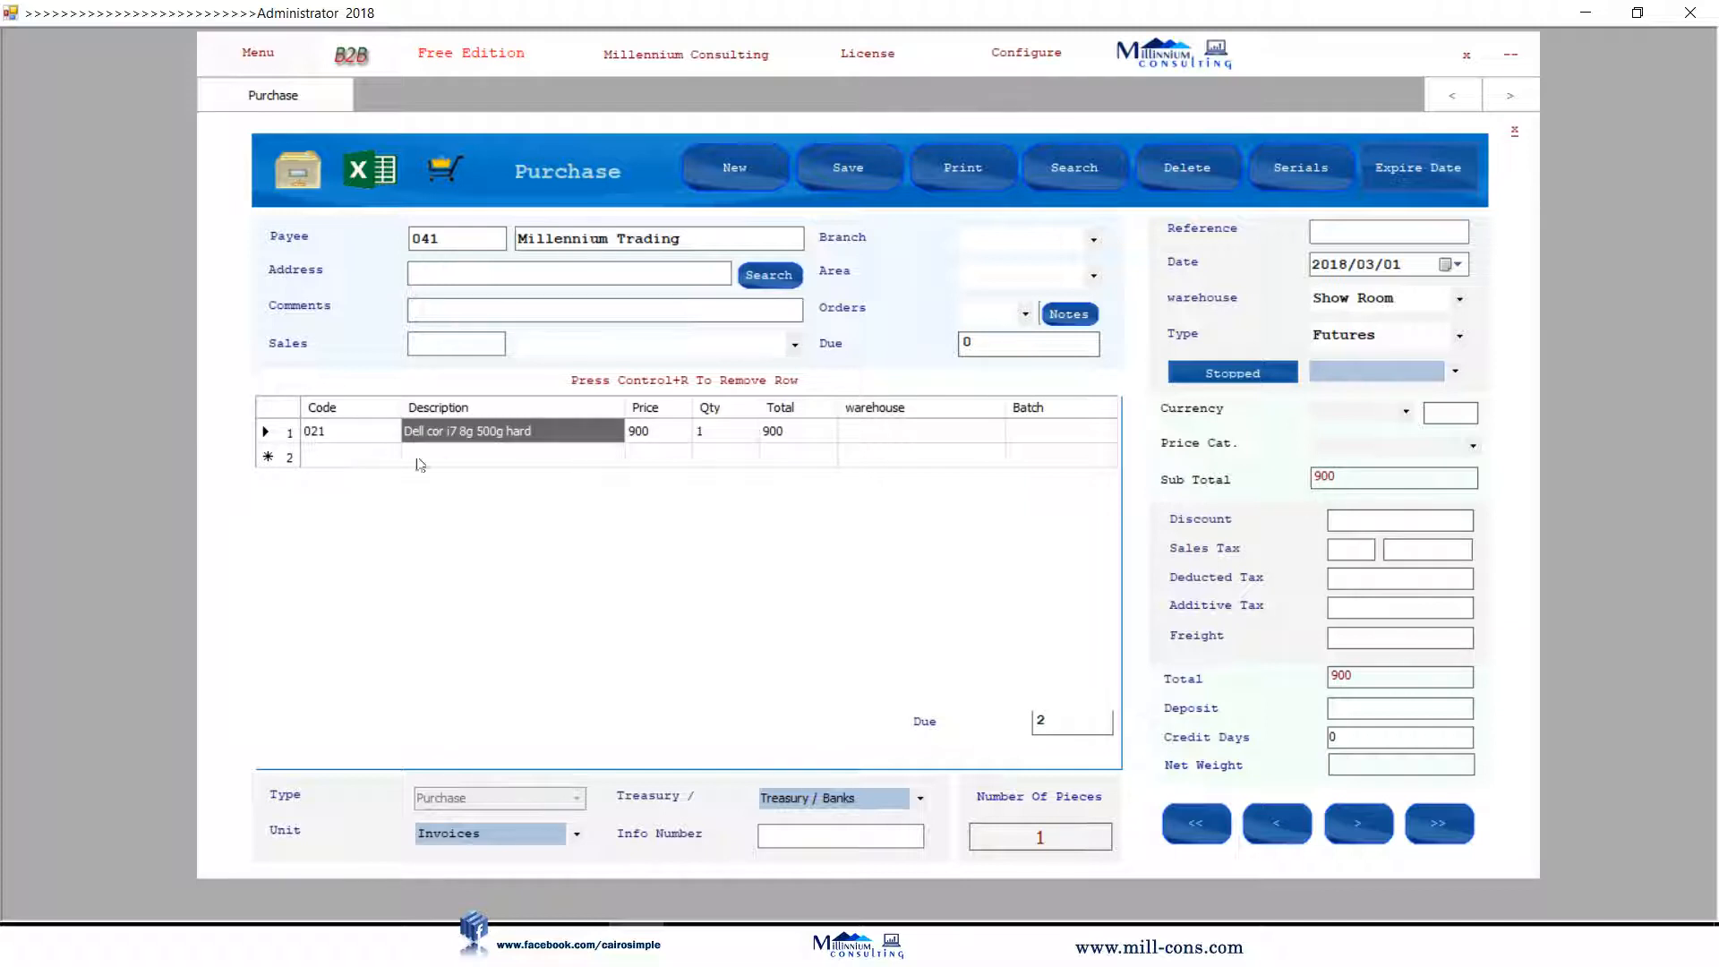
{"action": "double_click", "coordinate": [477, 458]}
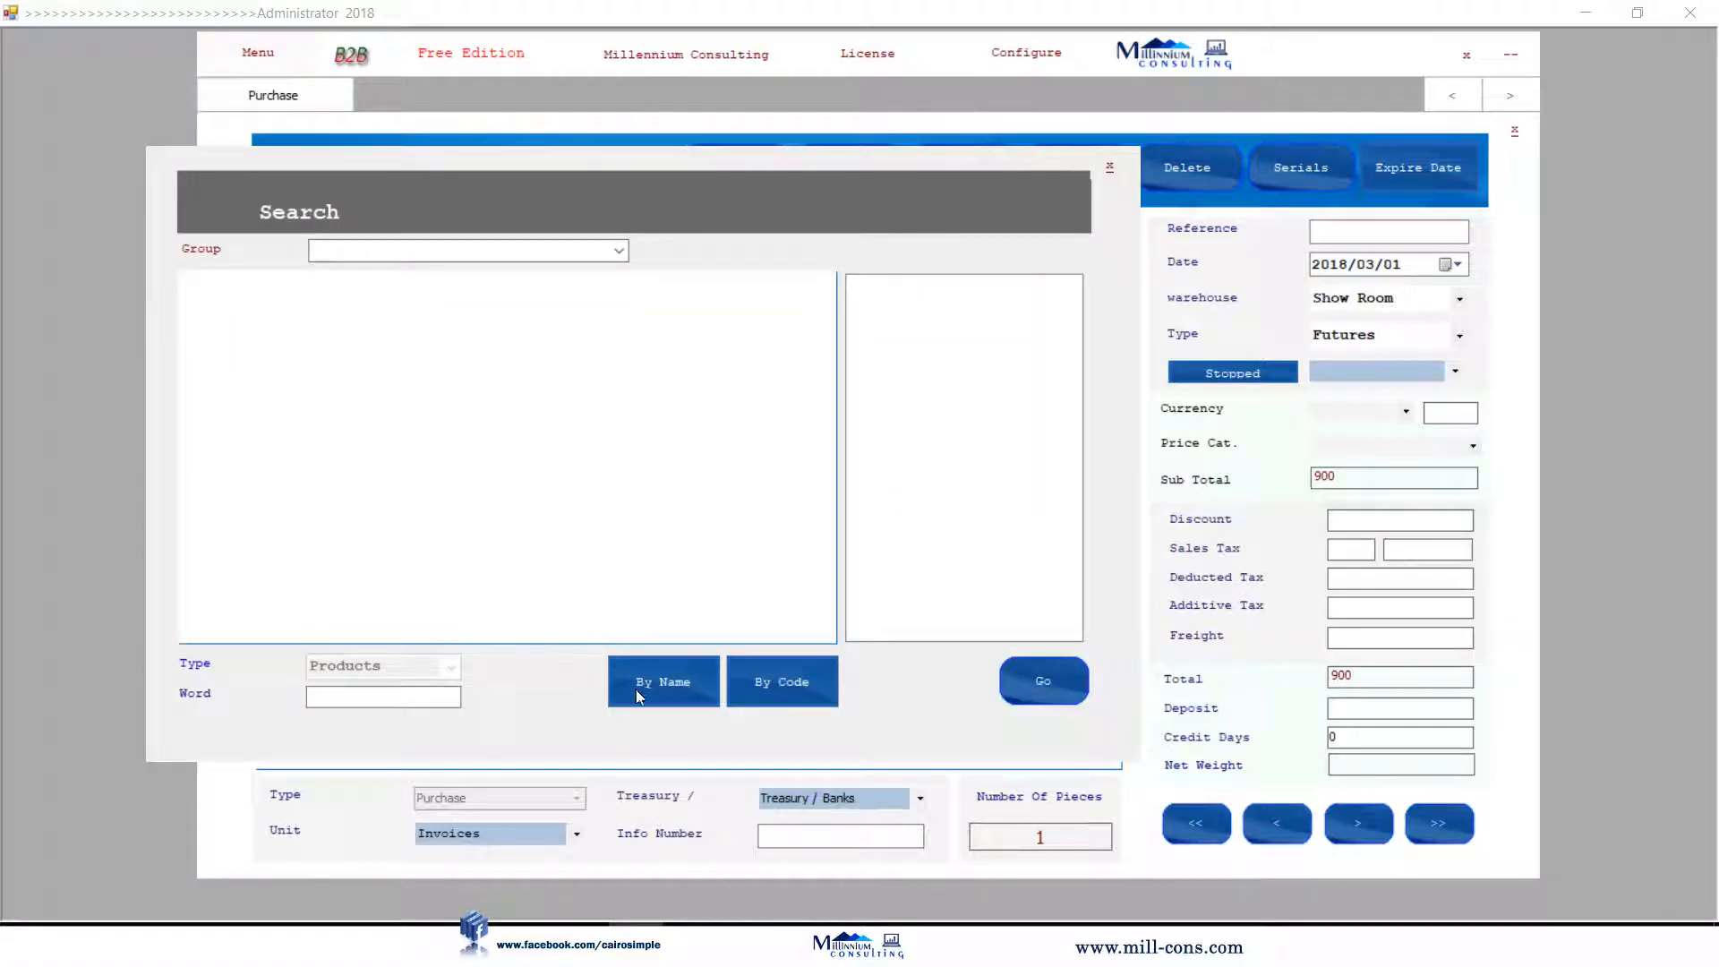
{"action": "left_click", "coordinate": [635, 689]}
{"action": "left_click", "coordinate": [487, 358]}
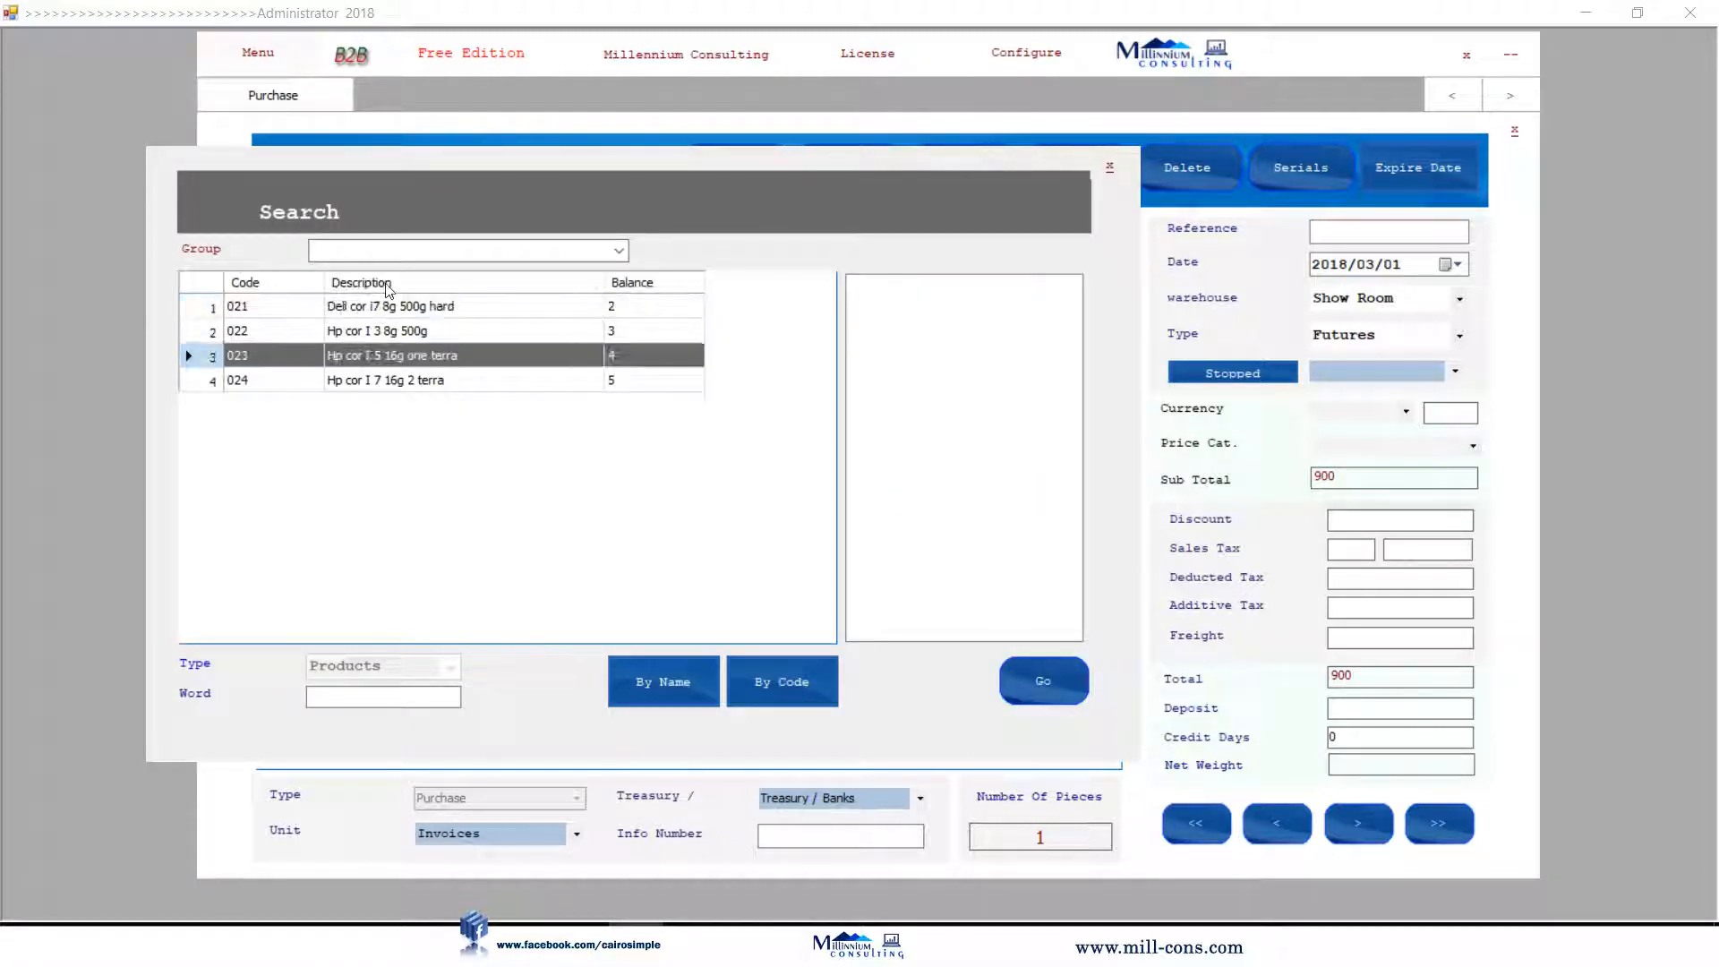
{"action": "left_click", "coordinate": [473, 381]}
{"action": "left_click", "coordinate": [1030, 685]}
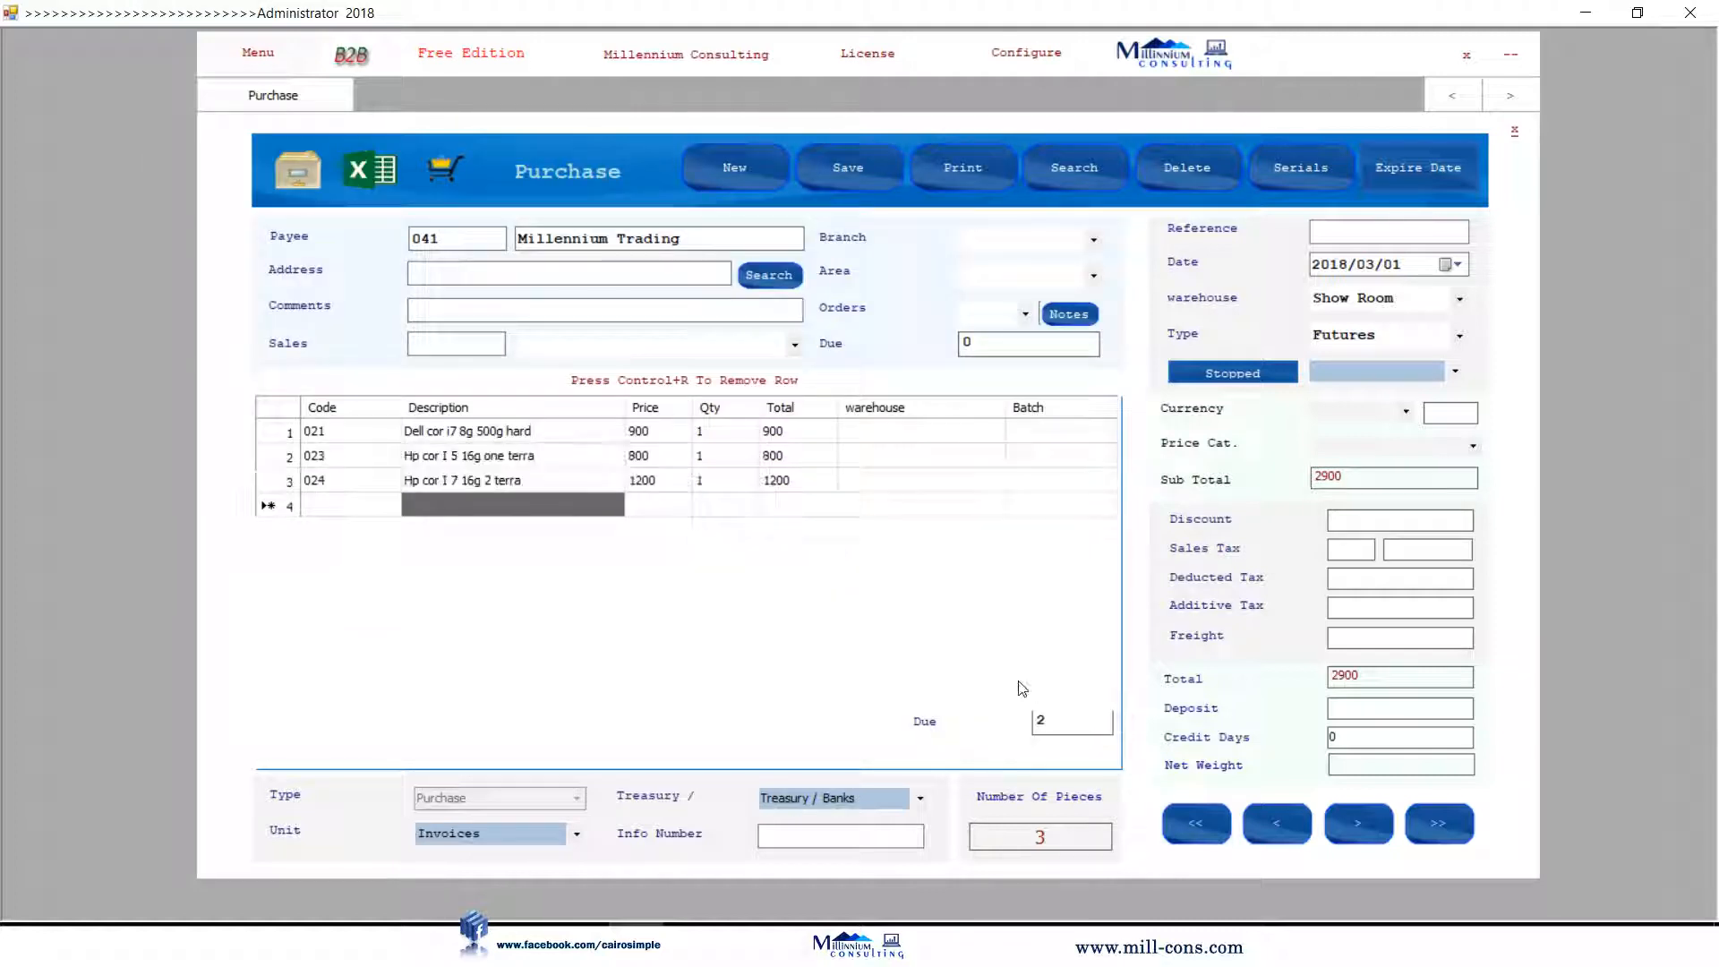
Set quantities 2, 6 and 4 and save the 11400 purchase invoice.
{"action": "left_click", "coordinate": [725, 479]}
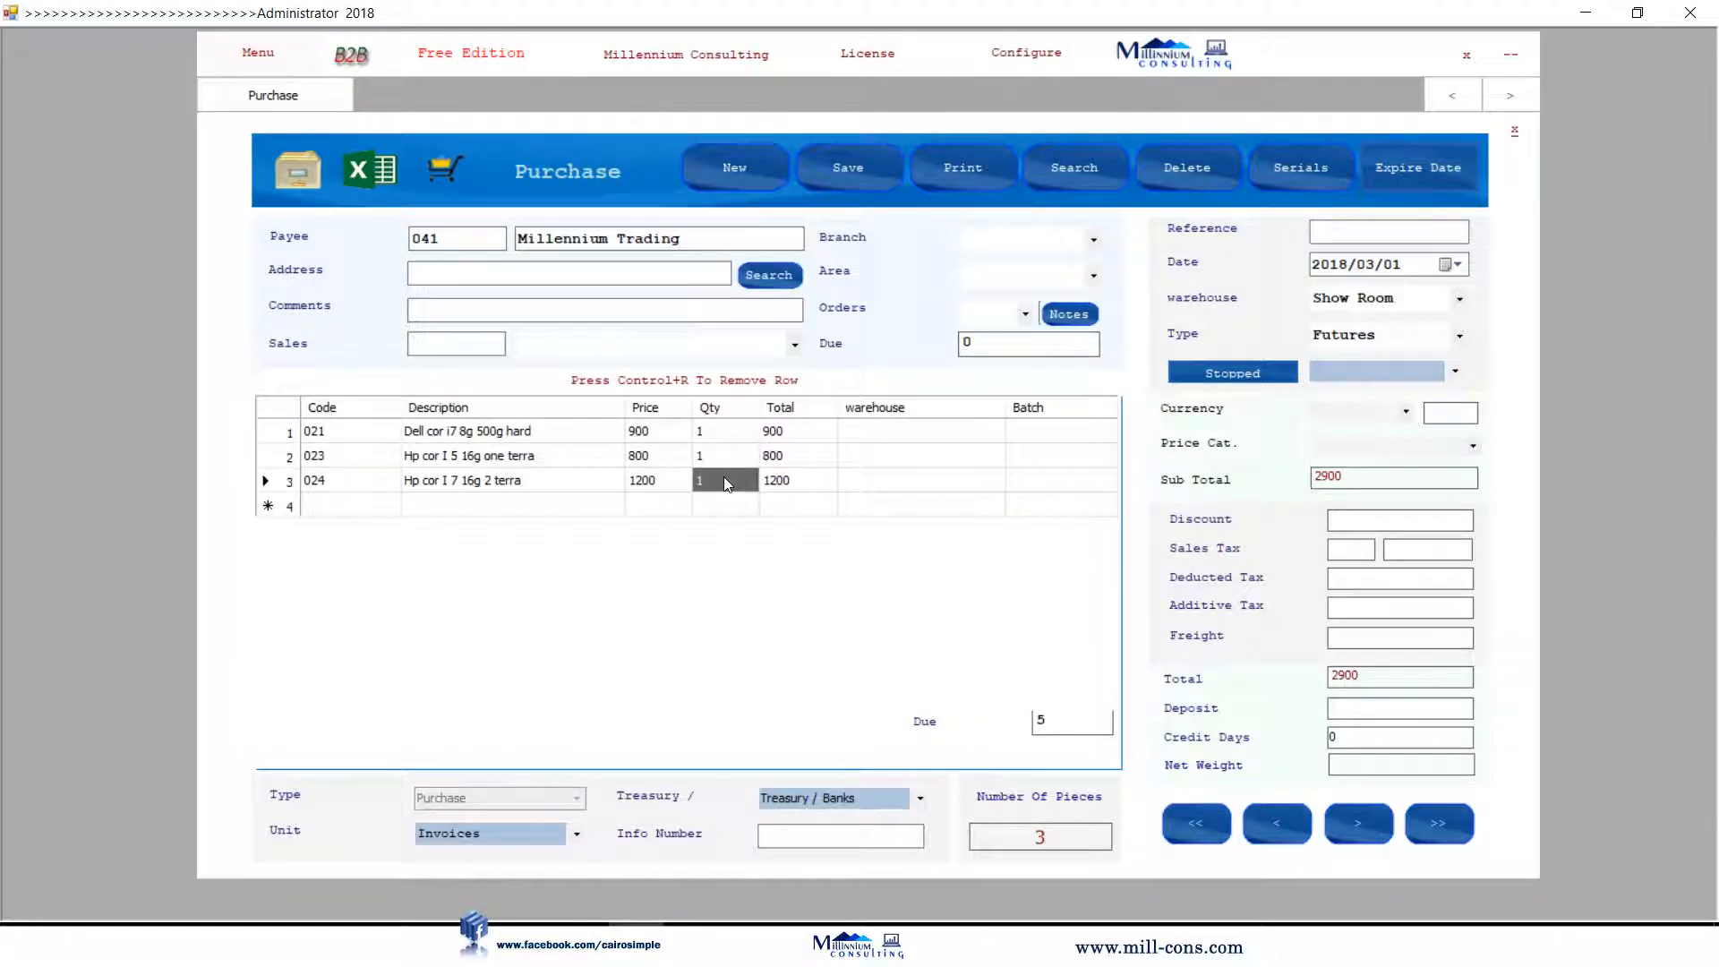
{"action": "left_click", "coordinate": [697, 433]}
{"action": "type", "text": "2"}
{"action": "left_click", "coordinate": [710, 458]}
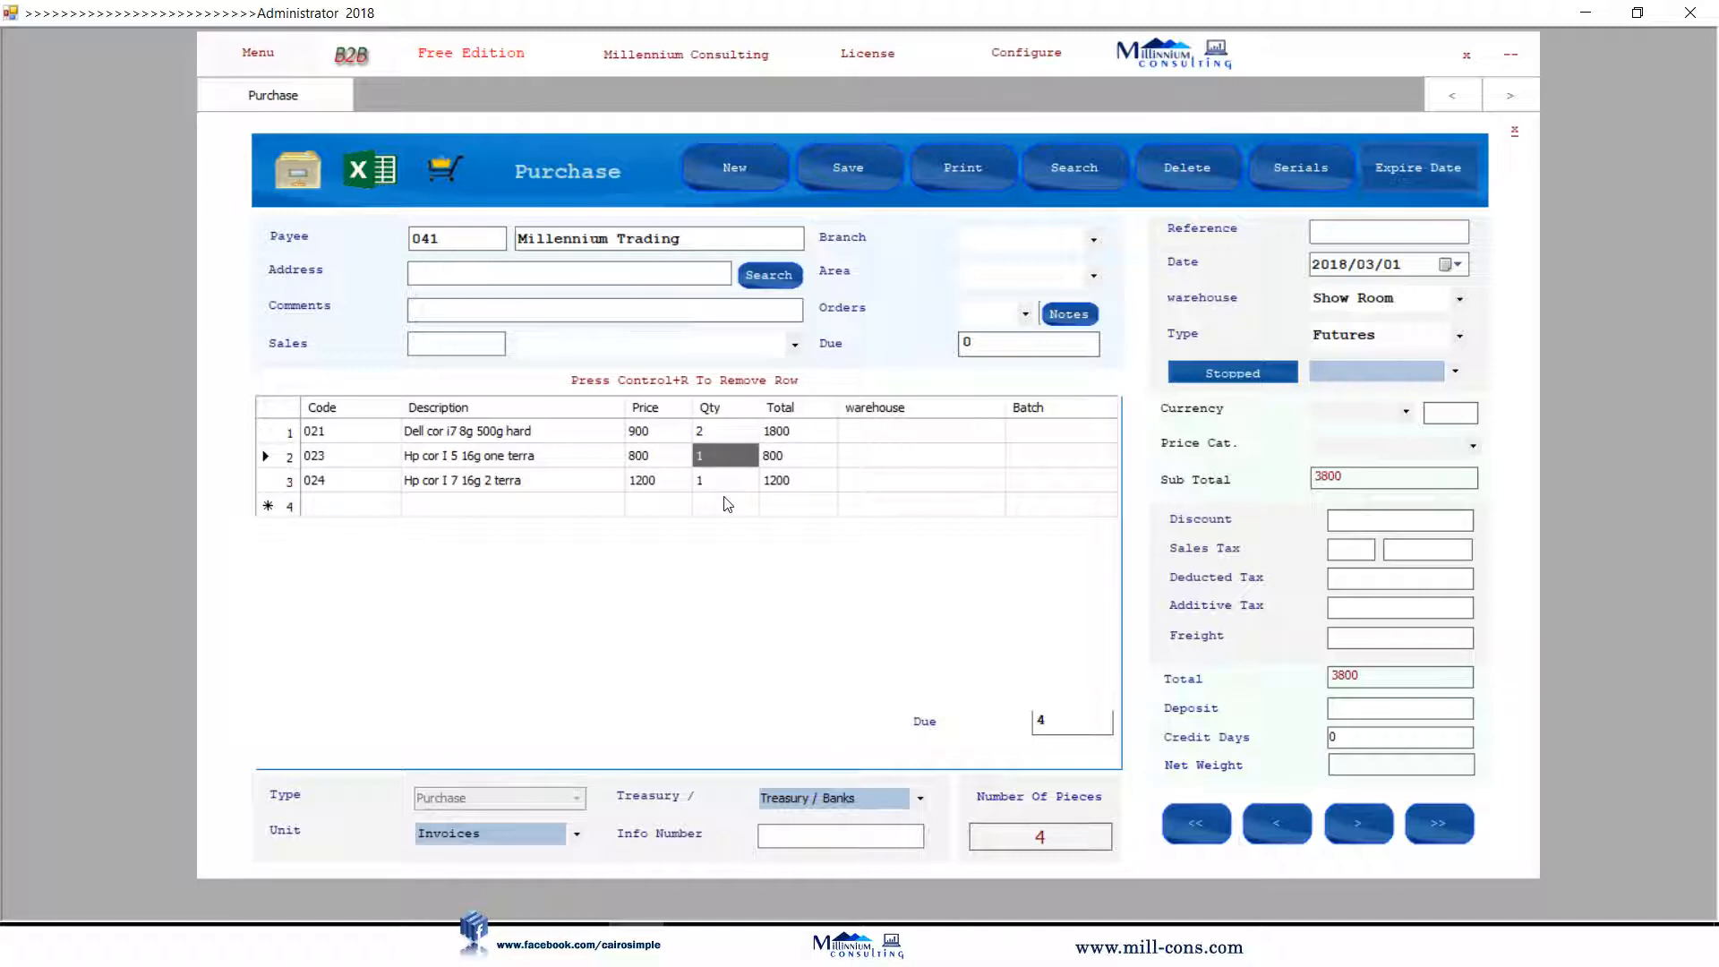
{"action": "left_click", "coordinate": [727, 482]}
{"action": "type", "text": "4"}
{"action": "key", "text": "Up"}
{"action": "type", "text": "6"}
{"action": "key", "text": "Tab"}
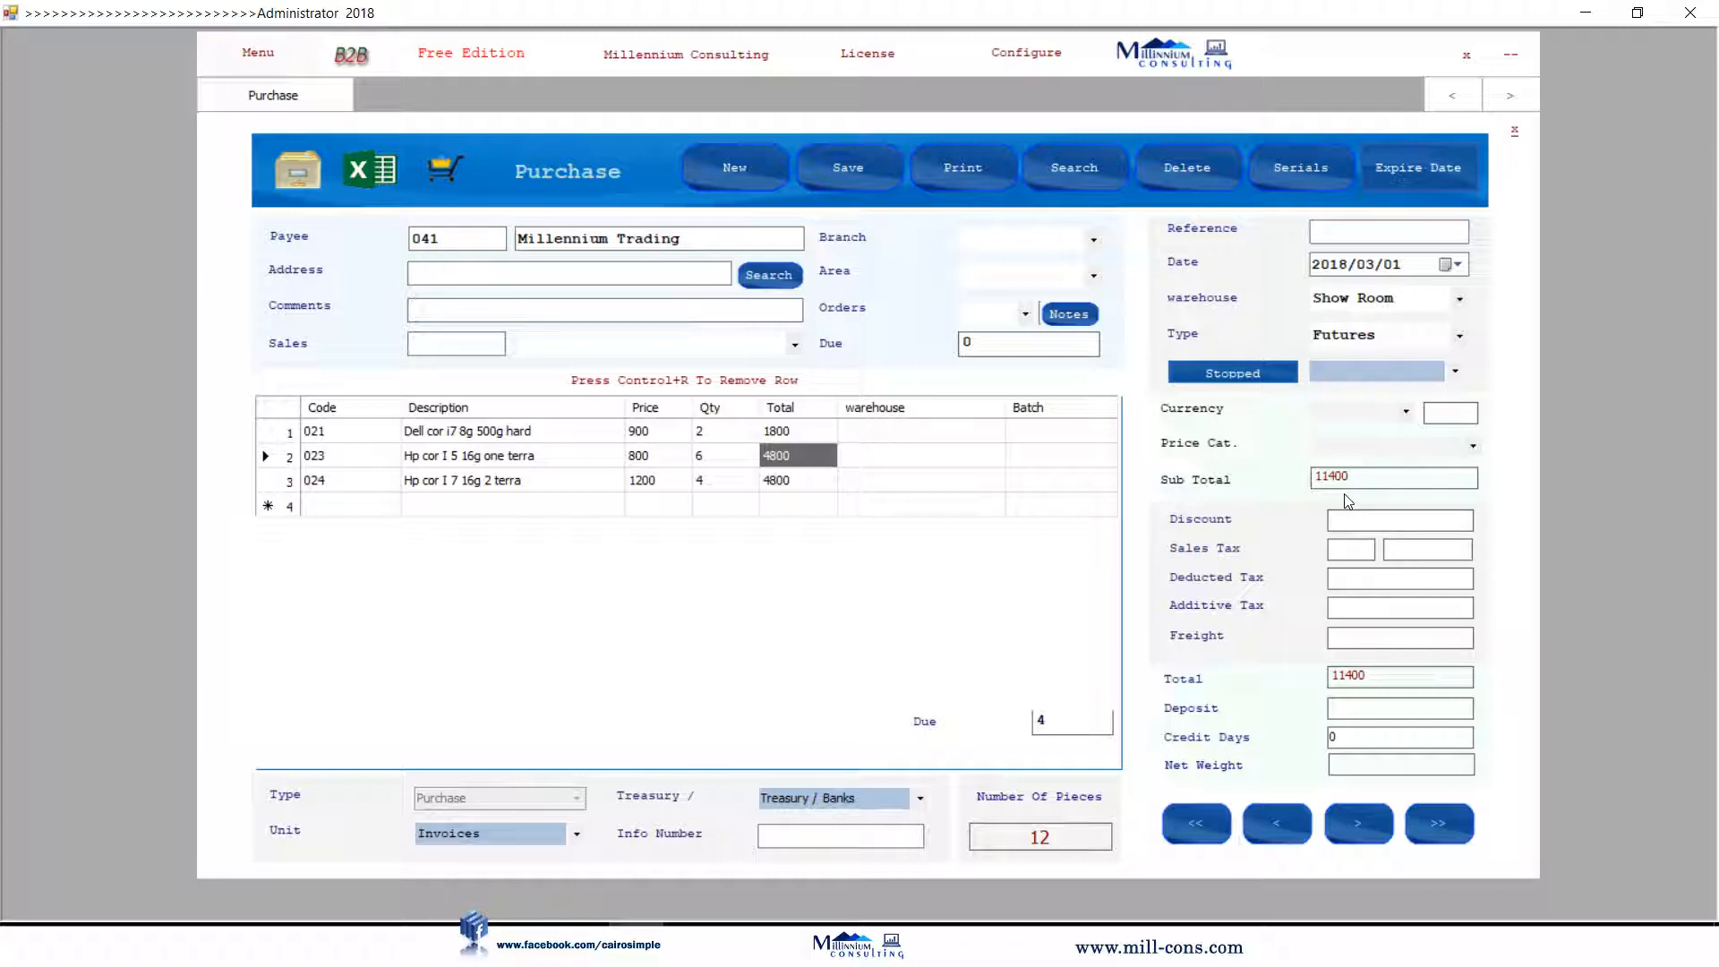
{"action": "left_click", "coordinate": [865, 180]}
{"action": "left_click", "coordinate": [1516, 136]}
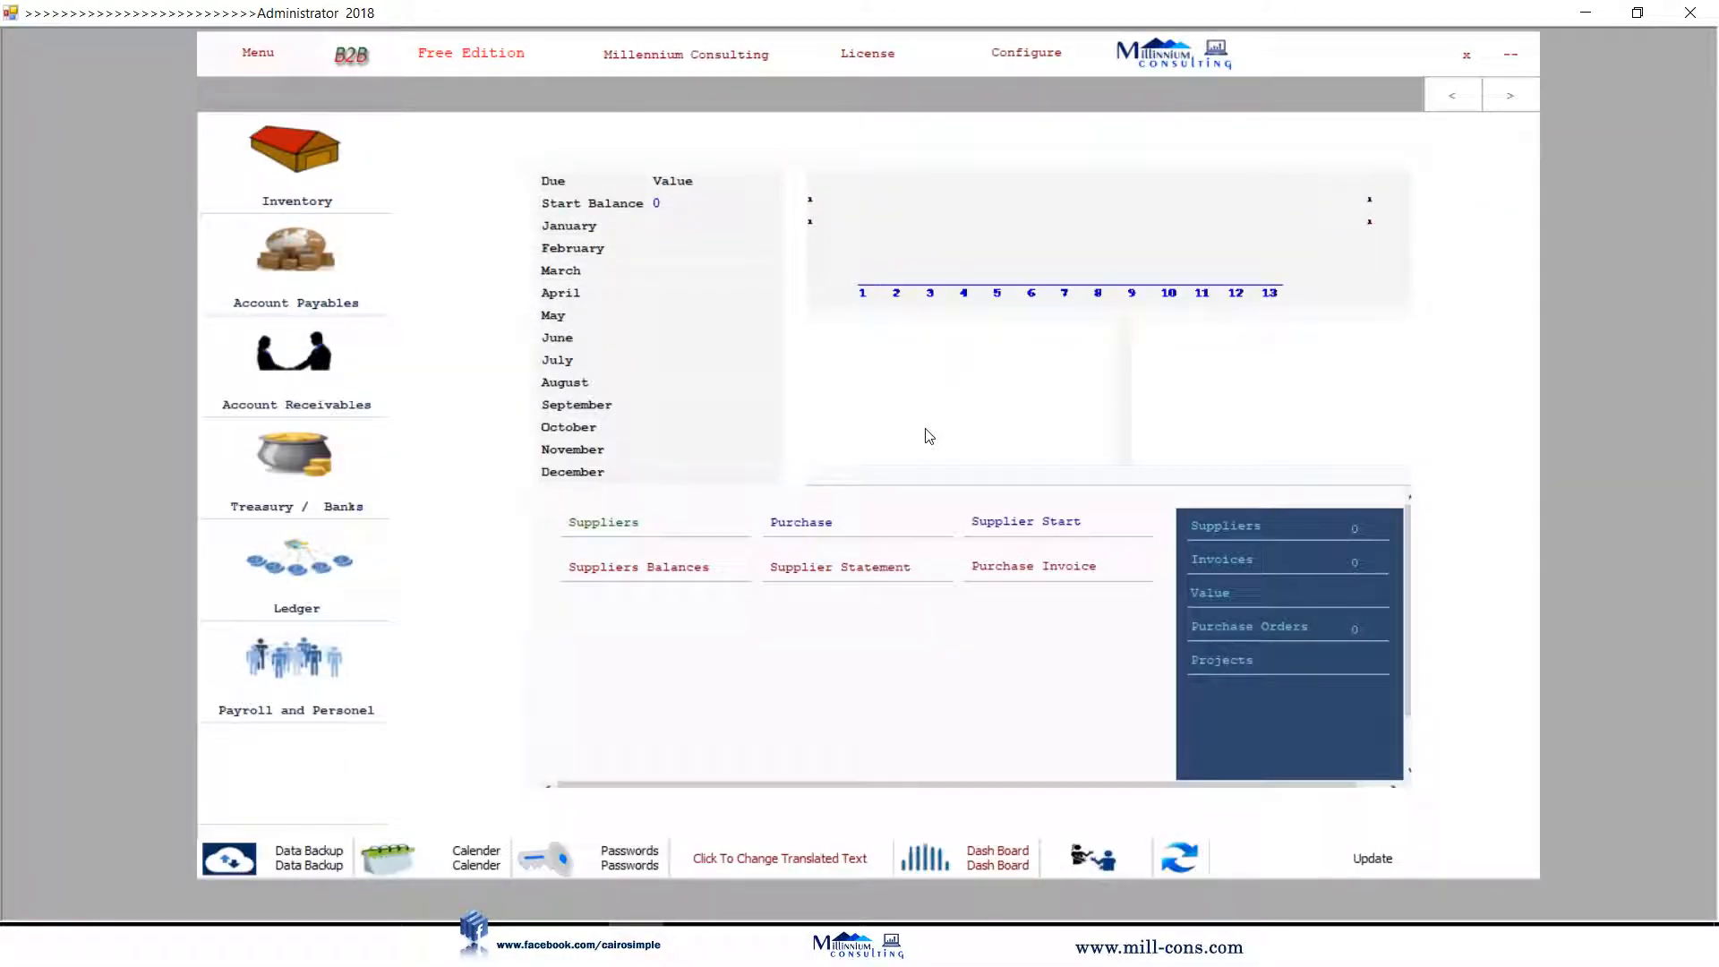
{"action": "left_click", "coordinate": [673, 580]}
{"action": "left_click", "coordinate": [1115, 172]}
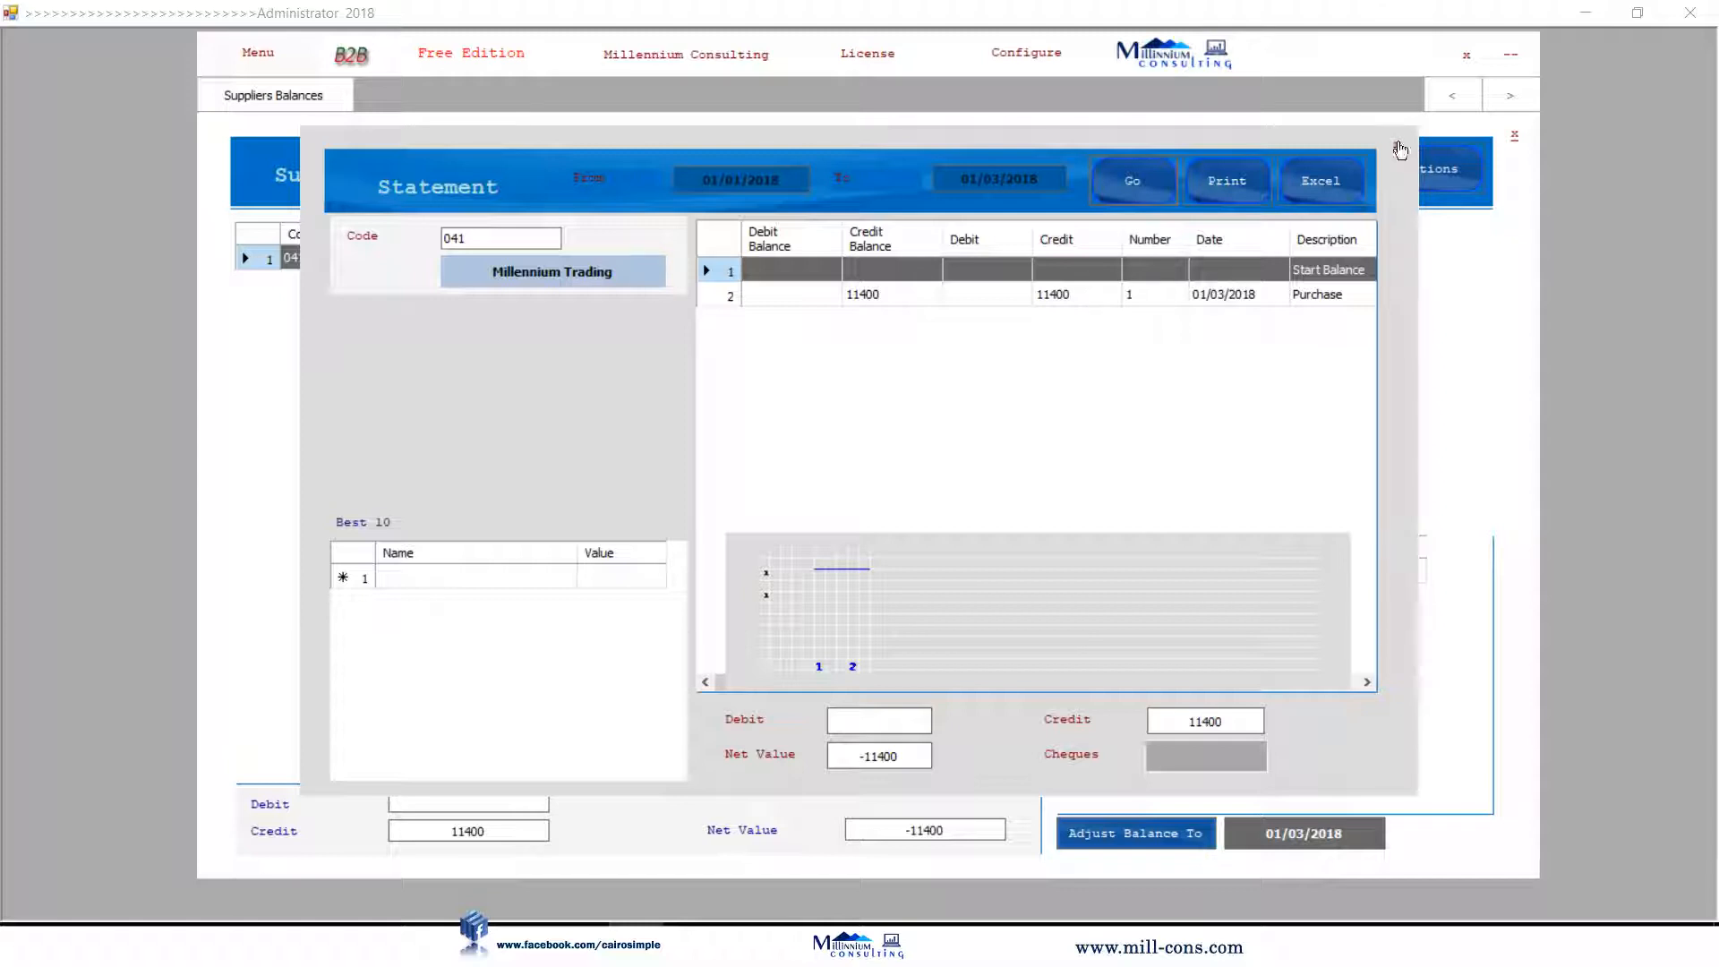
{"action": "left_click", "coordinate": [1396, 148]}
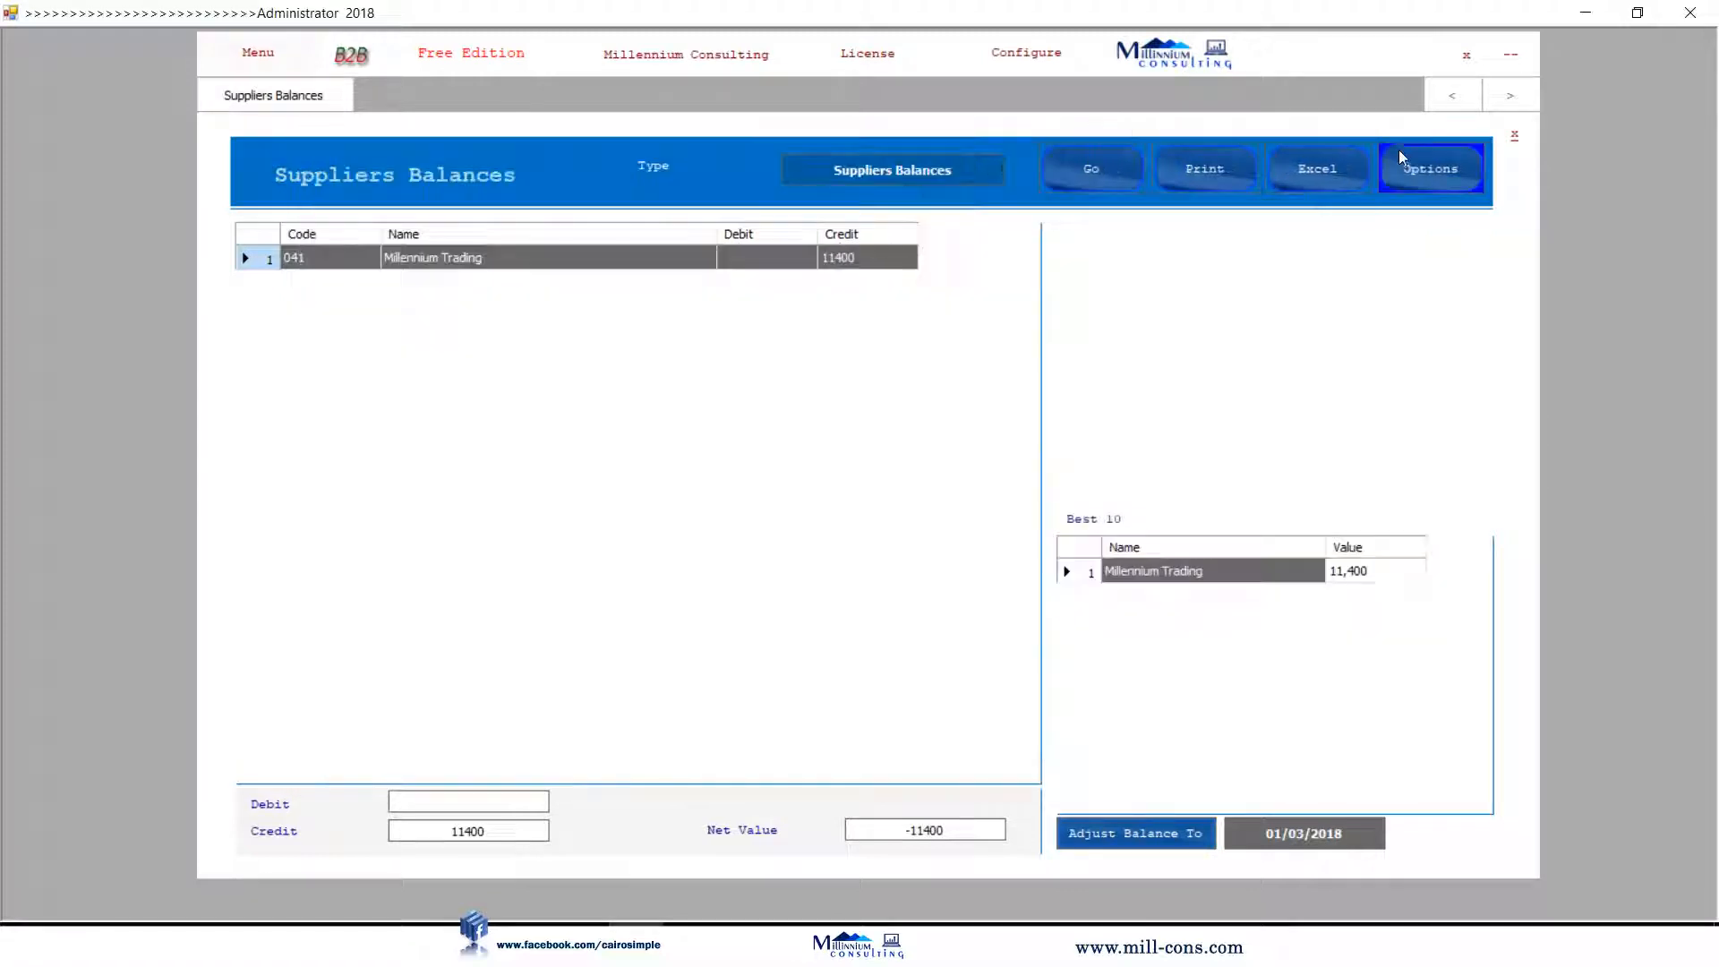
{"action": "left_click", "coordinate": [1514, 136]}
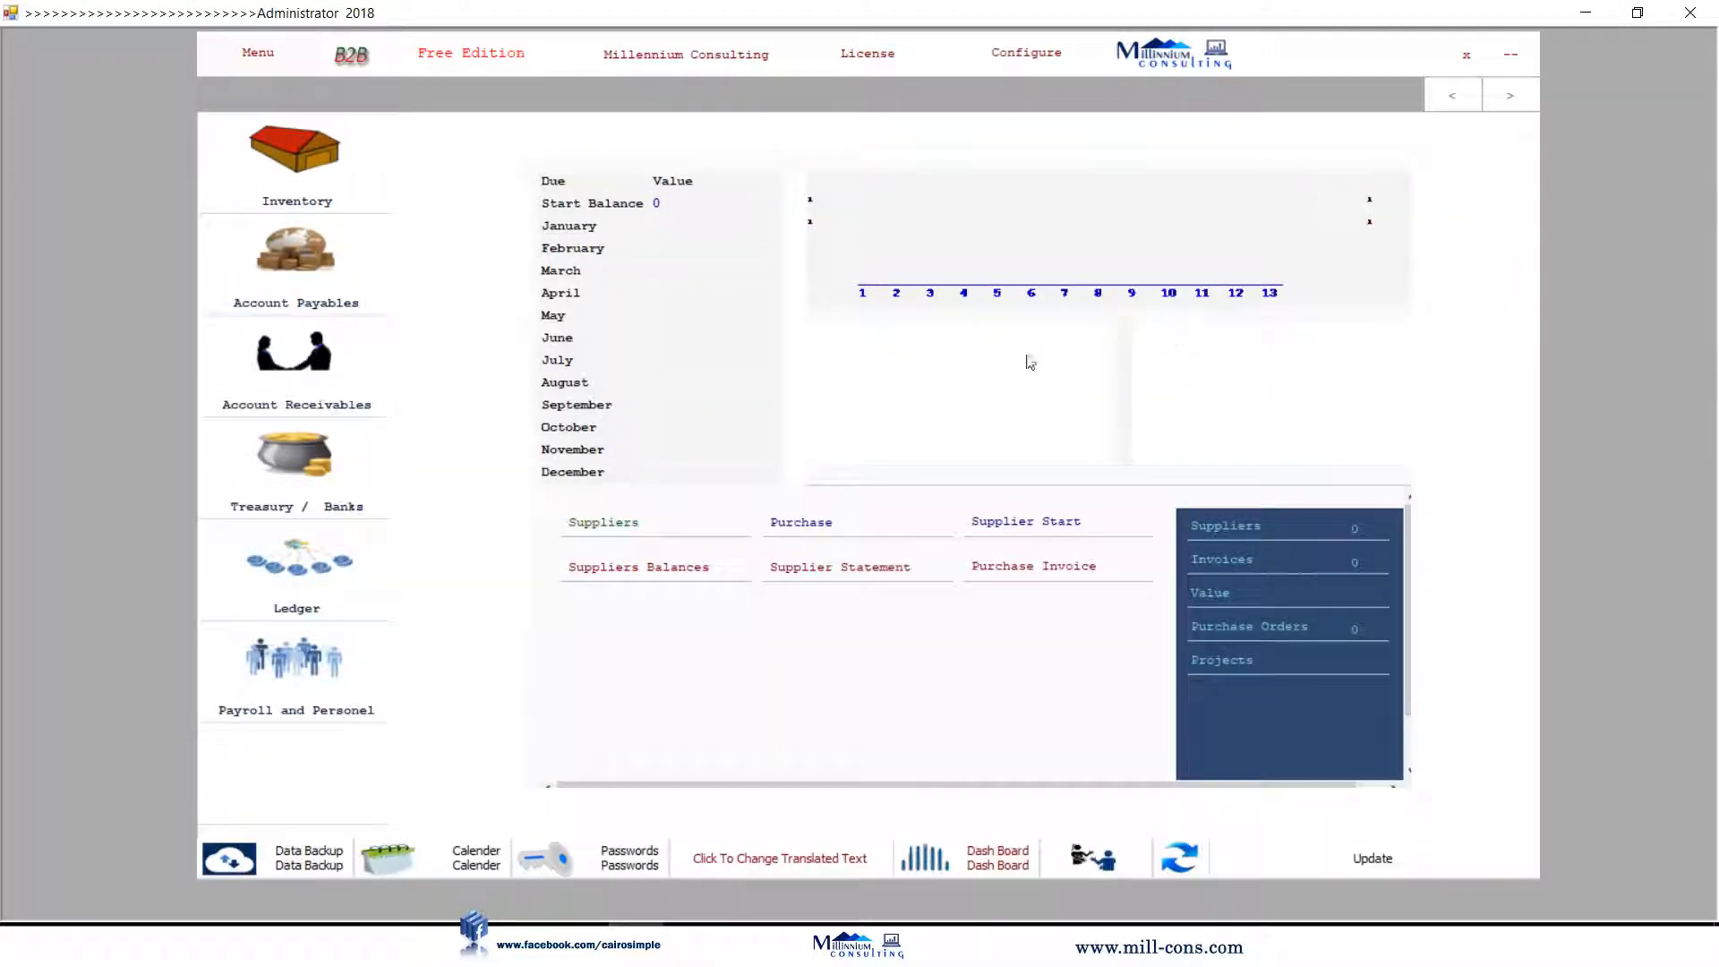
{"action": "left_click", "coordinate": [847, 568]}
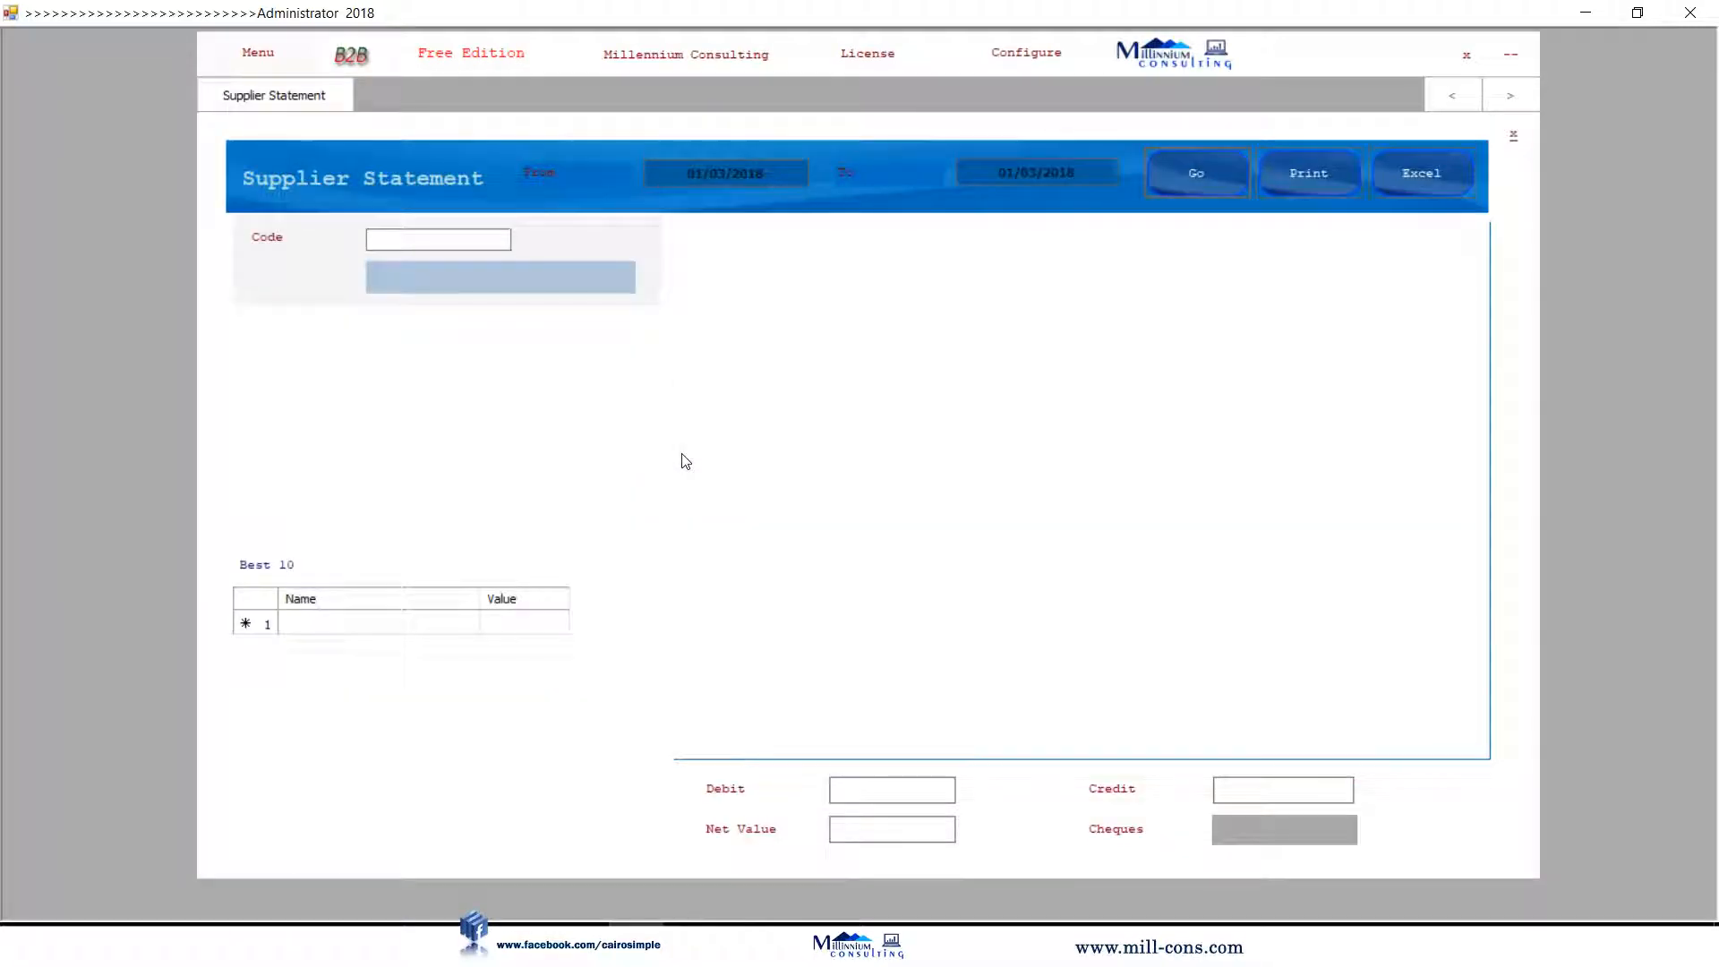
{"action": "double_click", "coordinate": [405, 230]}
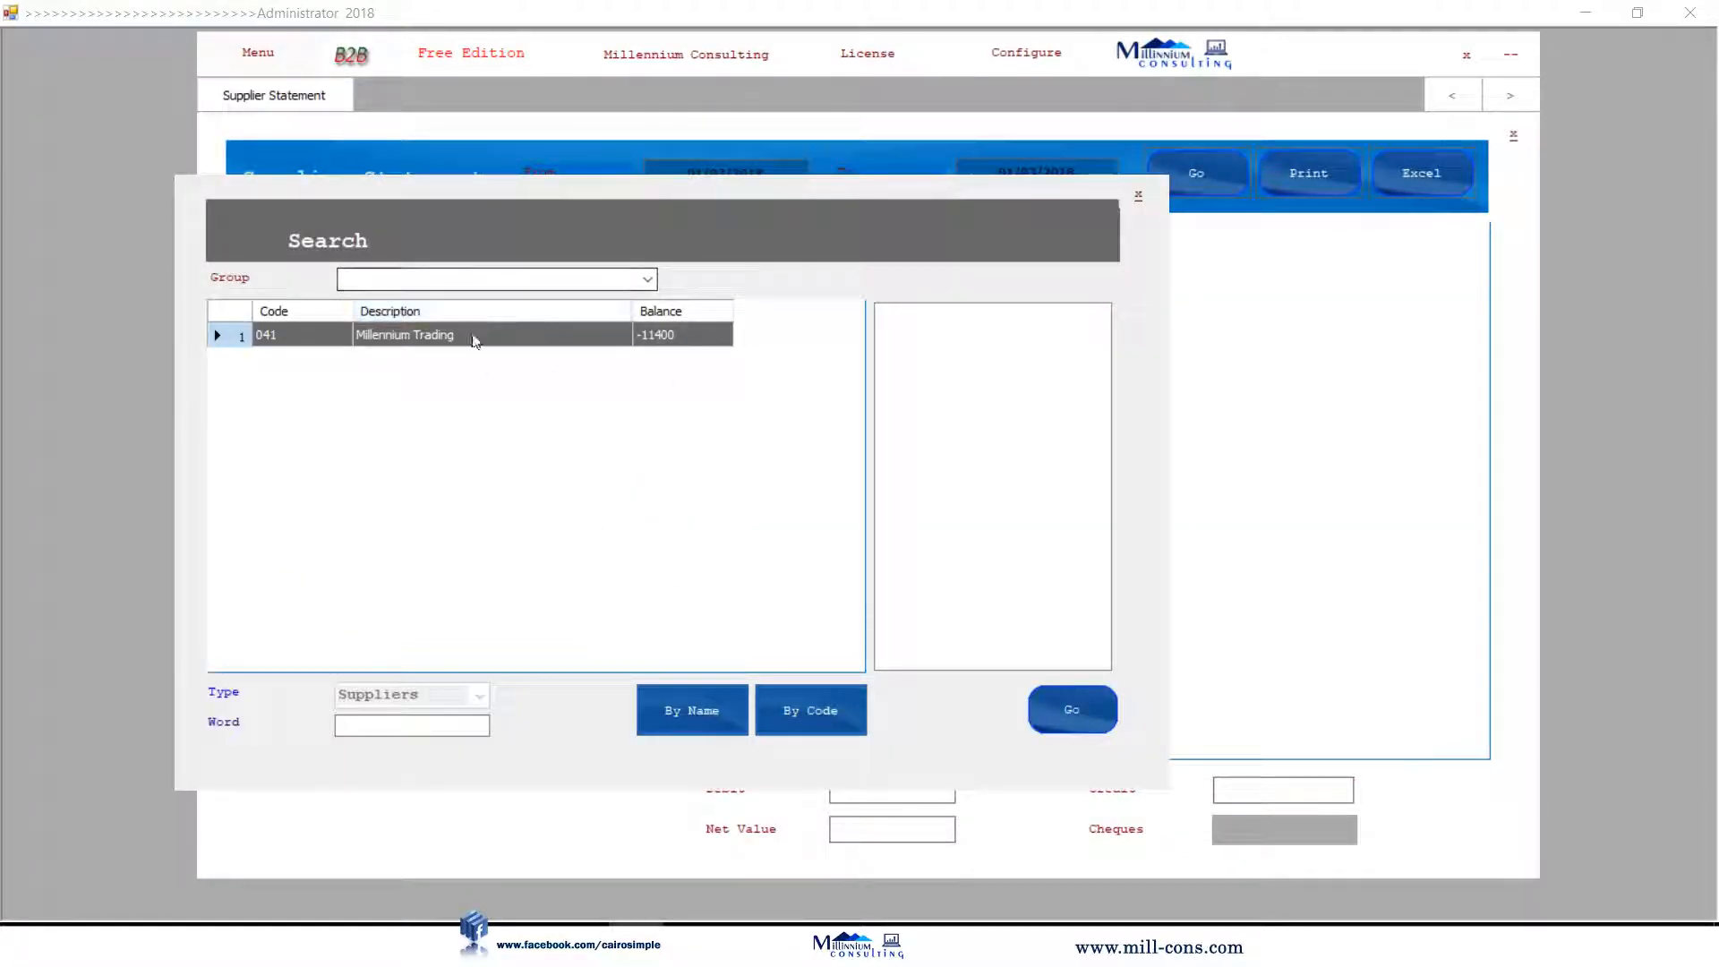
{"action": "double_click", "coordinate": [472, 339]}
{"action": "left_click", "coordinate": [1071, 709]}
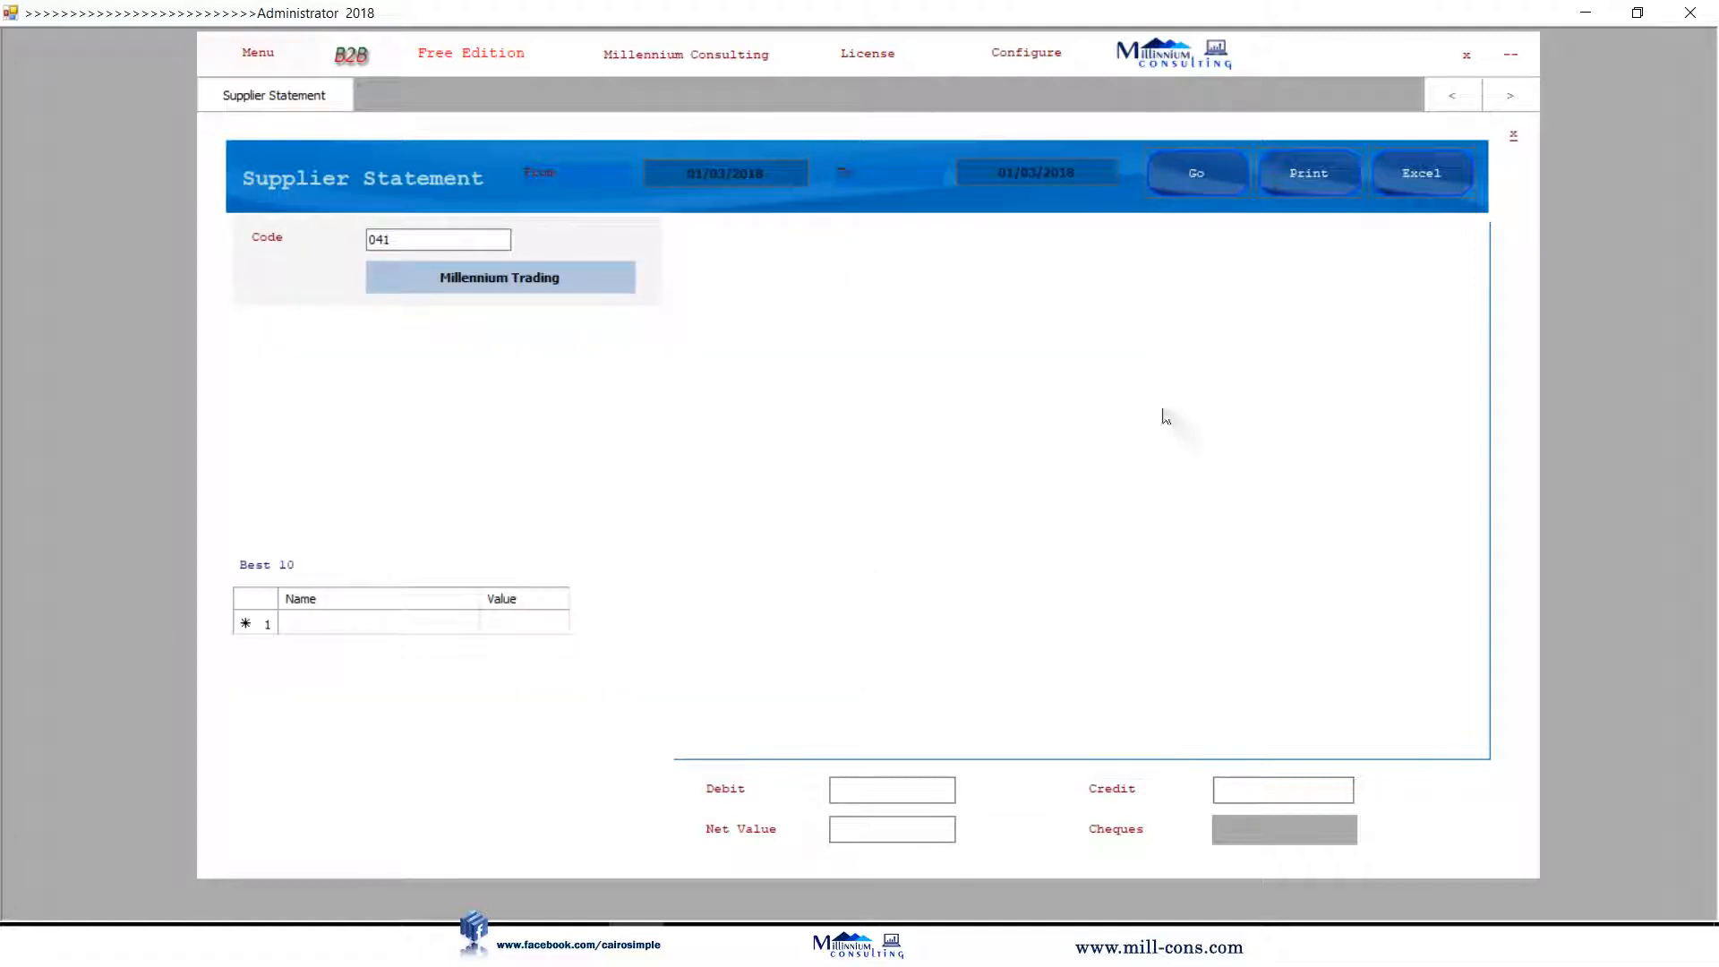
{"action": "left_click", "coordinate": [1196, 173]}
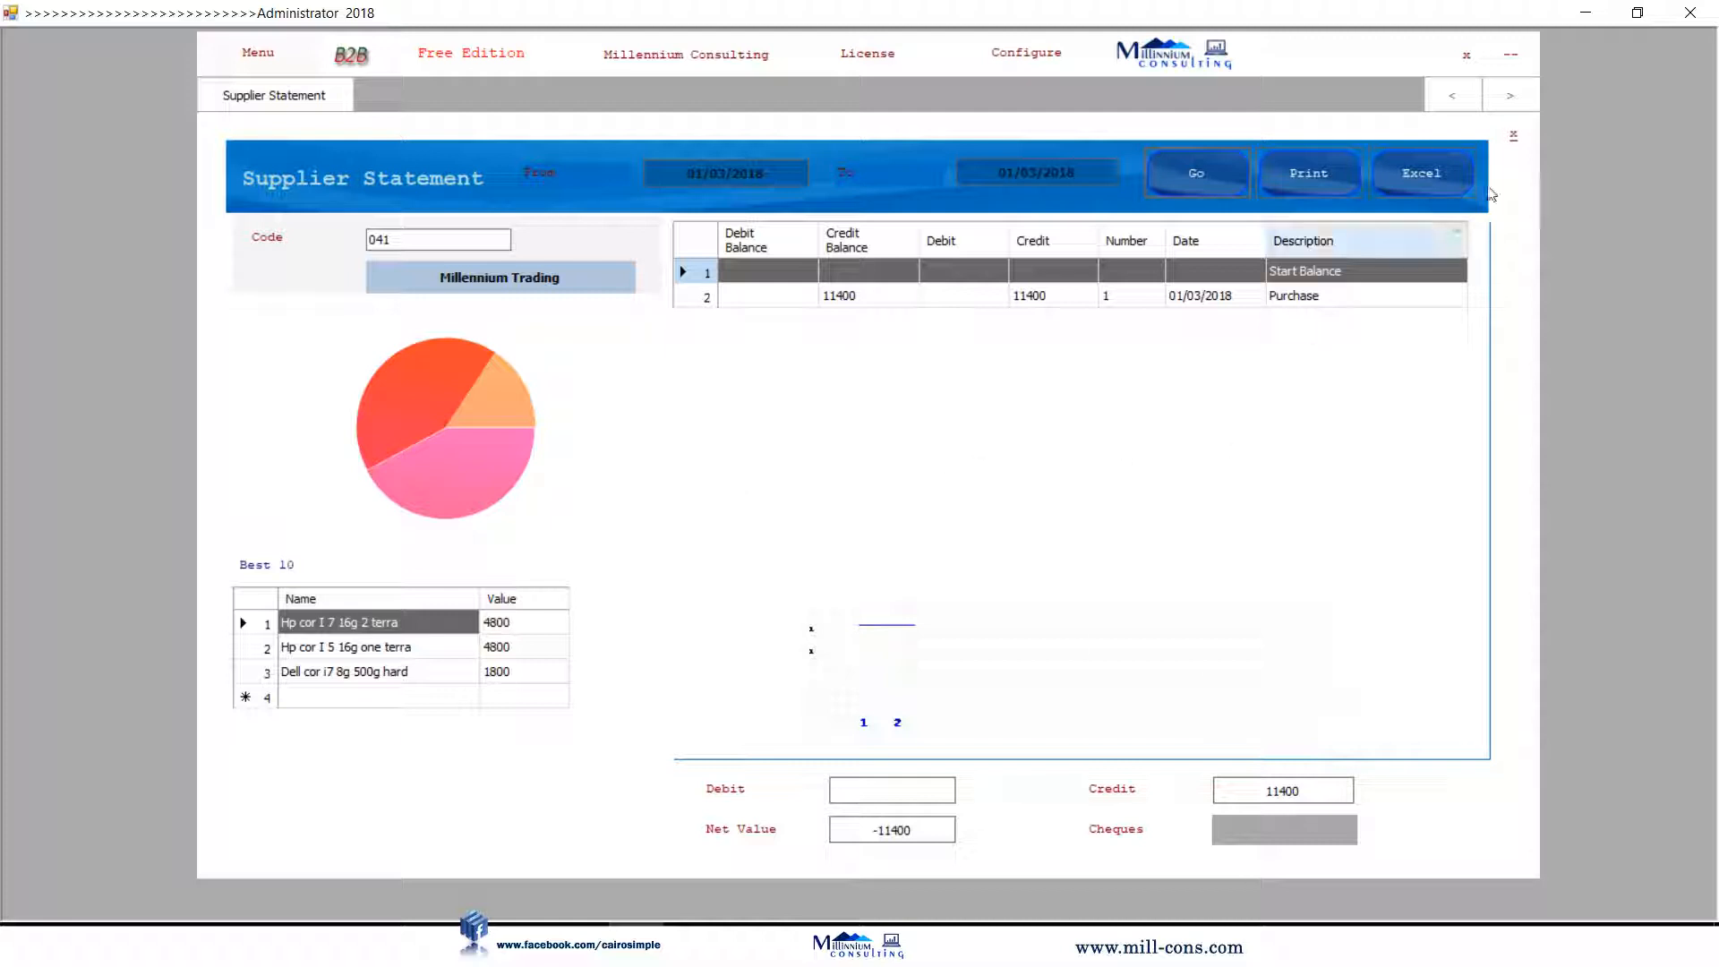
{"action": "left_click", "coordinate": [1513, 136]}
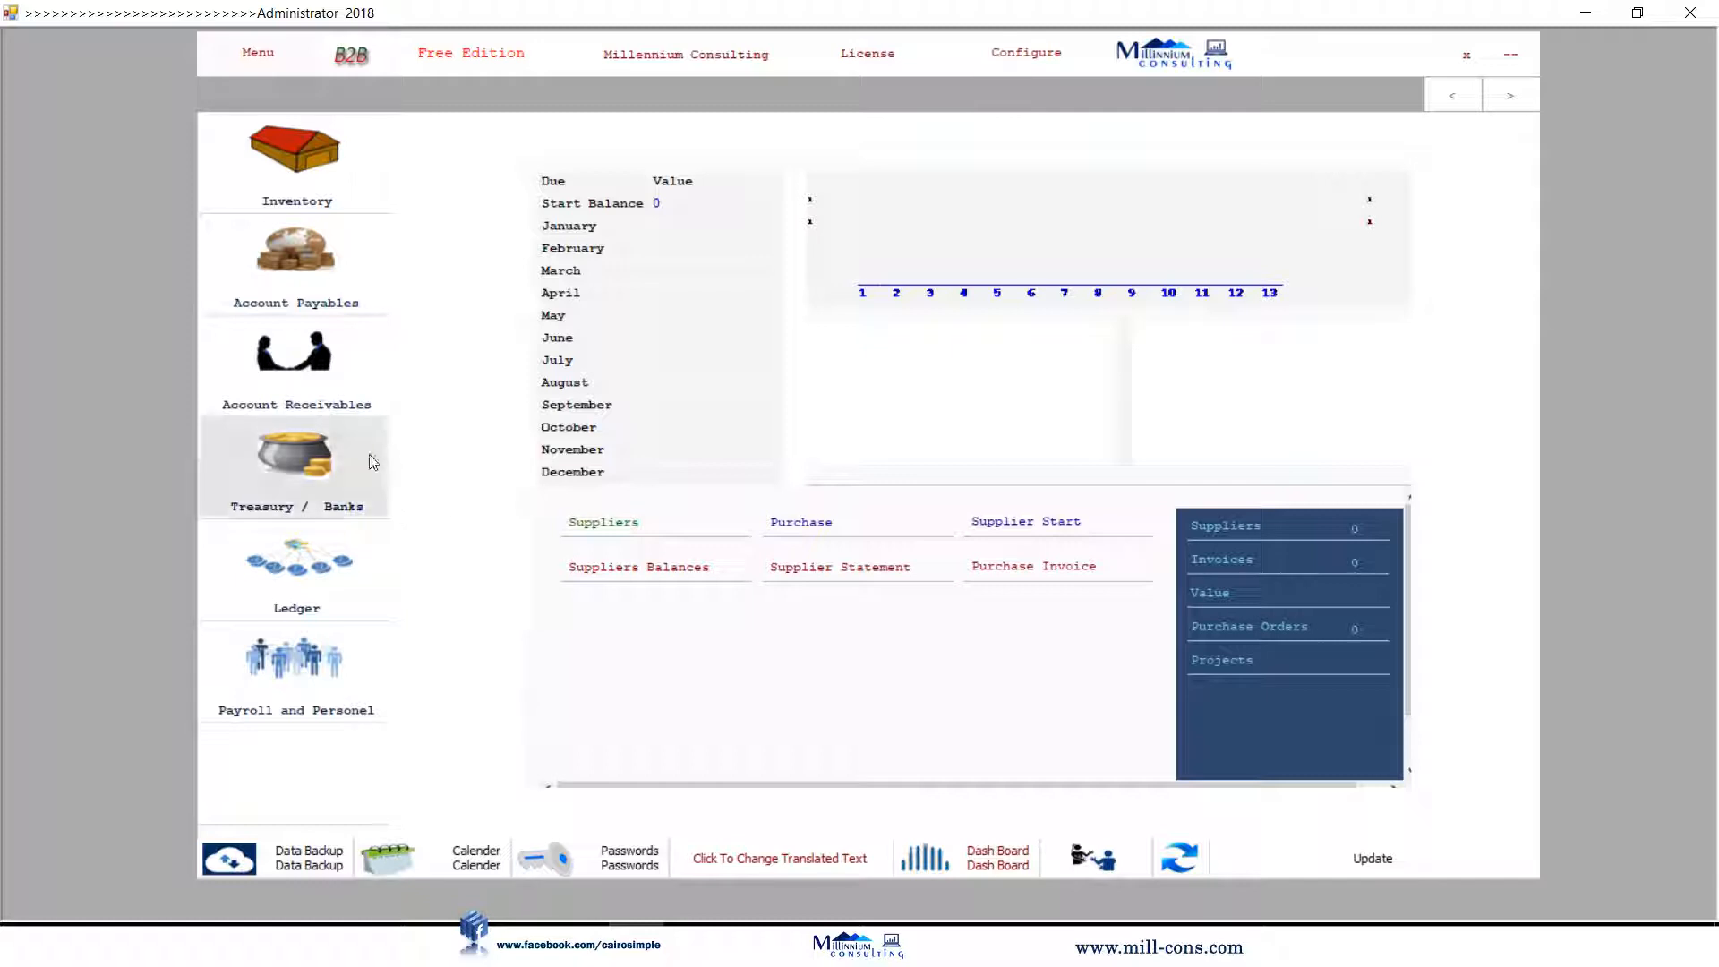
Create a Credit Clients group under Clients in Account Receivables.
{"action": "left_click", "coordinate": [329, 369]}
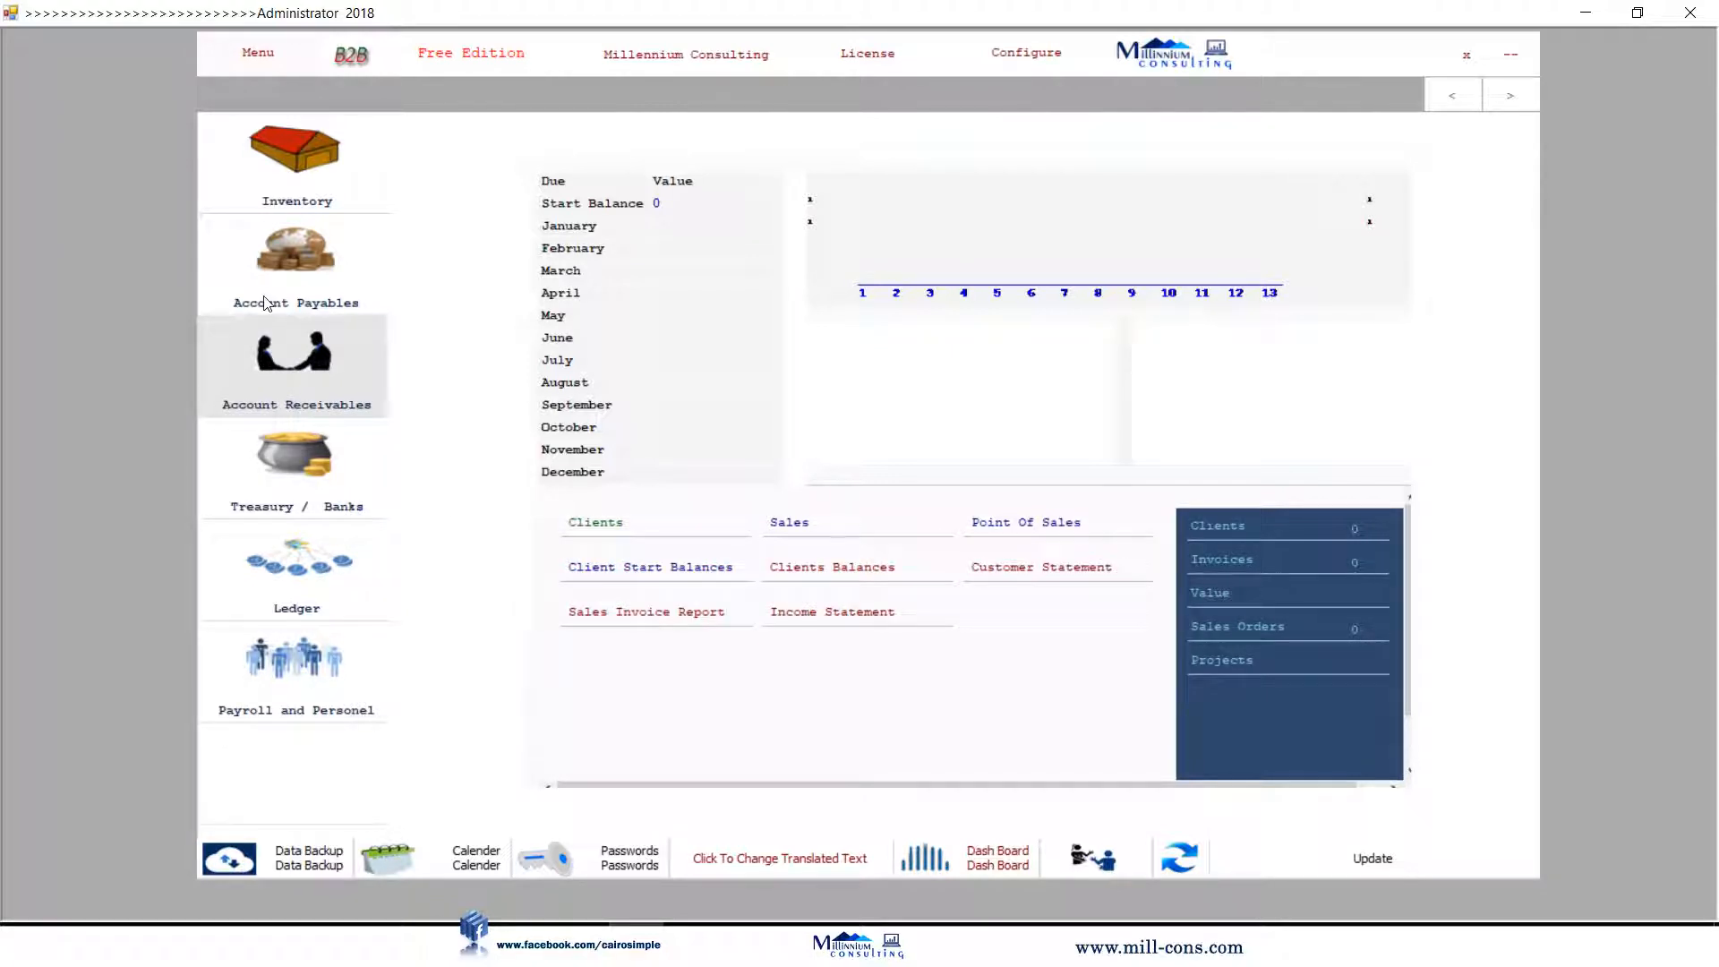
{"action": "left_click", "coordinate": [593, 526]}
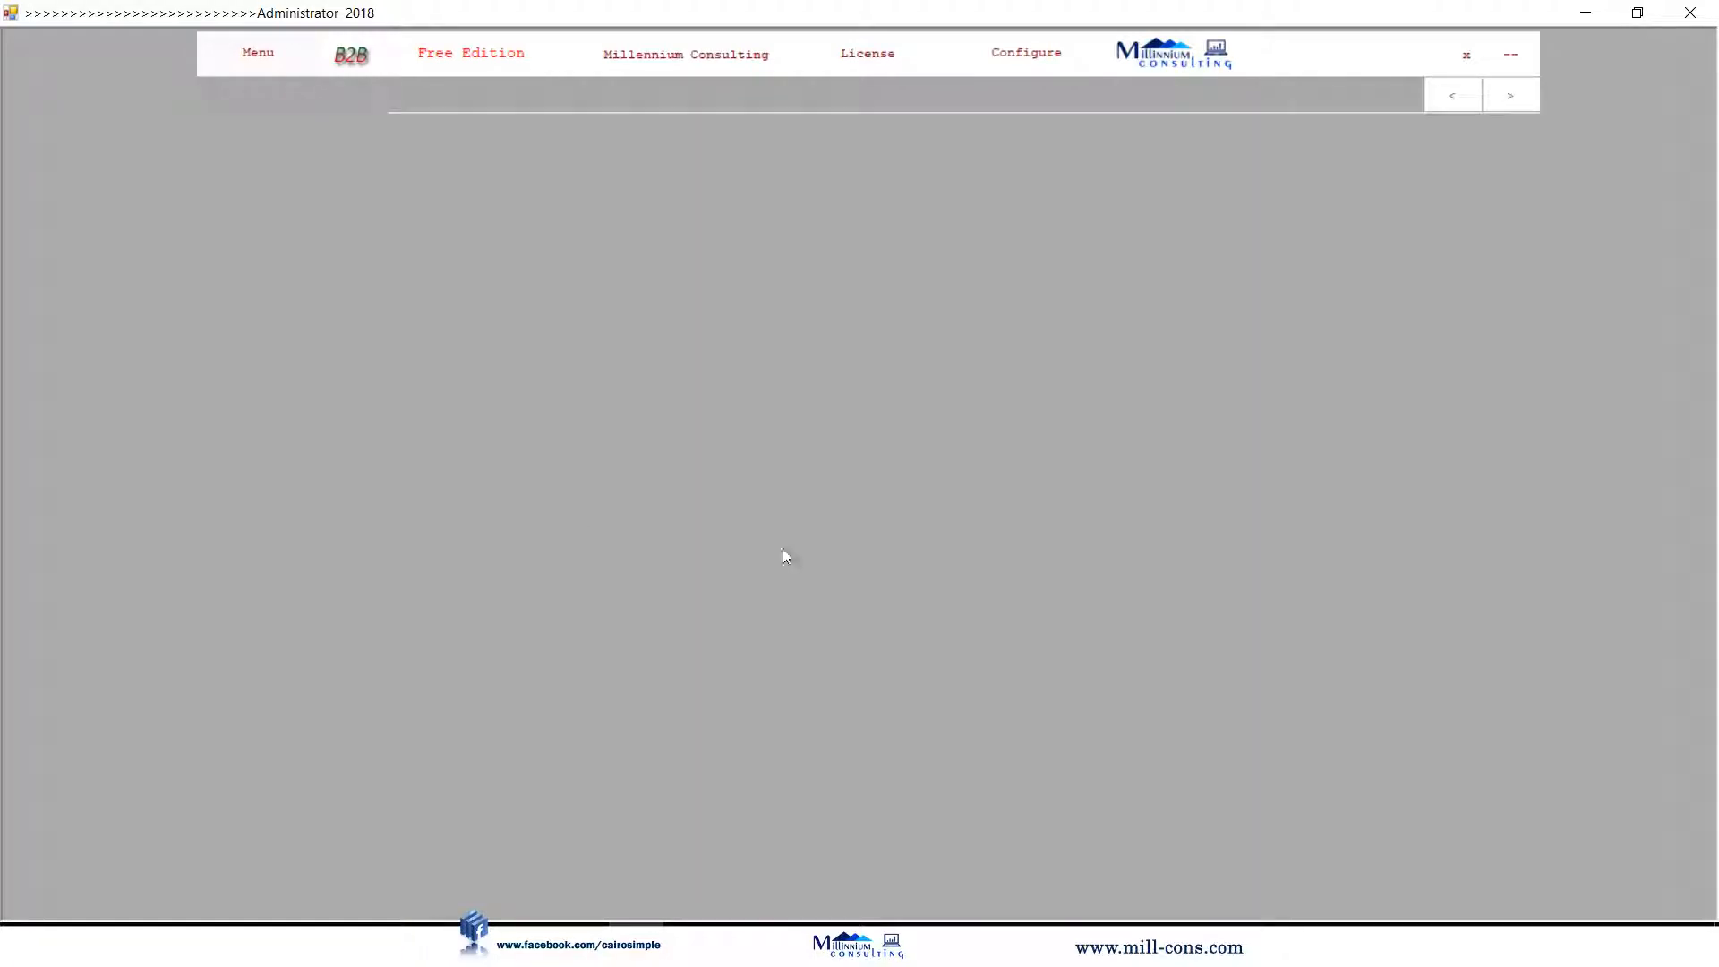
{"action": "left_click", "coordinate": [309, 277]}
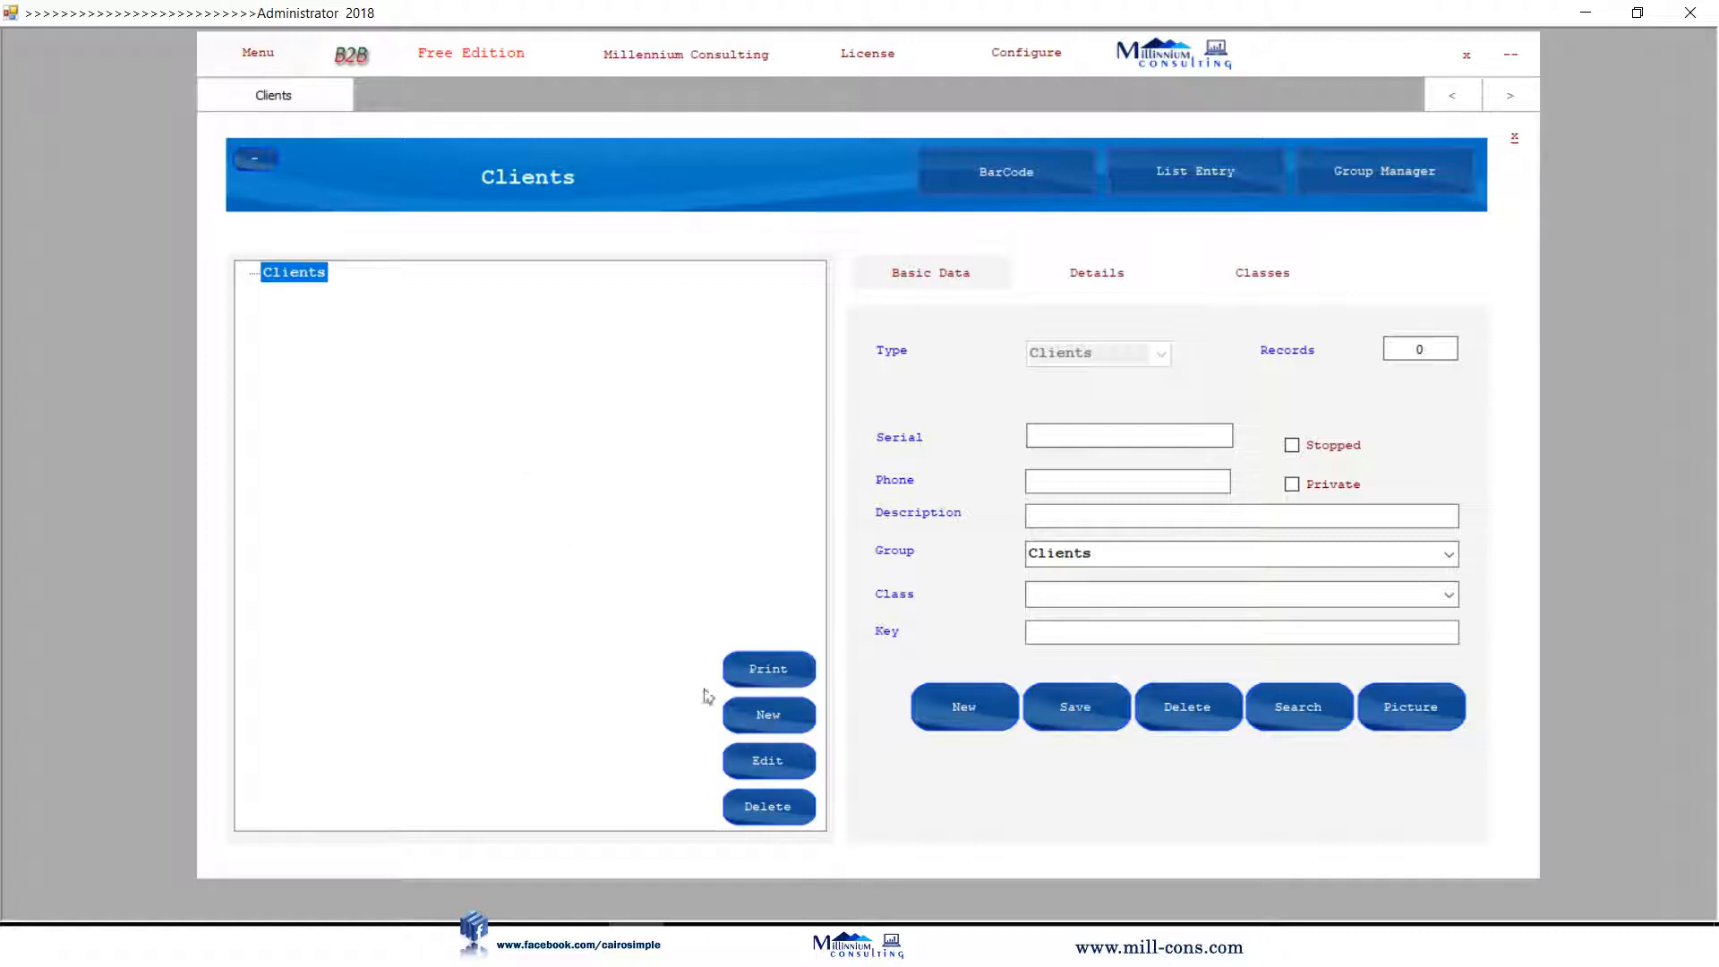
{"action": "left_click", "coordinate": [767, 716]}
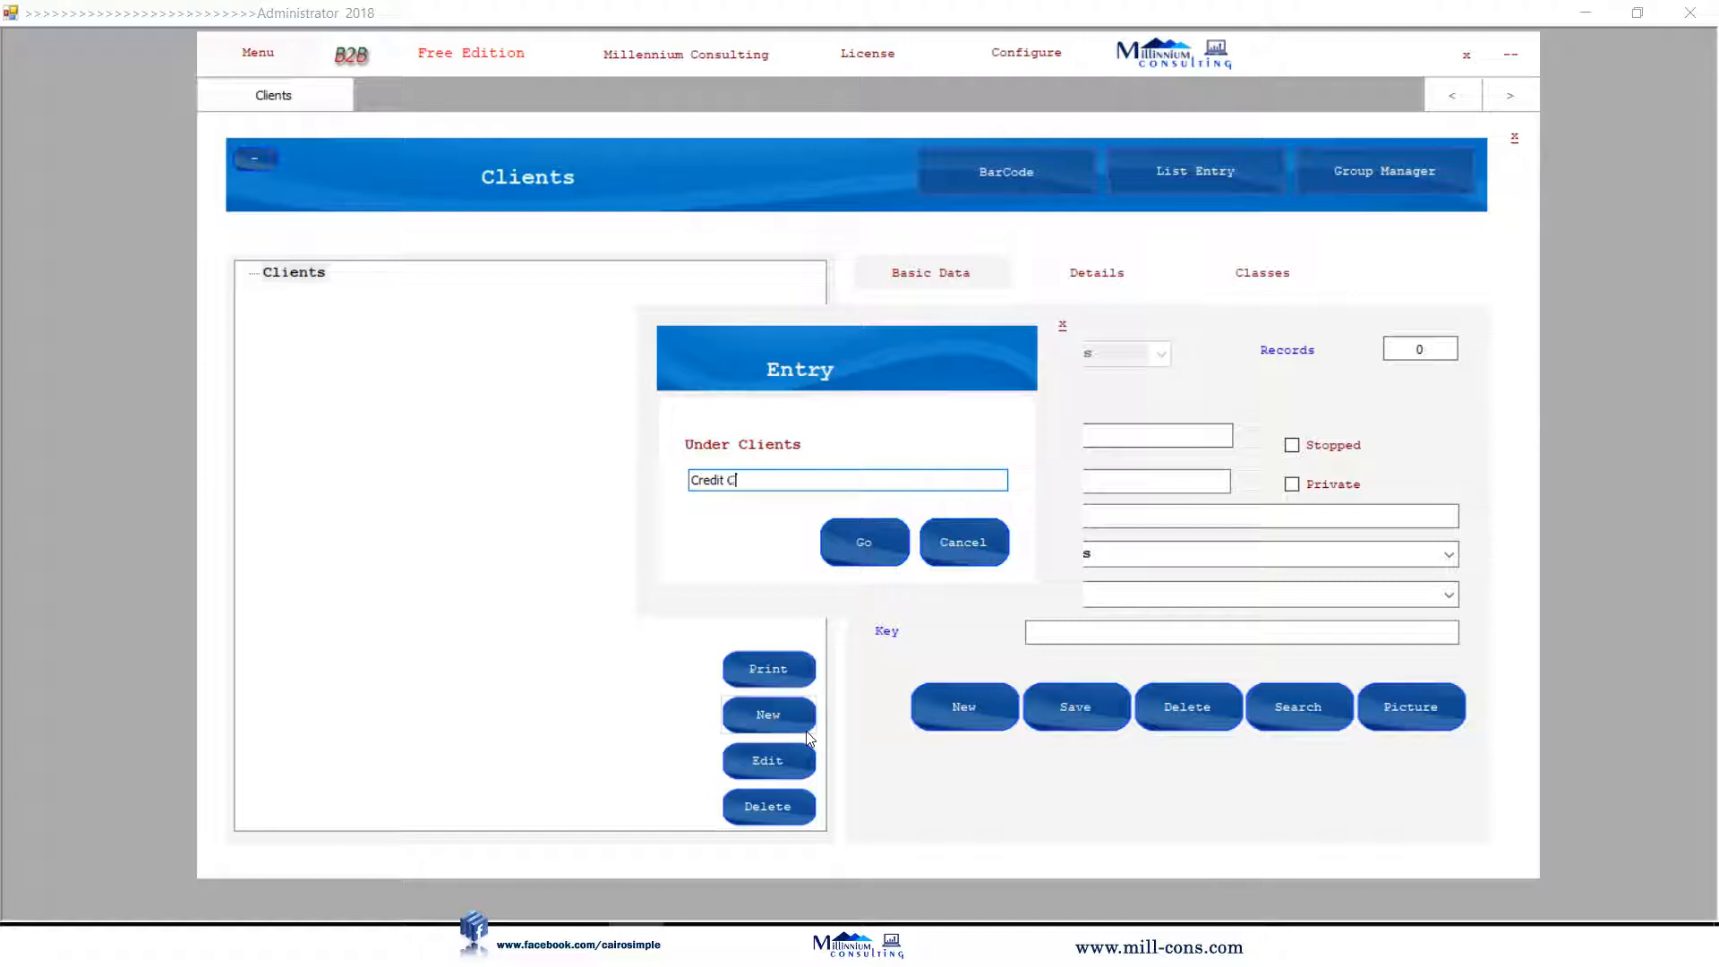
{"action": "type", "text": "Credit Clients"}
{"action": "key", "text": "Return"}
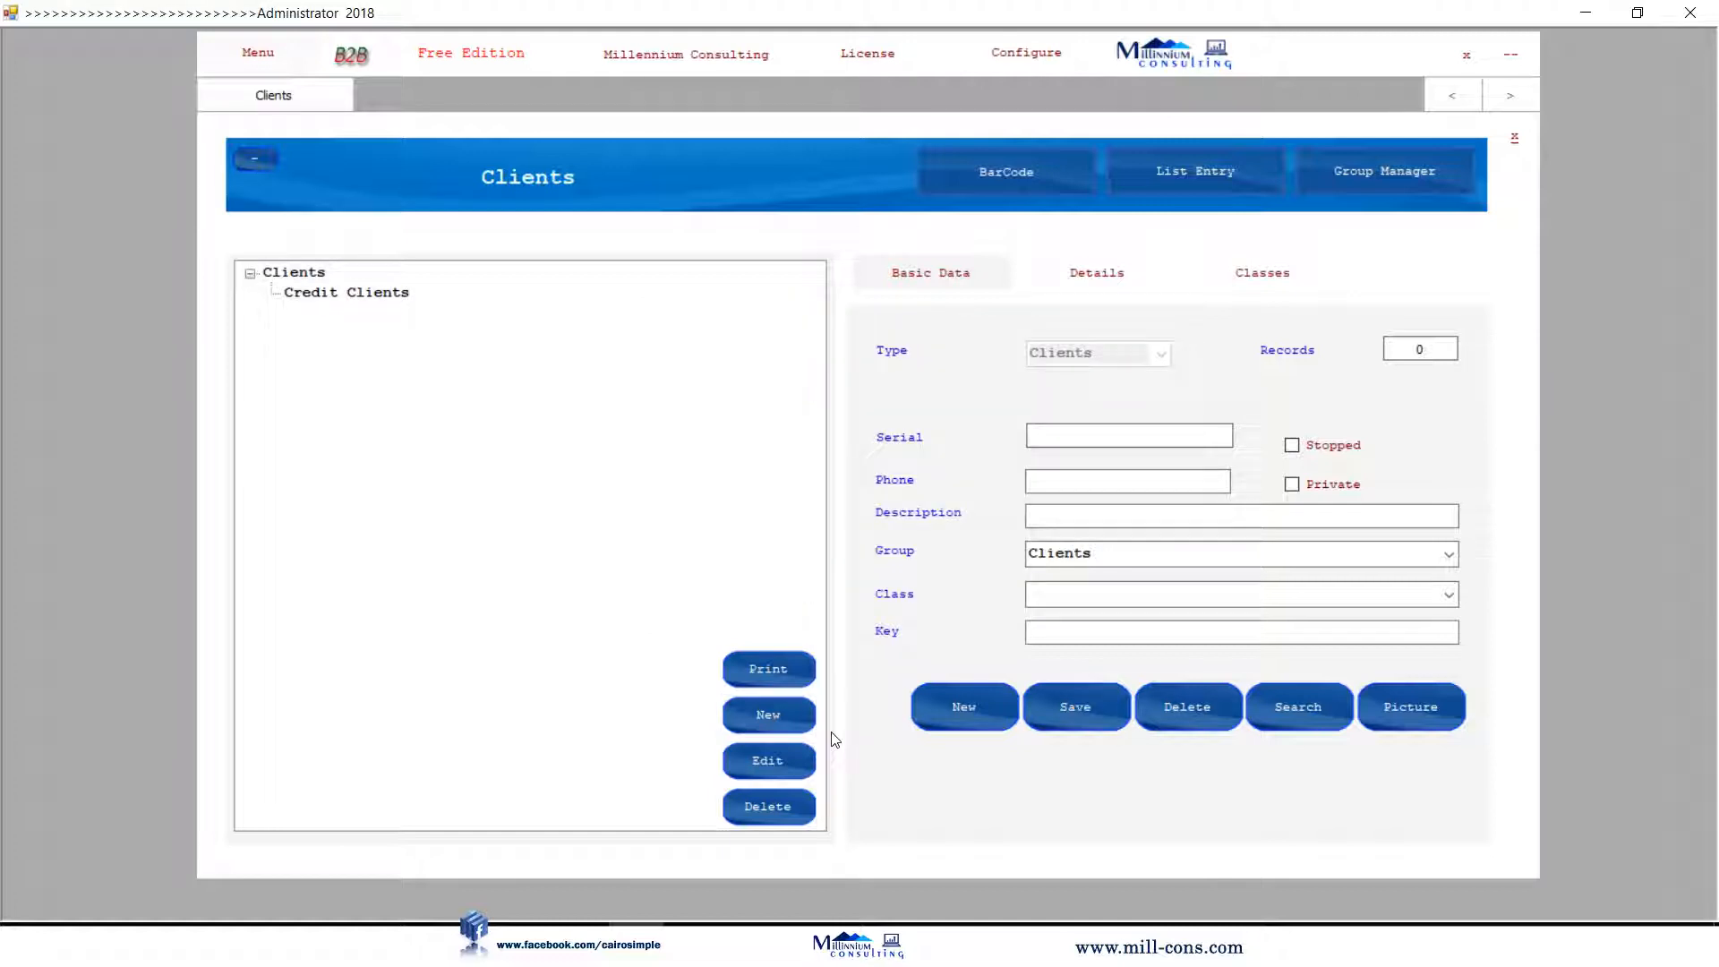
Save client Julia Computers with a phone number in the Credit Clients group.
{"action": "left_click", "coordinate": [372, 295]}
{"action": "left_click", "coordinate": [1135, 516]}
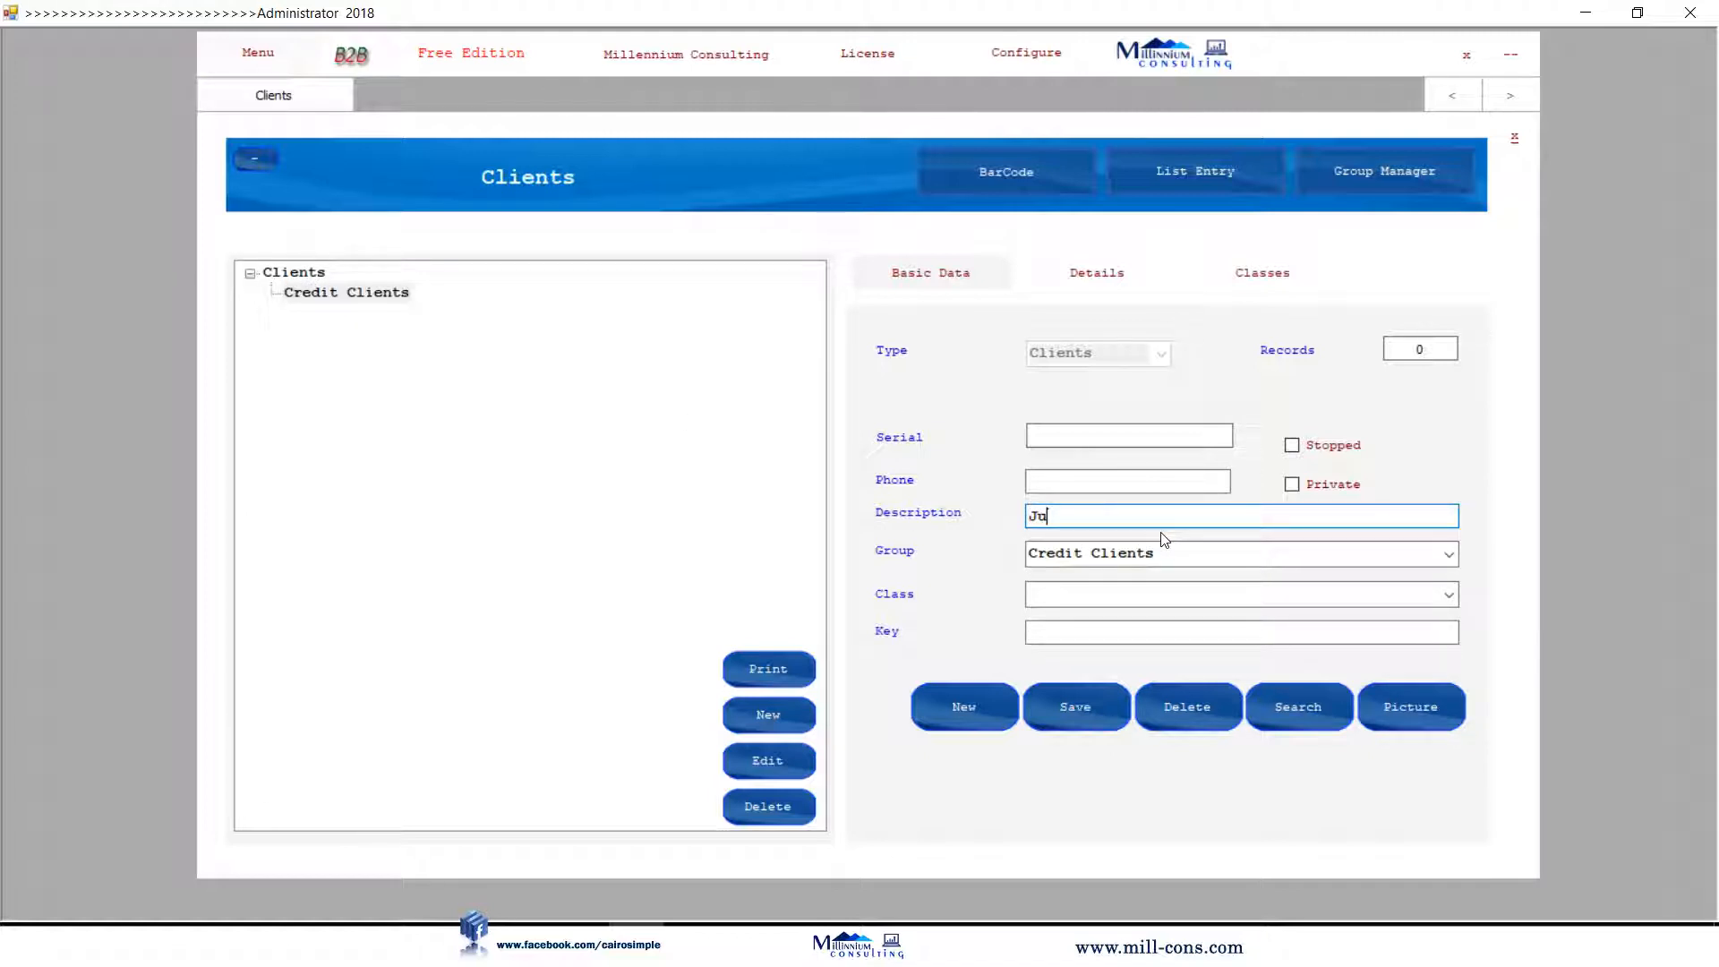
{"action": "type", "text": "Julia Computers"}
{"action": "left_click", "coordinate": [1089, 491]}
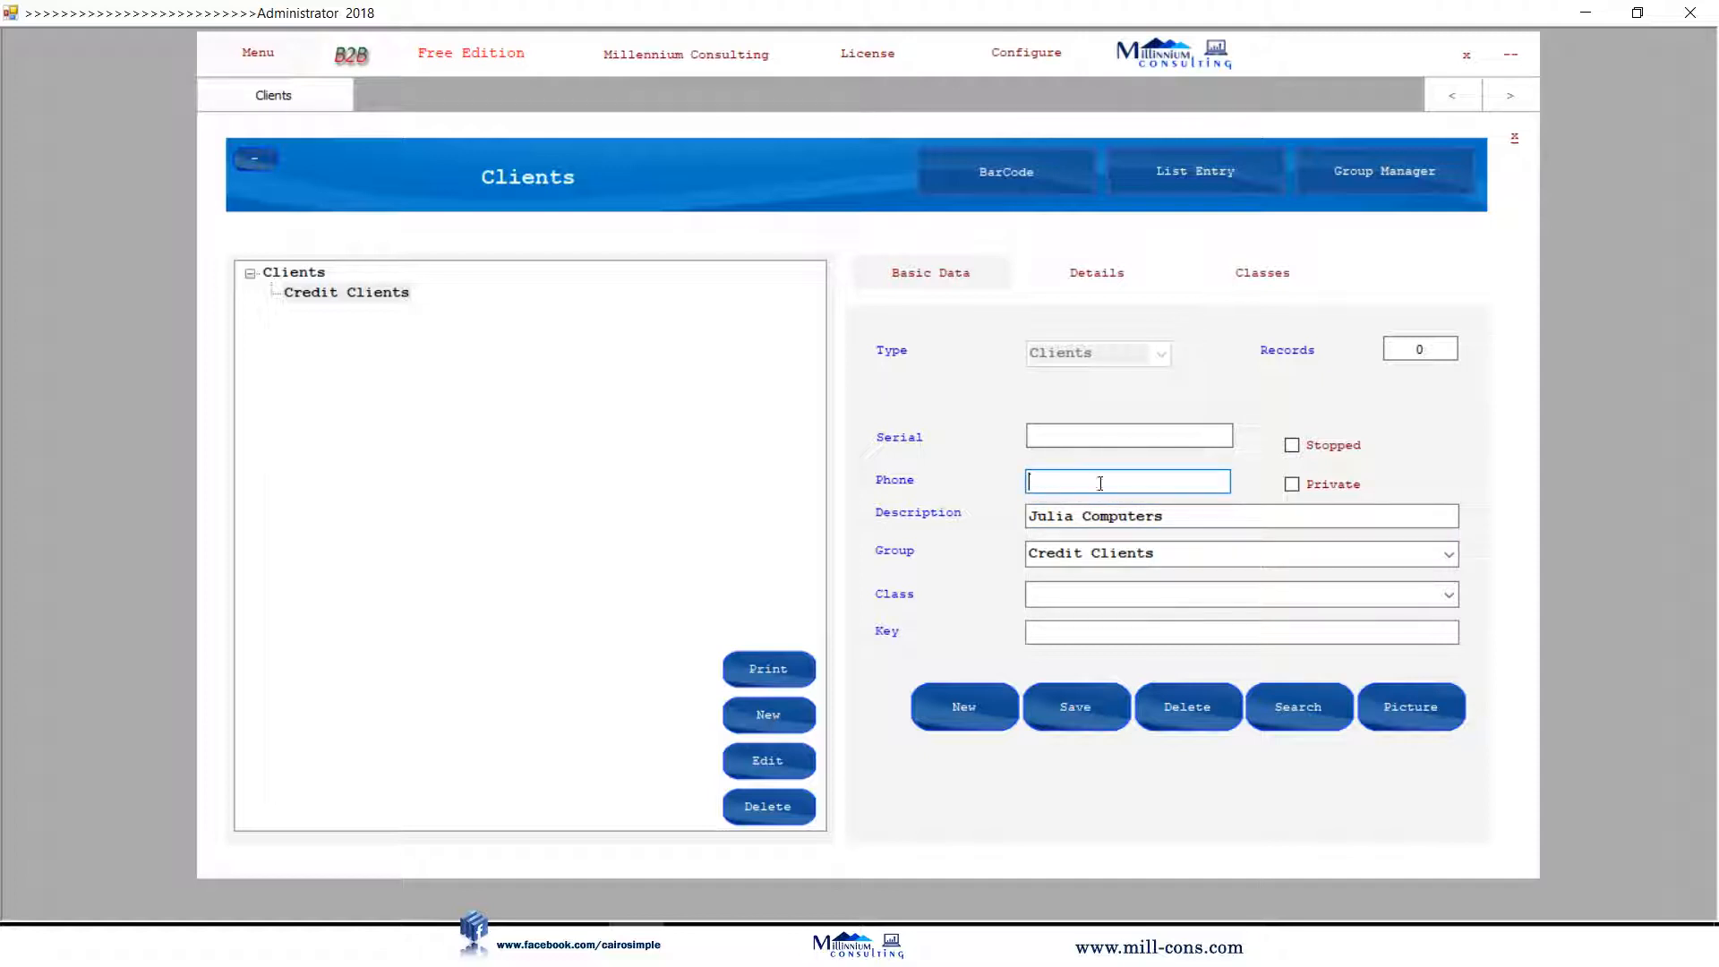
{"action": "type", "text": "051"}
{"action": "left_click", "coordinate": [1088, 706]}
{"action": "left_click", "coordinate": [1517, 143]}
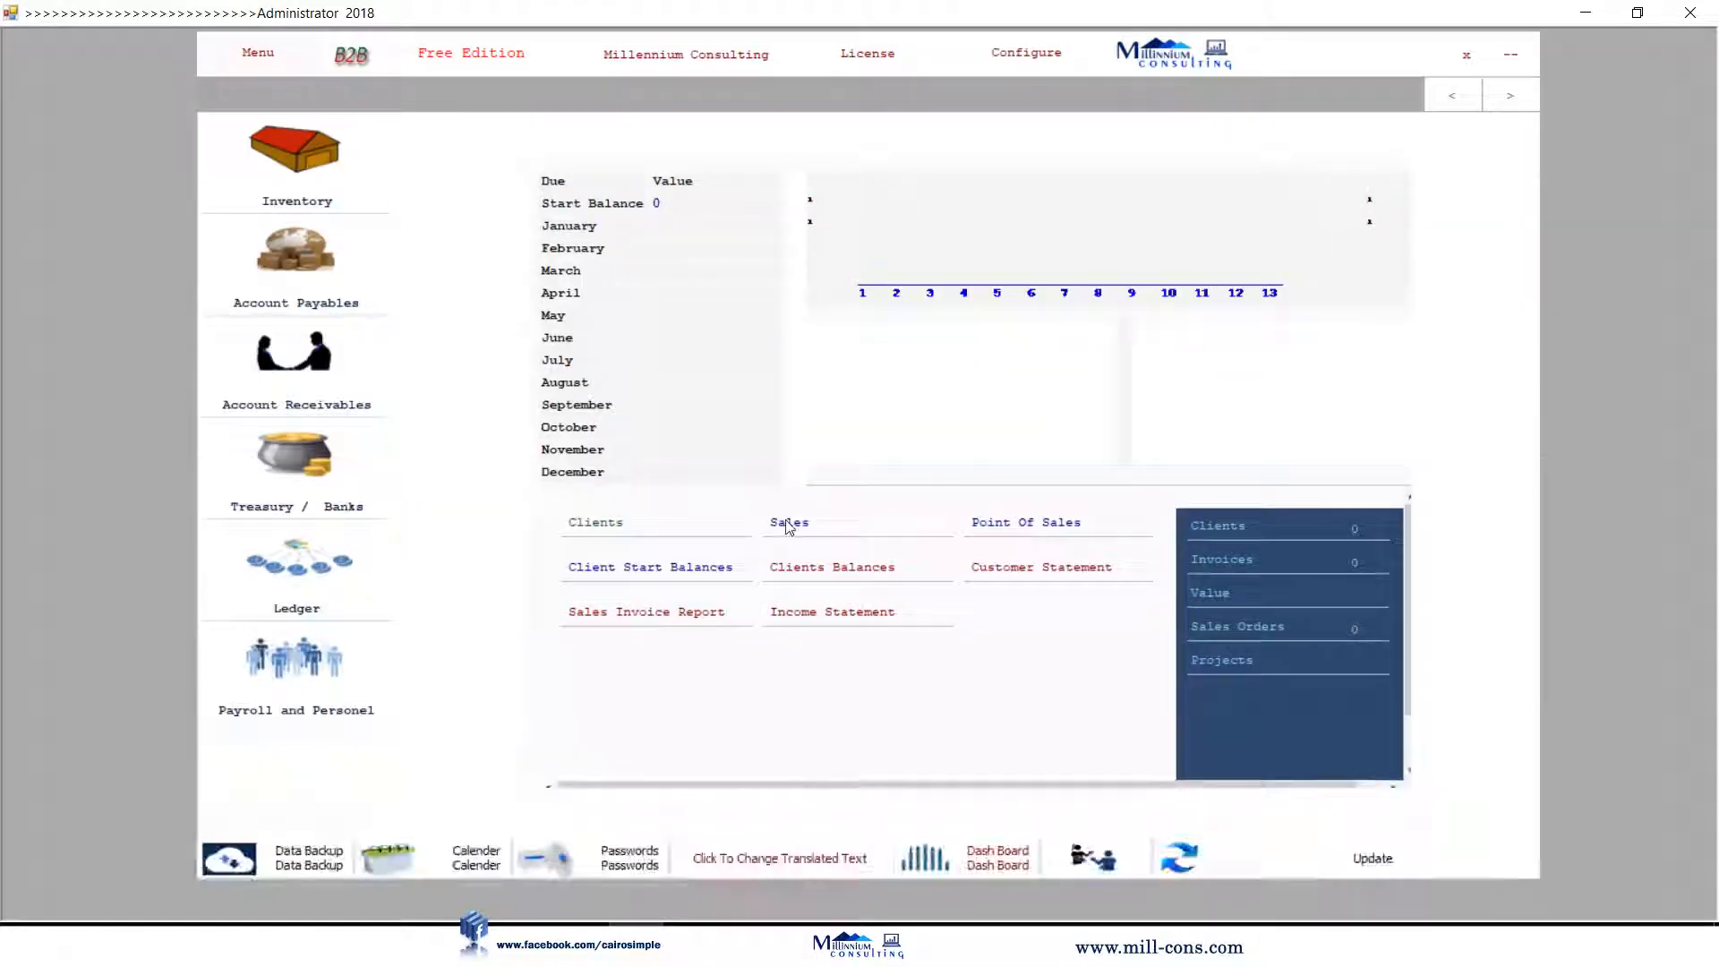
Start a sales invoice billed to Julia Computers.
{"action": "left_click", "coordinate": [790, 517]}
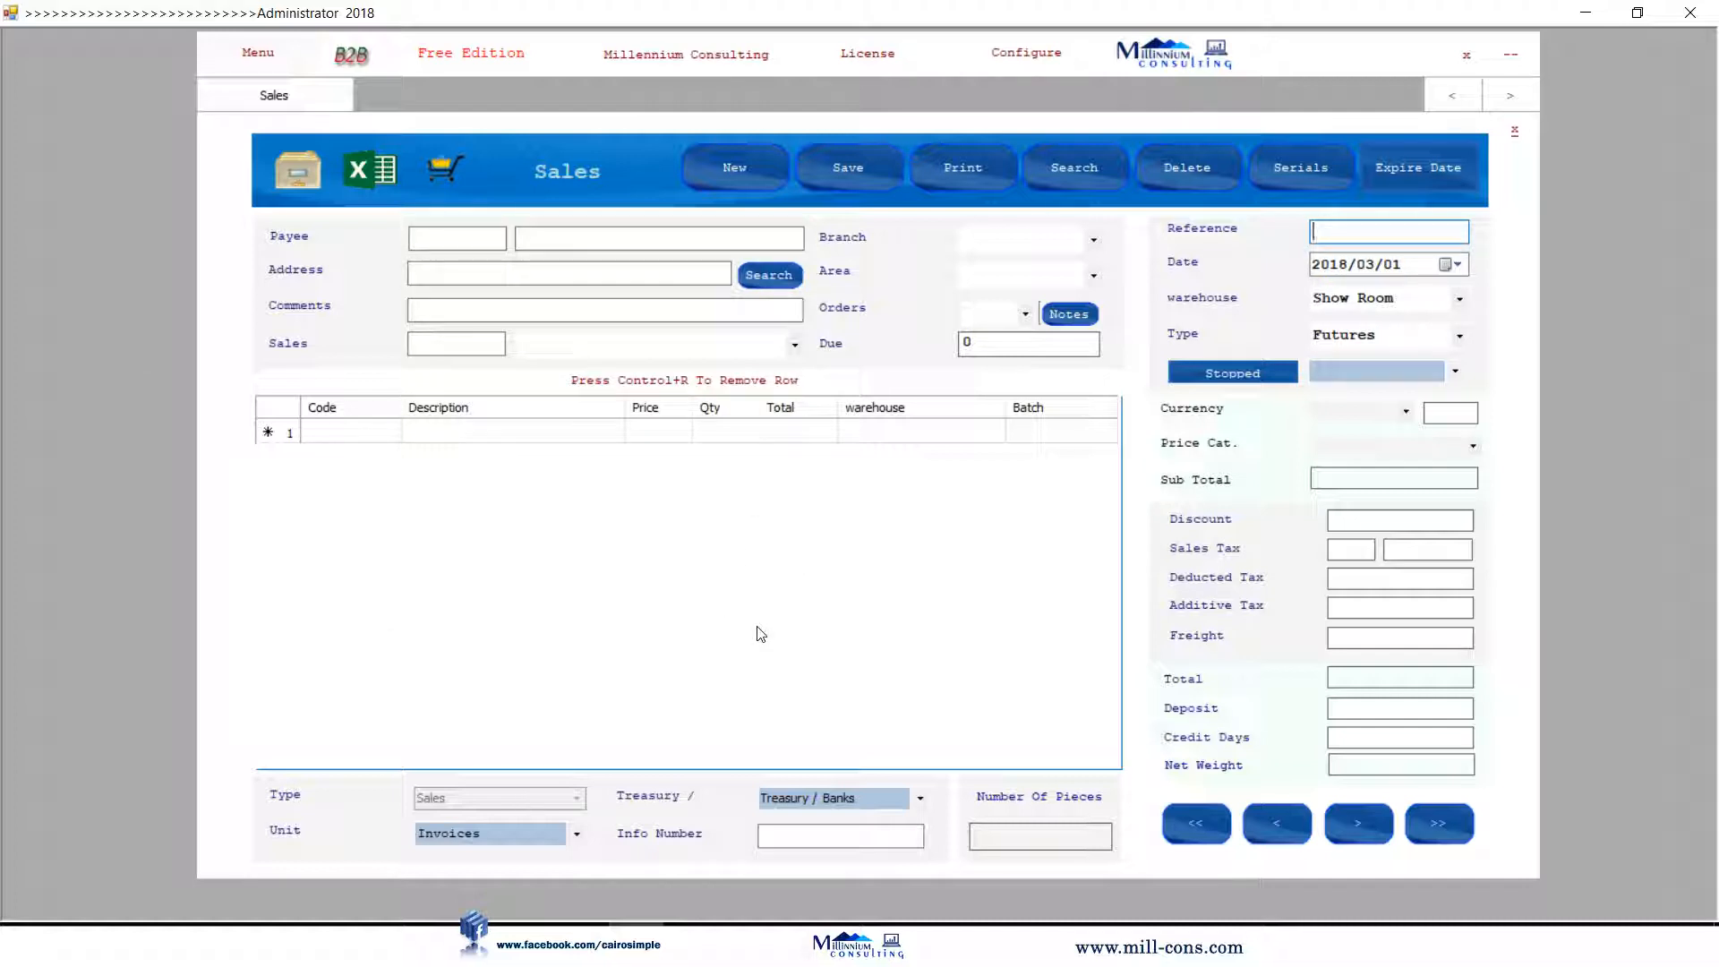
{"action": "left_click", "coordinate": [770, 294]}
{"action": "left_click", "coordinate": [703, 738]}
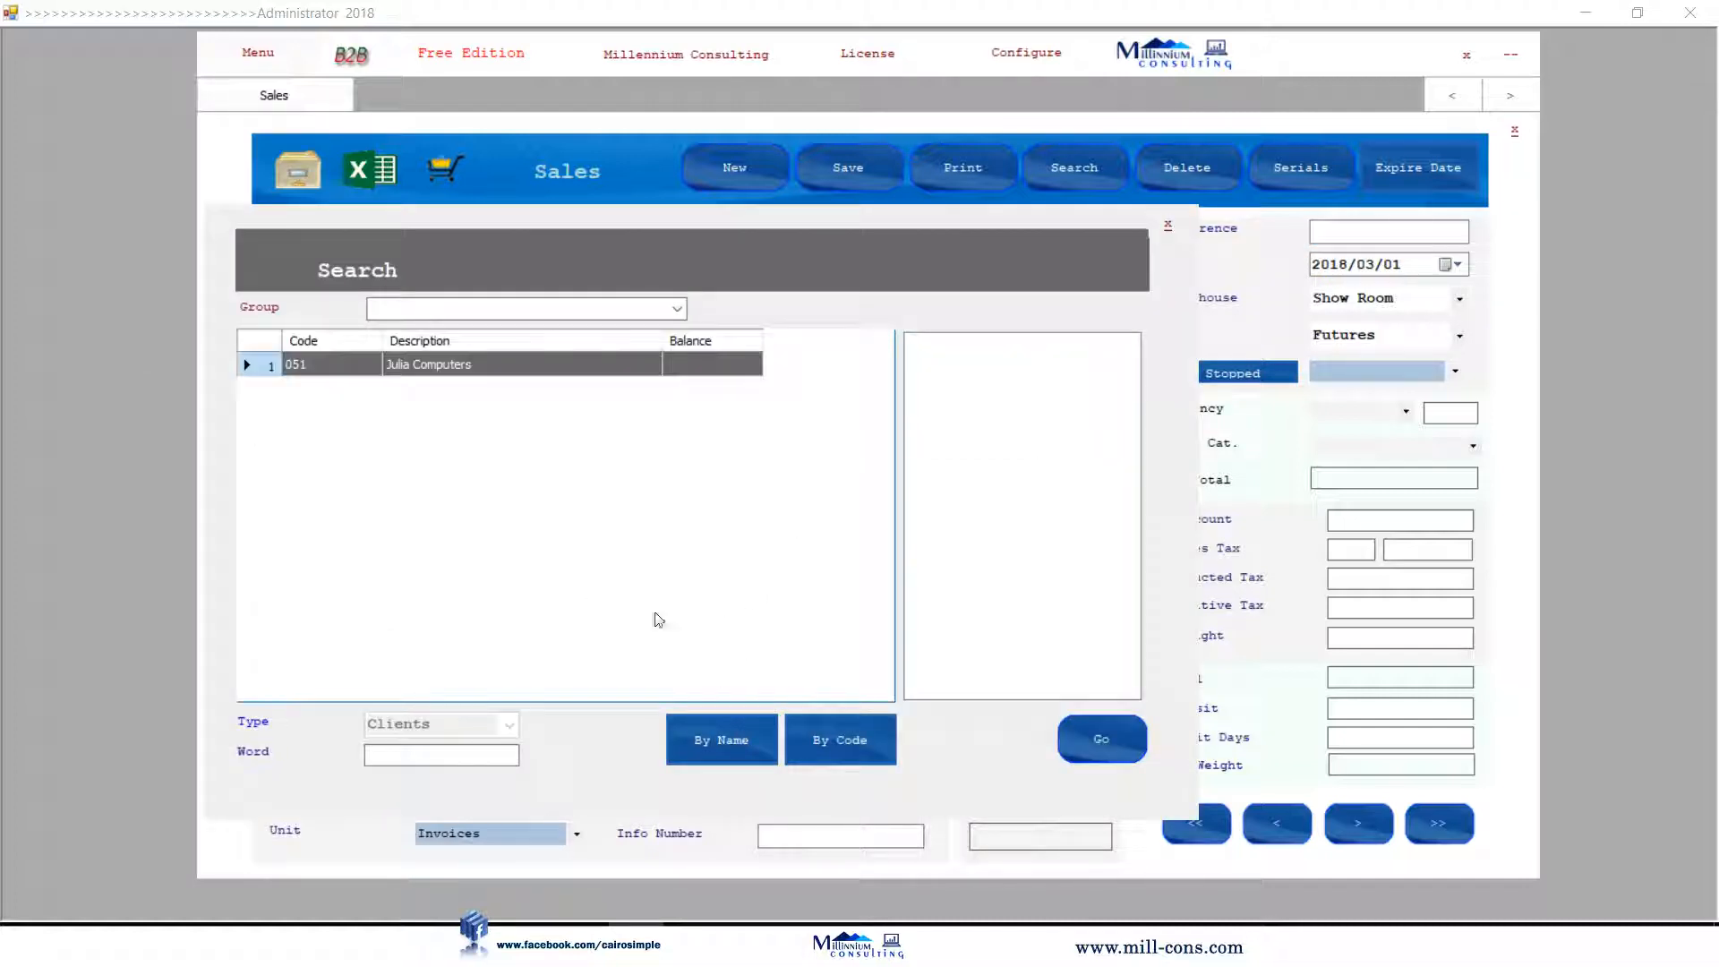
{"action": "left_click", "coordinate": [523, 372]}
{"action": "left_click", "coordinate": [1097, 743]}
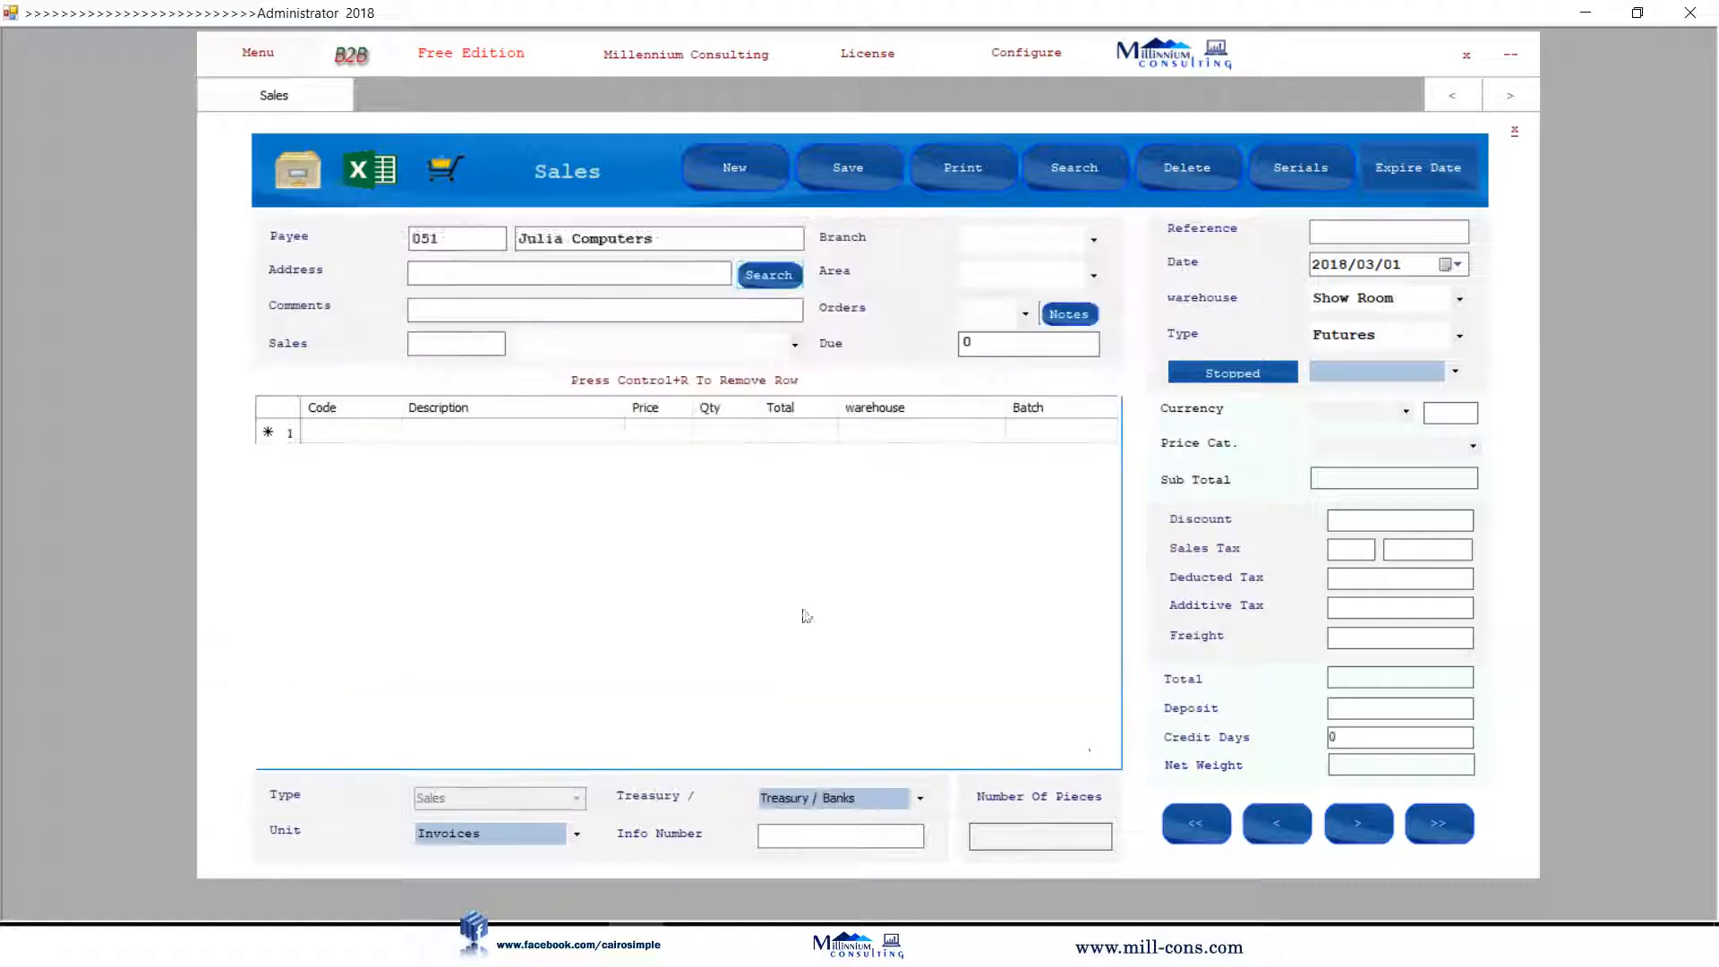
Add products 023 and 022 to the invoice lines.
{"action": "double_click", "coordinate": [474, 434]}
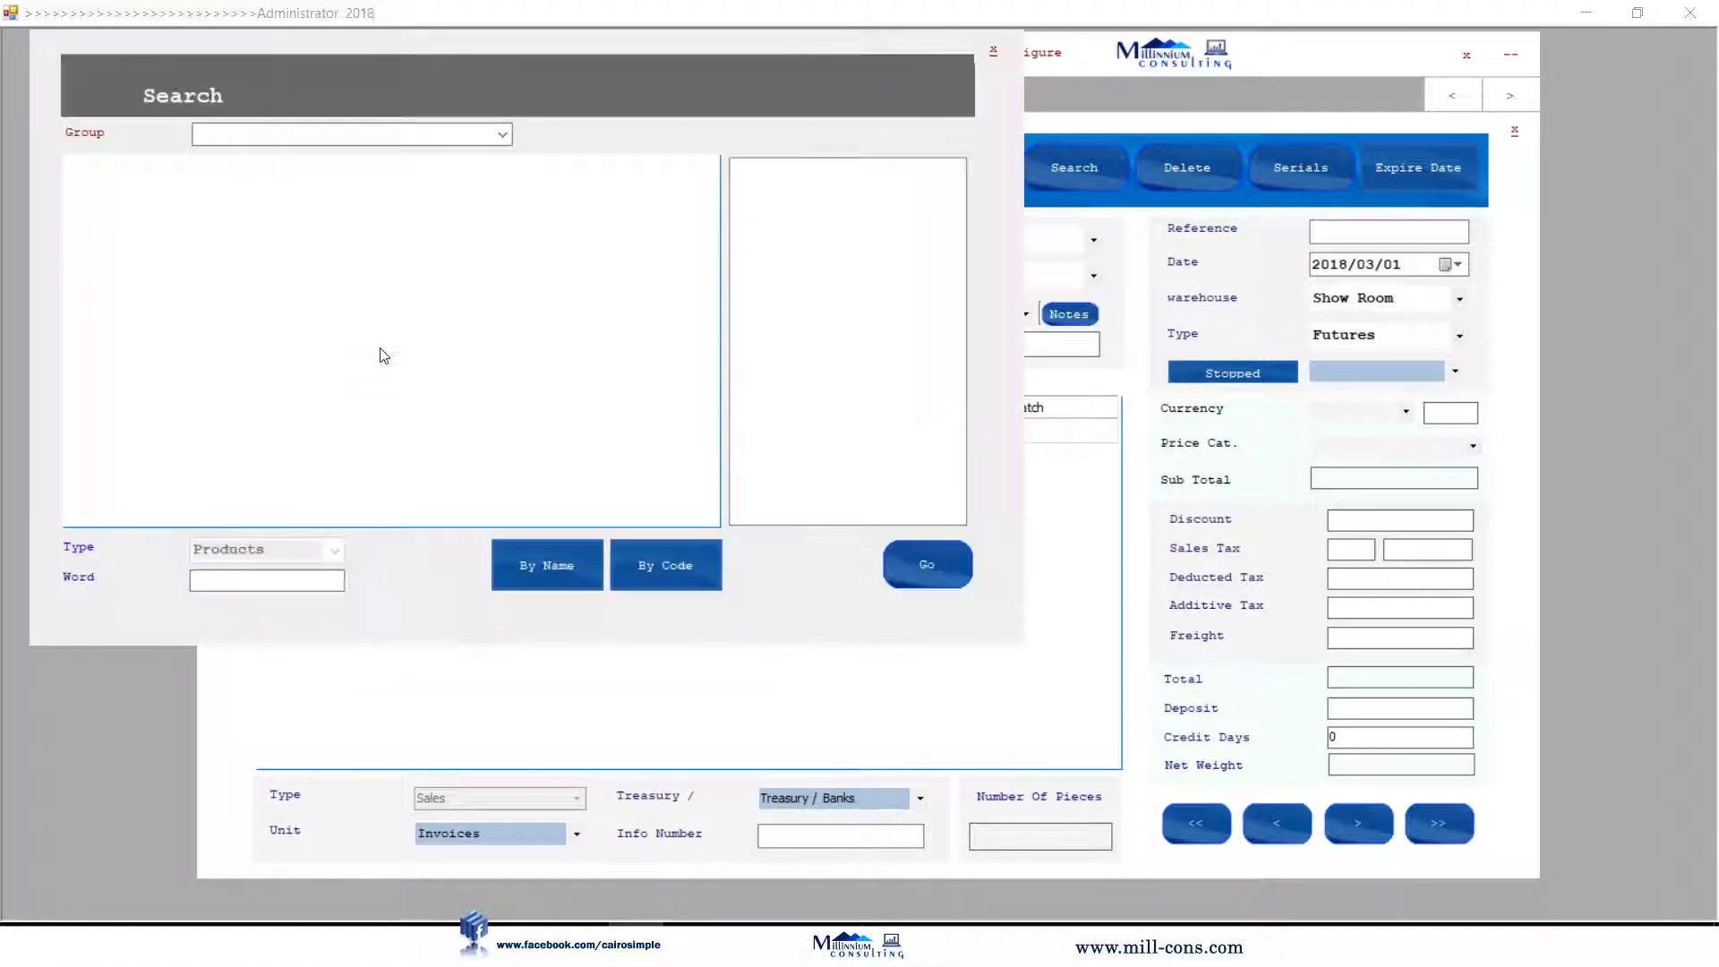
{"action": "left_click", "coordinate": [578, 567]}
{"action": "left_click", "coordinate": [367, 239]}
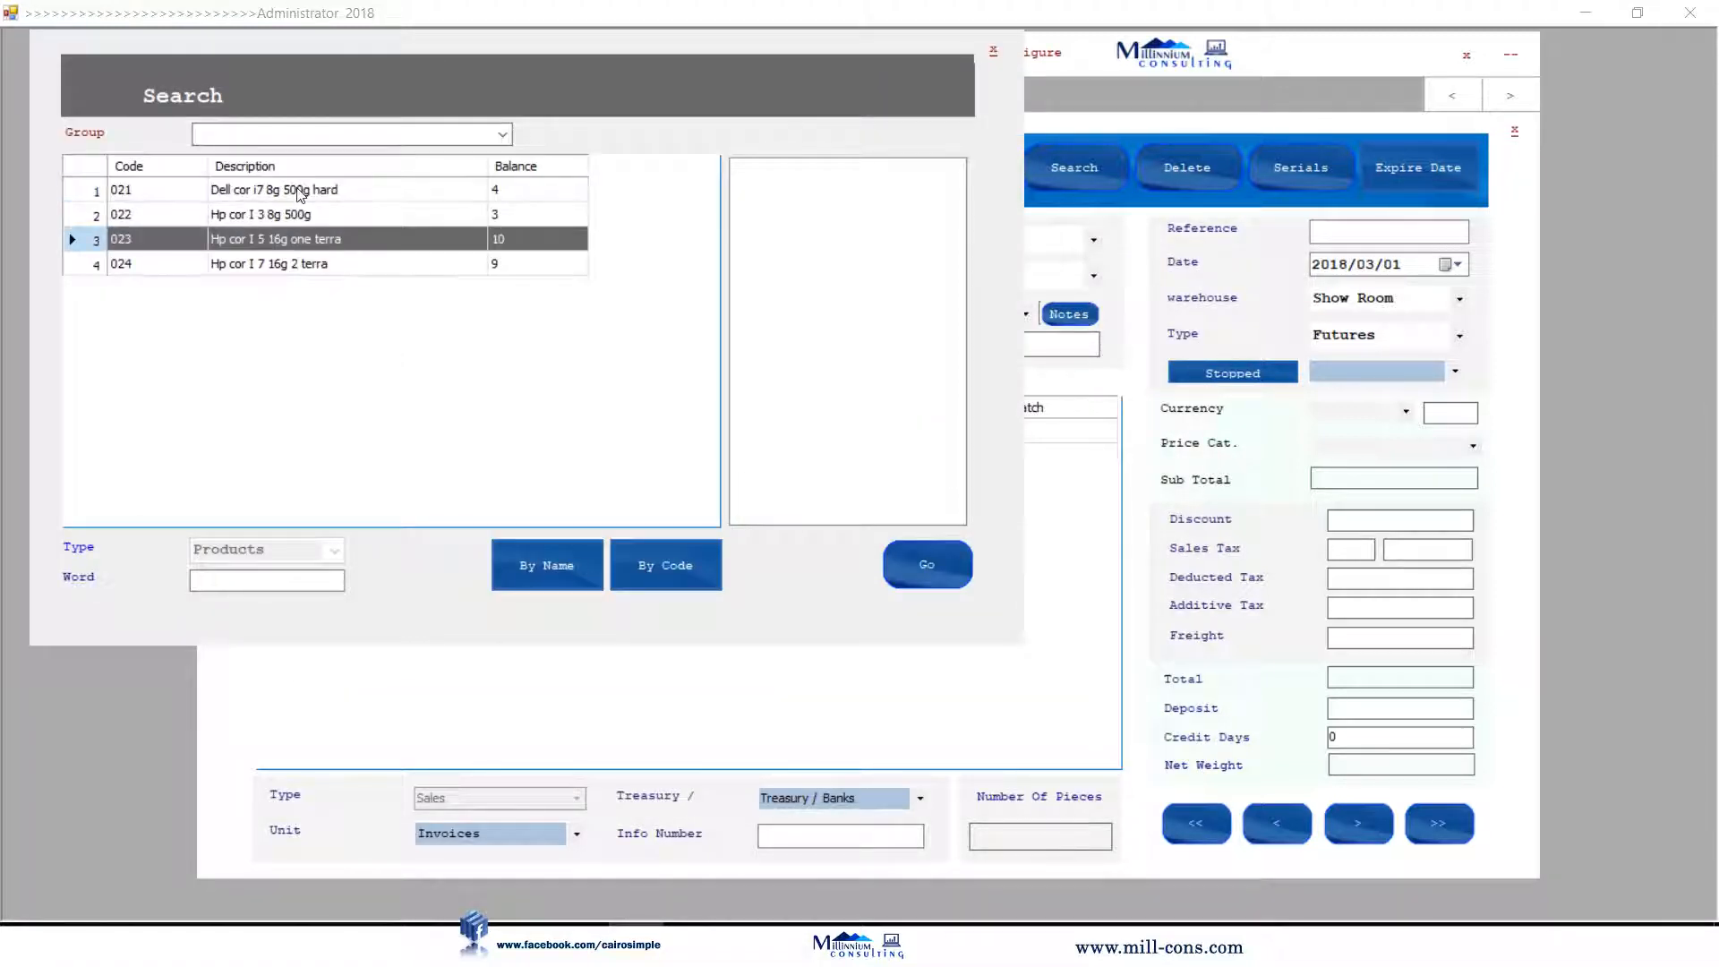
{"action": "left_click", "coordinate": [371, 215]}
{"action": "left_click", "coordinate": [927, 564]}
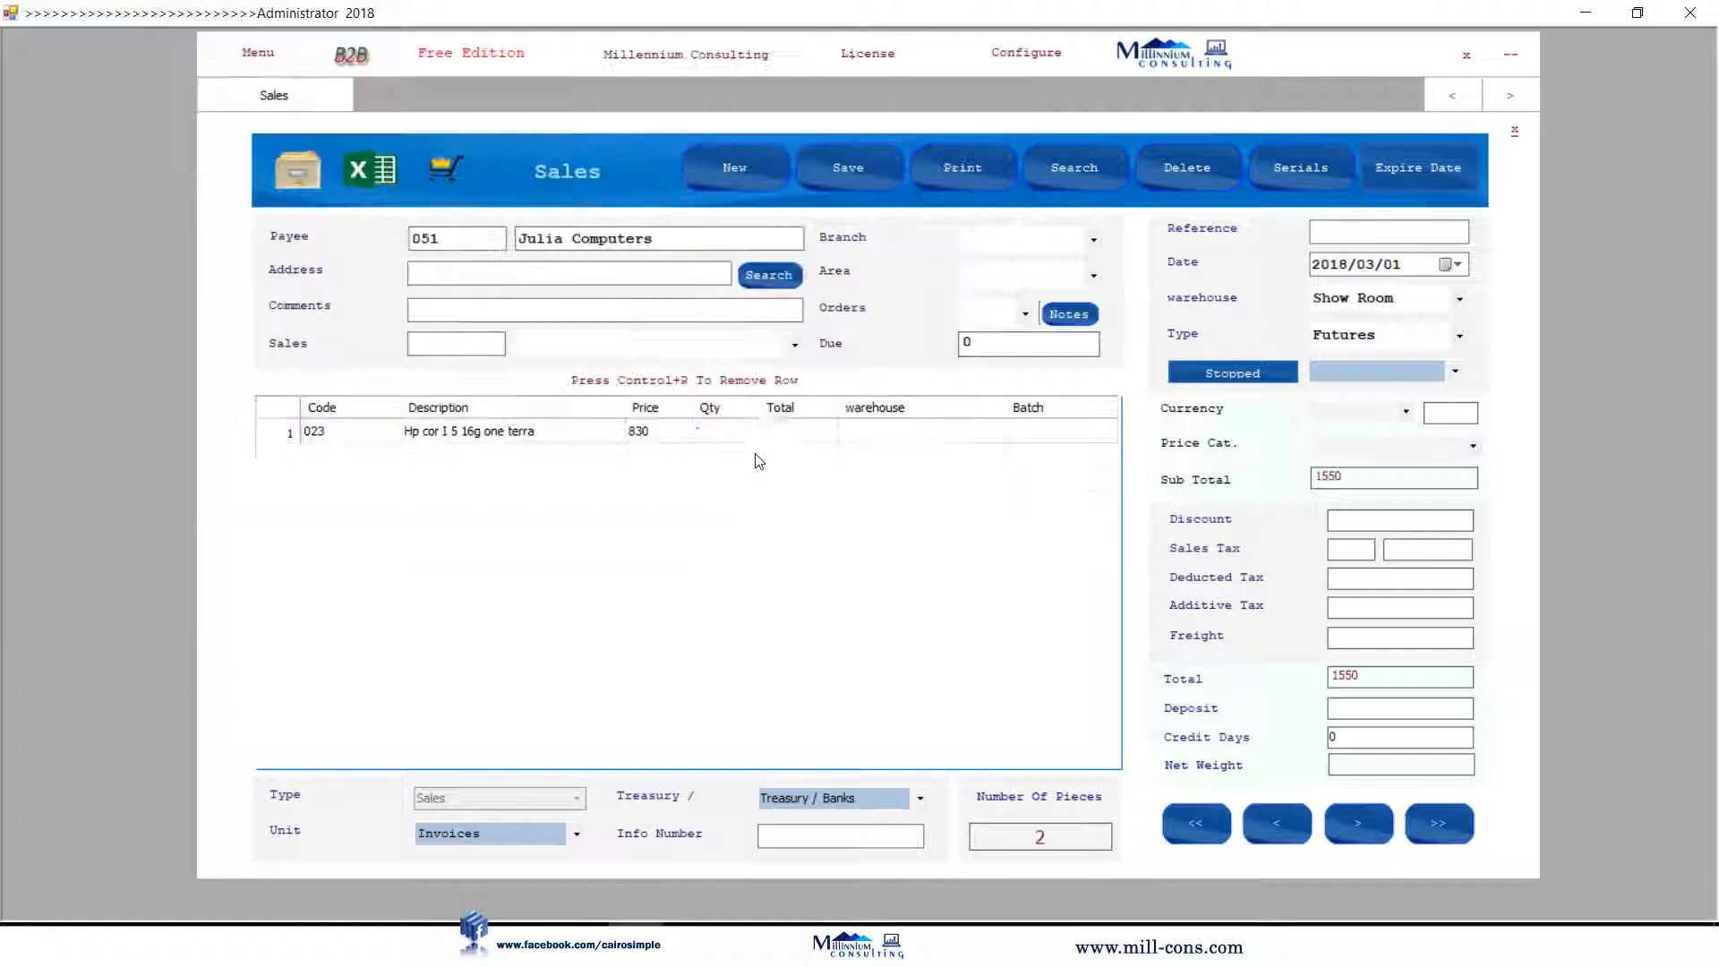
Set quantities 2 and 3 and save the 3820 invoice with its 2000 deposit.
{"action": "left_click", "coordinate": [658, 432]}
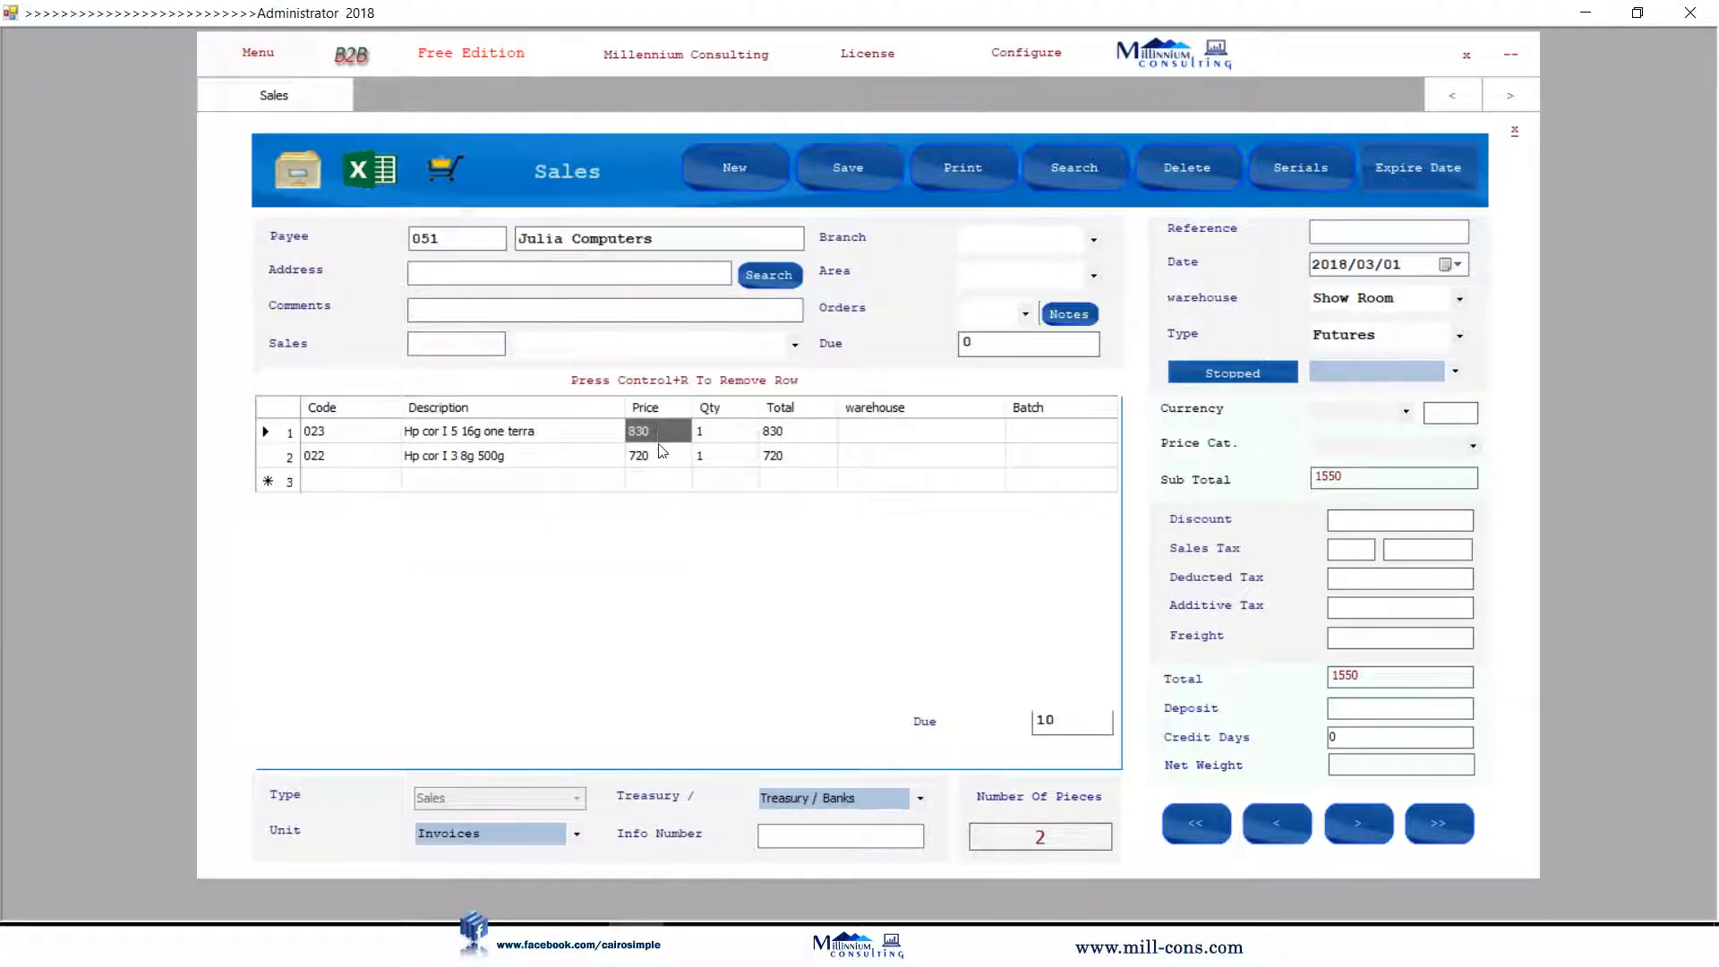
{"action": "left_click", "coordinate": [670, 458]}
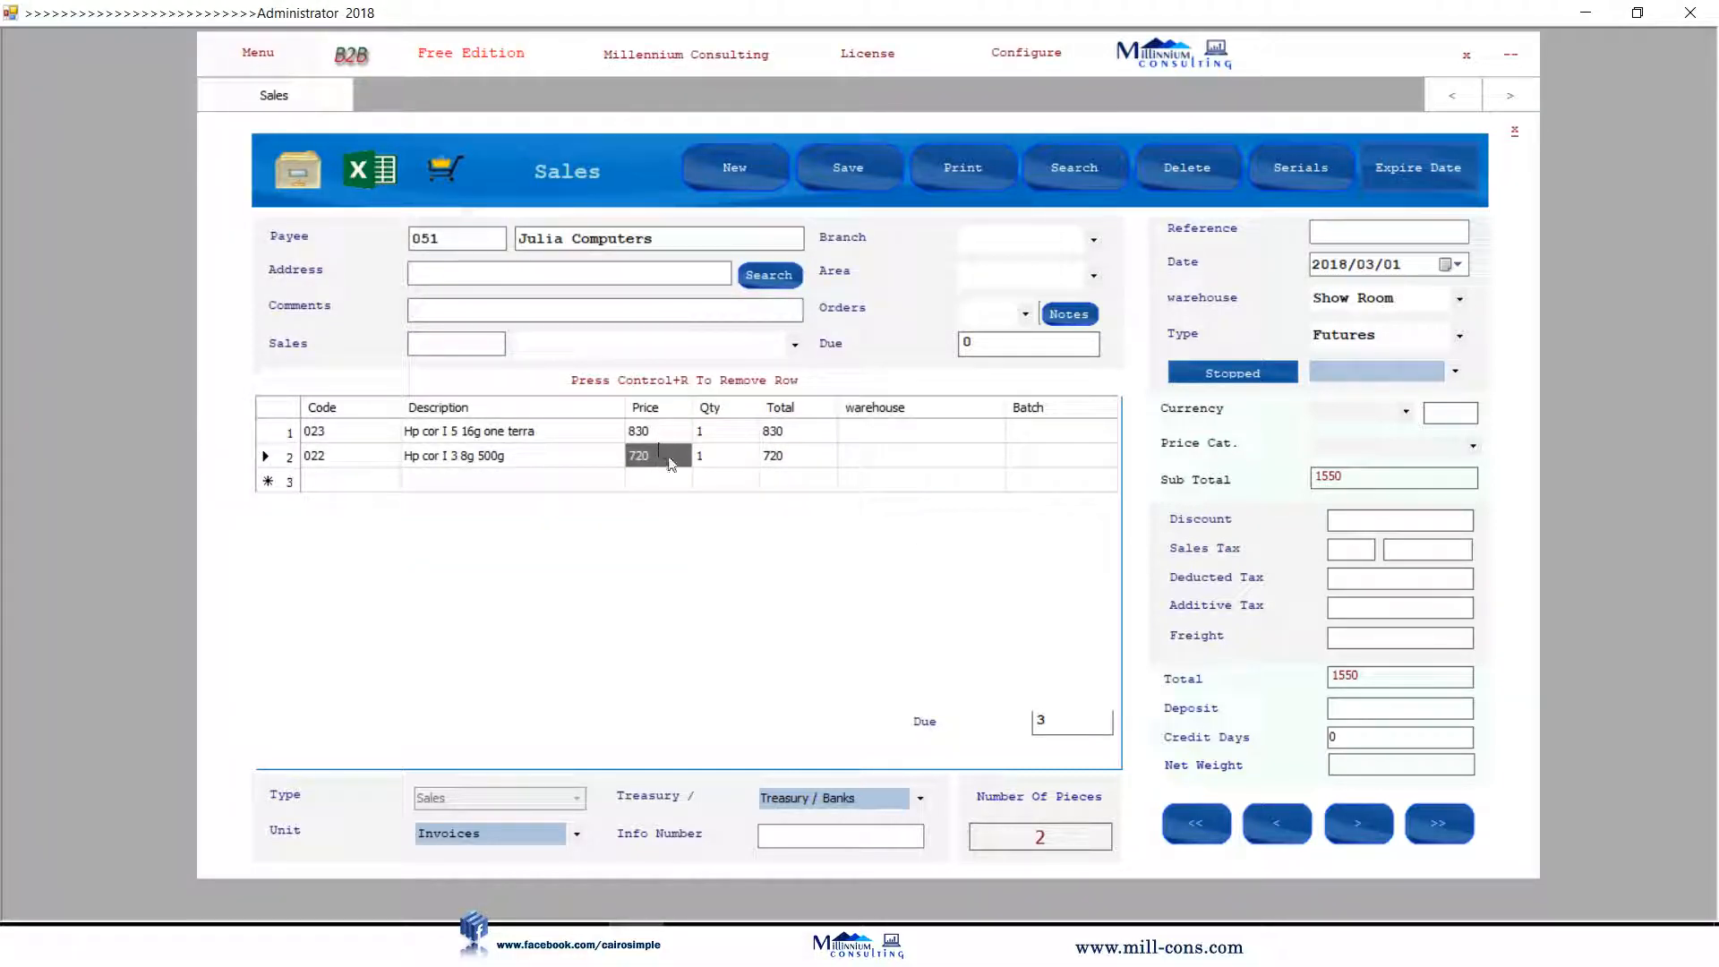
{"action": "left_click", "coordinate": [704, 433]}
{"action": "type", "text": "2"}
{"action": "key", "text": "Return"}
{"action": "type", "text": "3"}
{"action": "left_click", "coordinate": [725, 433]}
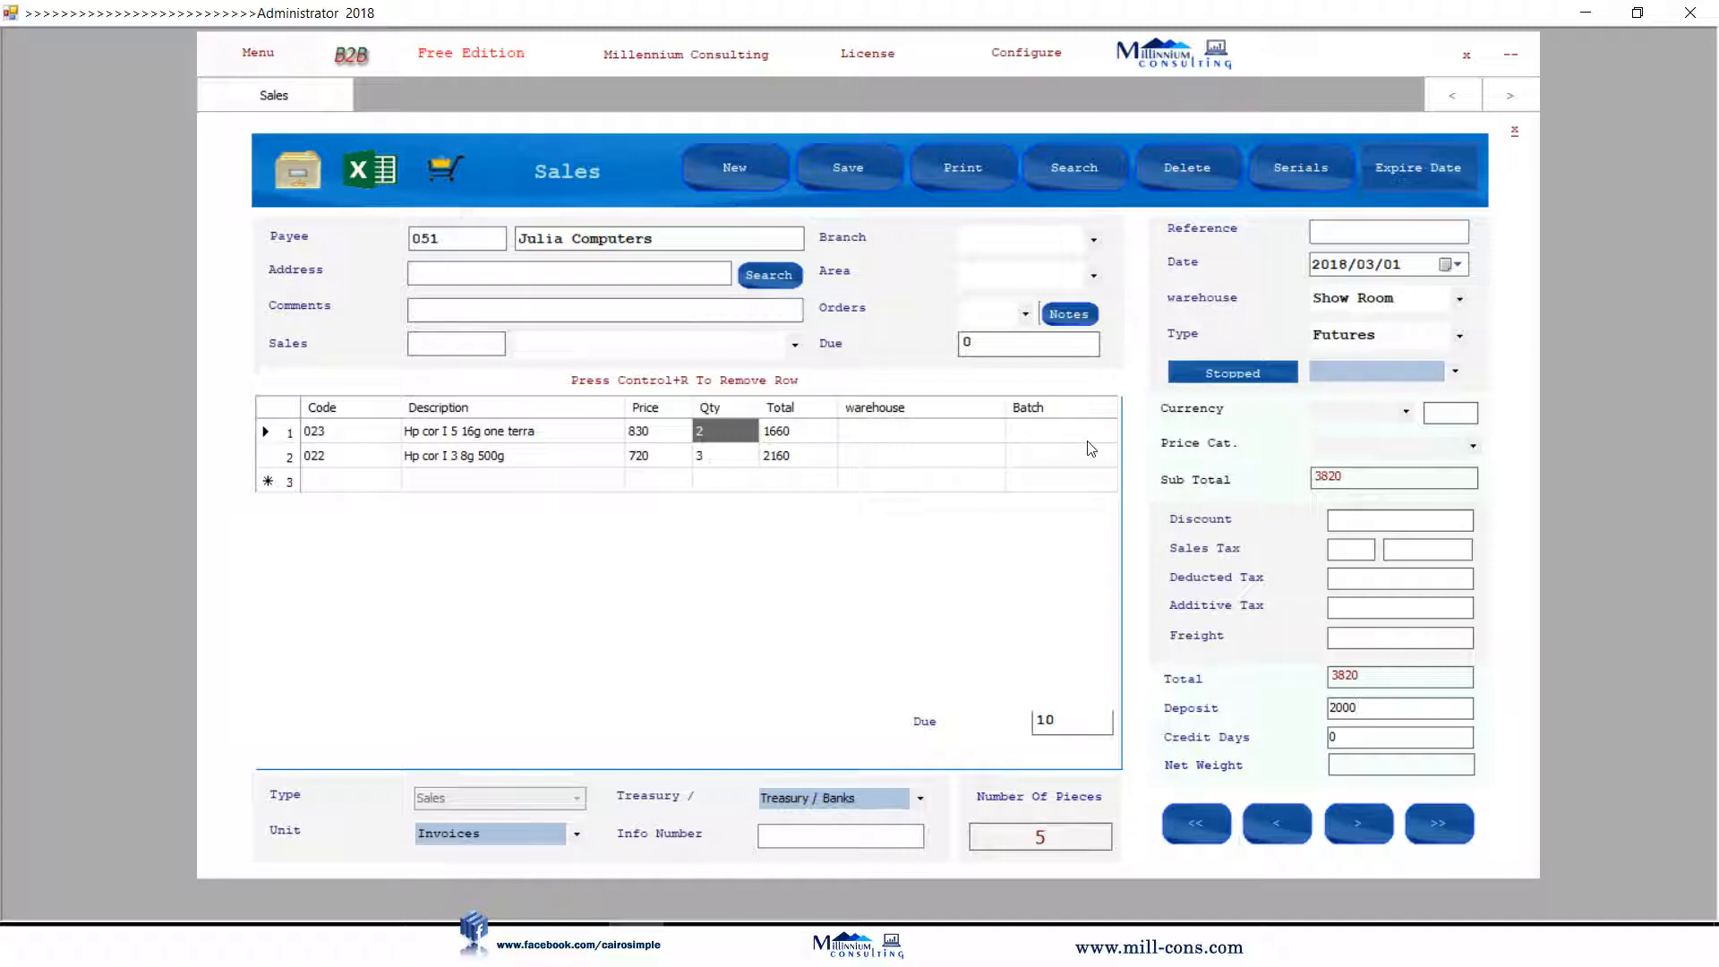
{"action": "left_click", "coordinate": [887, 179]}
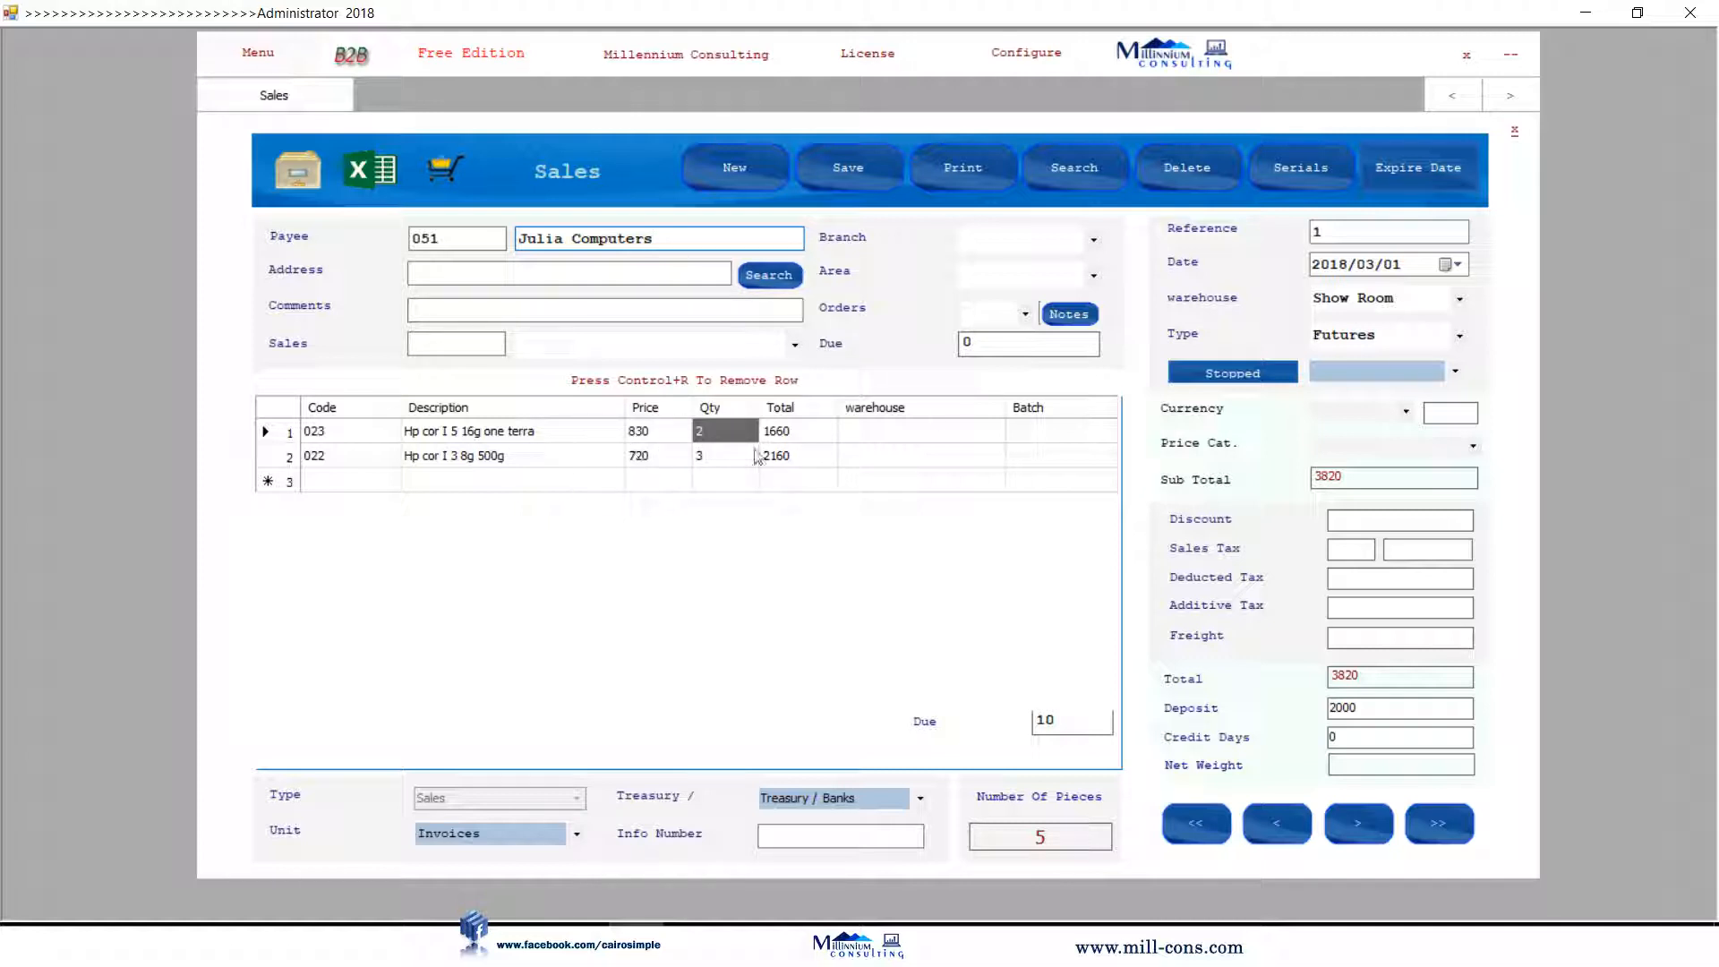
{"action": "left_click", "coordinate": [1514, 131]}
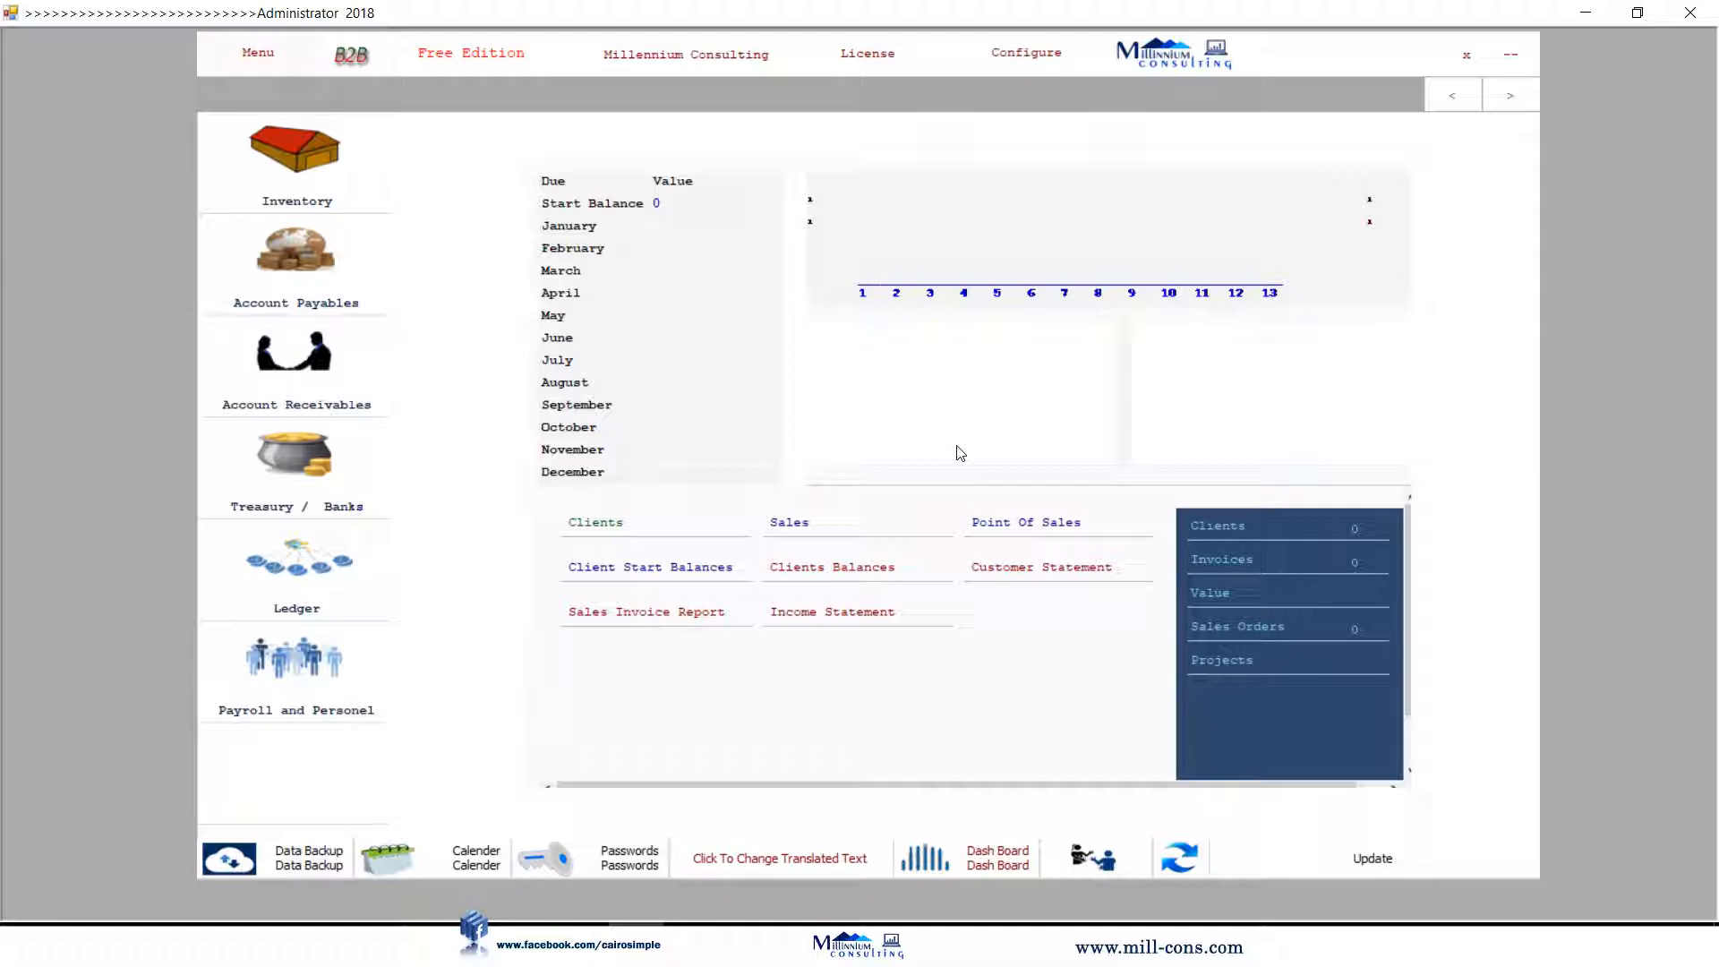
{"action": "left_click", "coordinate": [839, 567]}
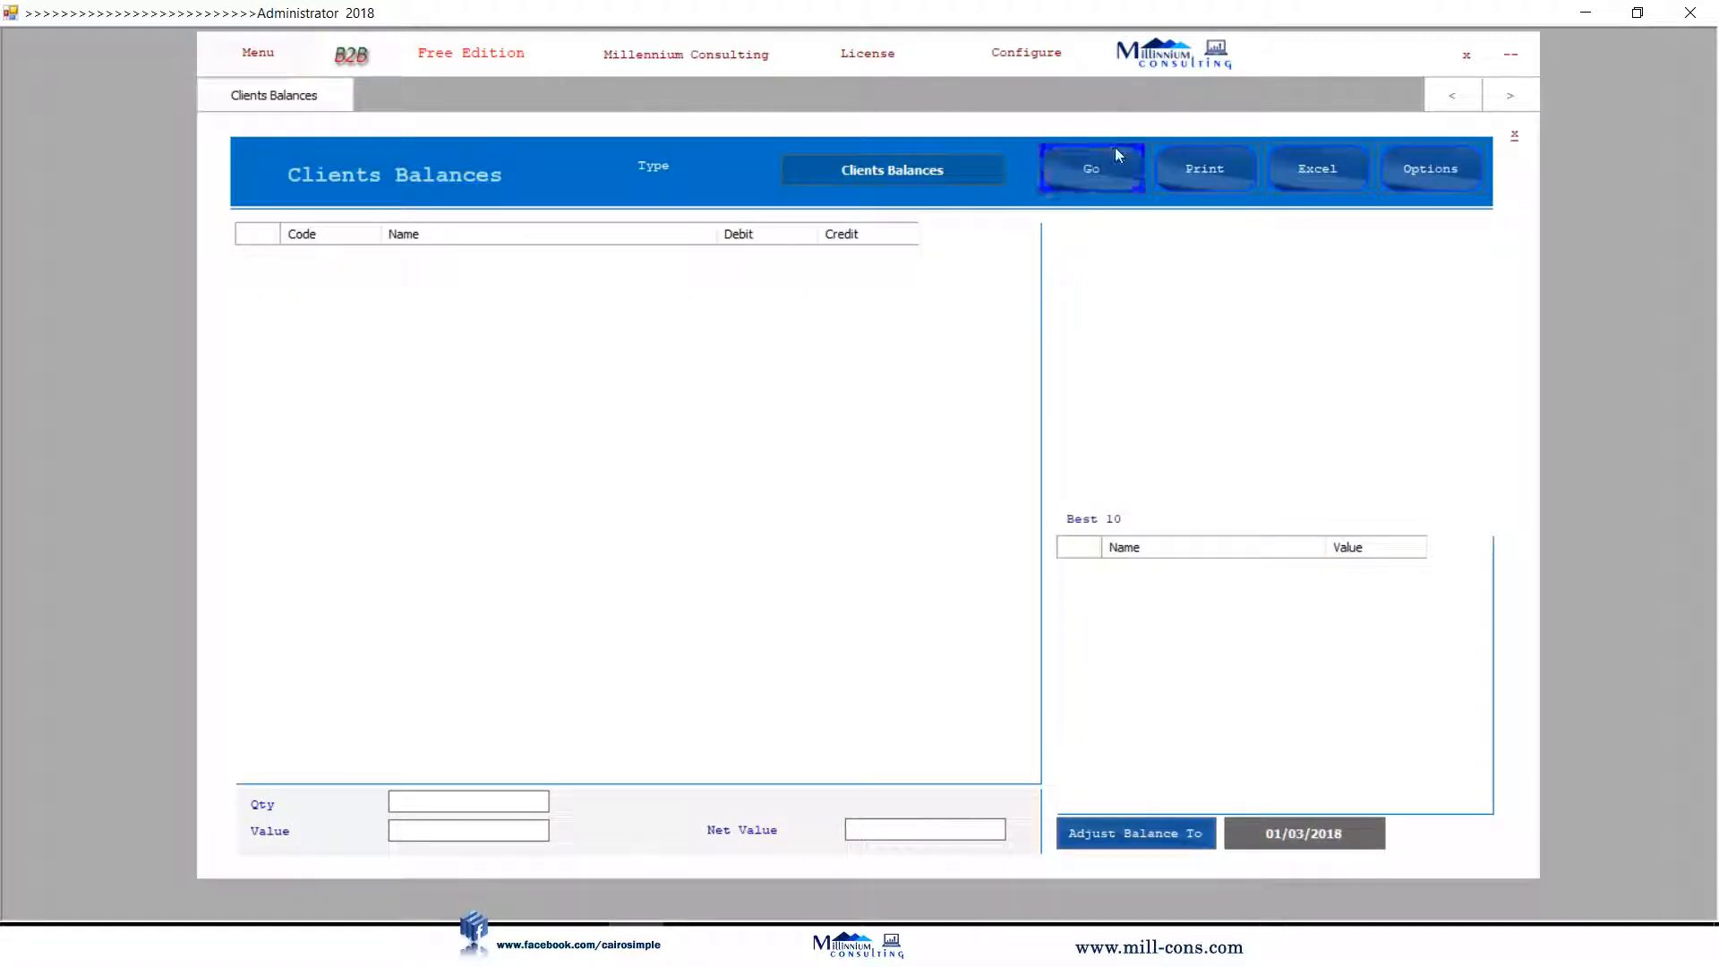
{"action": "left_click", "coordinate": [1116, 154]}
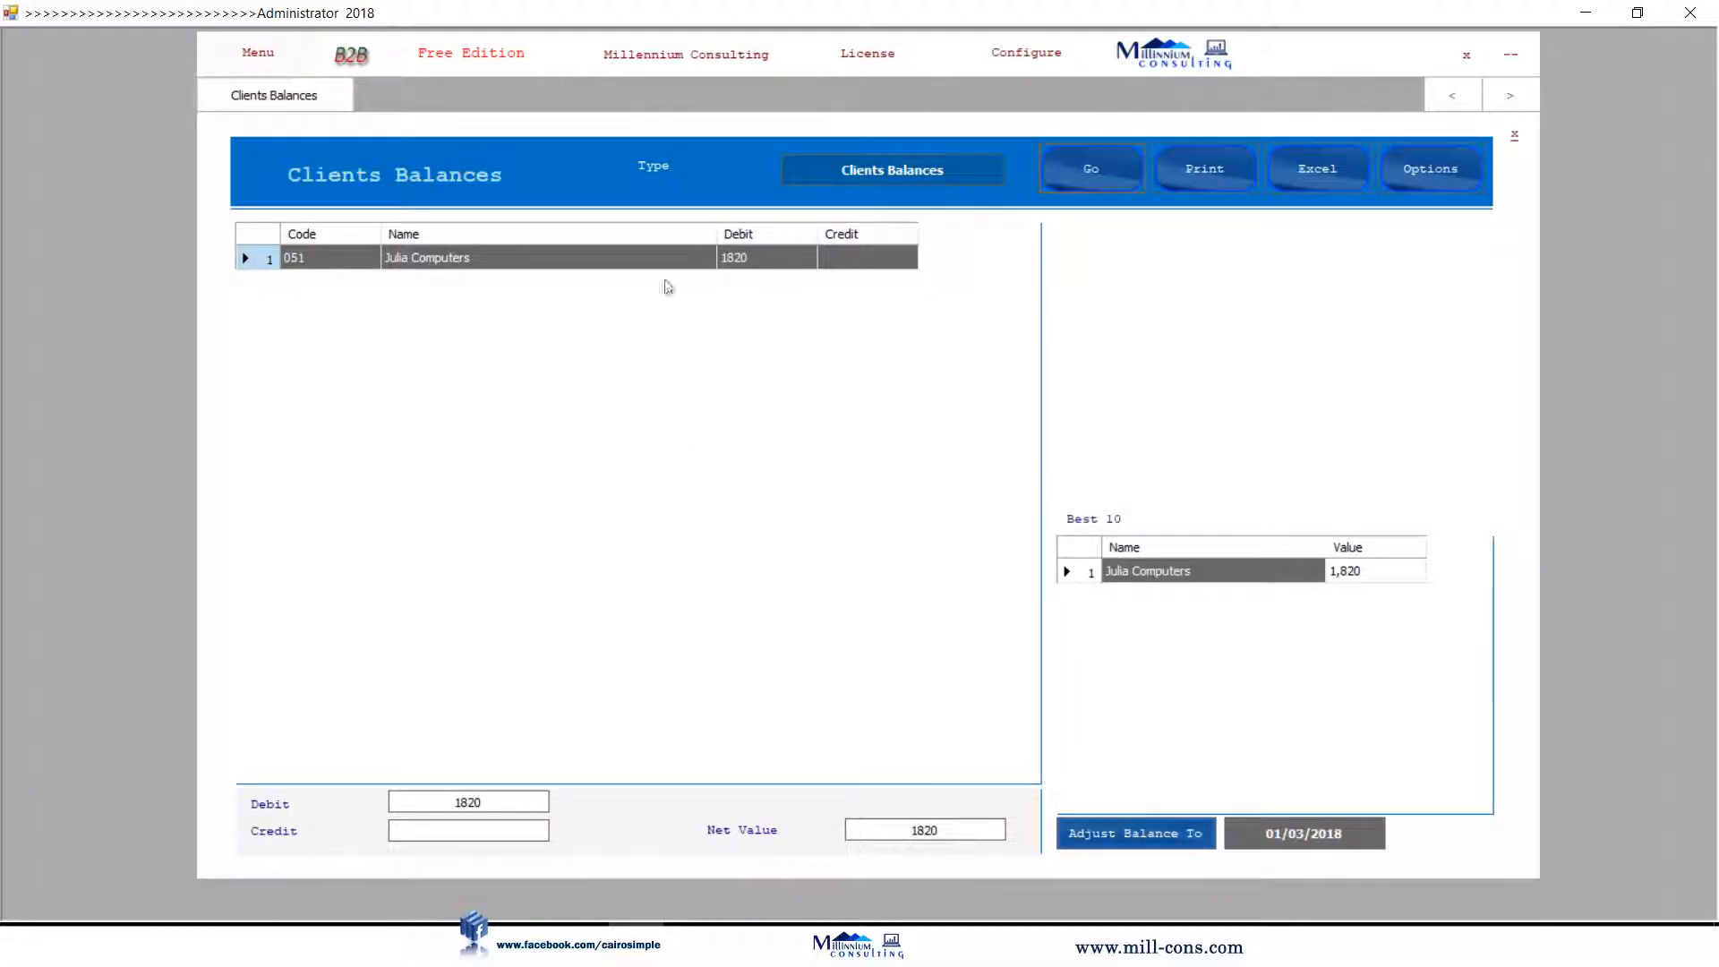
{"action": "double_click", "coordinate": [769, 263]}
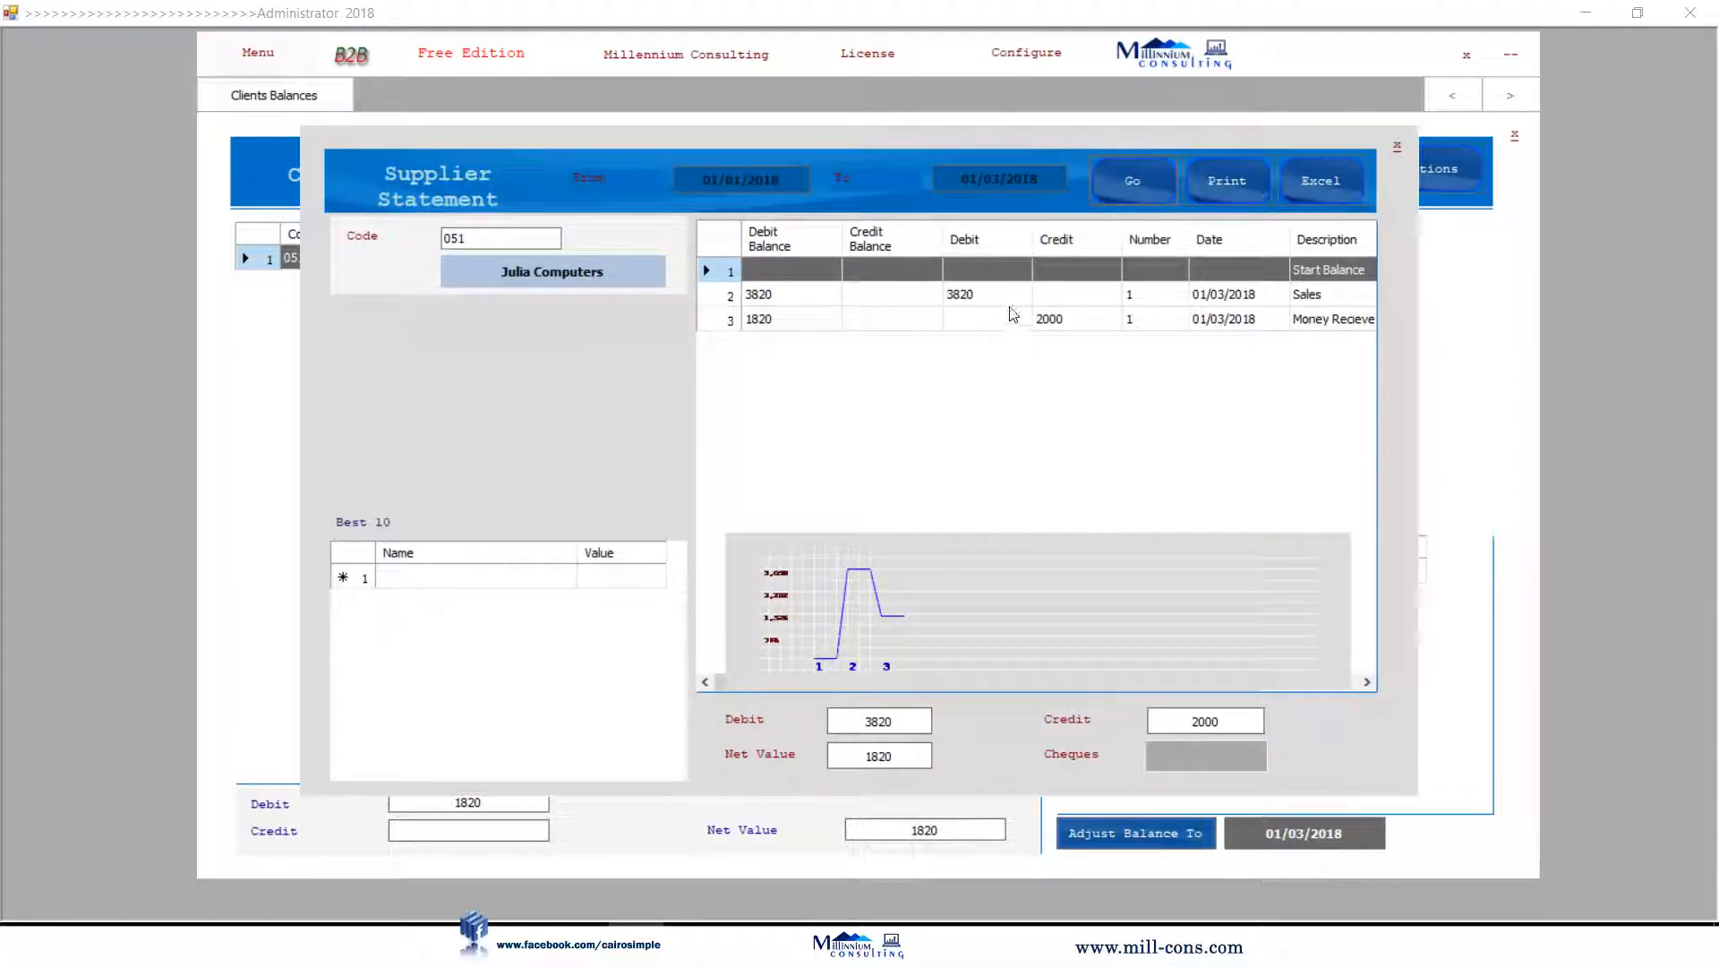
{"action": "left_click", "coordinate": [1126, 299]}
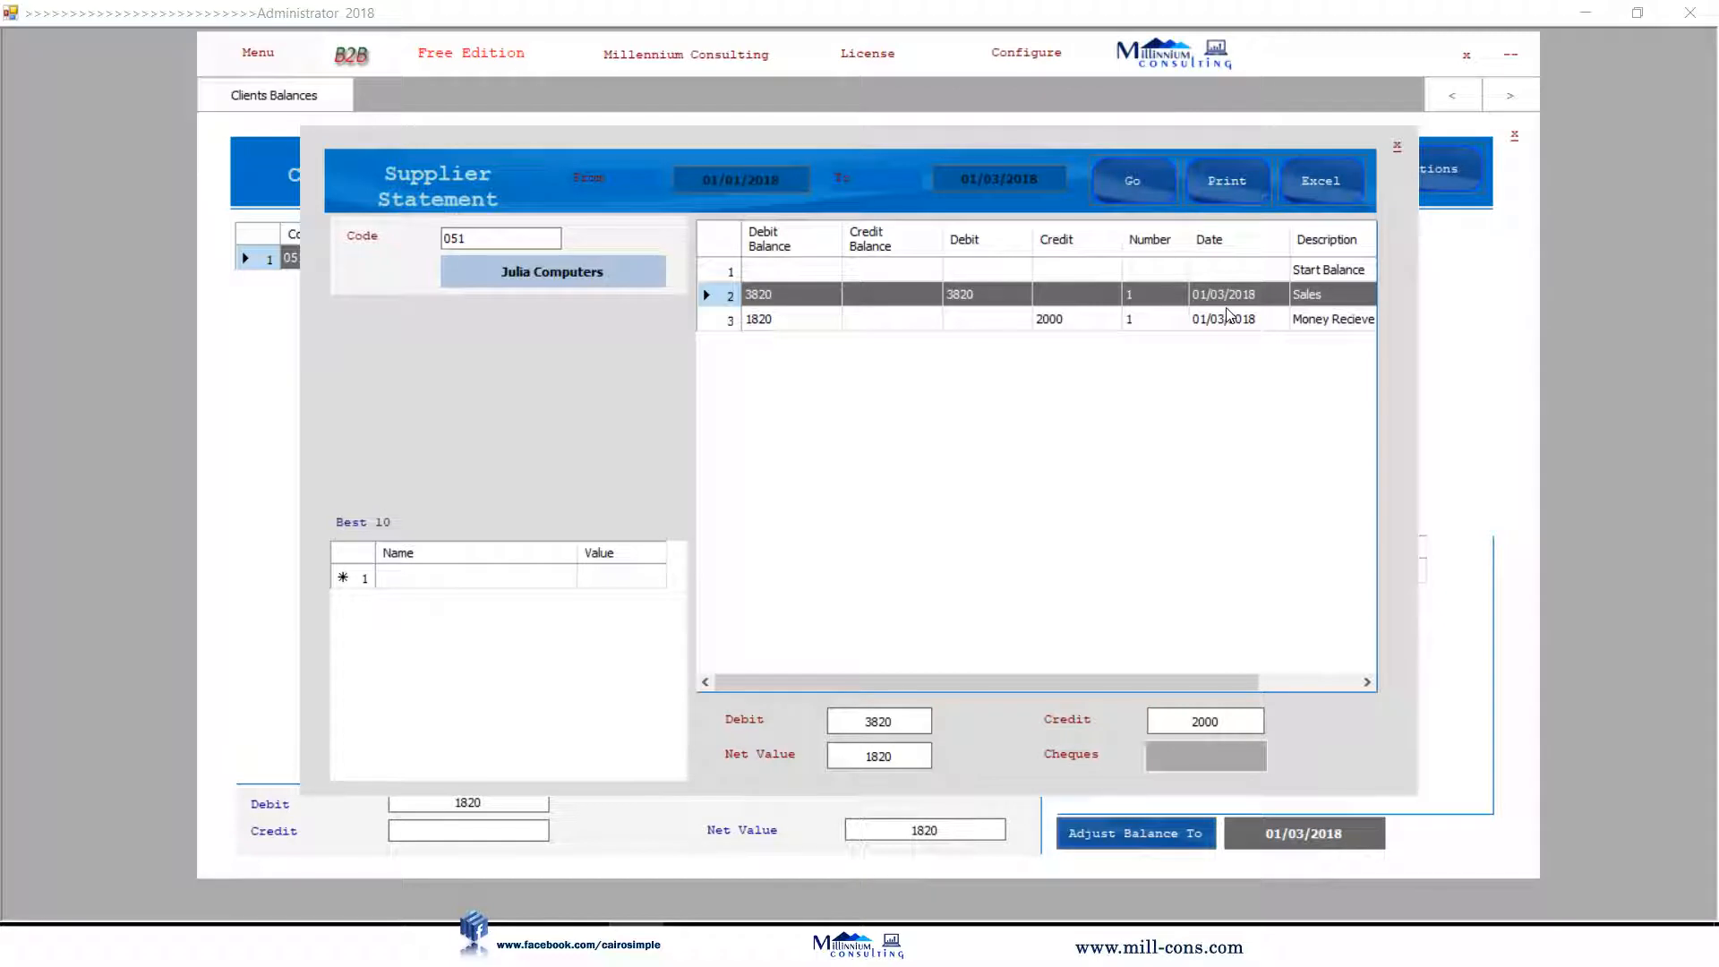
{"action": "left_click", "coordinate": [1100, 324]}
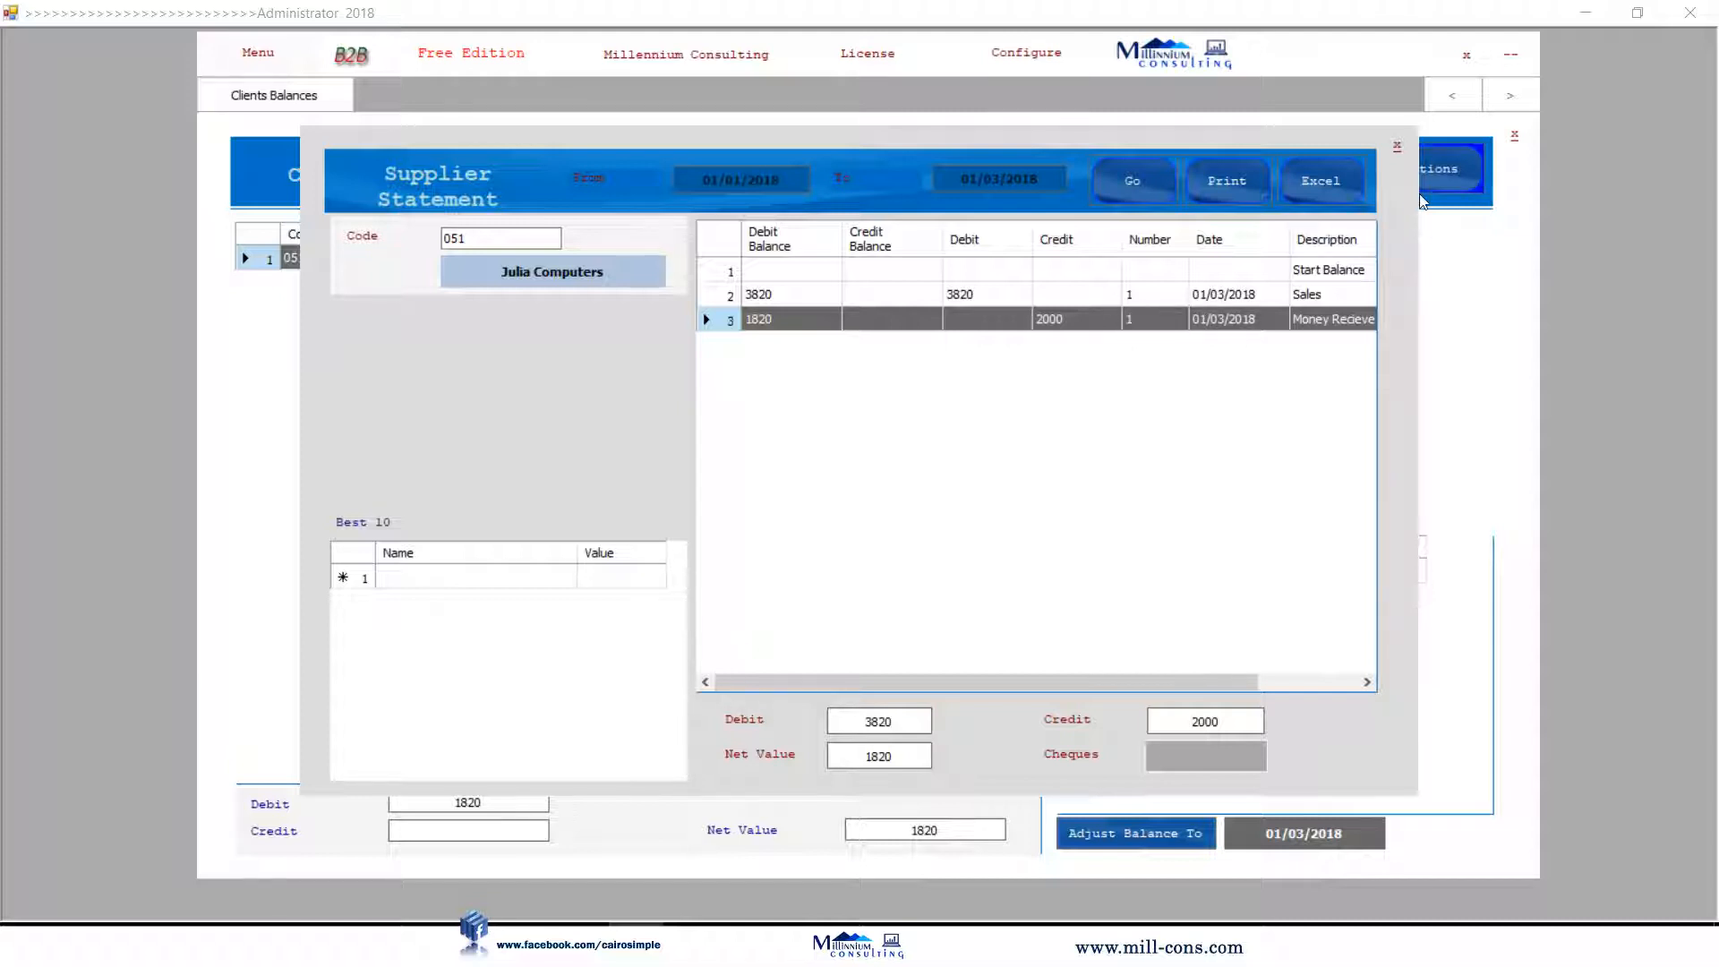
{"action": "left_click", "coordinate": [1397, 146]}
{"action": "left_click", "coordinate": [1511, 137]}
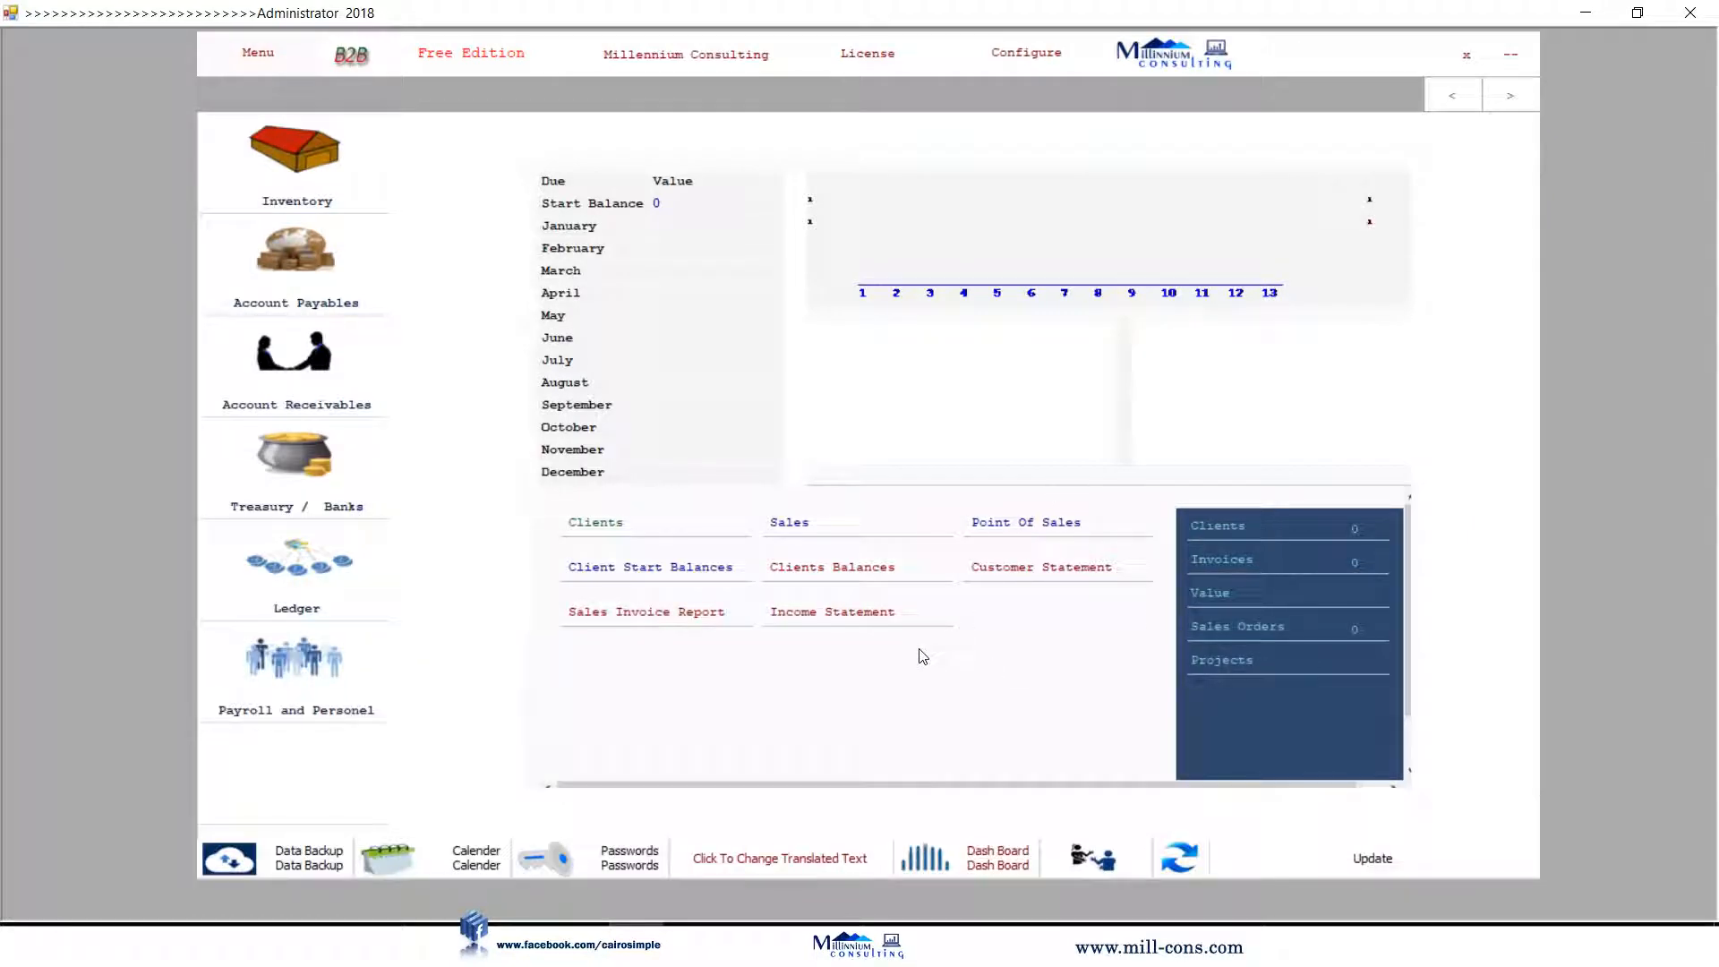
Load the customer statement for Julia Computers.
{"action": "left_click", "coordinate": [1028, 571]}
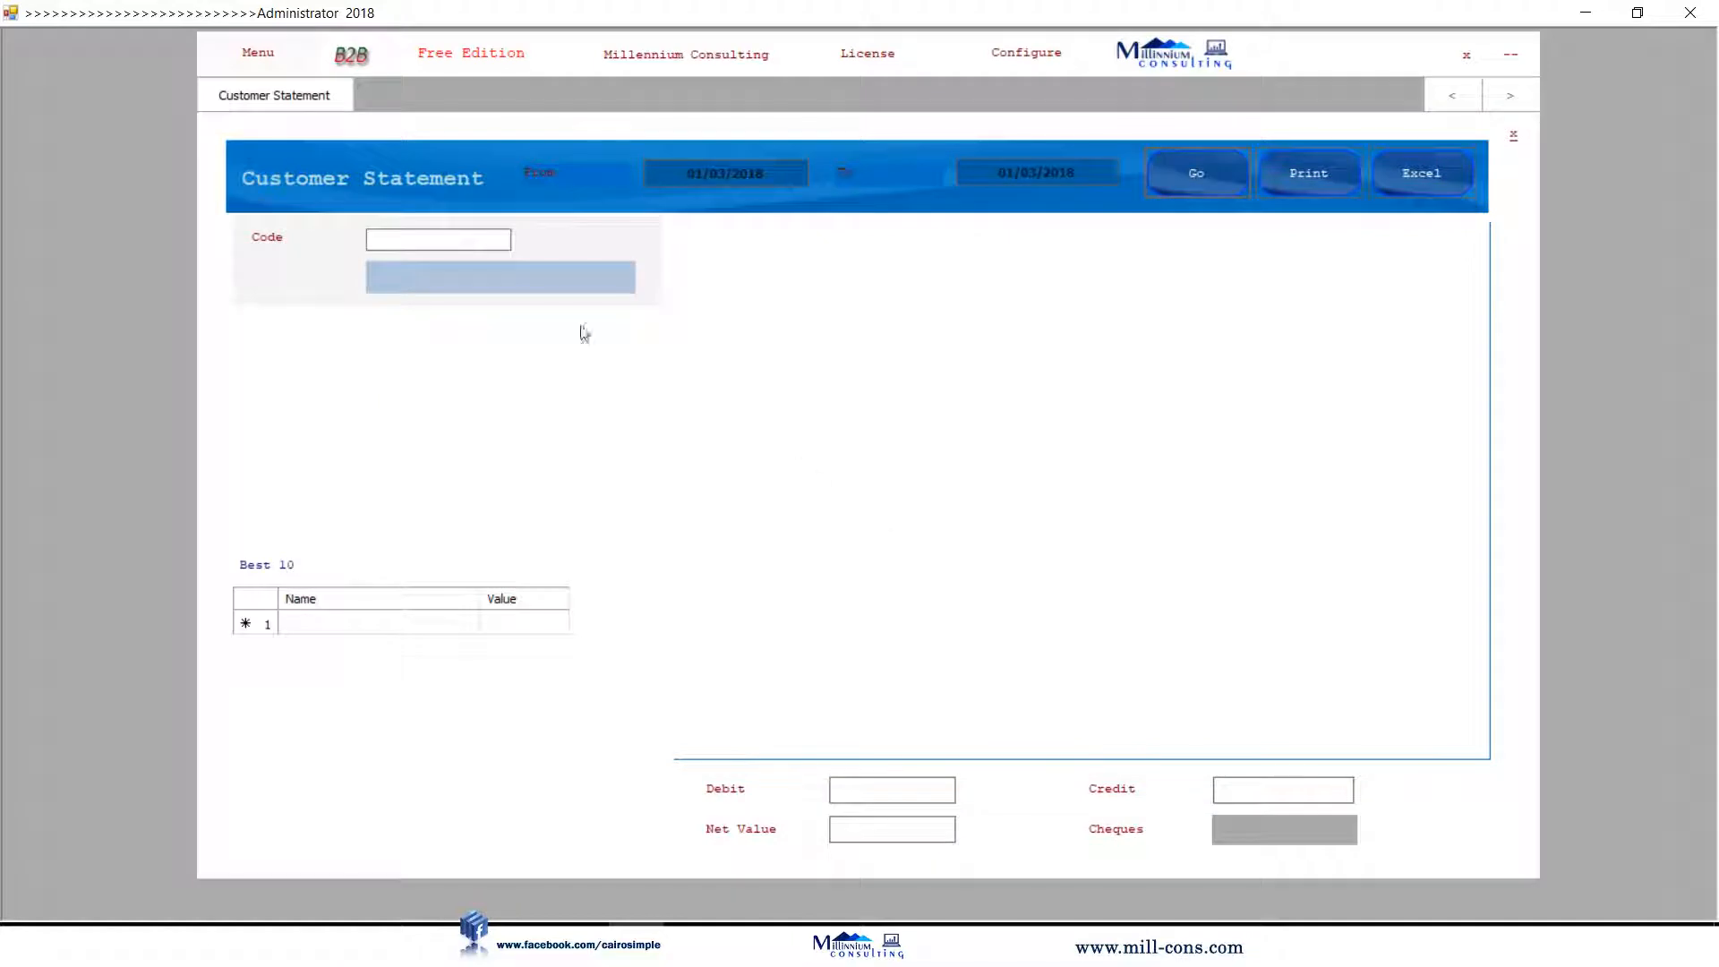
{"action": "left_click", "coordinate": [570, 285]}
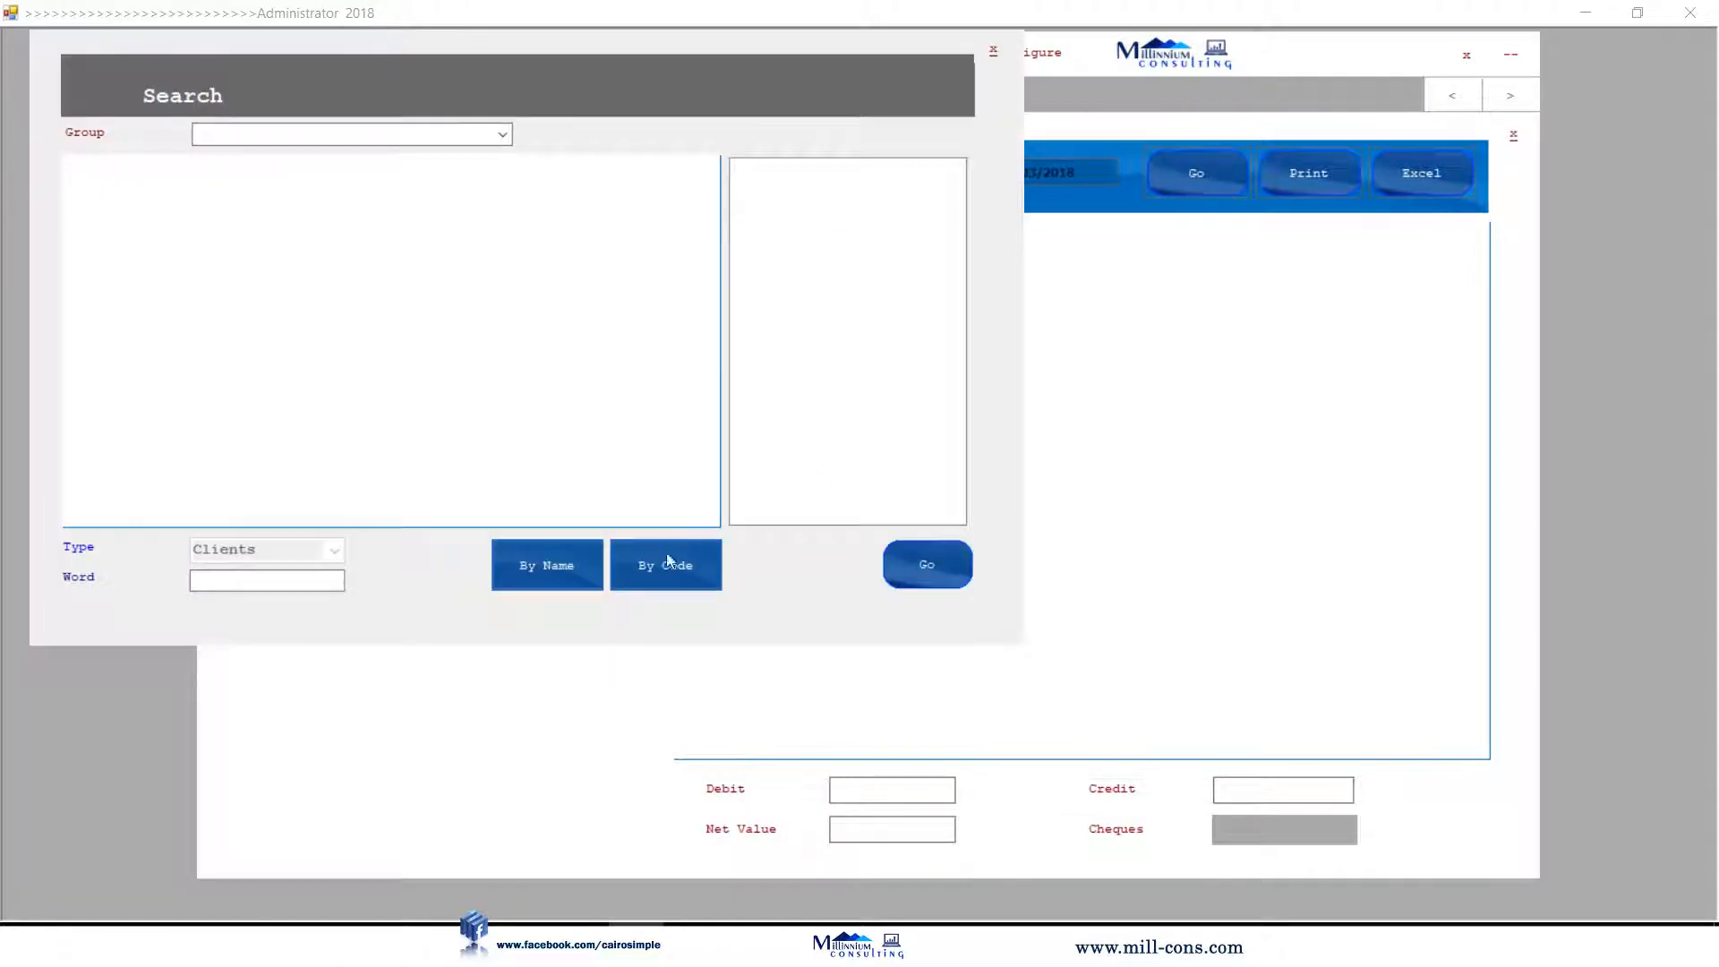
{"action": "left_click", "coordinate": [559, 575]}
{"action": "left_click", "coordinate": [365, 189]}
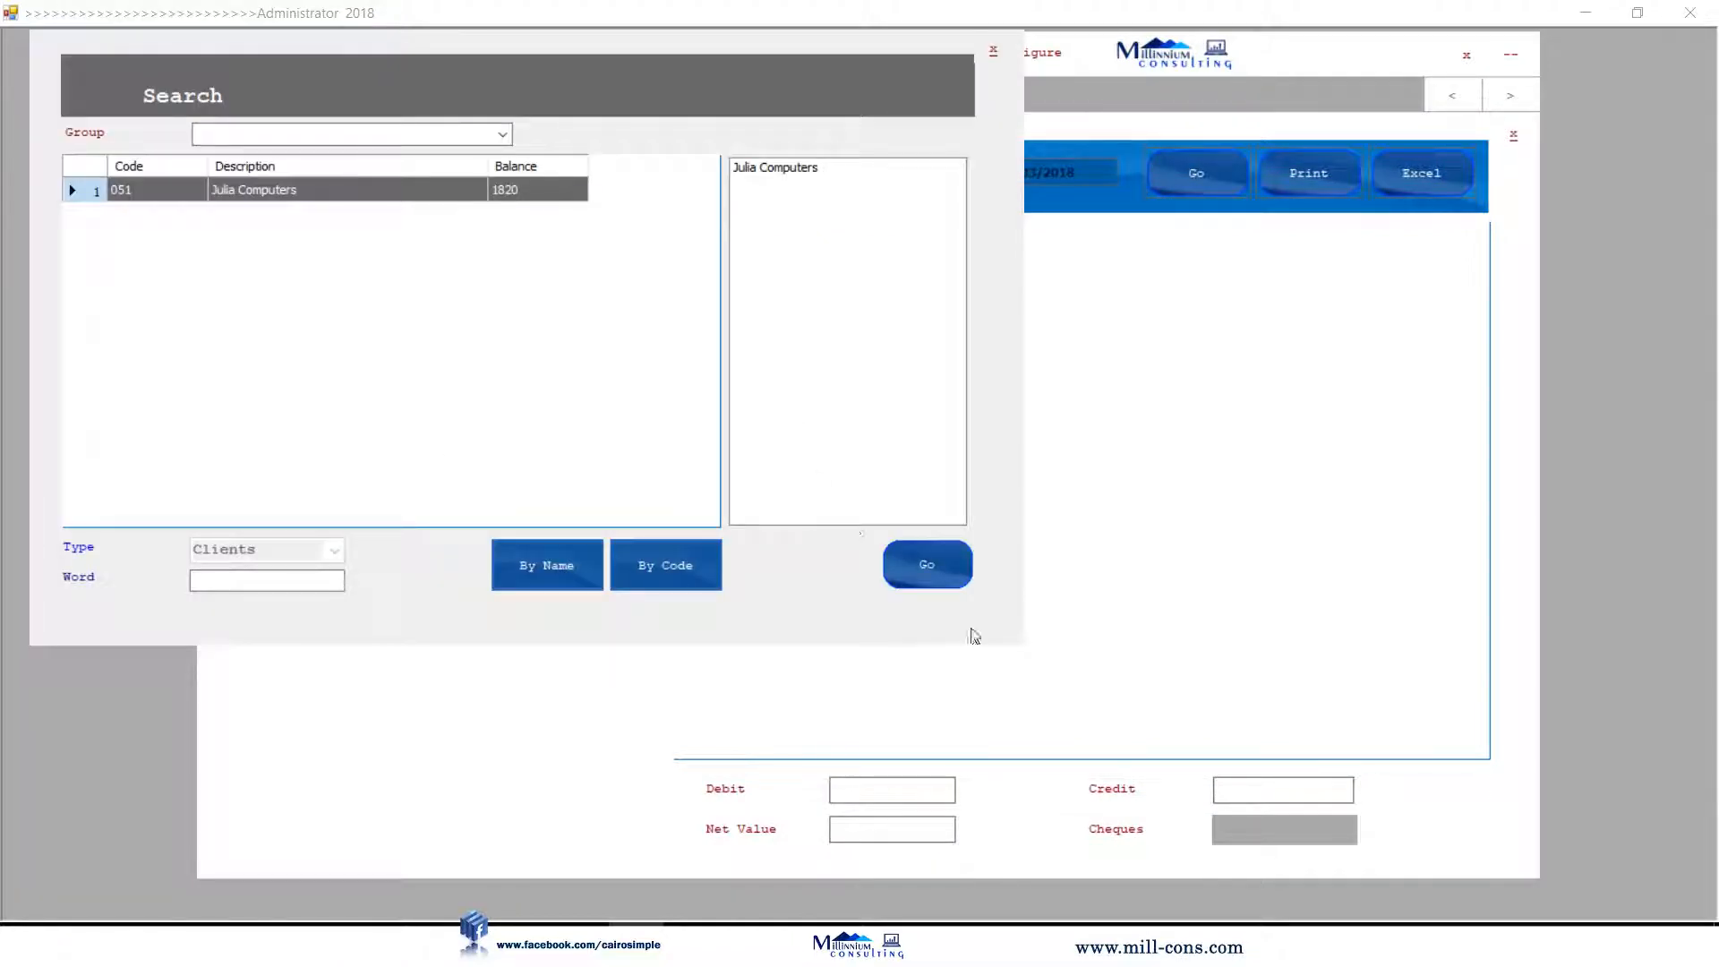
{"action": "left_click", "coordinate": [939, 564]}
{"action": "left_click", "coordinate": [1196, 173]}
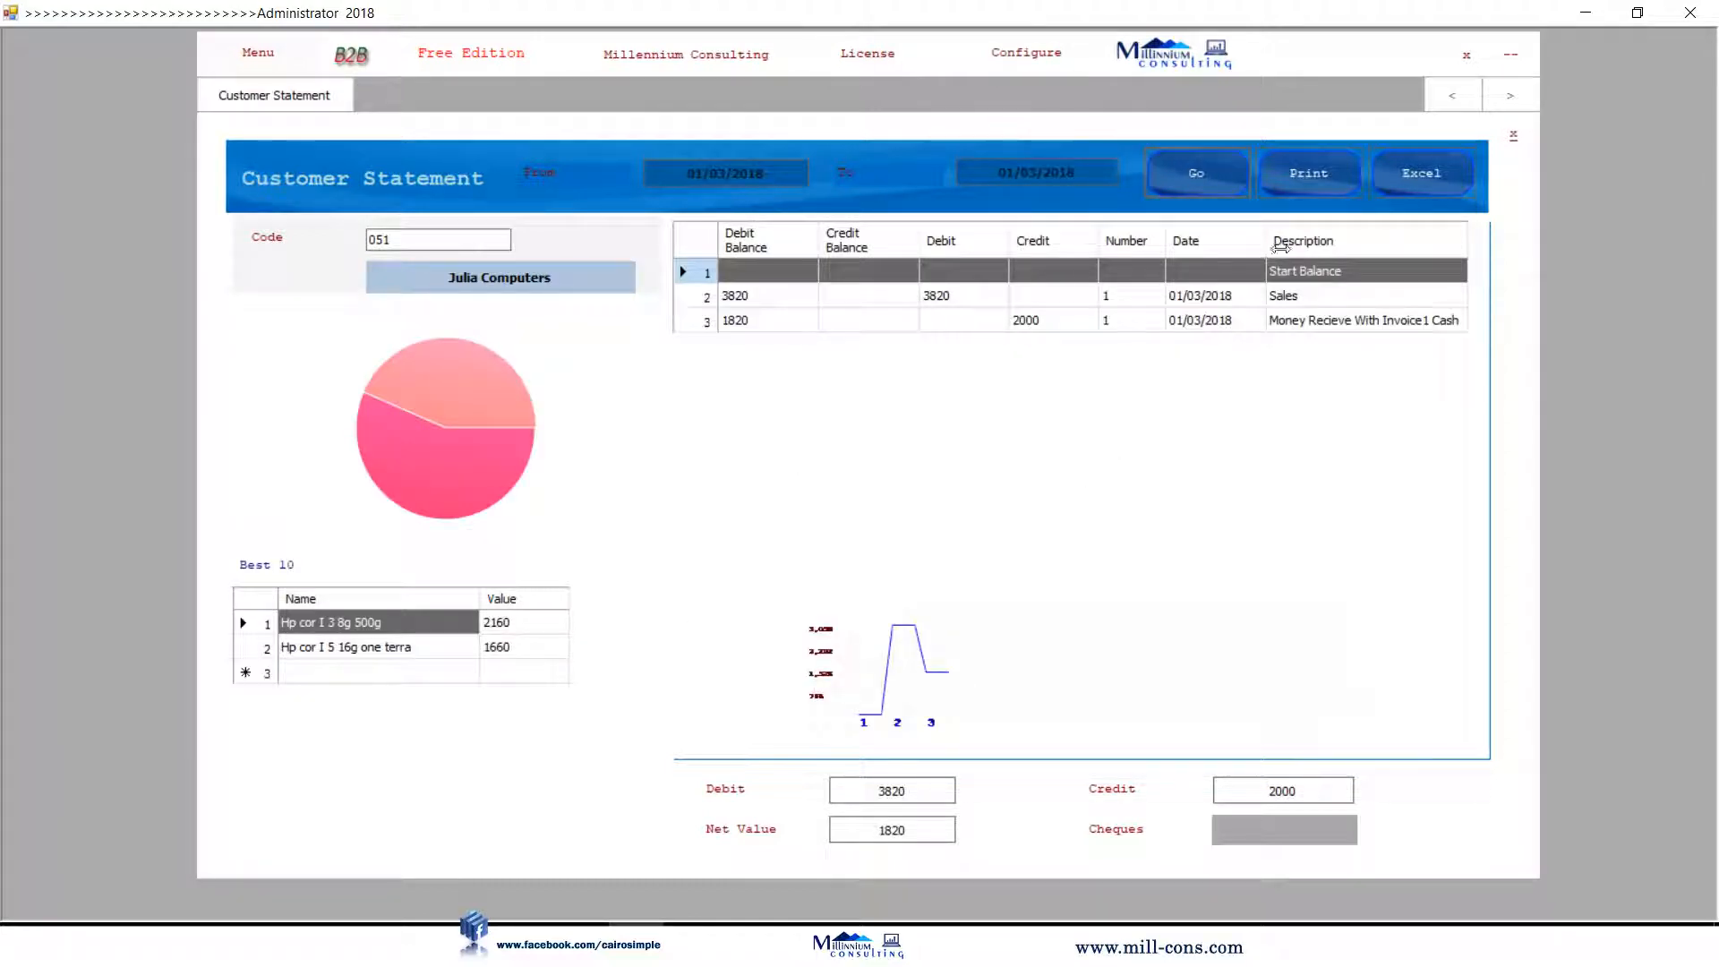
Open a blank Money Recieve form in Treasury / Banks.
{"action": "left_click", "coordinate": [1512, 135]}
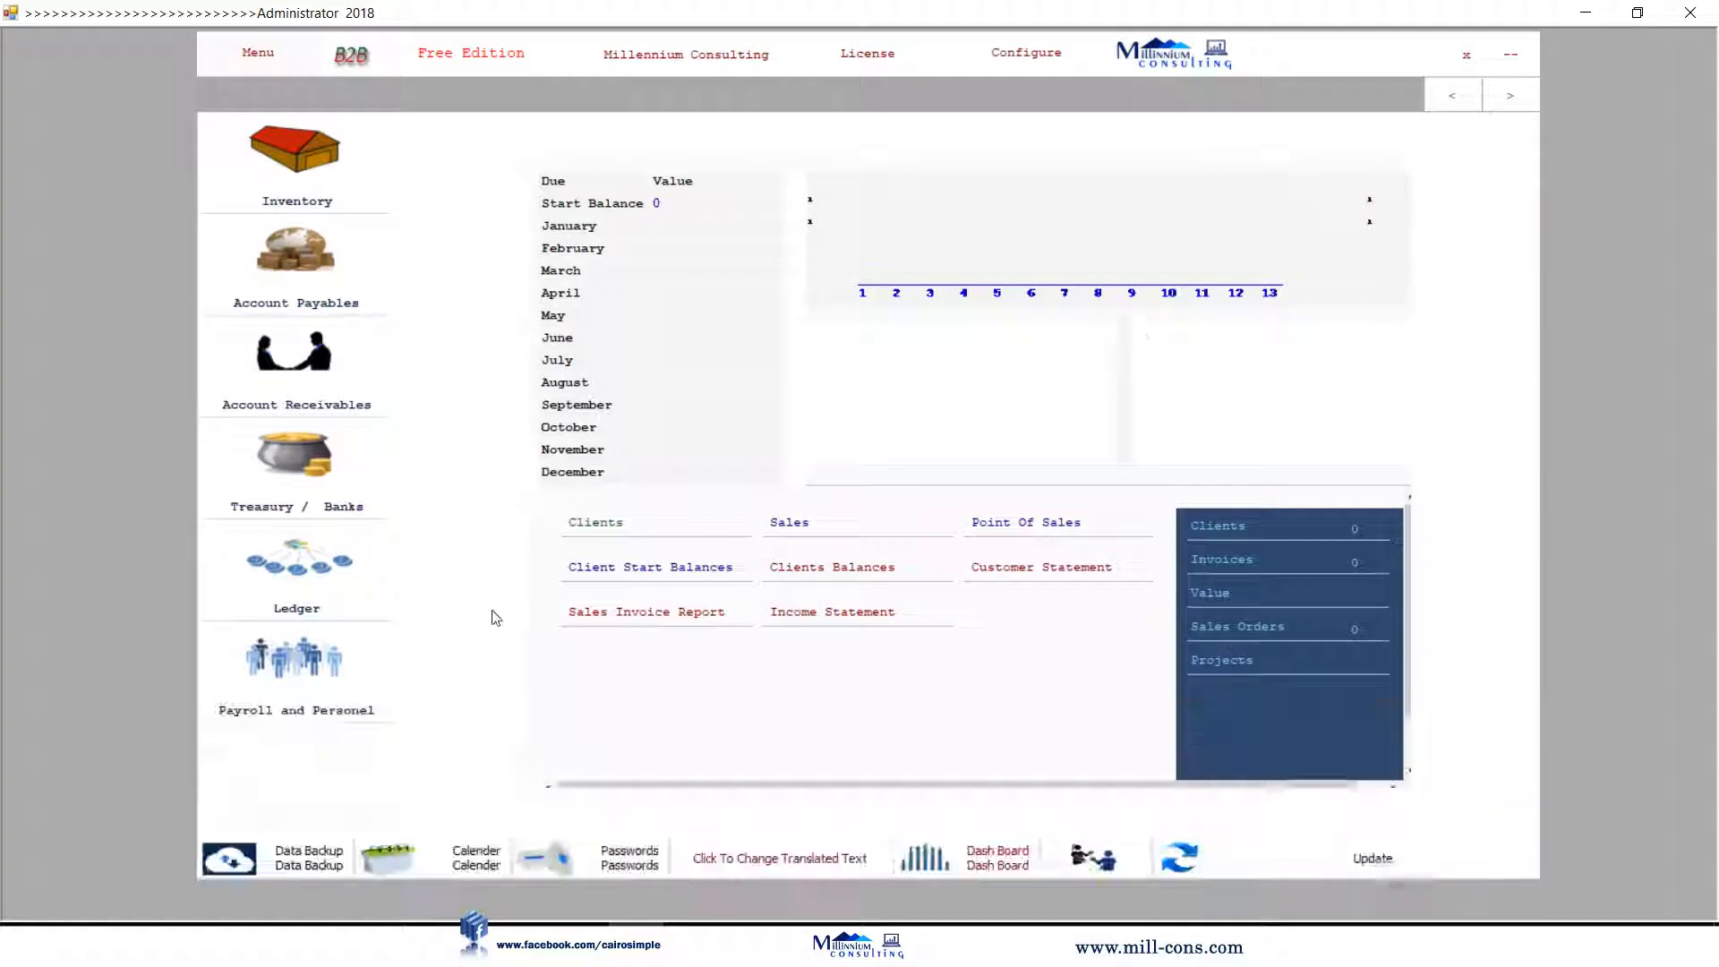
{"action": "left_click", "coordinate": [344, 508]}
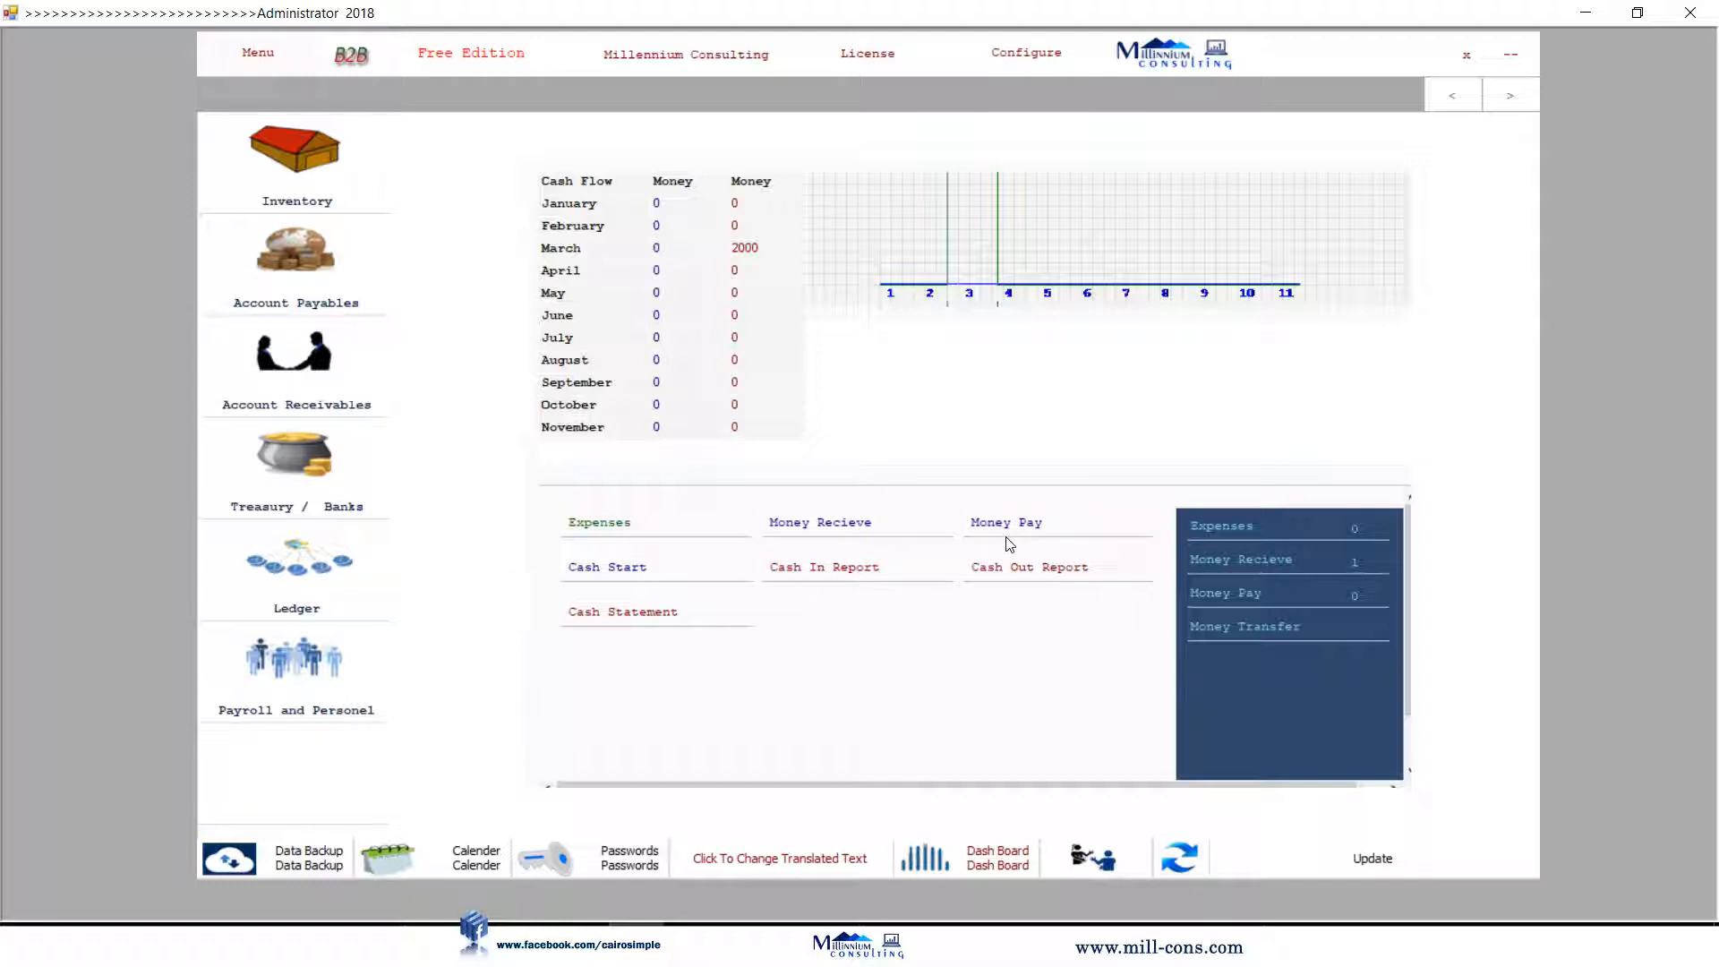
{"action": "left_click", "coordinate": [838, 533]}
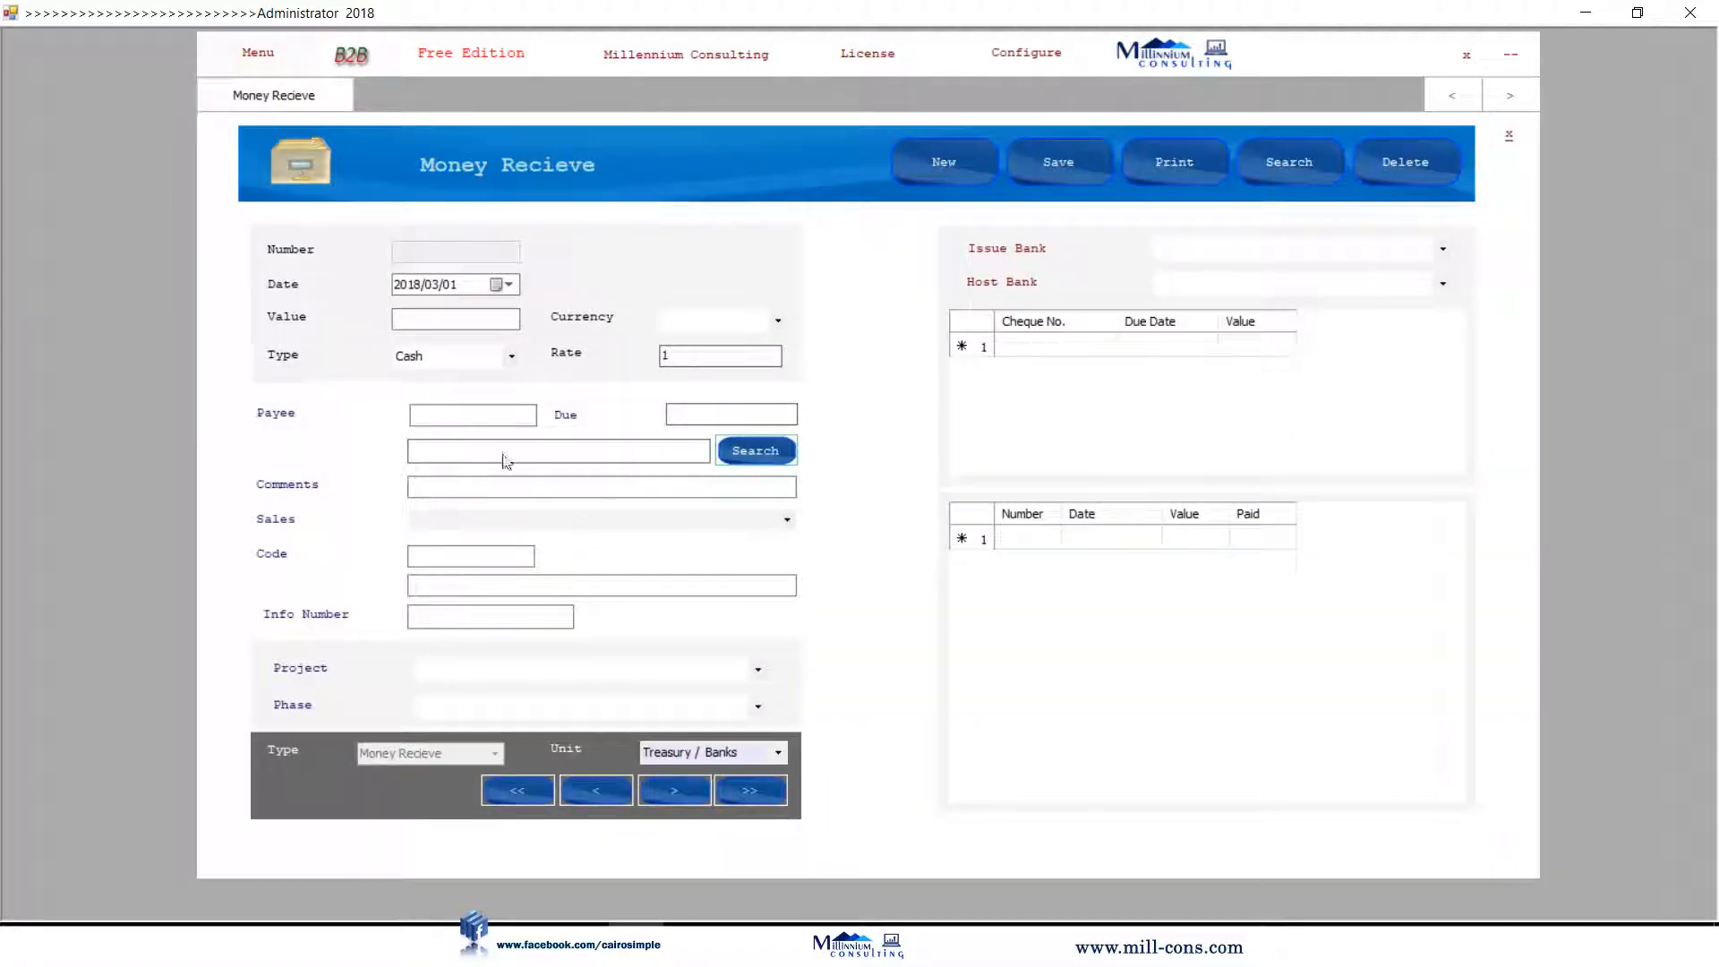
Save a 1000 cash receipt from Julia Computers as receipt number 2.
{"action": "left_click", "coordinate": [476, 417]}
{"action": "left_click", "coordinate": [750, 452]}
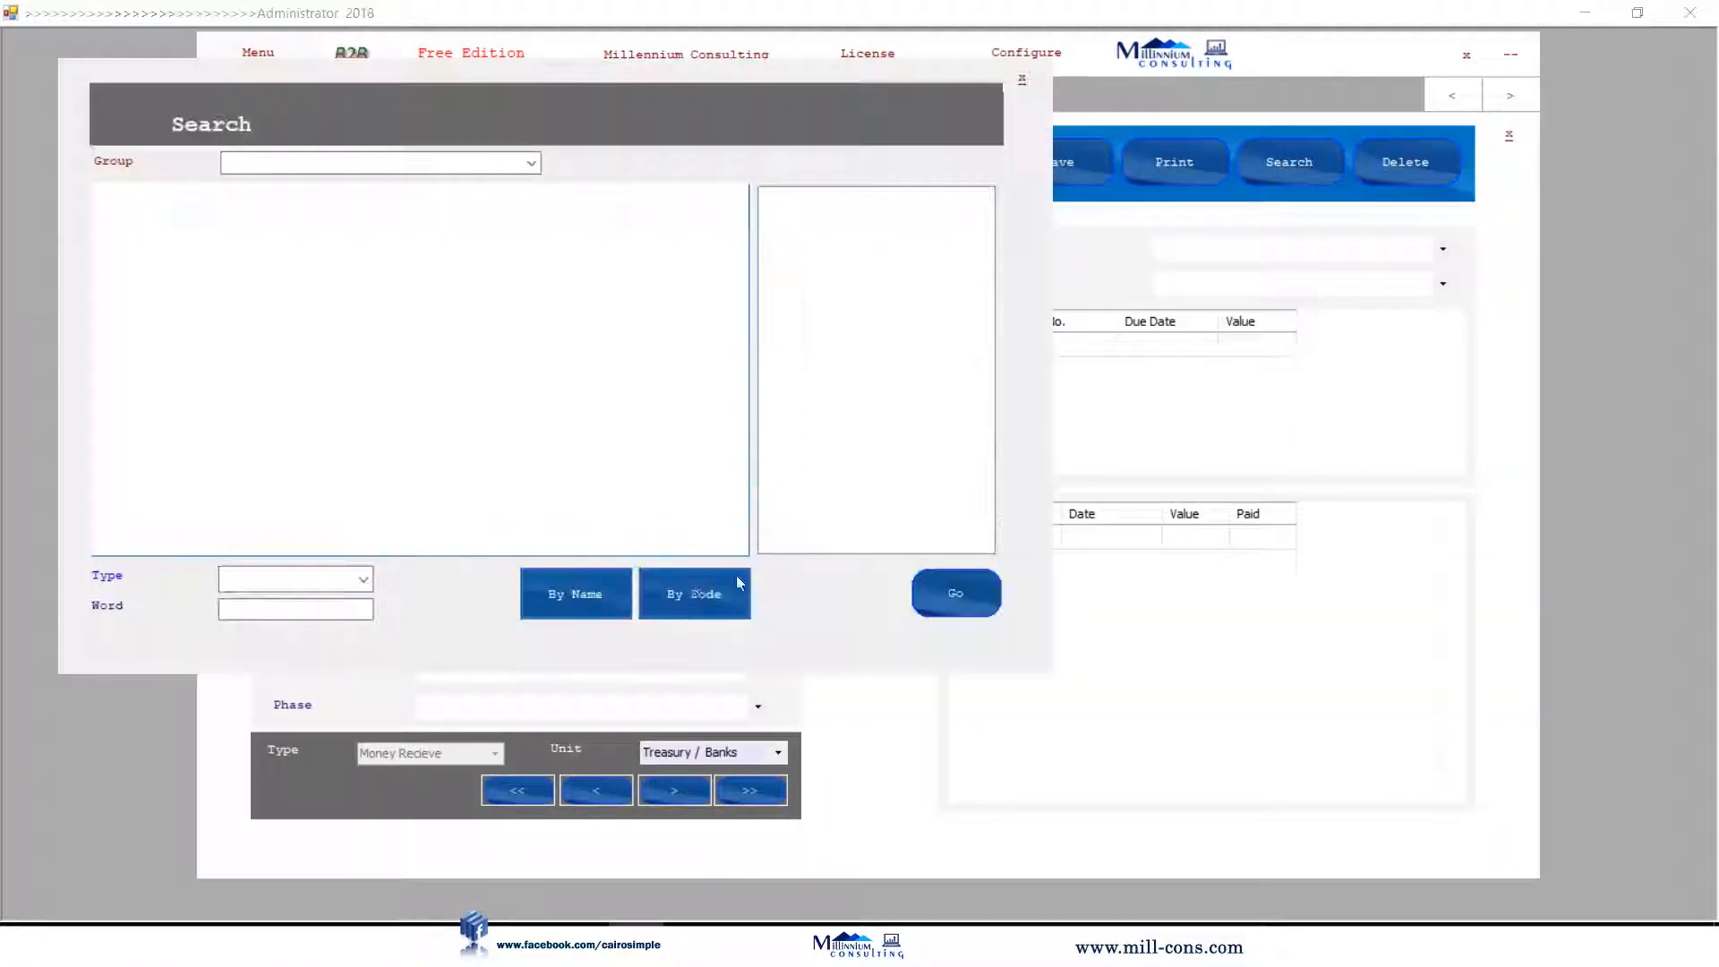
{"action": "left_click", "coordinate": [295, 606]}
{"action": "type", "text": "jul"}
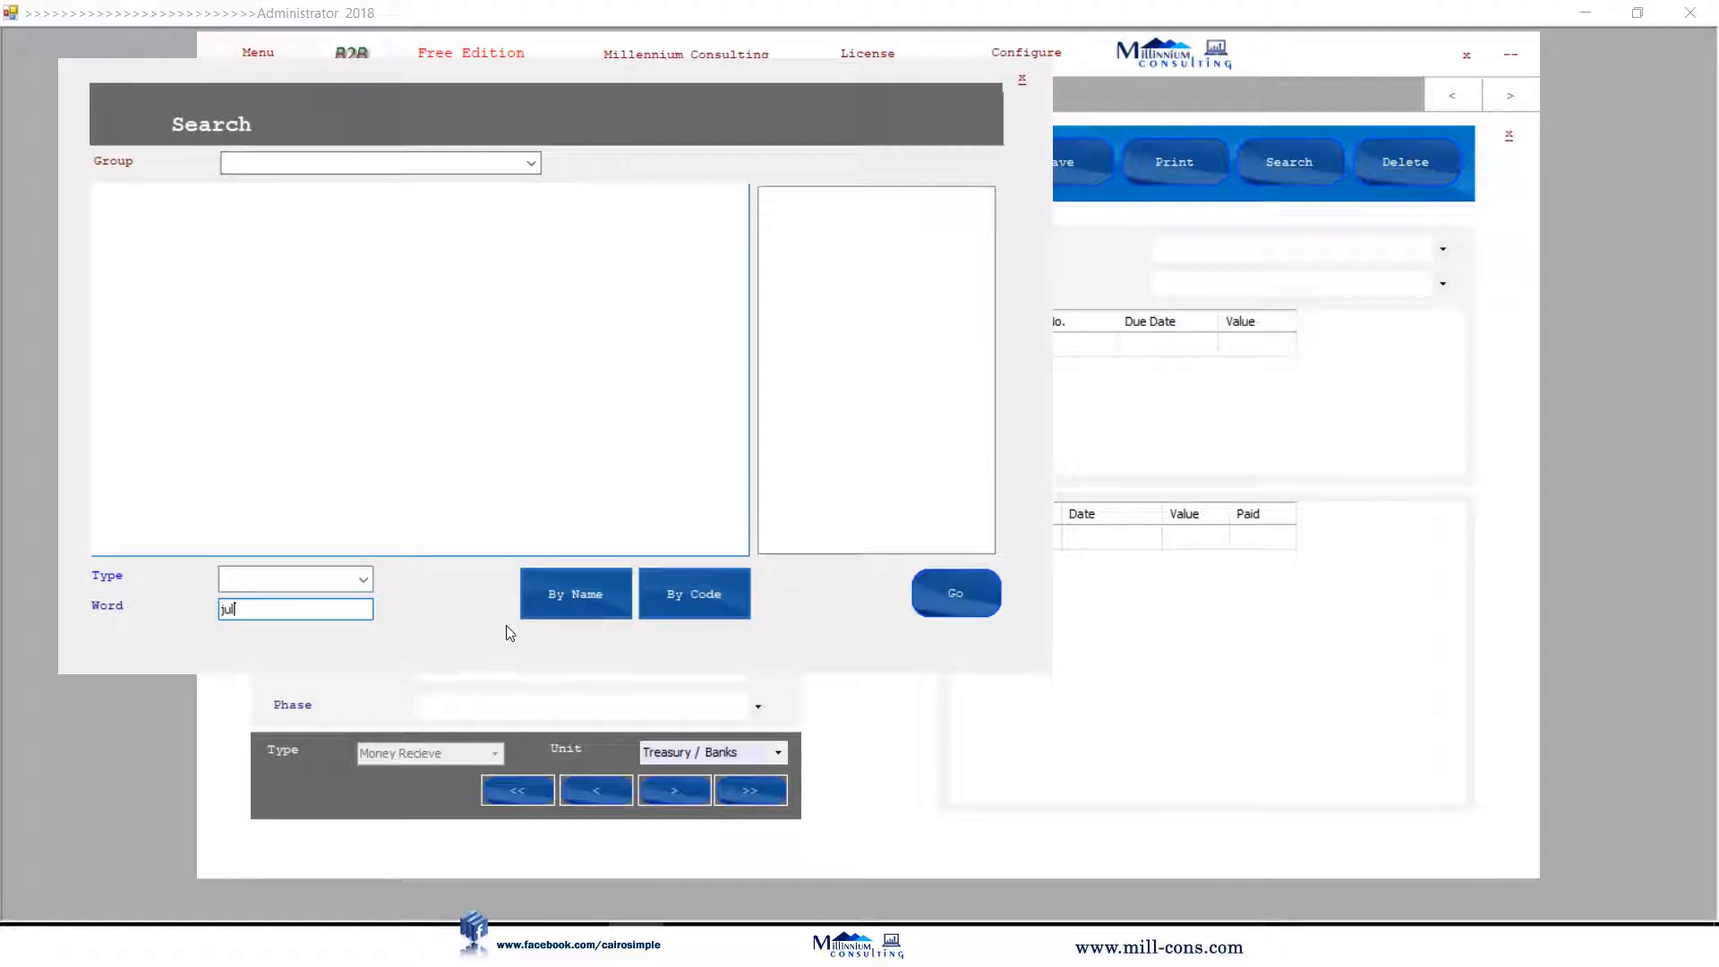
{"action": "left_click", "coordinate": [341, 218]}
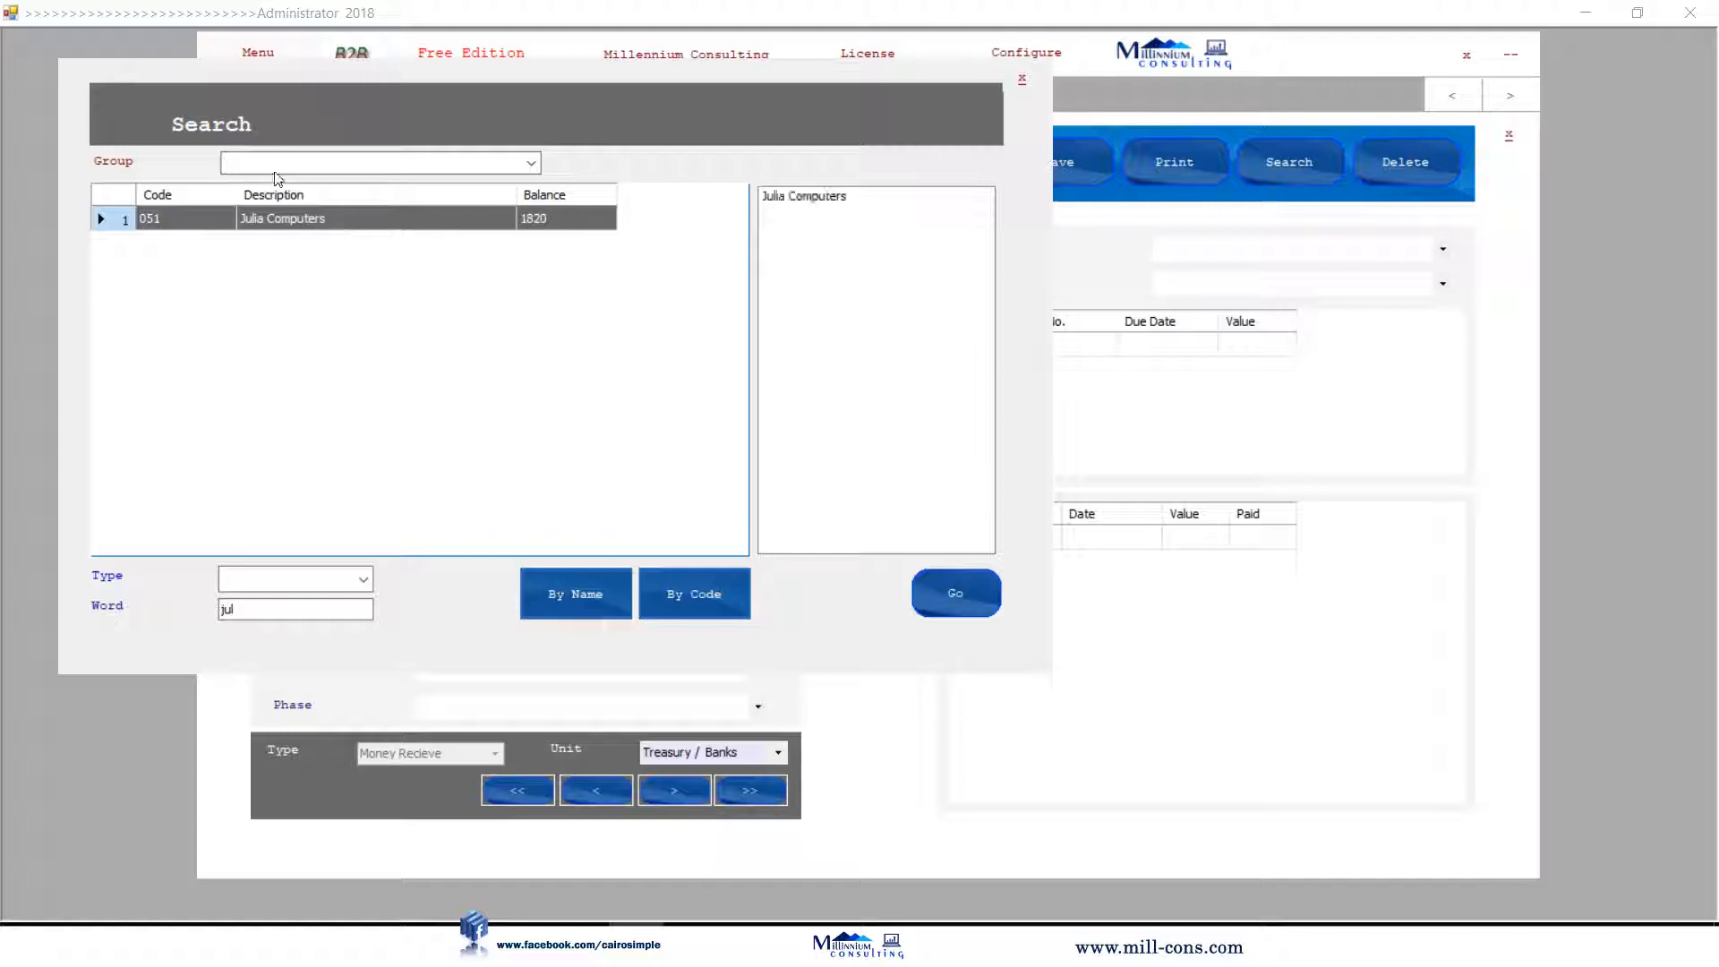
{"action": "left_click", "coordinate": [945, 596]}
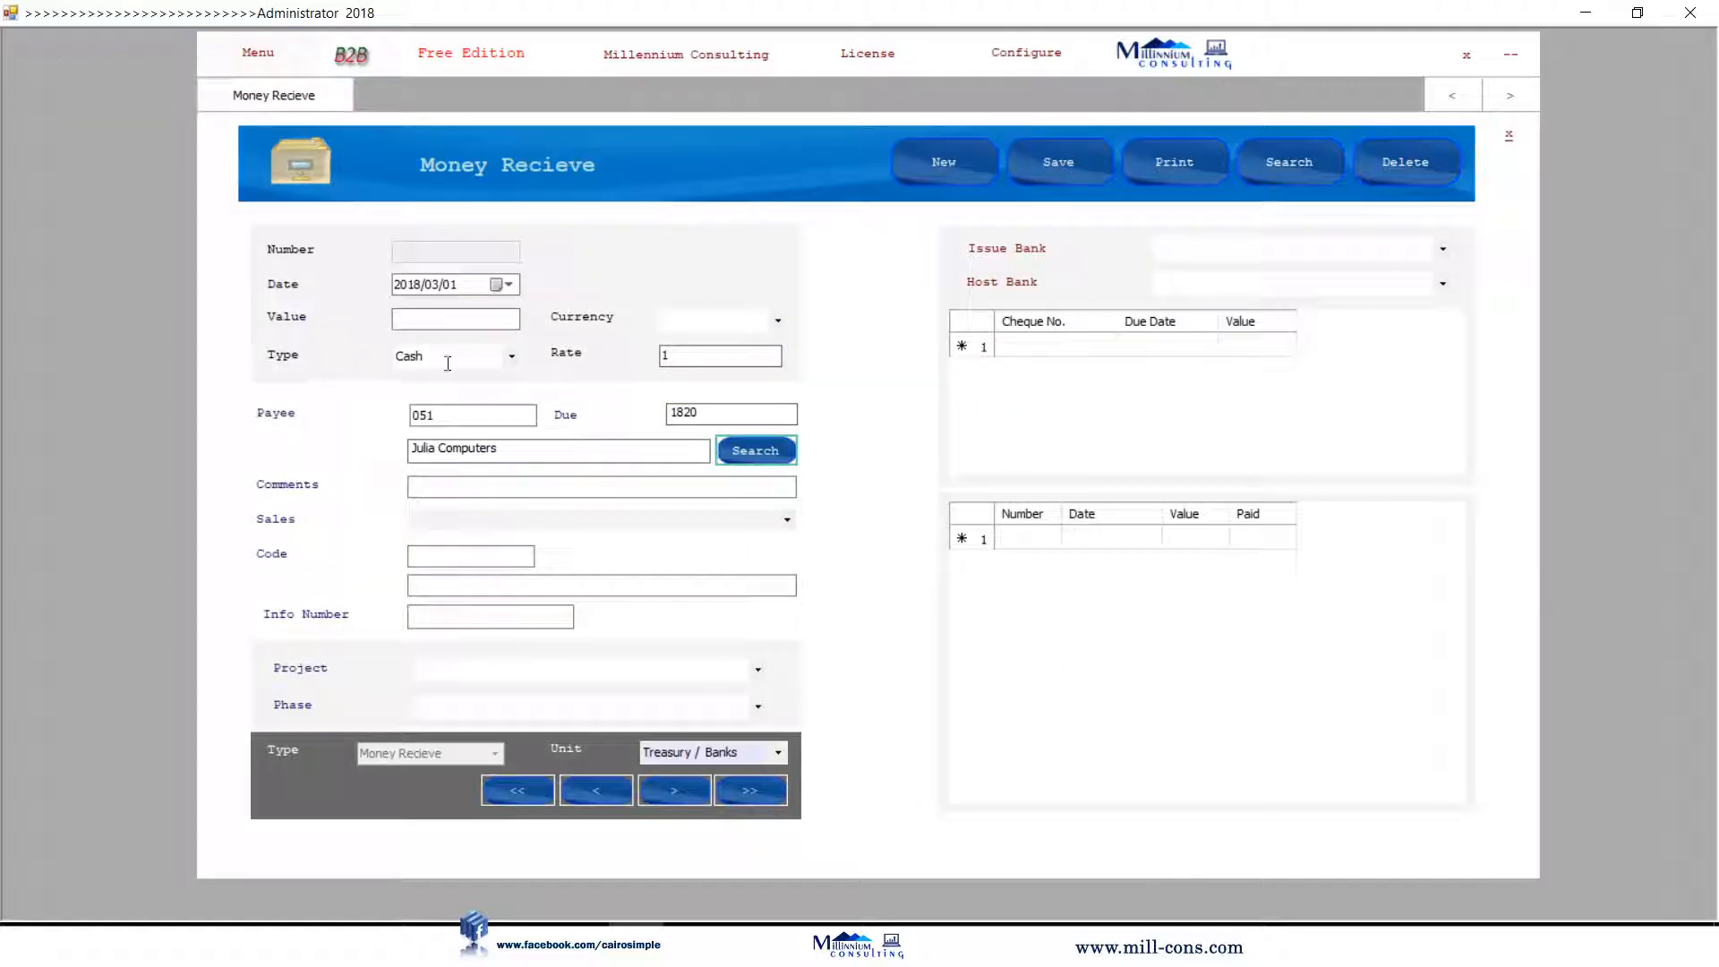
{"action": "left_click", "coordinate": [455, 320]}
{"action": "type", "text": "1000"}
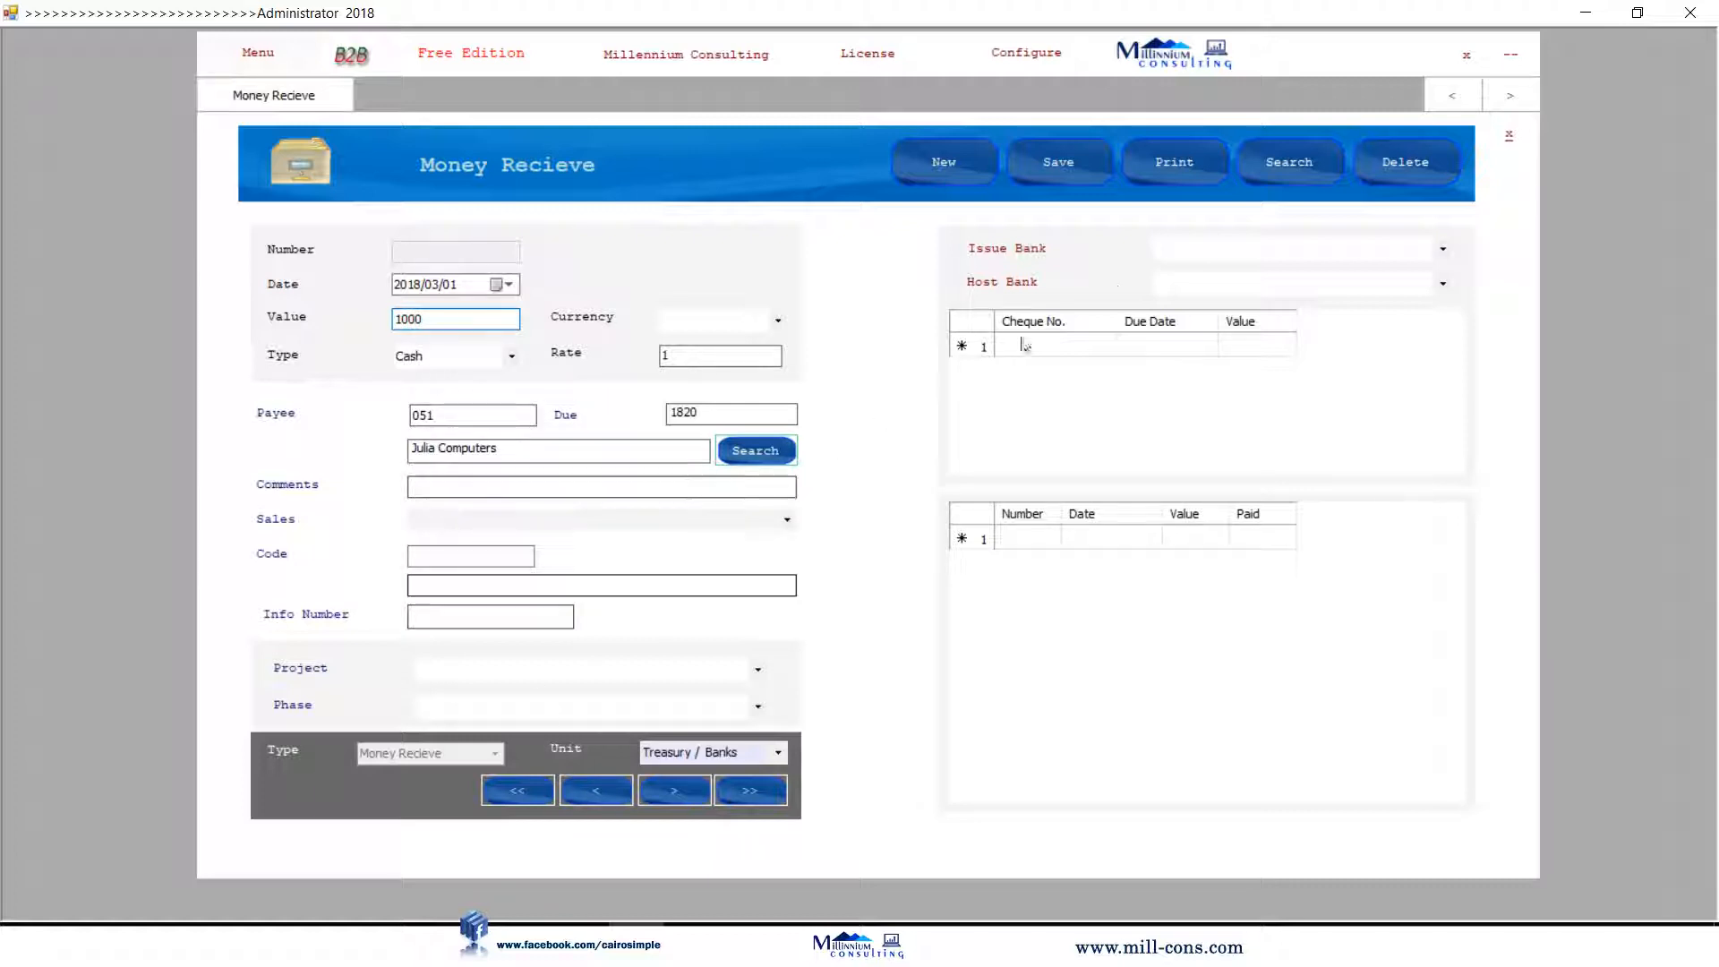
{"action": "left_click", "coordinate": [1067, 164]}
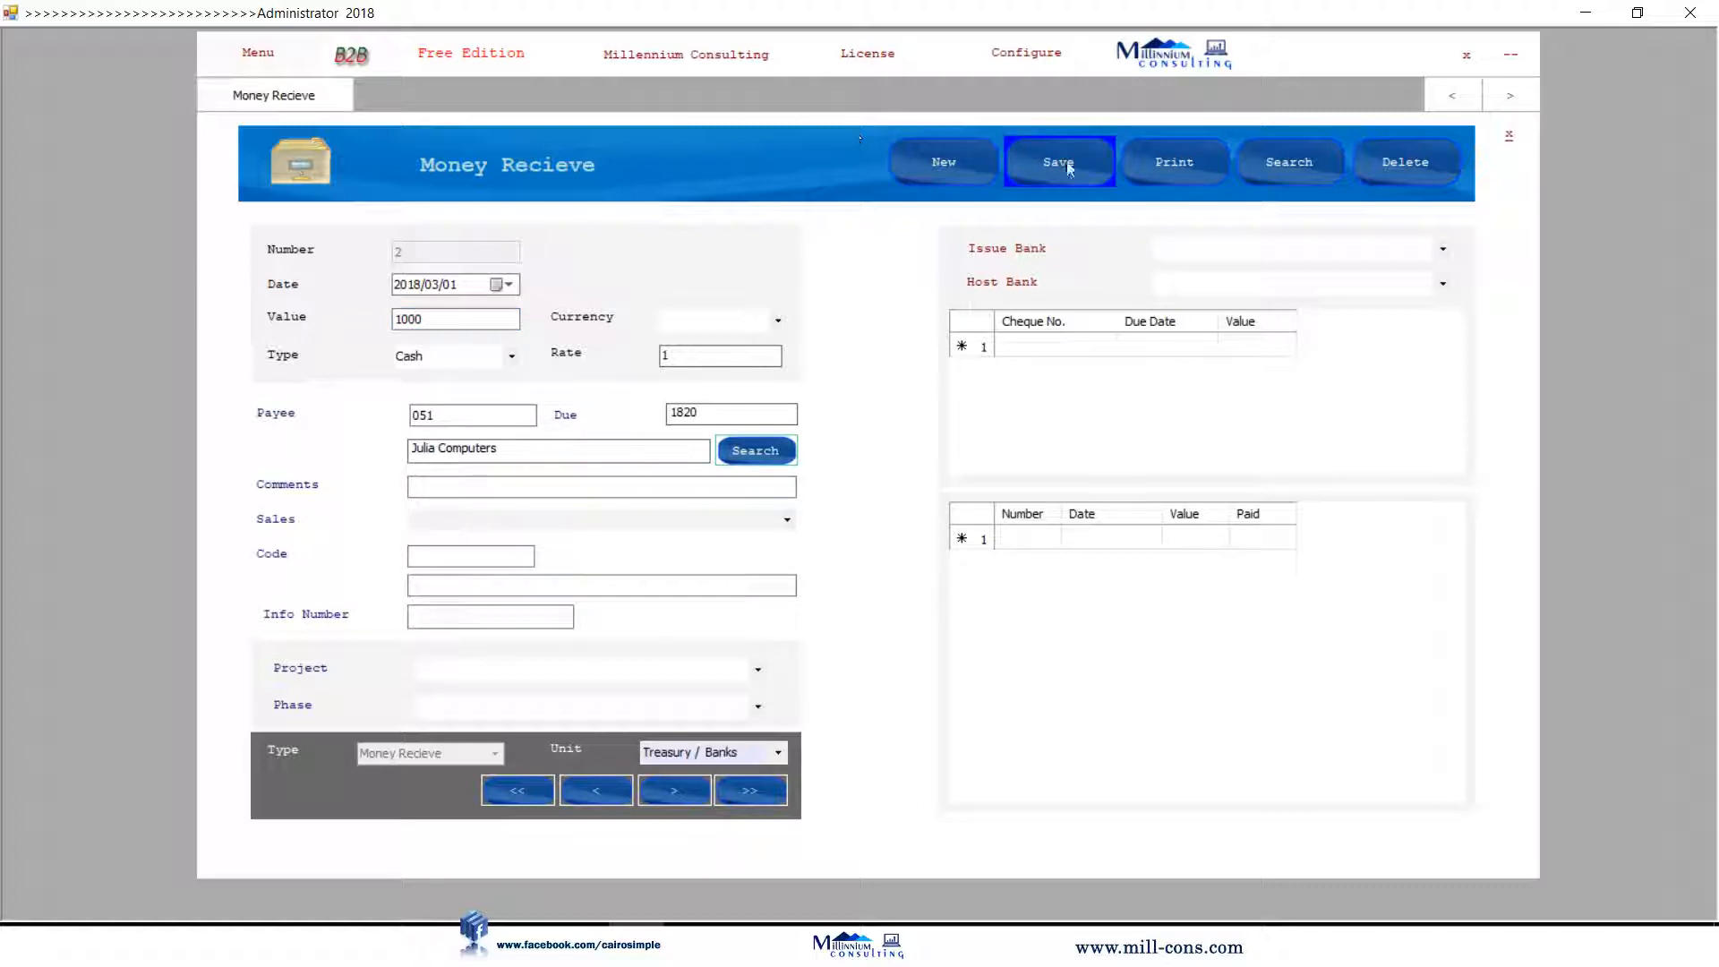
{"action": "left_click", "coordinate": [1510, 136]}
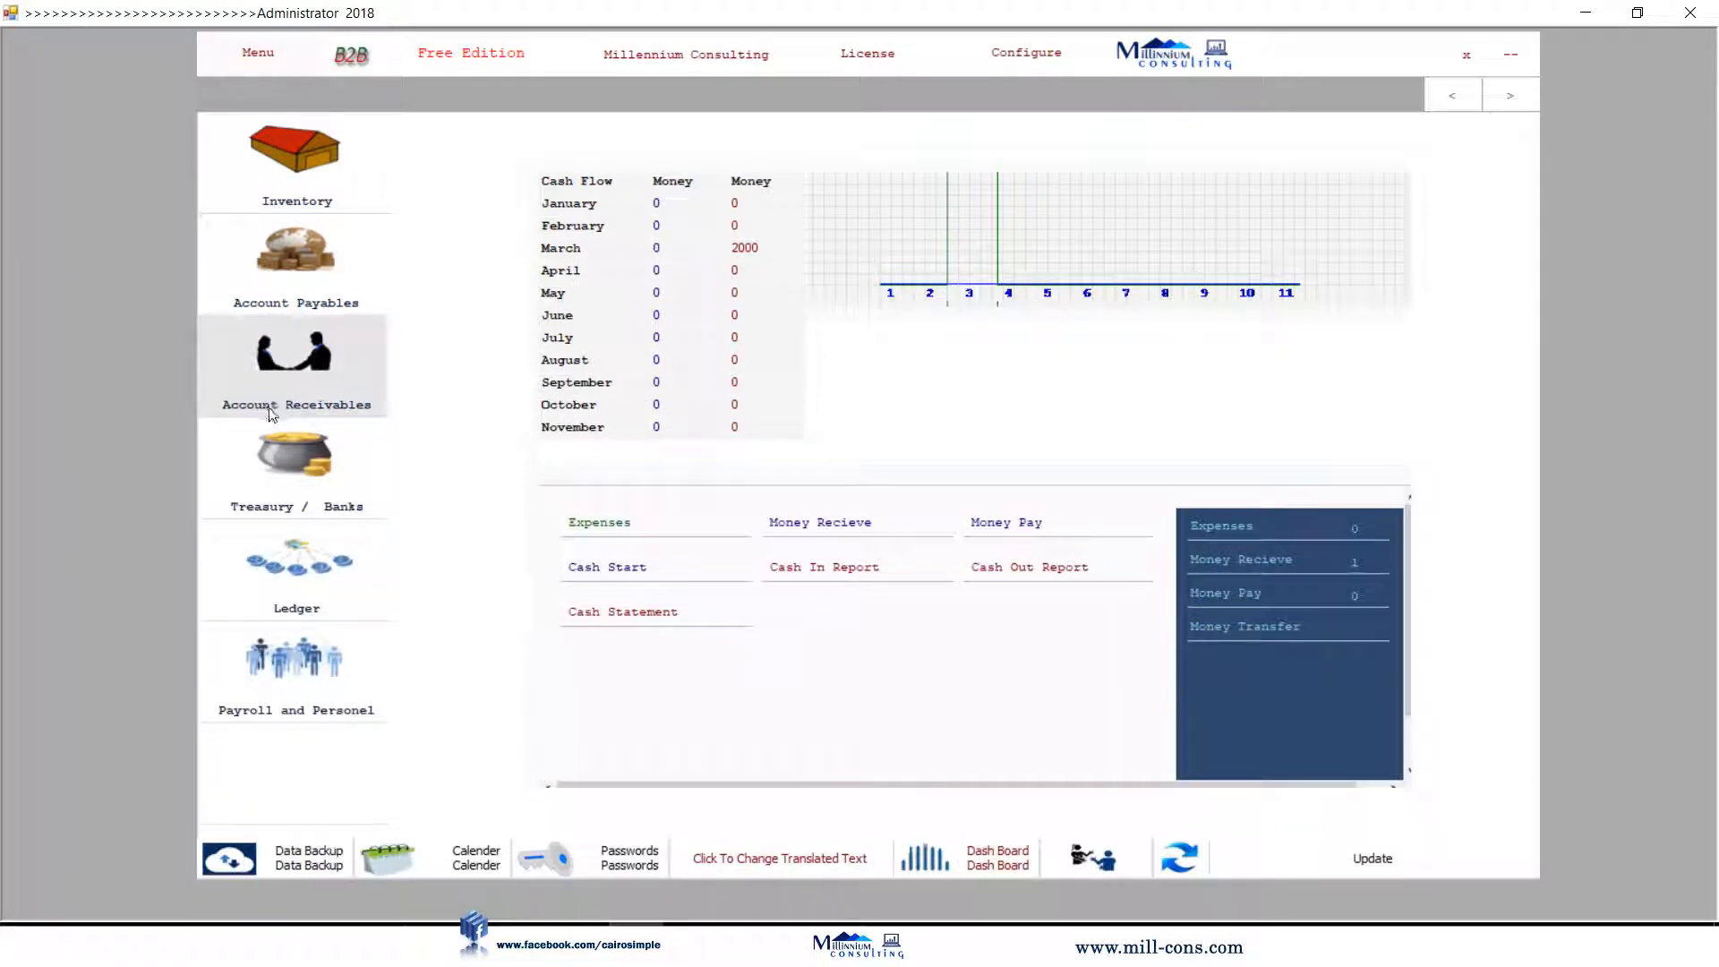
Check Julia Computers' statement: debit 3820, credit 3000, net 820 after the receipt.
{"action": "left_click", "coordinate": [344, 415]}
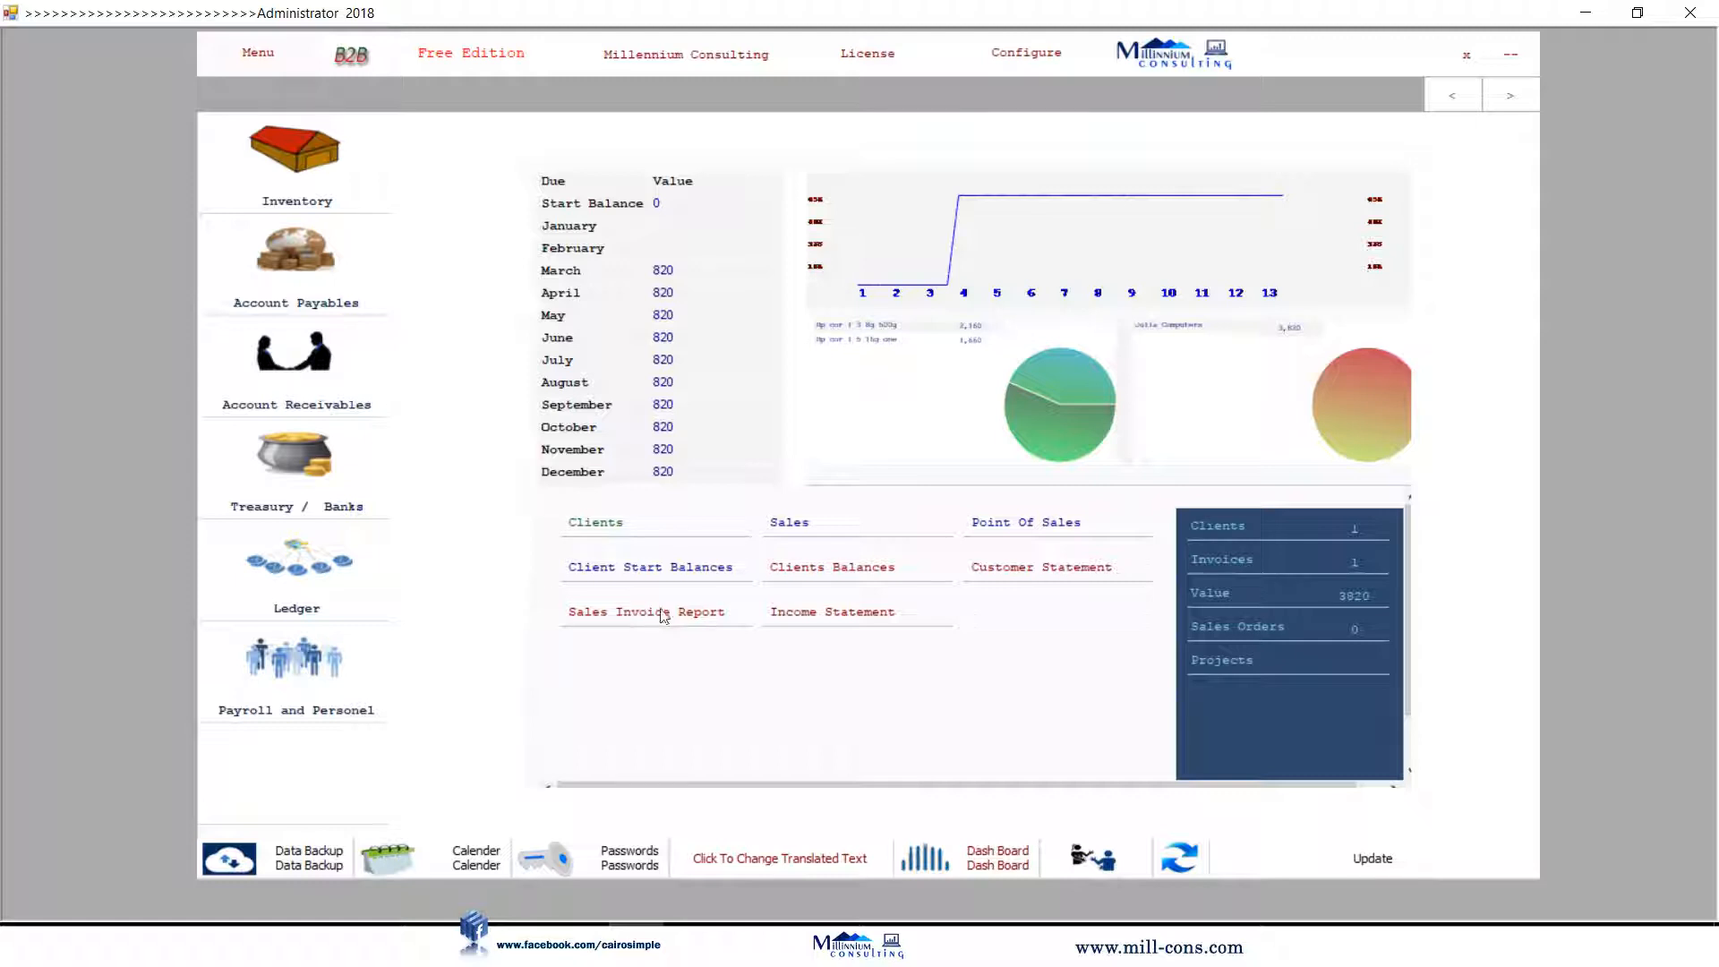
{"action": "left_click", "coordinate": [1039, 573]}
{"action": "left_click", "coordinate": [523, 281]}
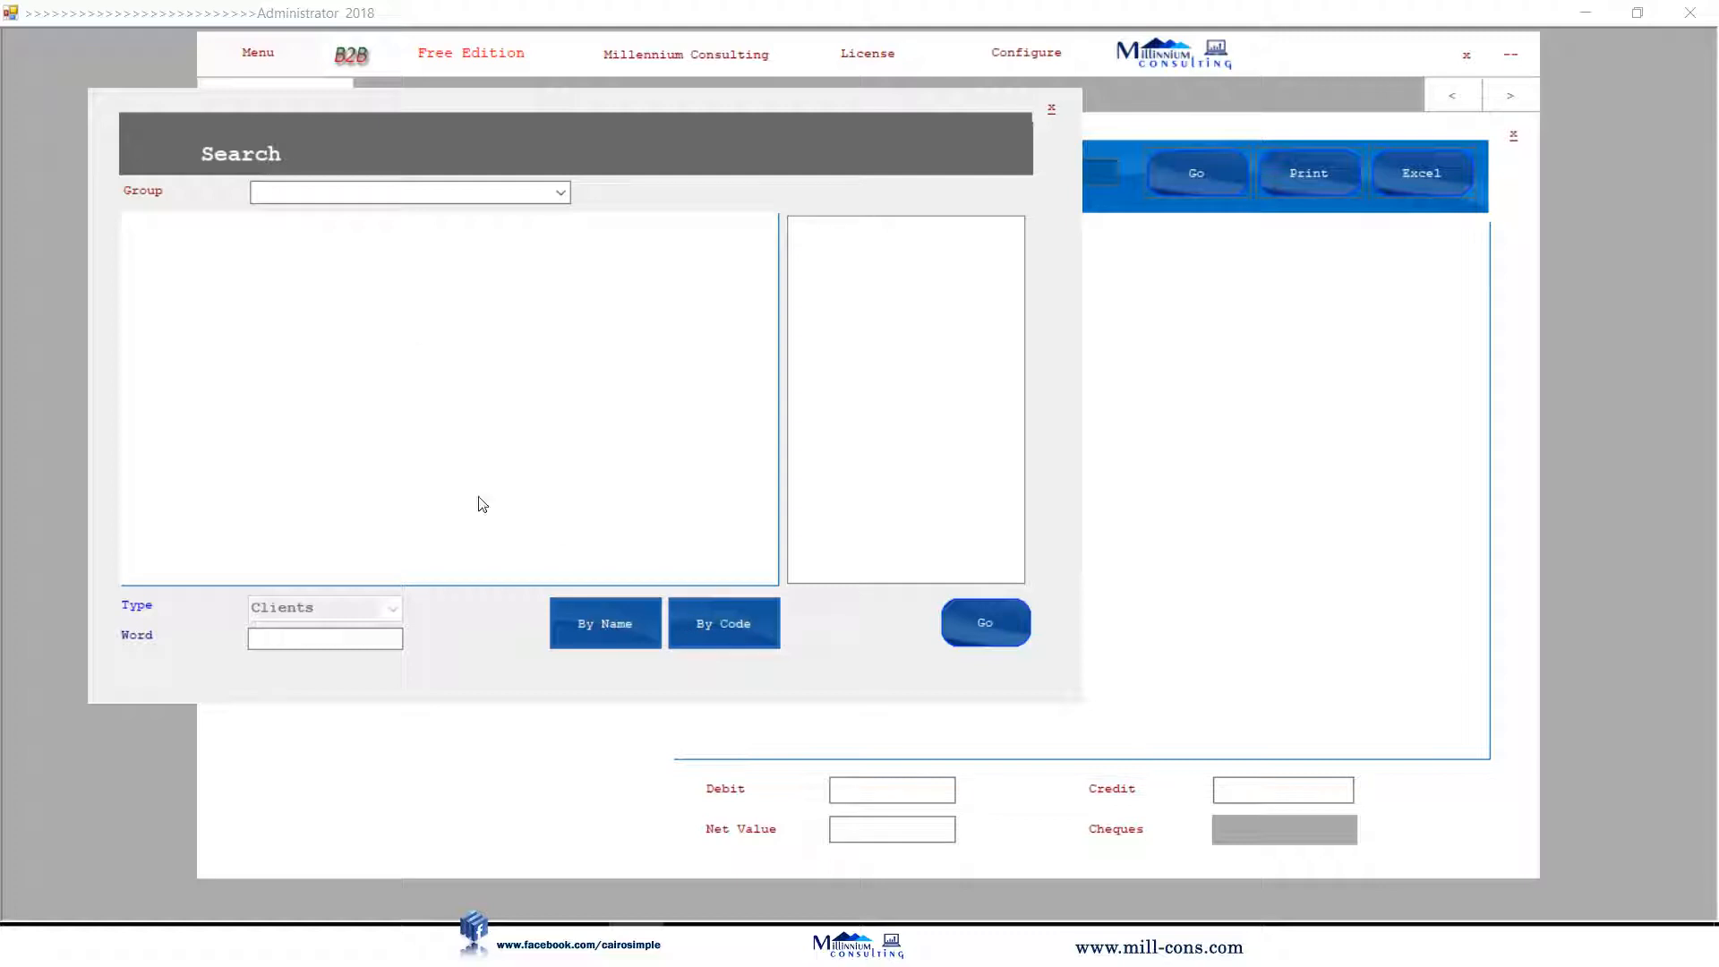
{"action": "left_click", "coordinate": [418, 260]}
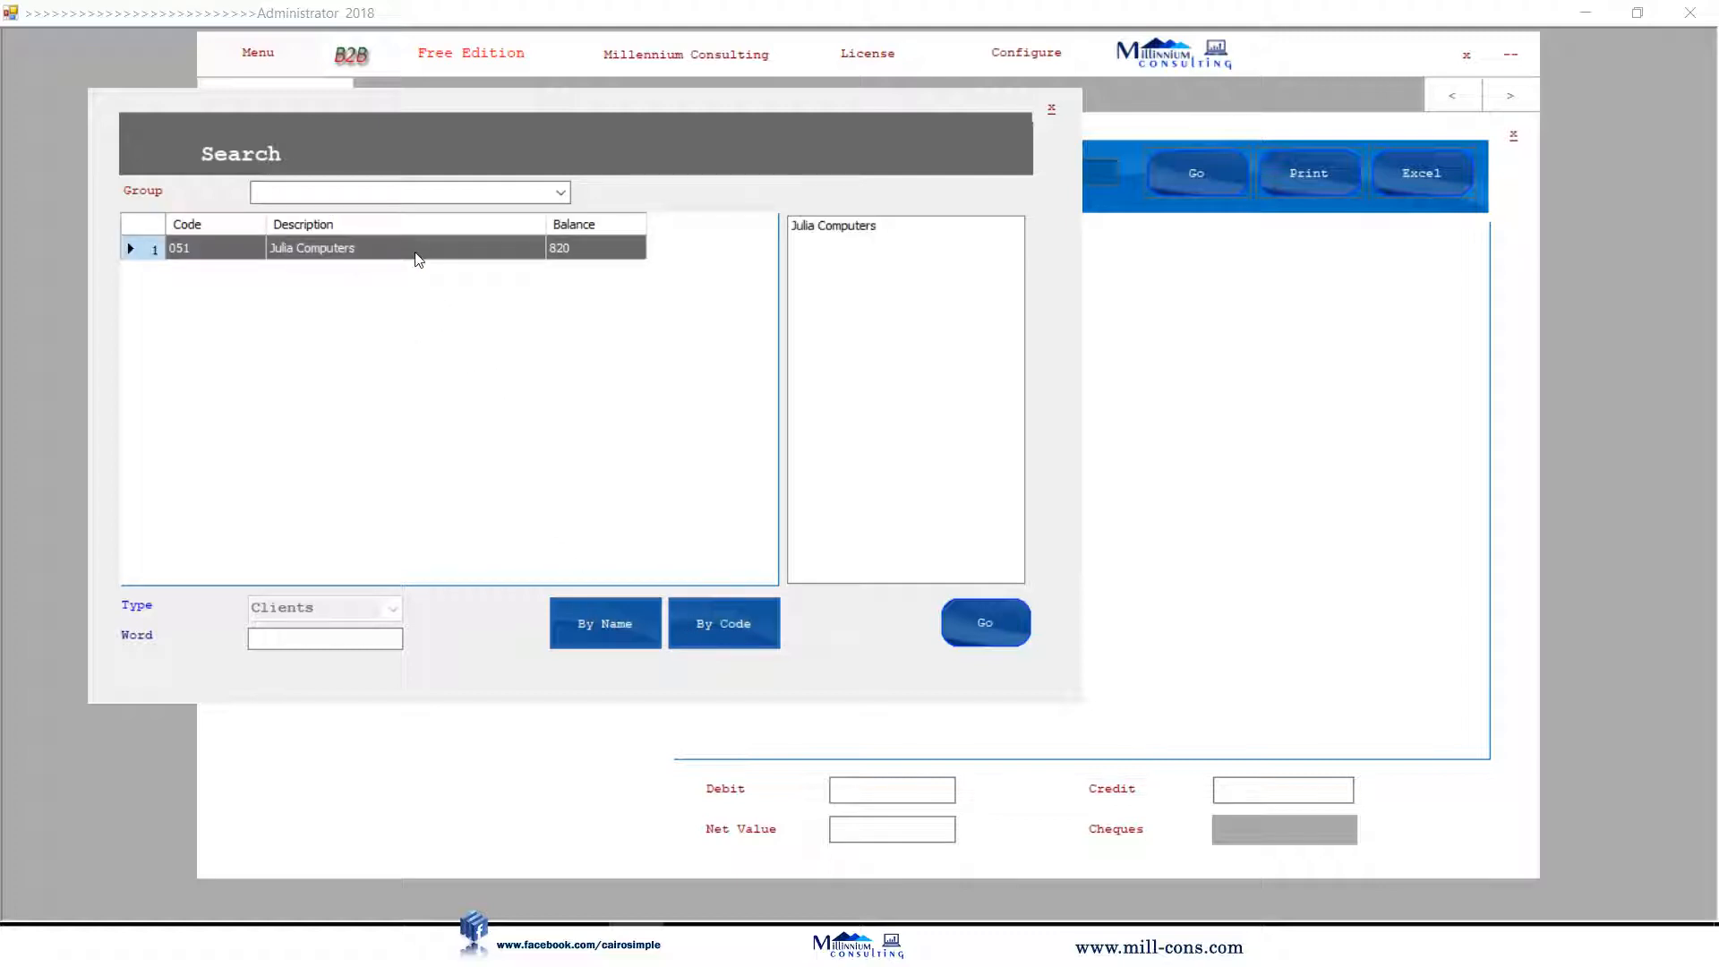
{"action": "left_click", "coordinate": [982, 630]}
{"action": "left_click", "coordinate": [1190, 182]}
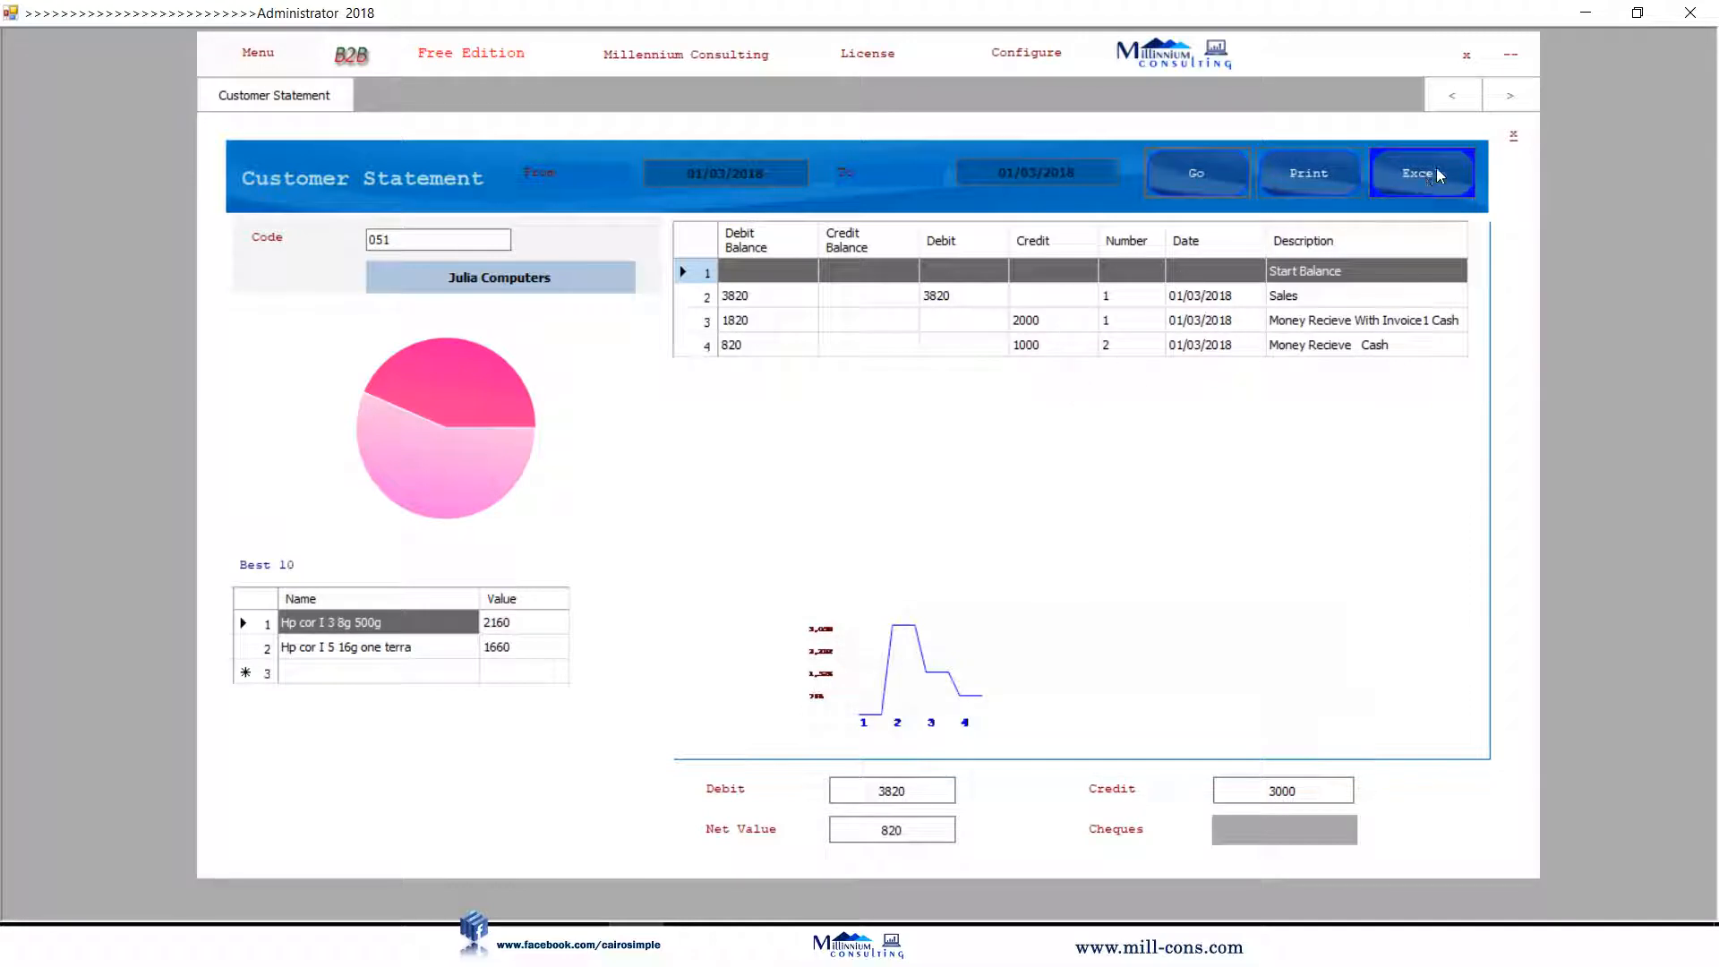
{"action": "left_click", "coordinate": [1511, 139]}
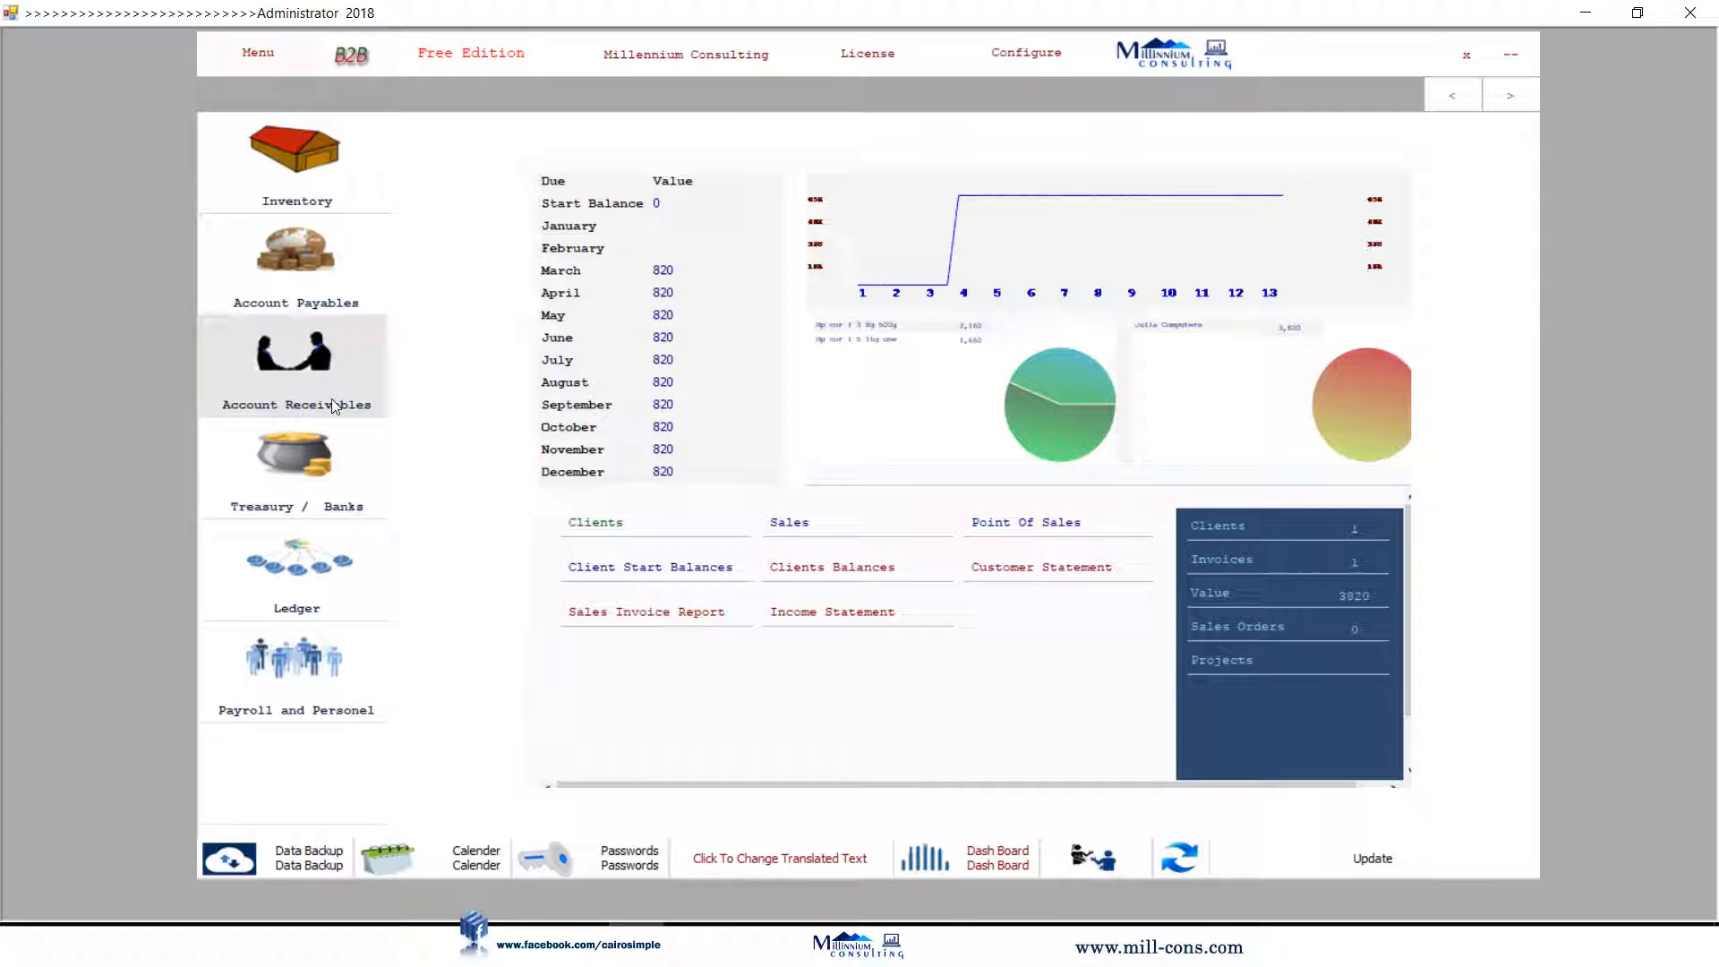
Enter a 1500 cash Money Pay to Millennium Trading, recorded as payment number 1.
{"action": "left_click", "coordinate": [337, 430]}
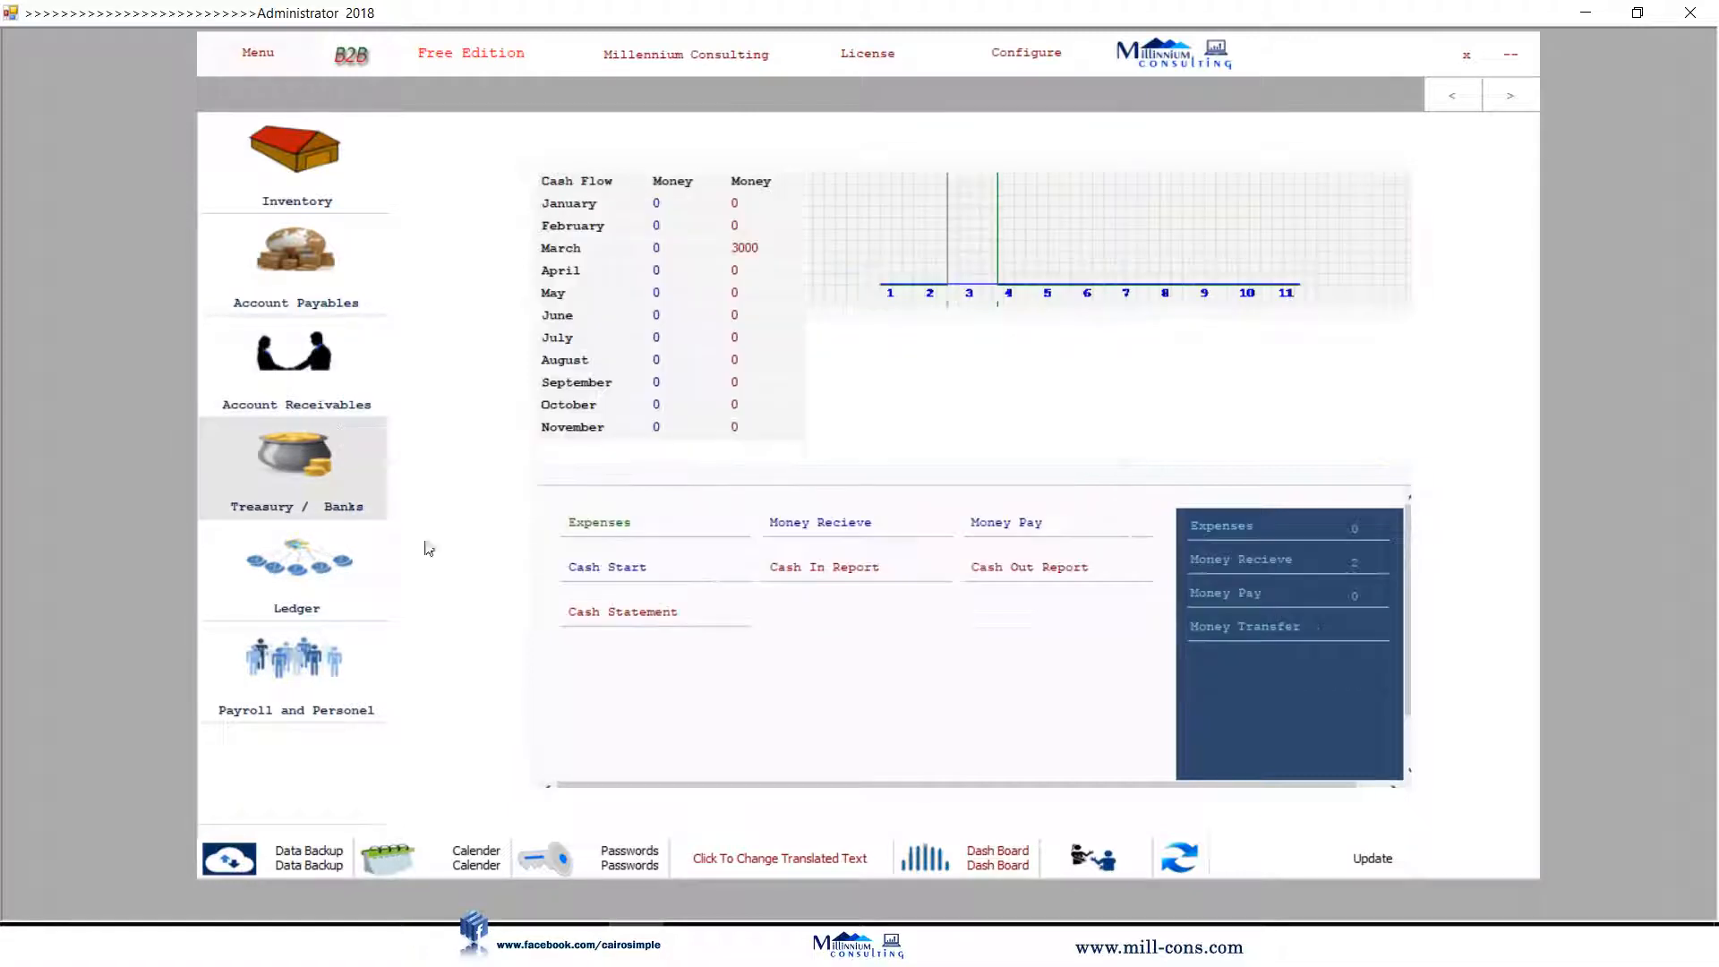
{"action": "left_click", "coordinate": [985, 526]}
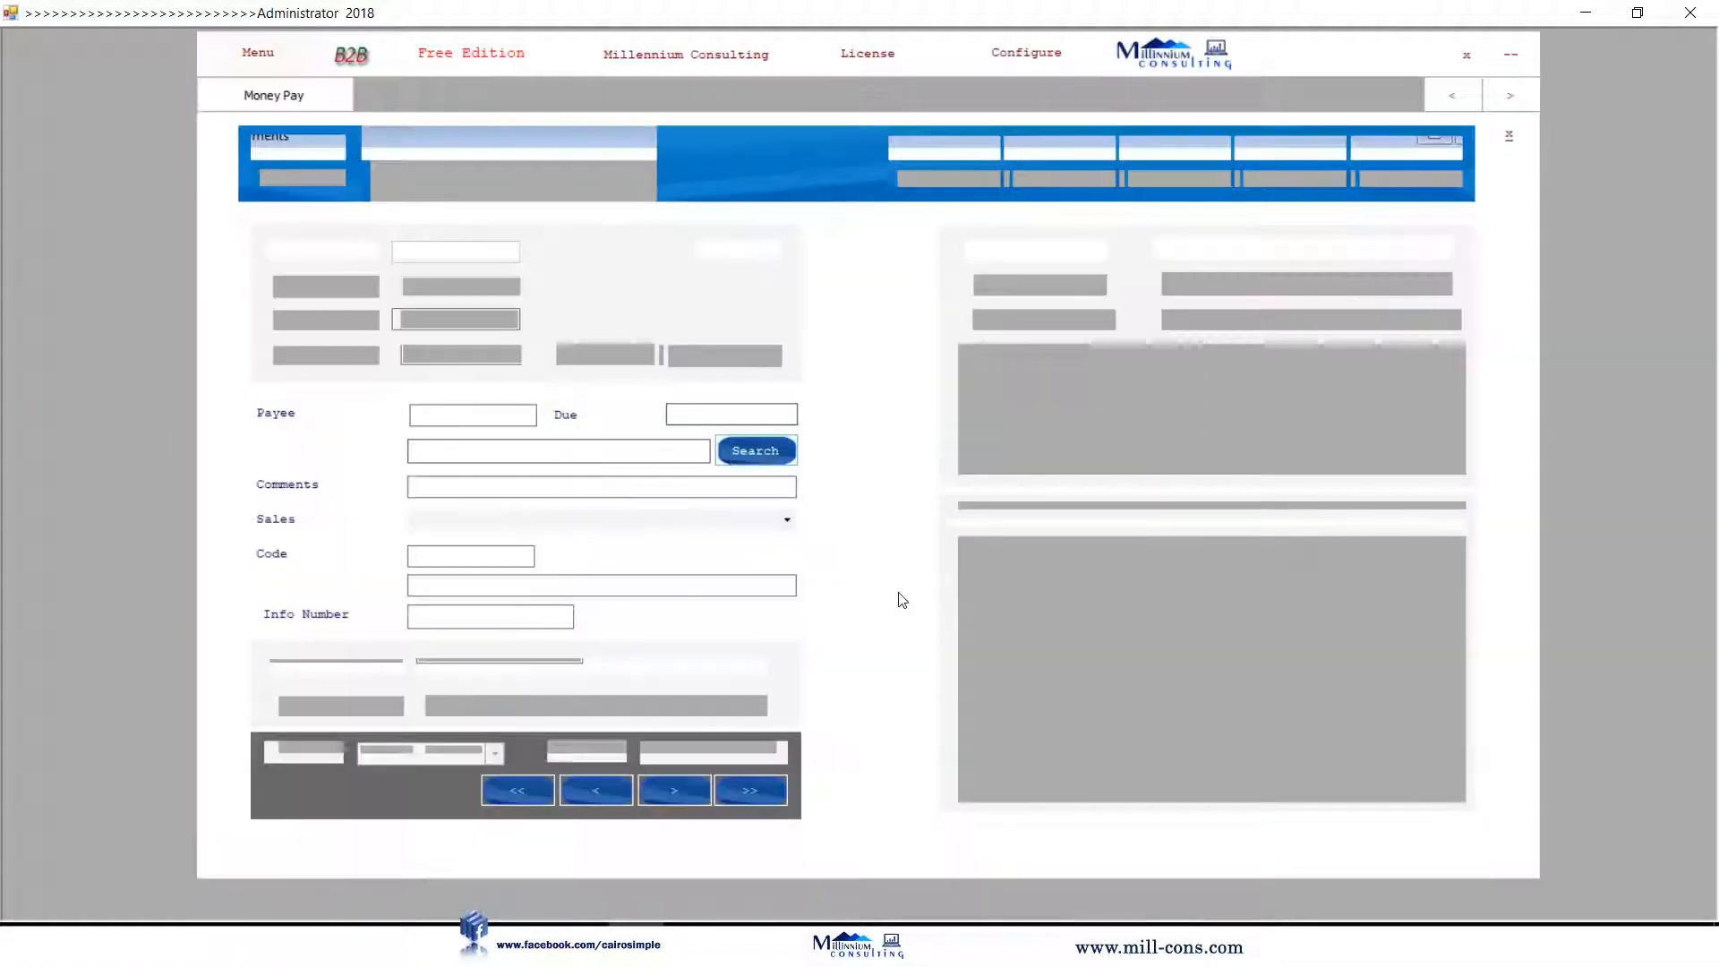
{"action": "left_click", "coordinate": [725, 450]}
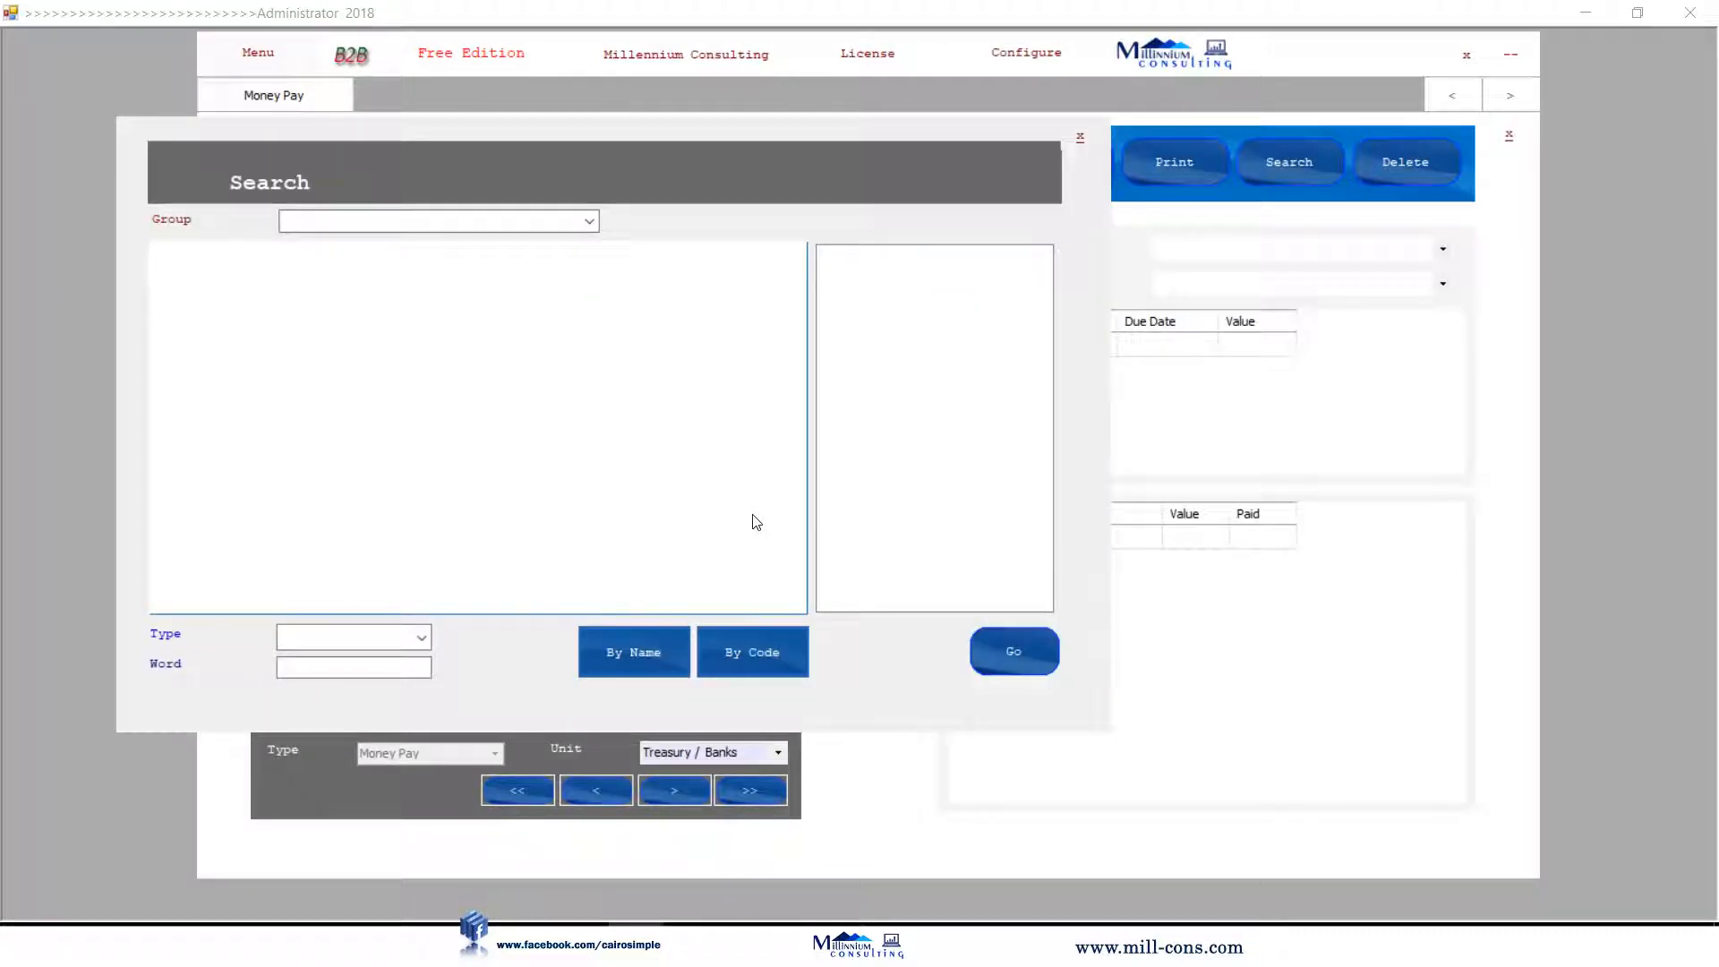
{"action": "left_click", "coordinate": [391, 668]}
{"action": "type", "text": "mill"}
{"action": "key", "text": "Return"}
{"action": "double_click", "coordinate": [392, 279]}
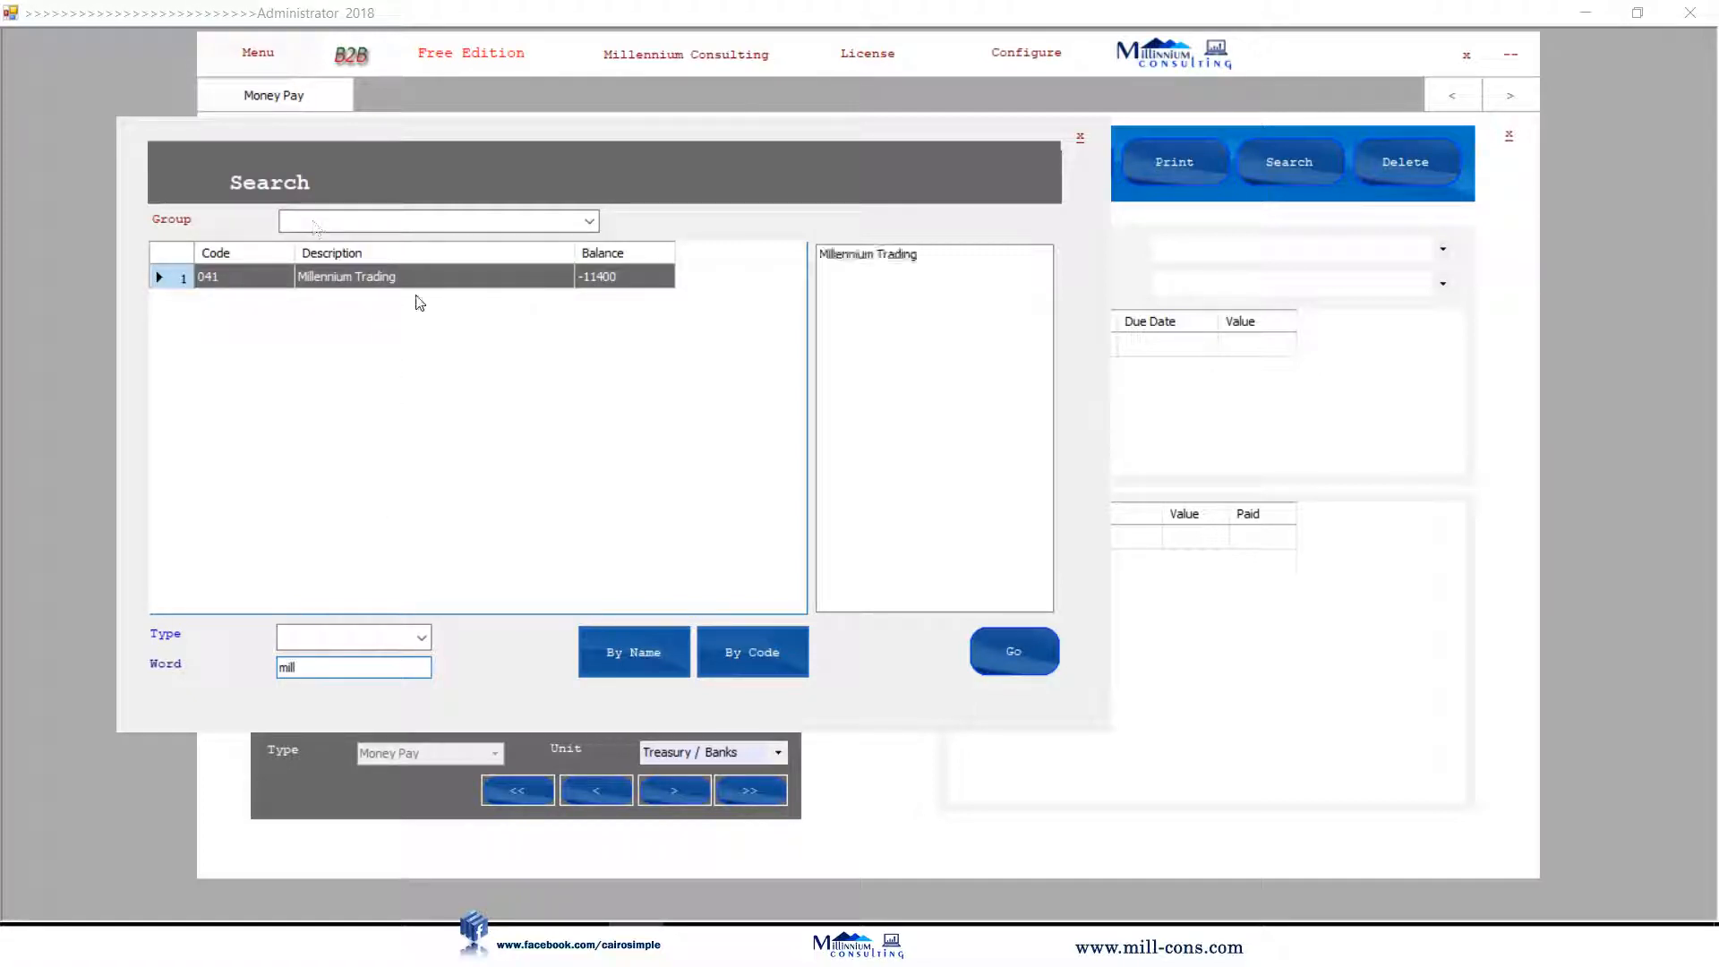
{"action": "left_click", "coordinate": [1011, 655]}
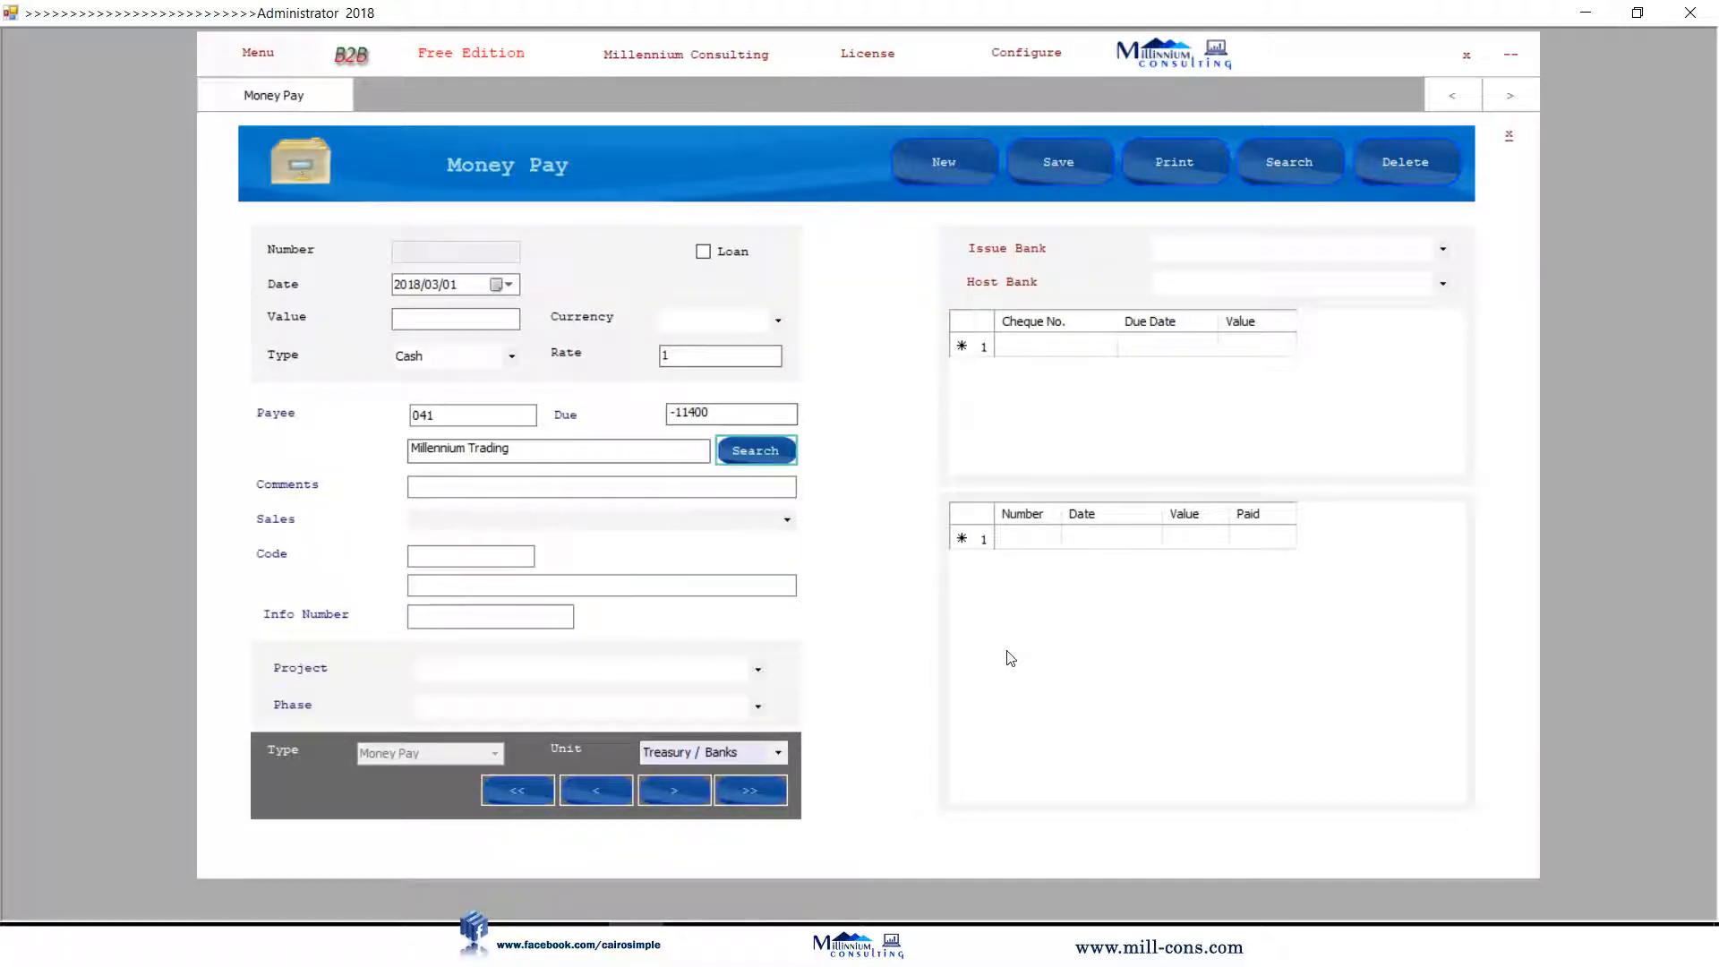
{"action": "left_click", "coordinate": [458, 320]}
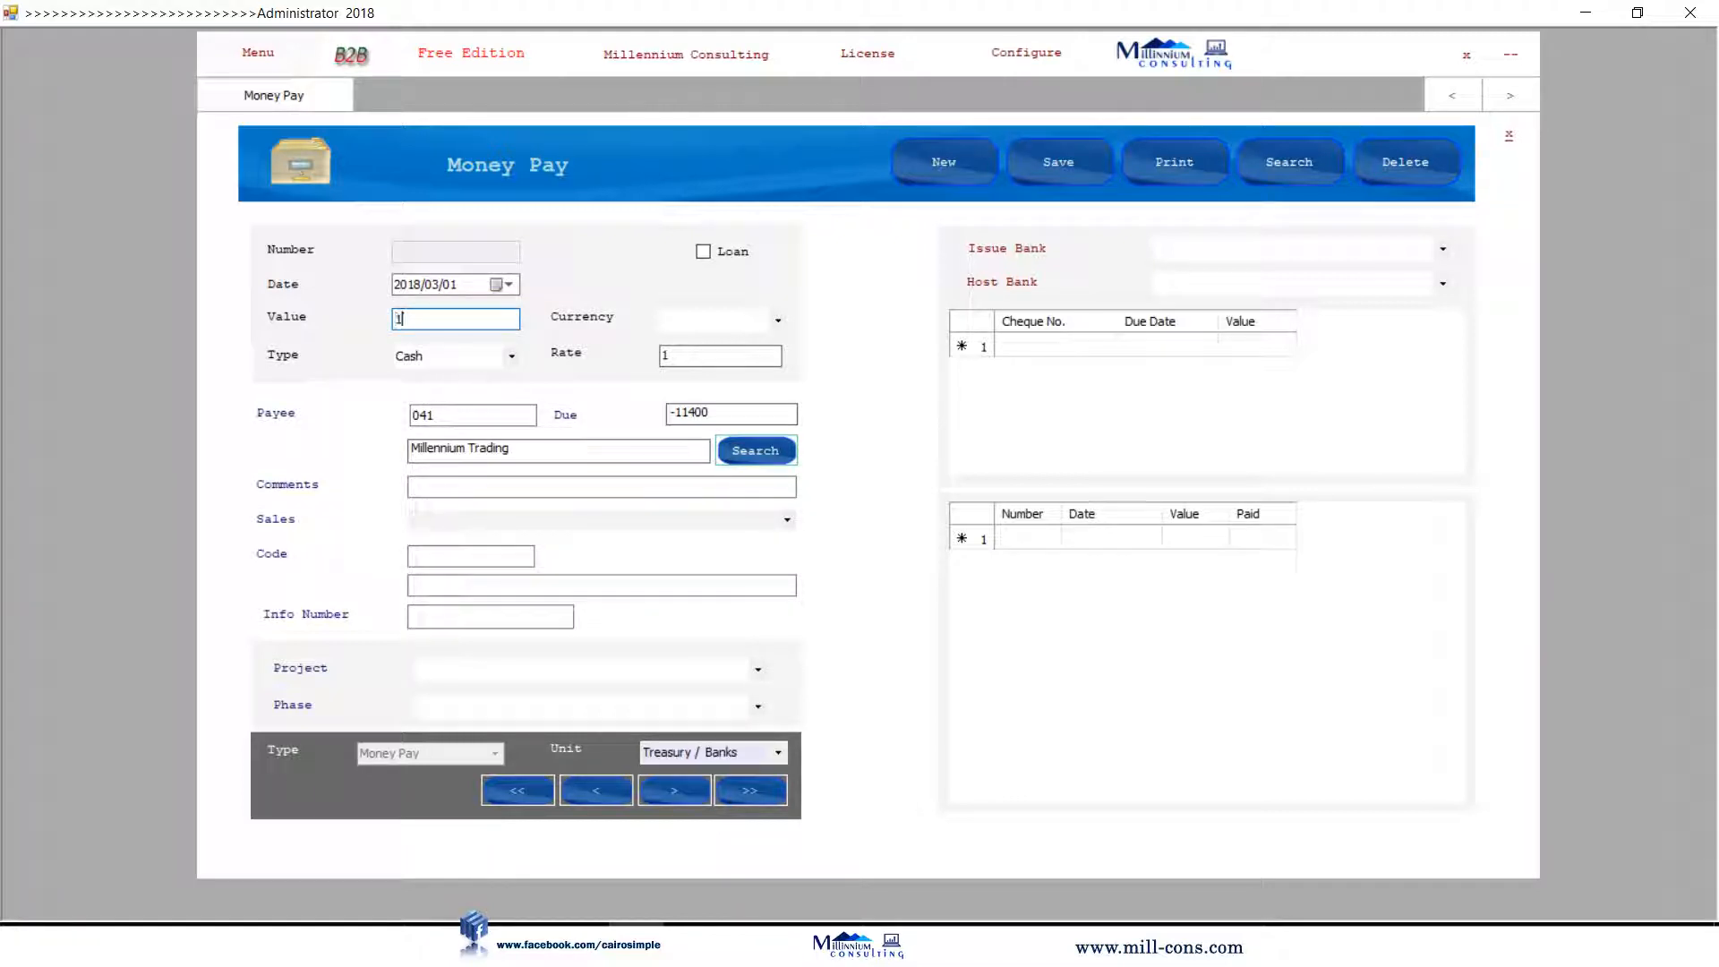
{"action": "type", "text": "1500"}
{"action": "left_click", "coordinate": [1510, 138]}
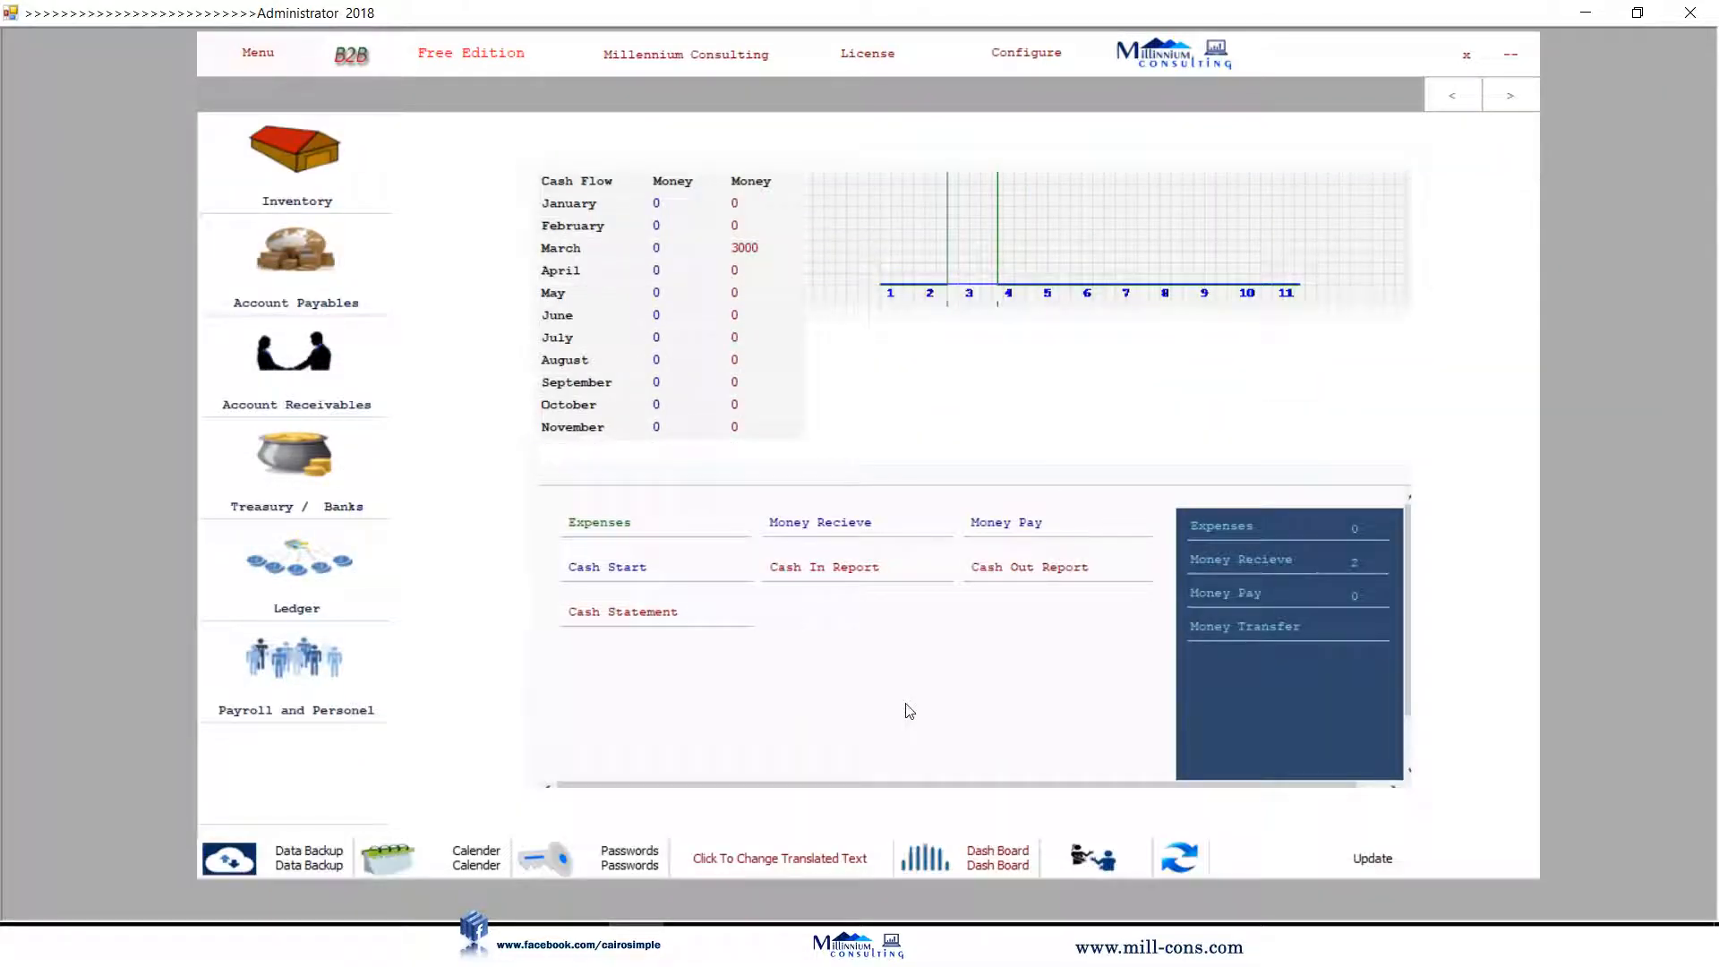
{"action": "left_click", "coordinate": [618, 614]}
{"action": "left_click", "coordinate": [1071, 183]}
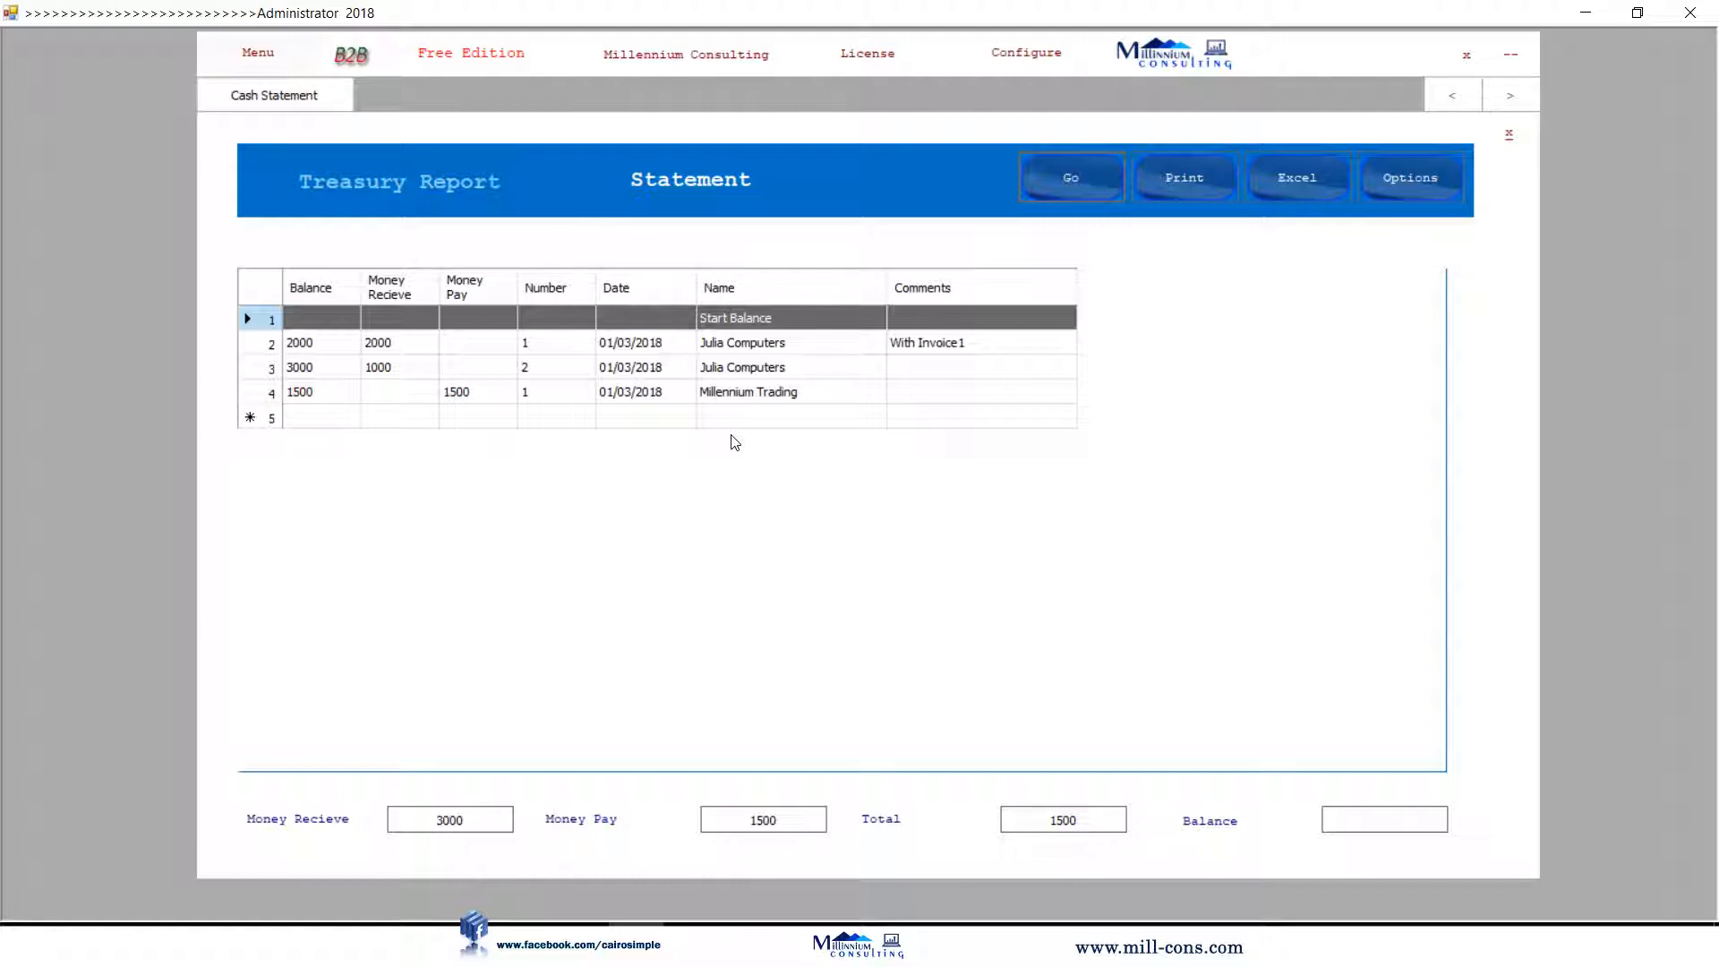
{"action": "left_click", "coordinate": [704, 394]}
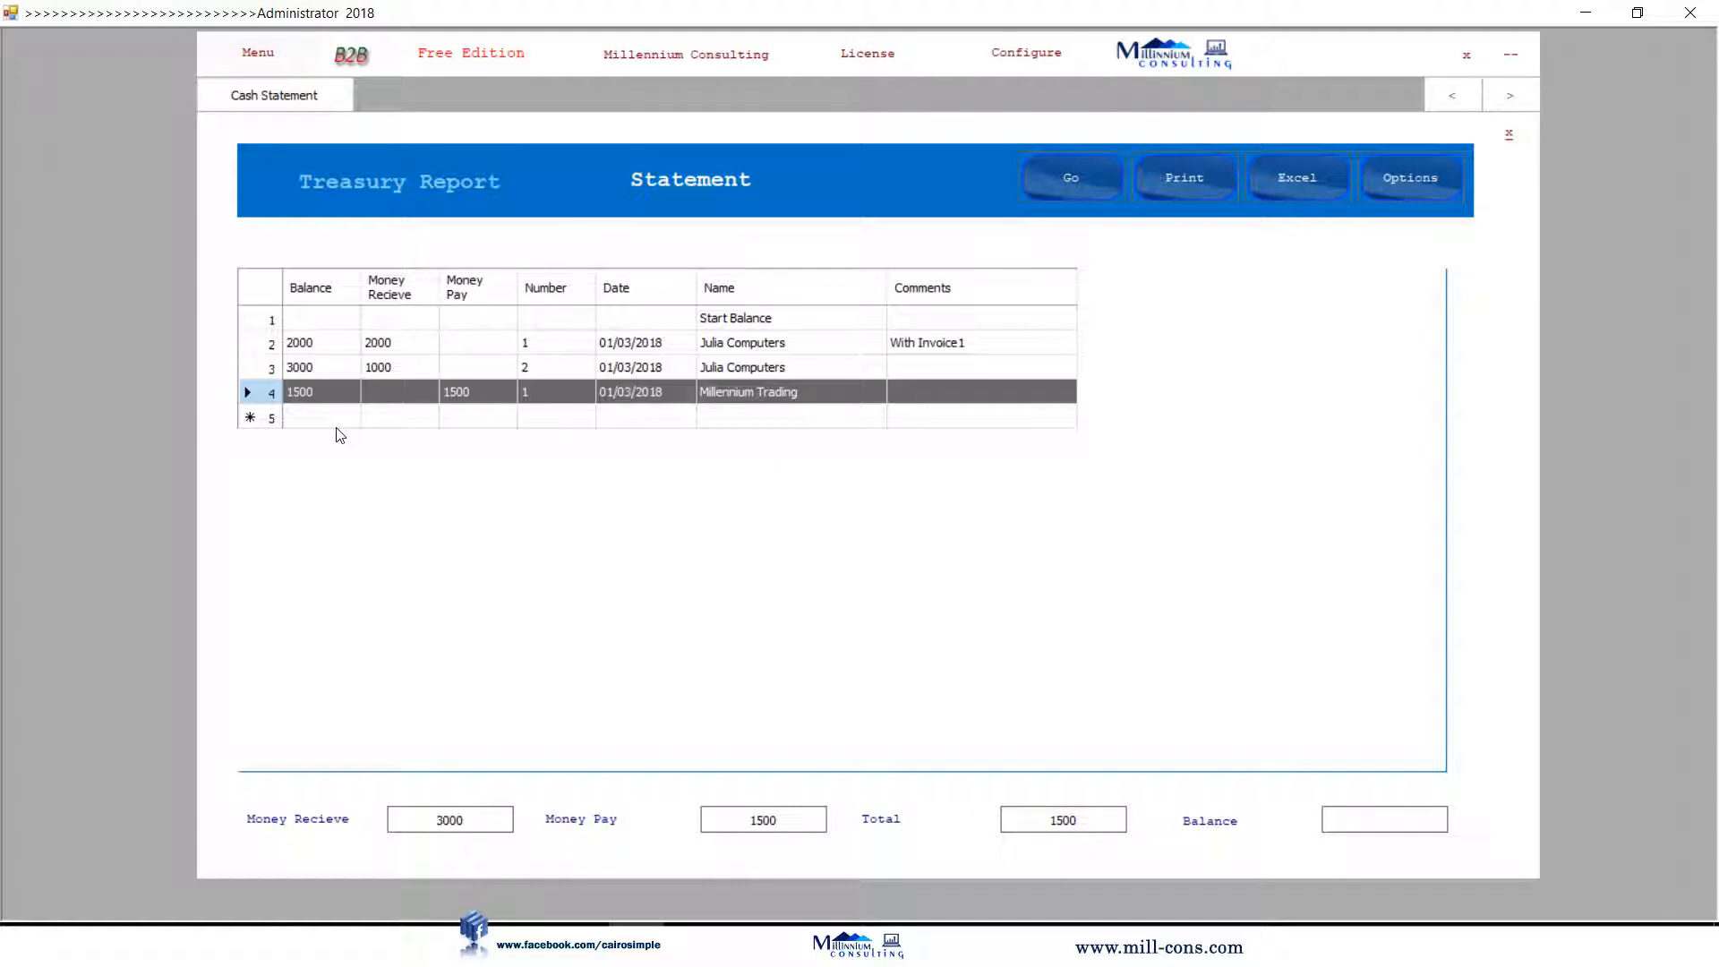
{"action": "left_click", "coordinate": [1507, 137]}
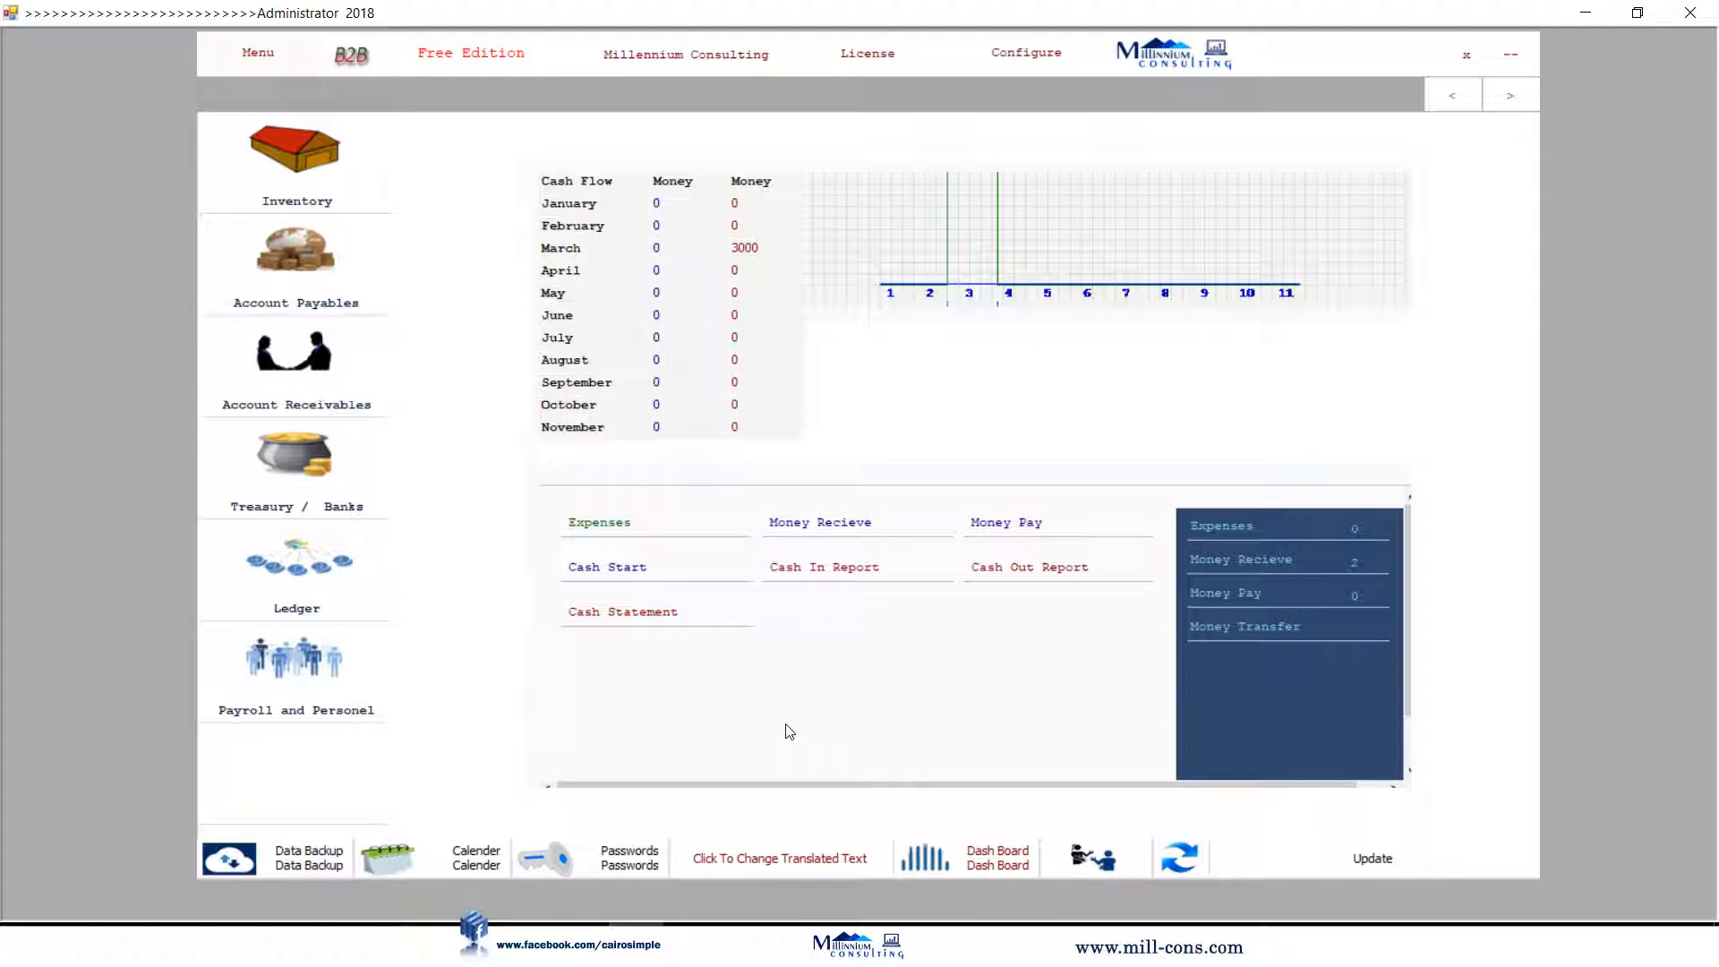
Create an Office Expenses group under Expenses.
{"action": "left_click", "coordinate": [598, 527]}
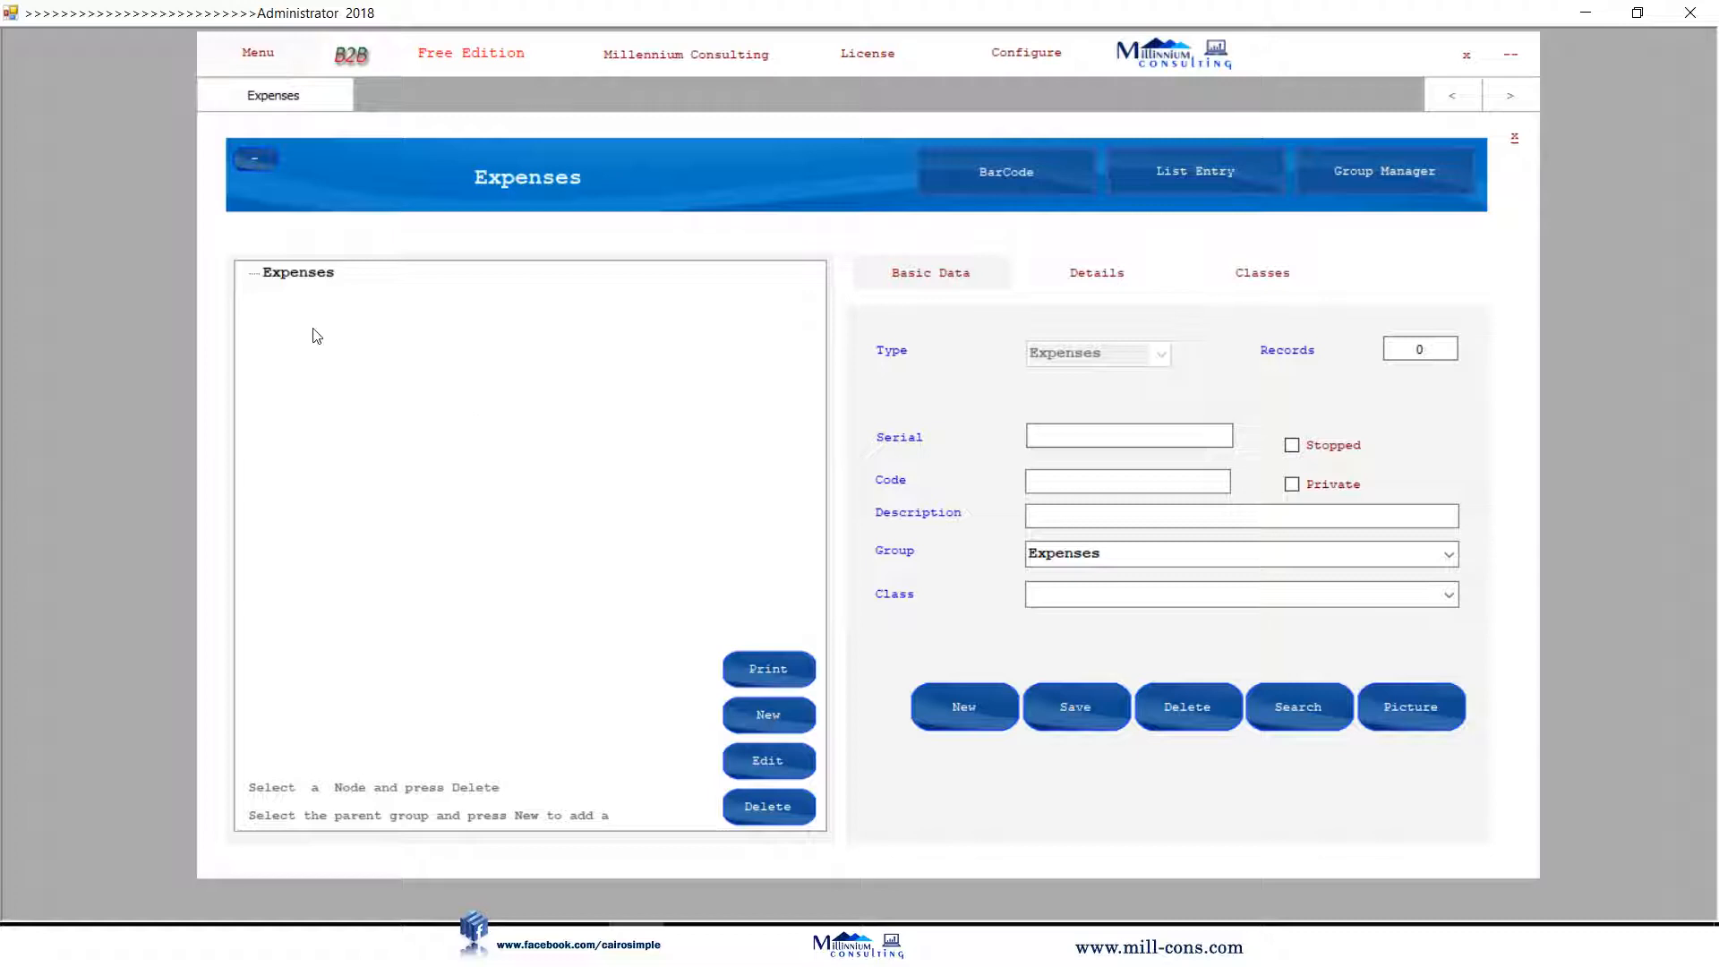
{"action": "left_click", "coordinate": [300, 273]}
{"action": "left_click", "coordinate": [802, 716]}
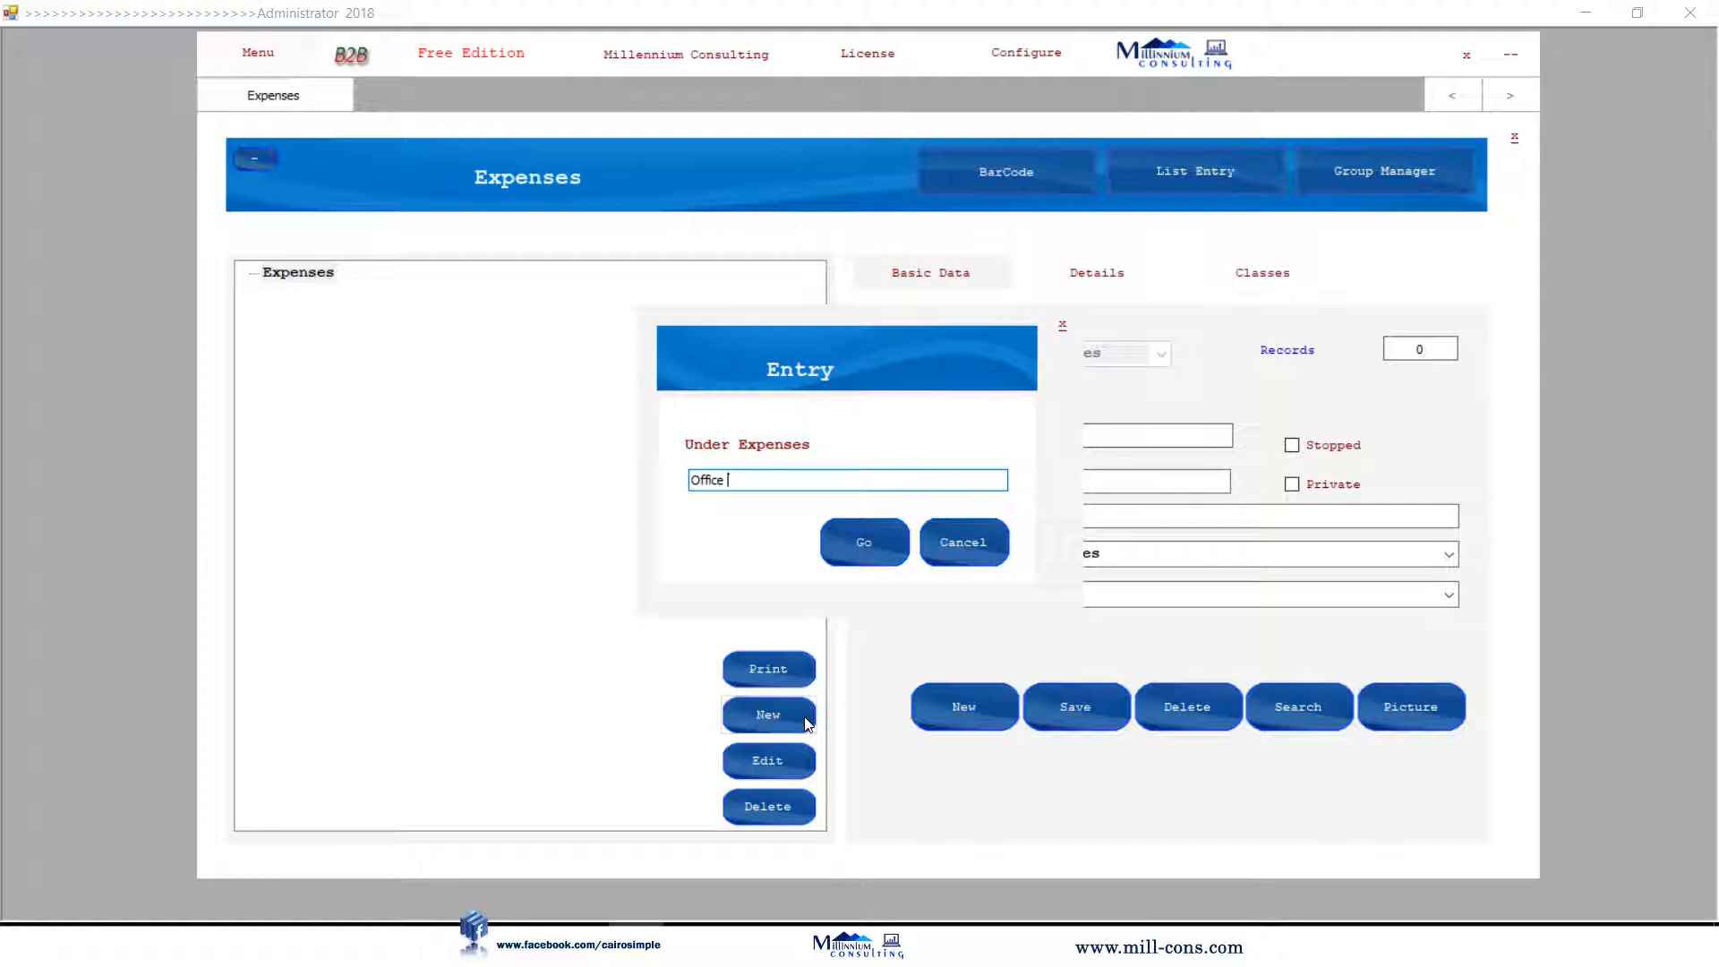
{"action": "type", "text": "Office Expenses"}
{"action": "key", "text": "Return"}
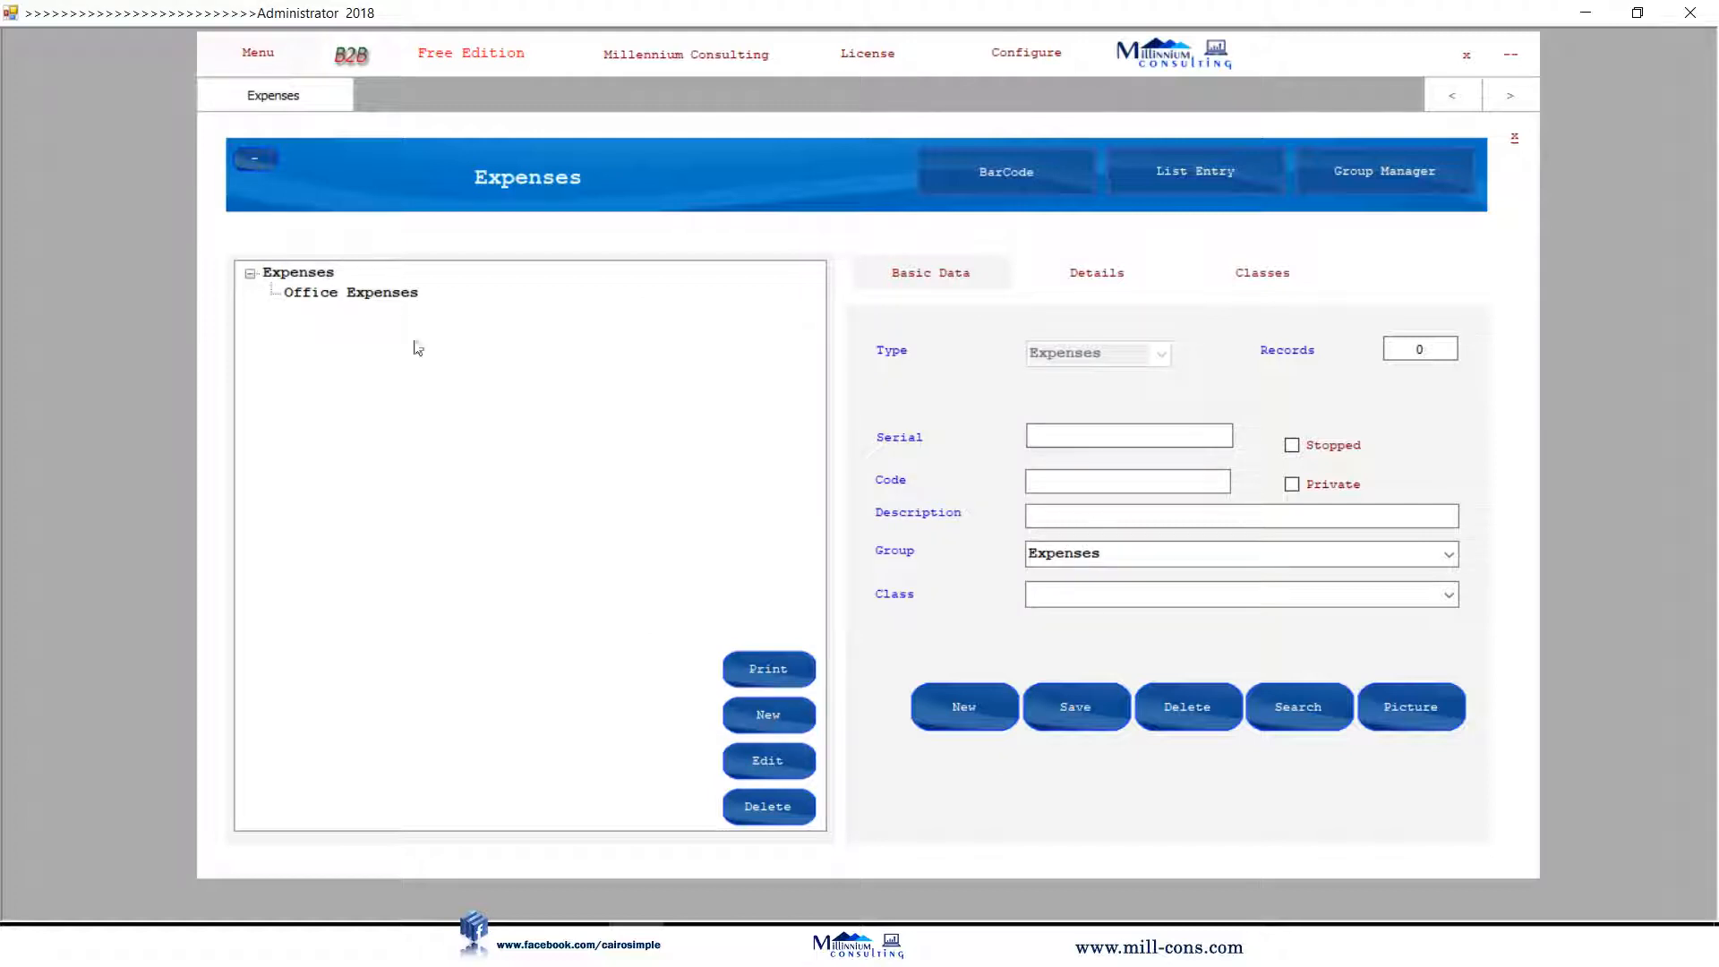
{"action": "left_click", "coordinate": [414, 297]}
Save Electricity and Transportations as expense items in Office Expenses.
{"action": "left_click", "coordinate": [1097, 514]}
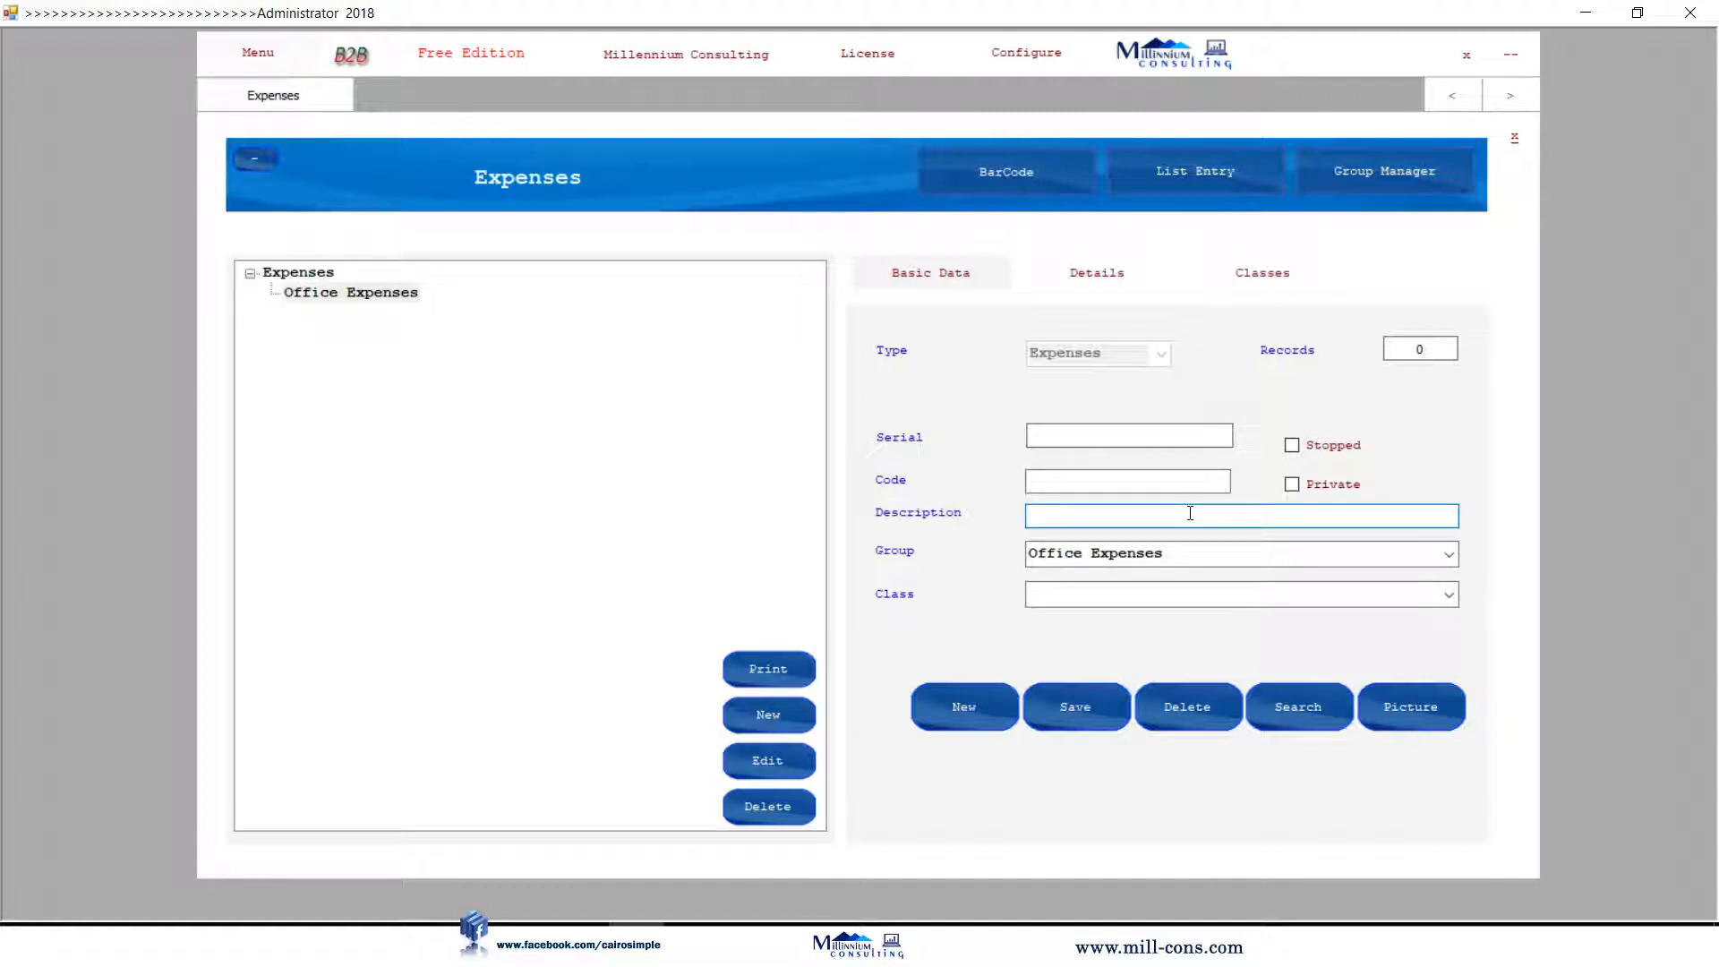
{"action": "type", "text": "Electricity"}
{"action": "left_click", "coordinate": [1040, 697]}
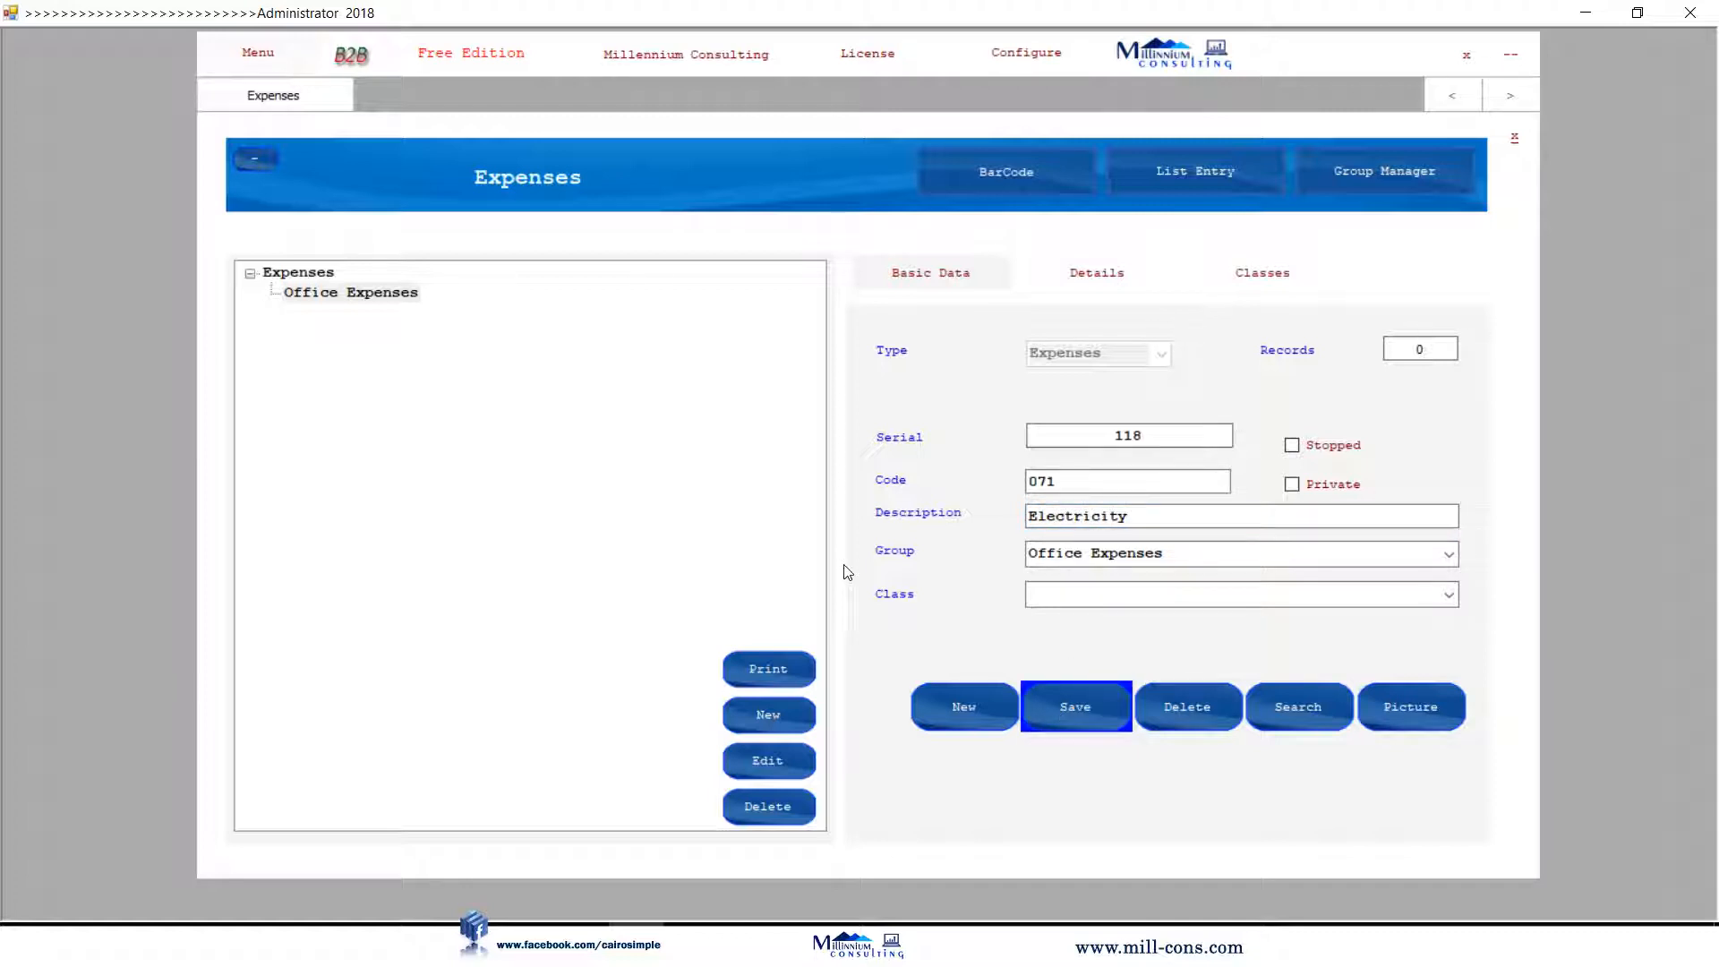
{"action": "left_click", "coordinate": [963, 727]}
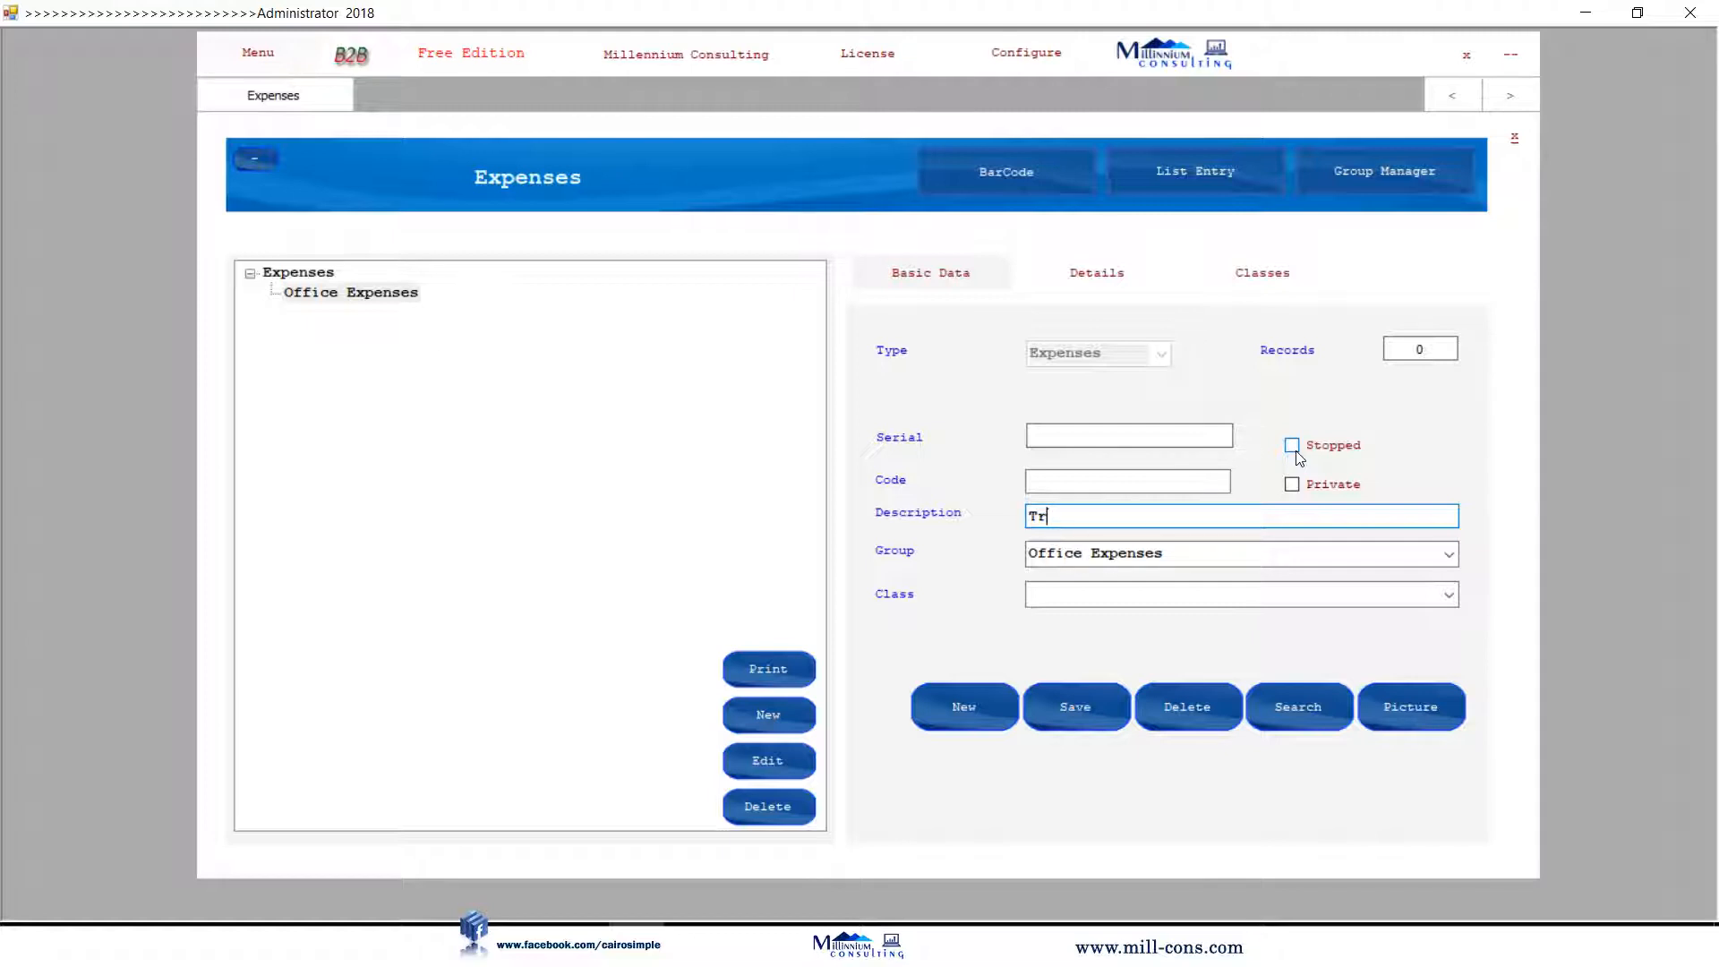
{"action": "type", "text": "Transportations"}
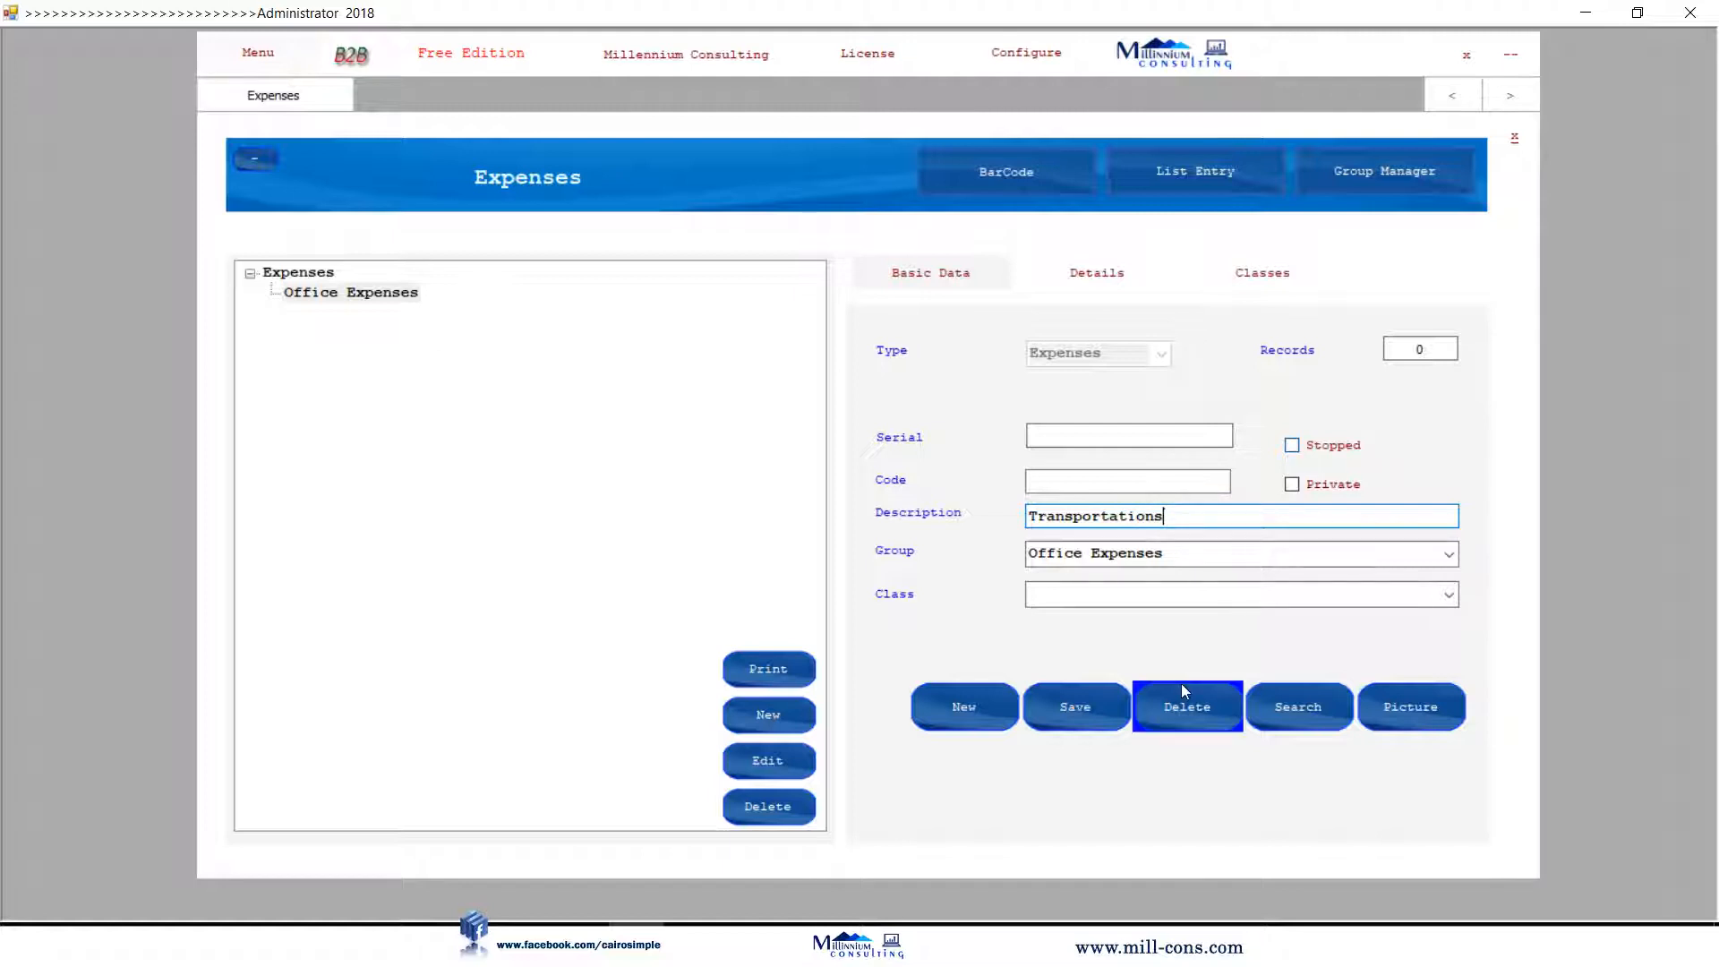
{"action": "left_click", "coordinate": [1054, 709]}
{"action": "left_click", "coordinate": [1514, 139]}
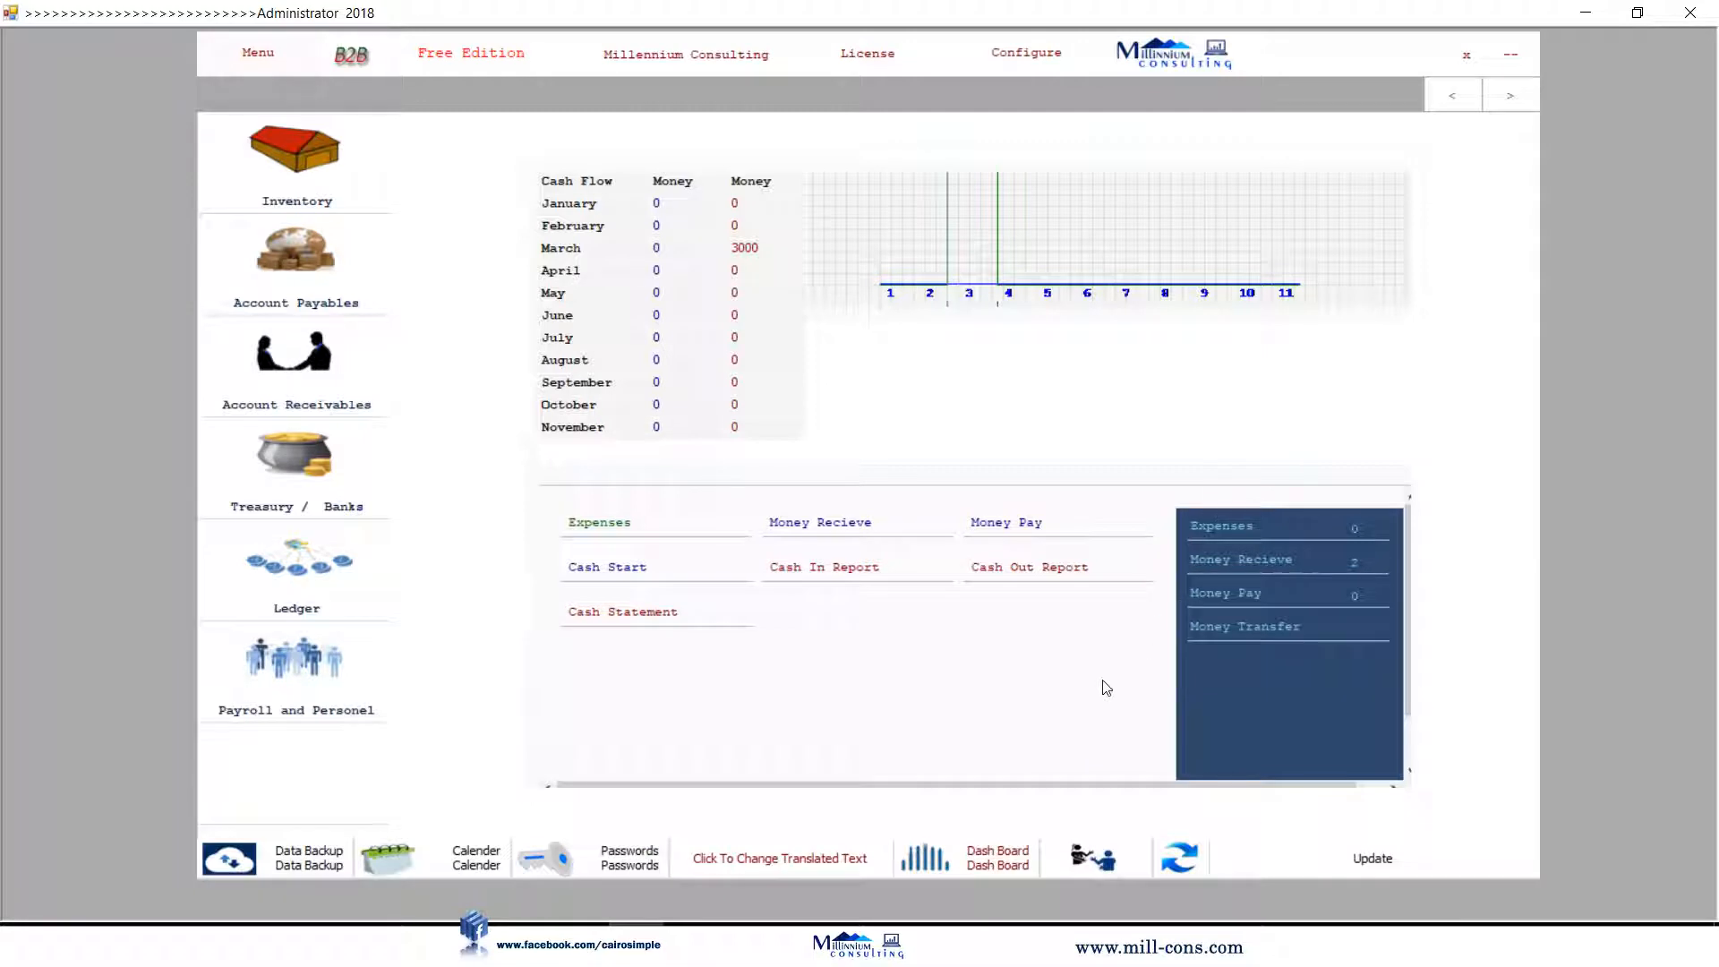
Save a 500 cash payment to Electricity as number 2, then clear the form.
{"action": "left_click", "coordinate": [1030, 528]}
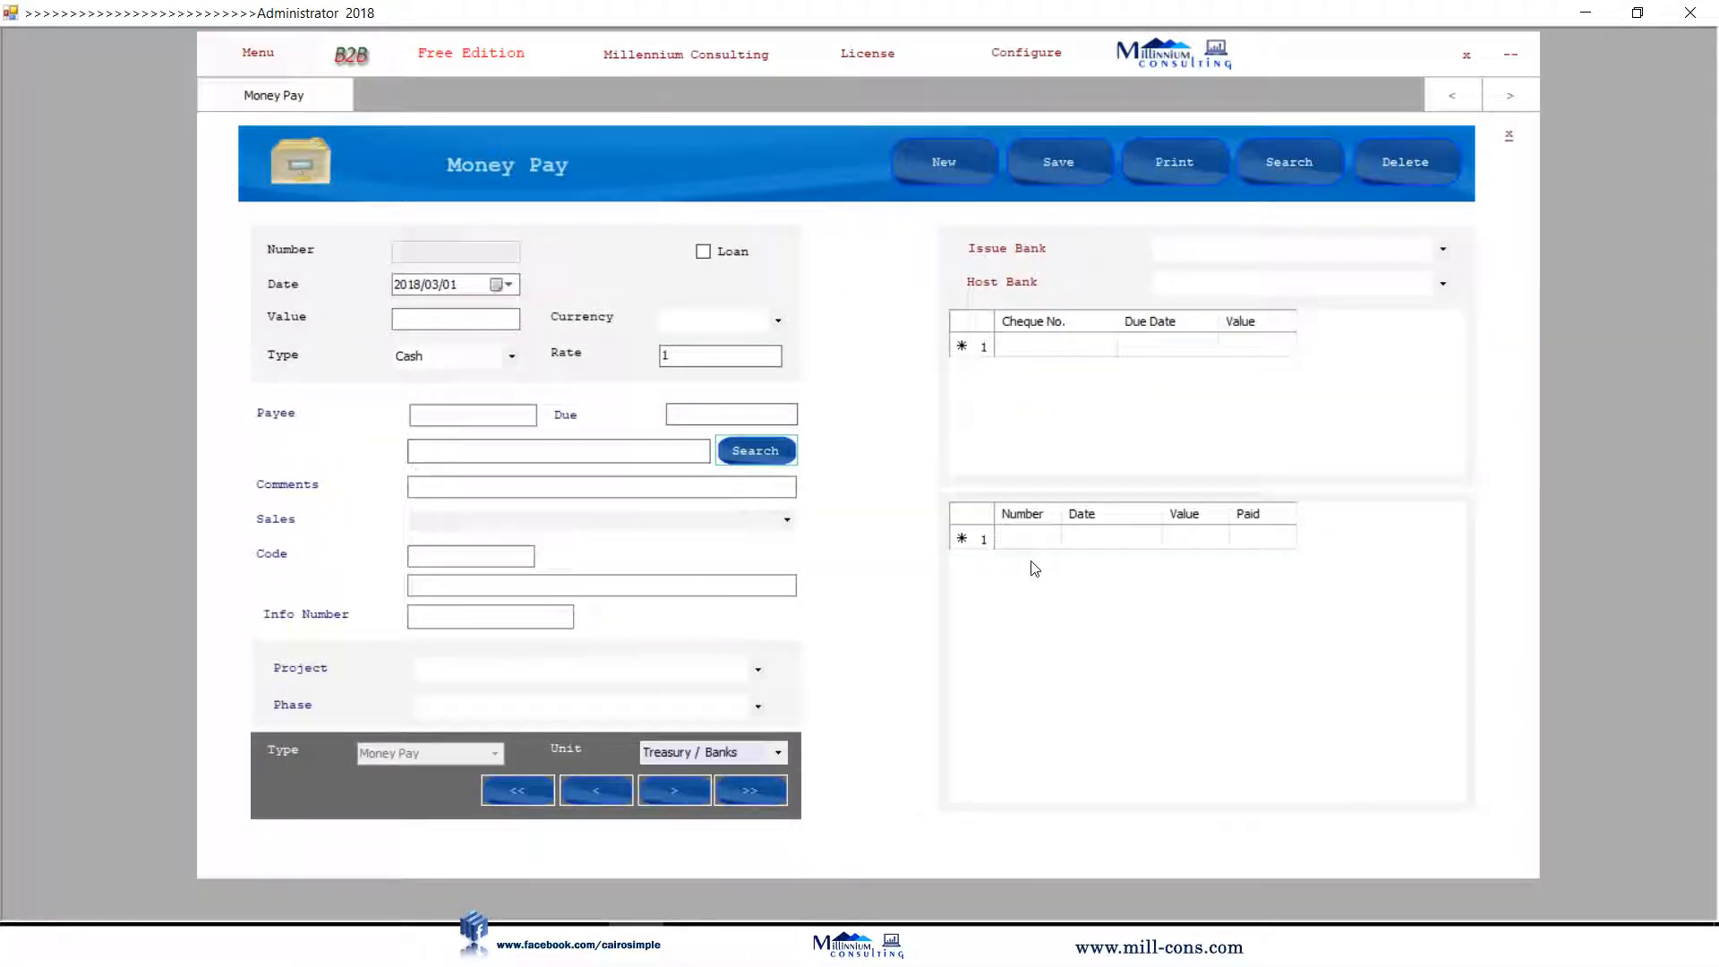
{"action": "left_click", "coordinate": [775, 459]}
{"action": "left_click", "coordinate": [439, 695]}
{"action": "type", "text": "e"}
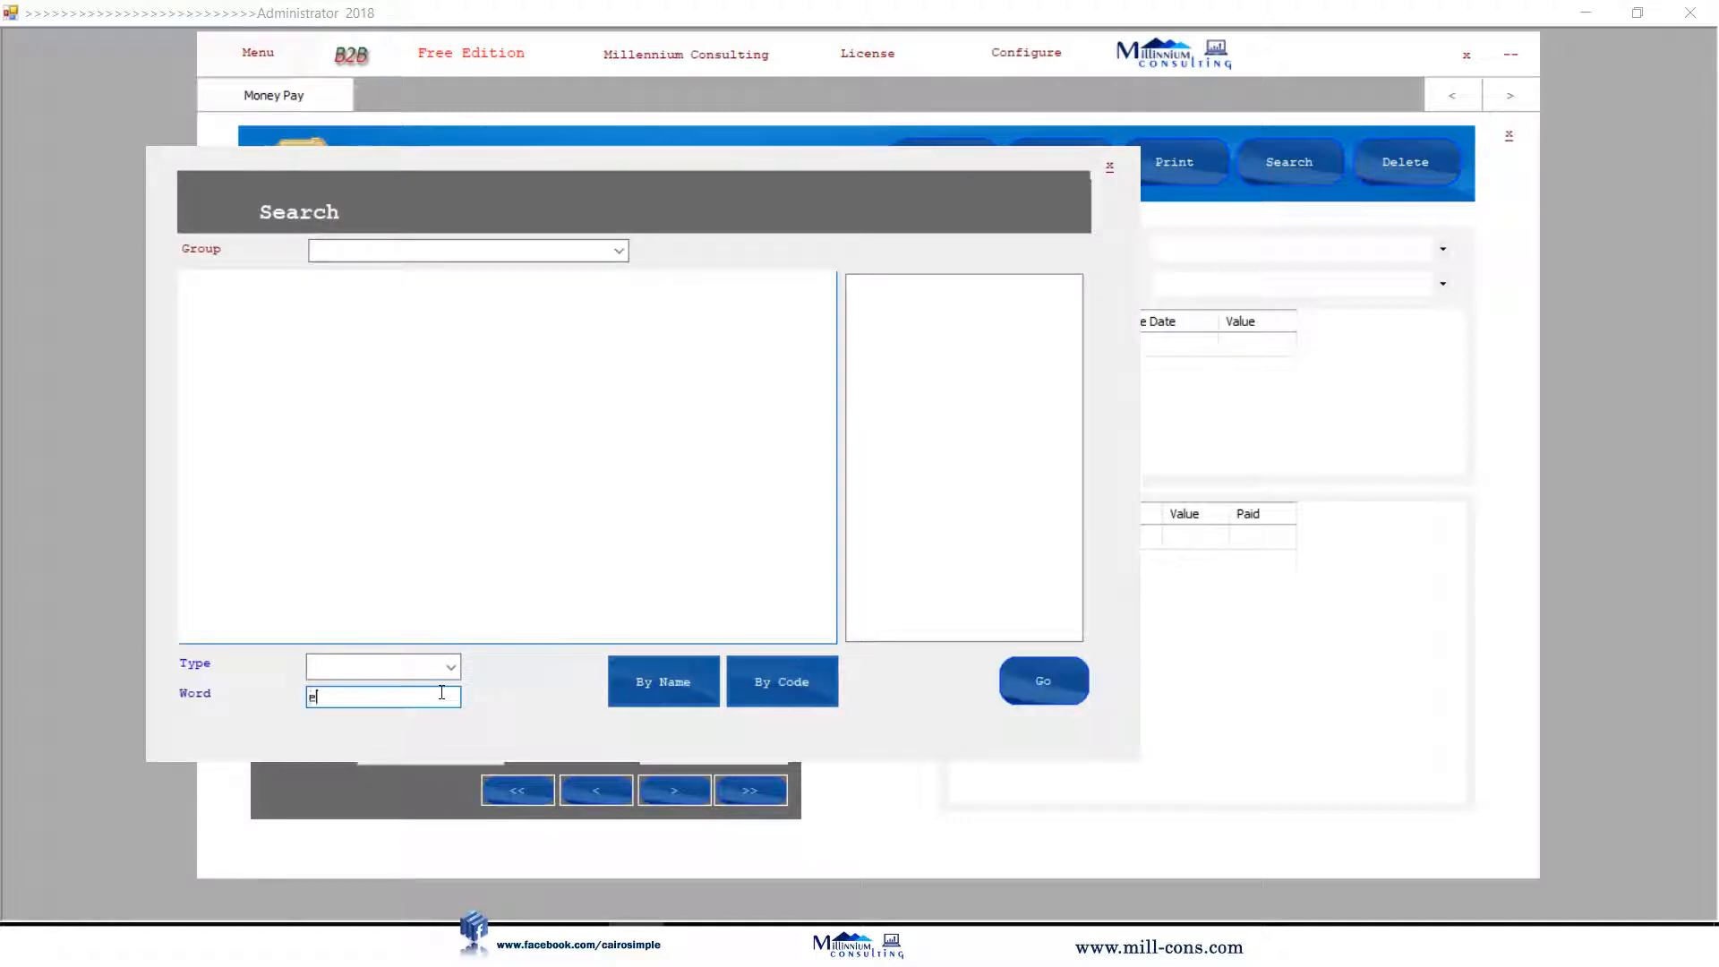
{"action": "type", "text": "le"}
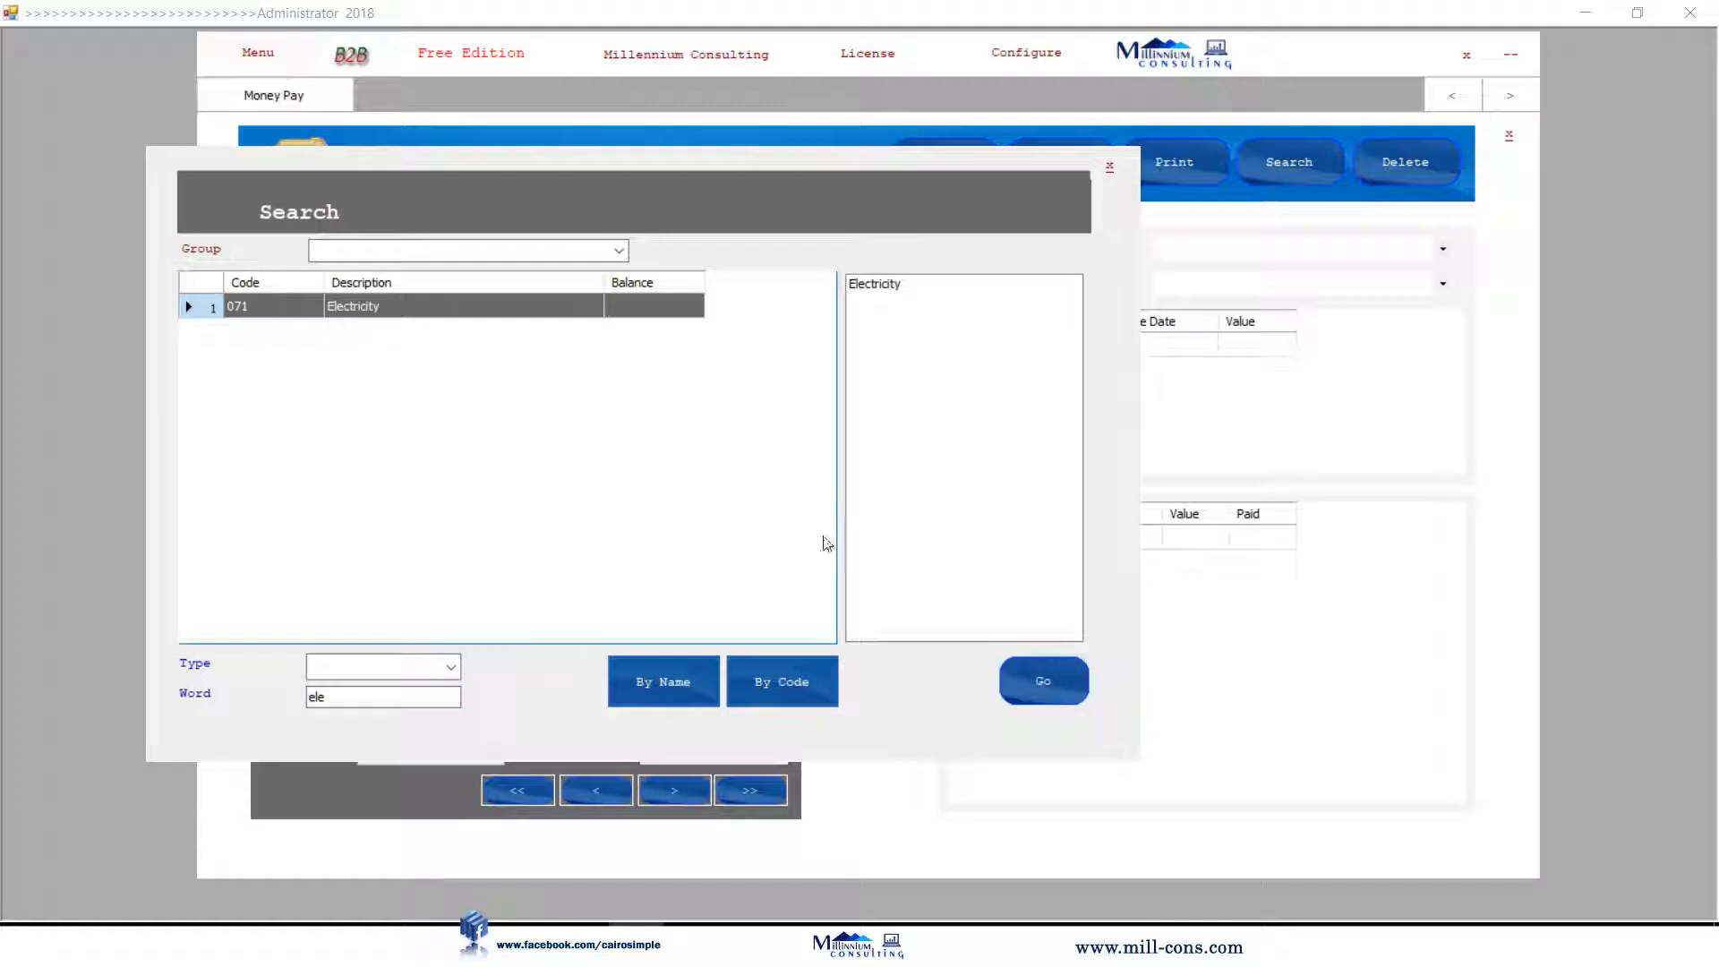
{"action": "double_click", "coordinate": [825, 541]}
{"action": "left_click", "coordinate": [435, 317]}
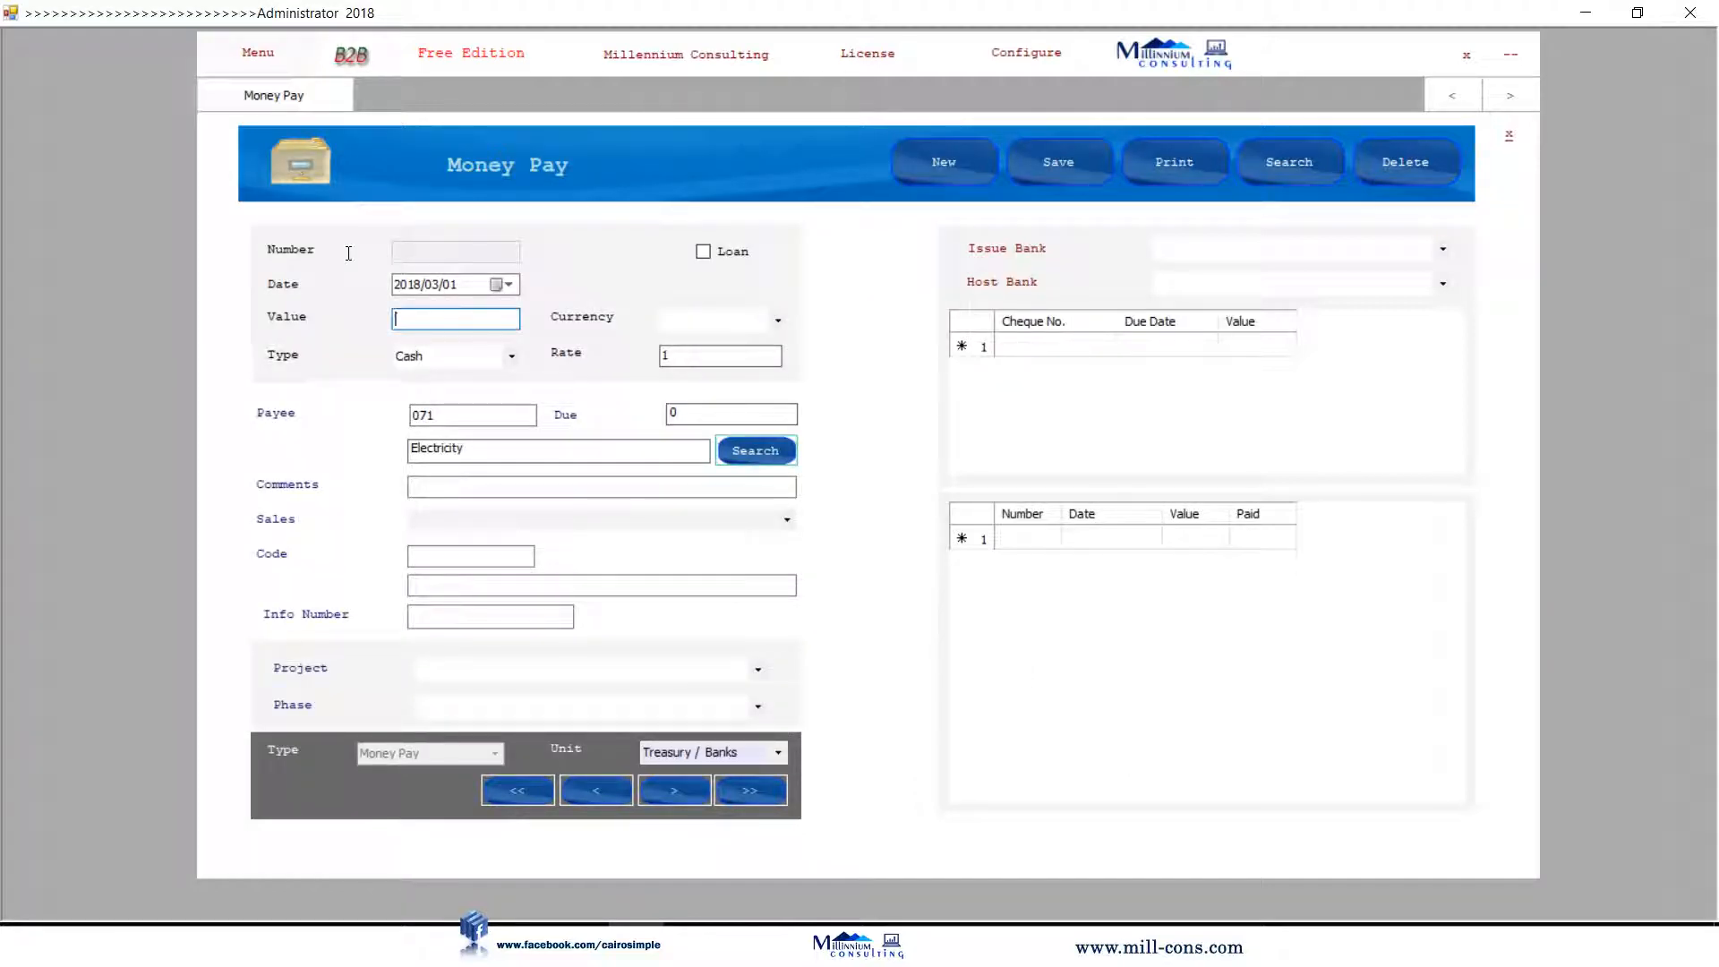
{"action": "type", "text": "500"}
{"action": "left_click", "coordinate": [484, 487]}
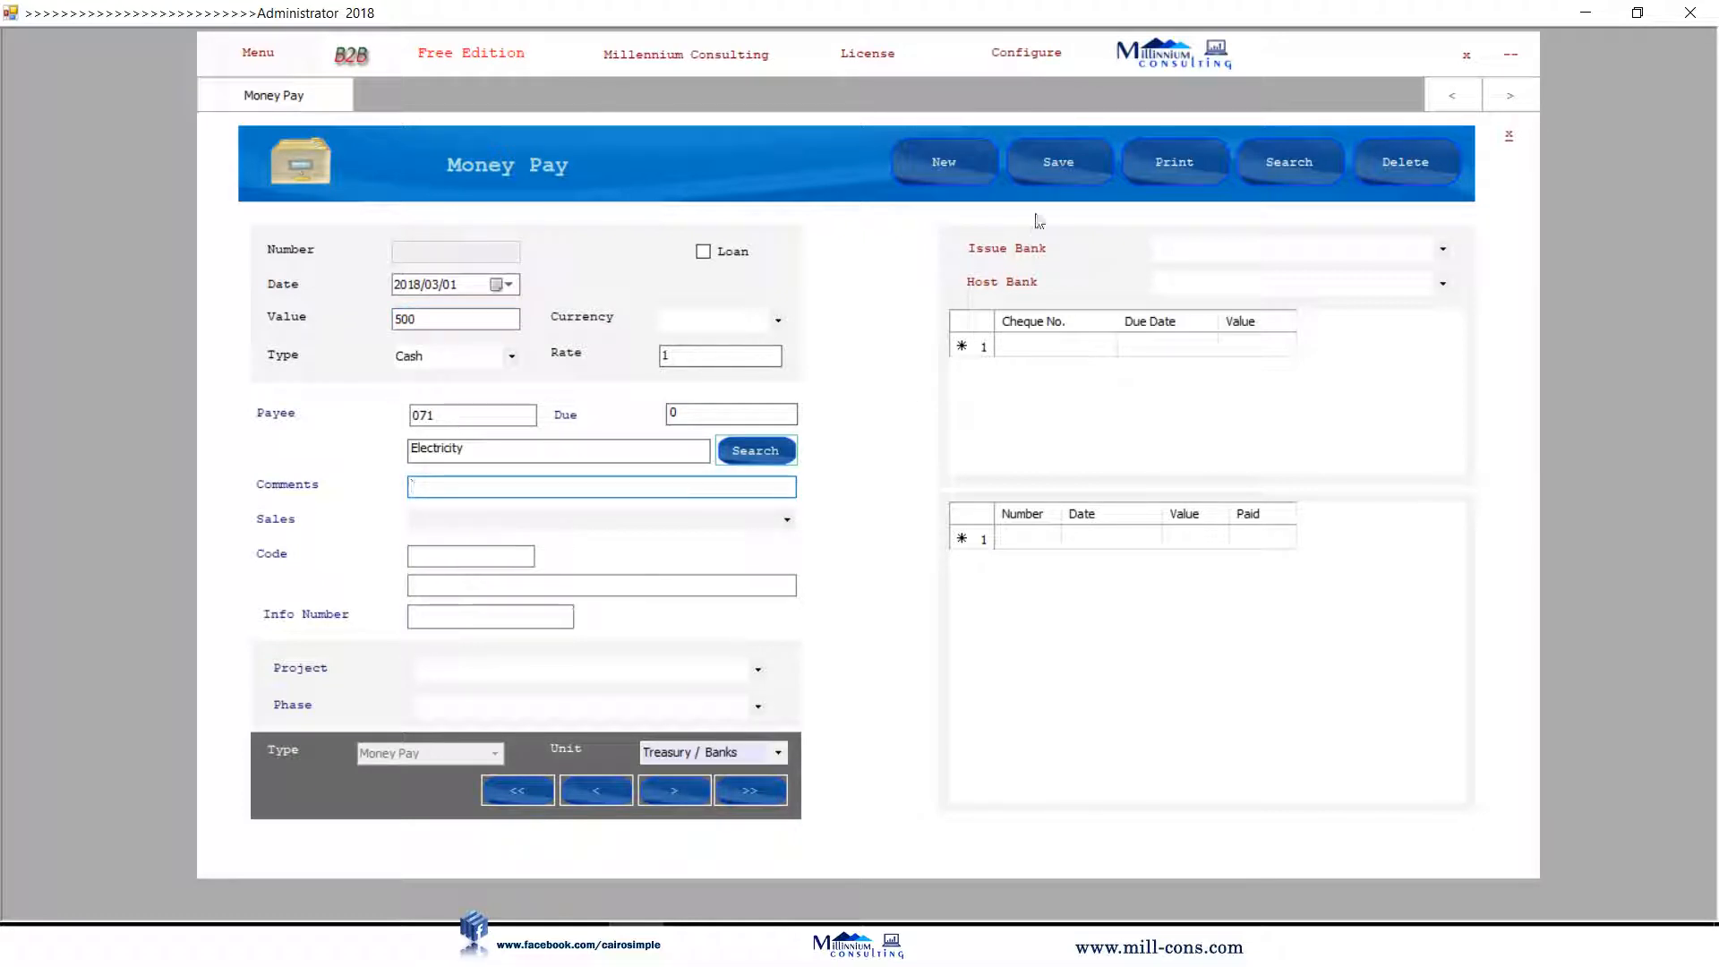
{"action": "left_click", "coordinate": [1044, 178]}
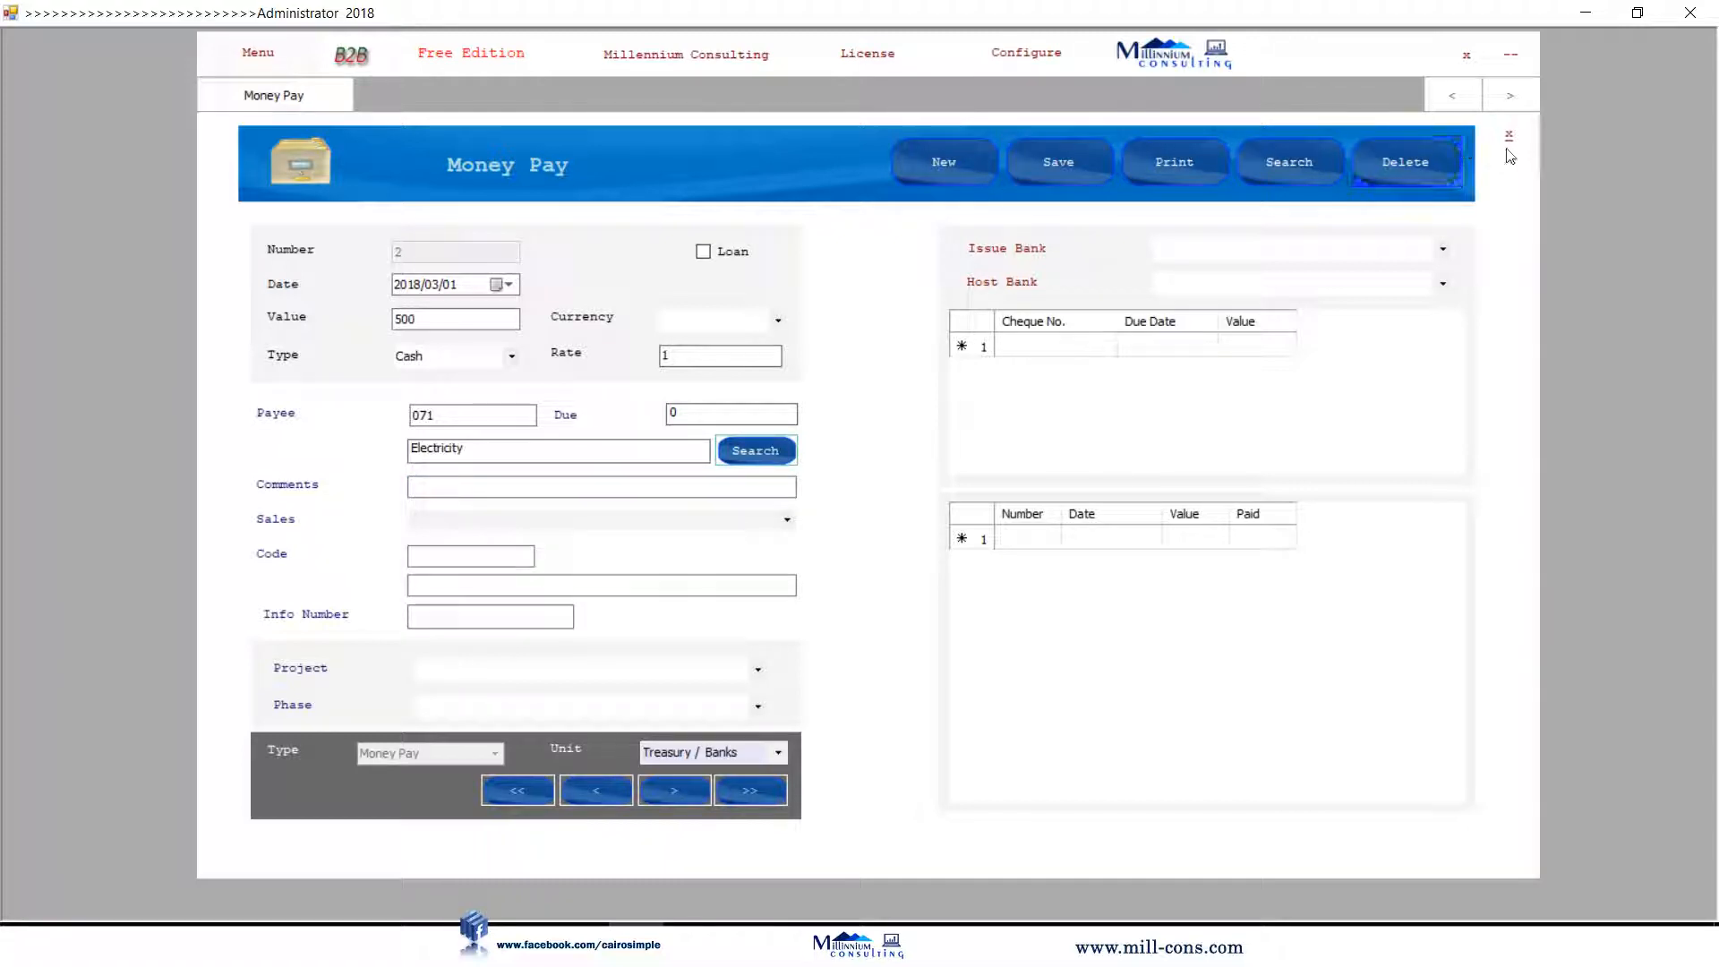
{"action": "left_click", "coordinate": [956, 166]}
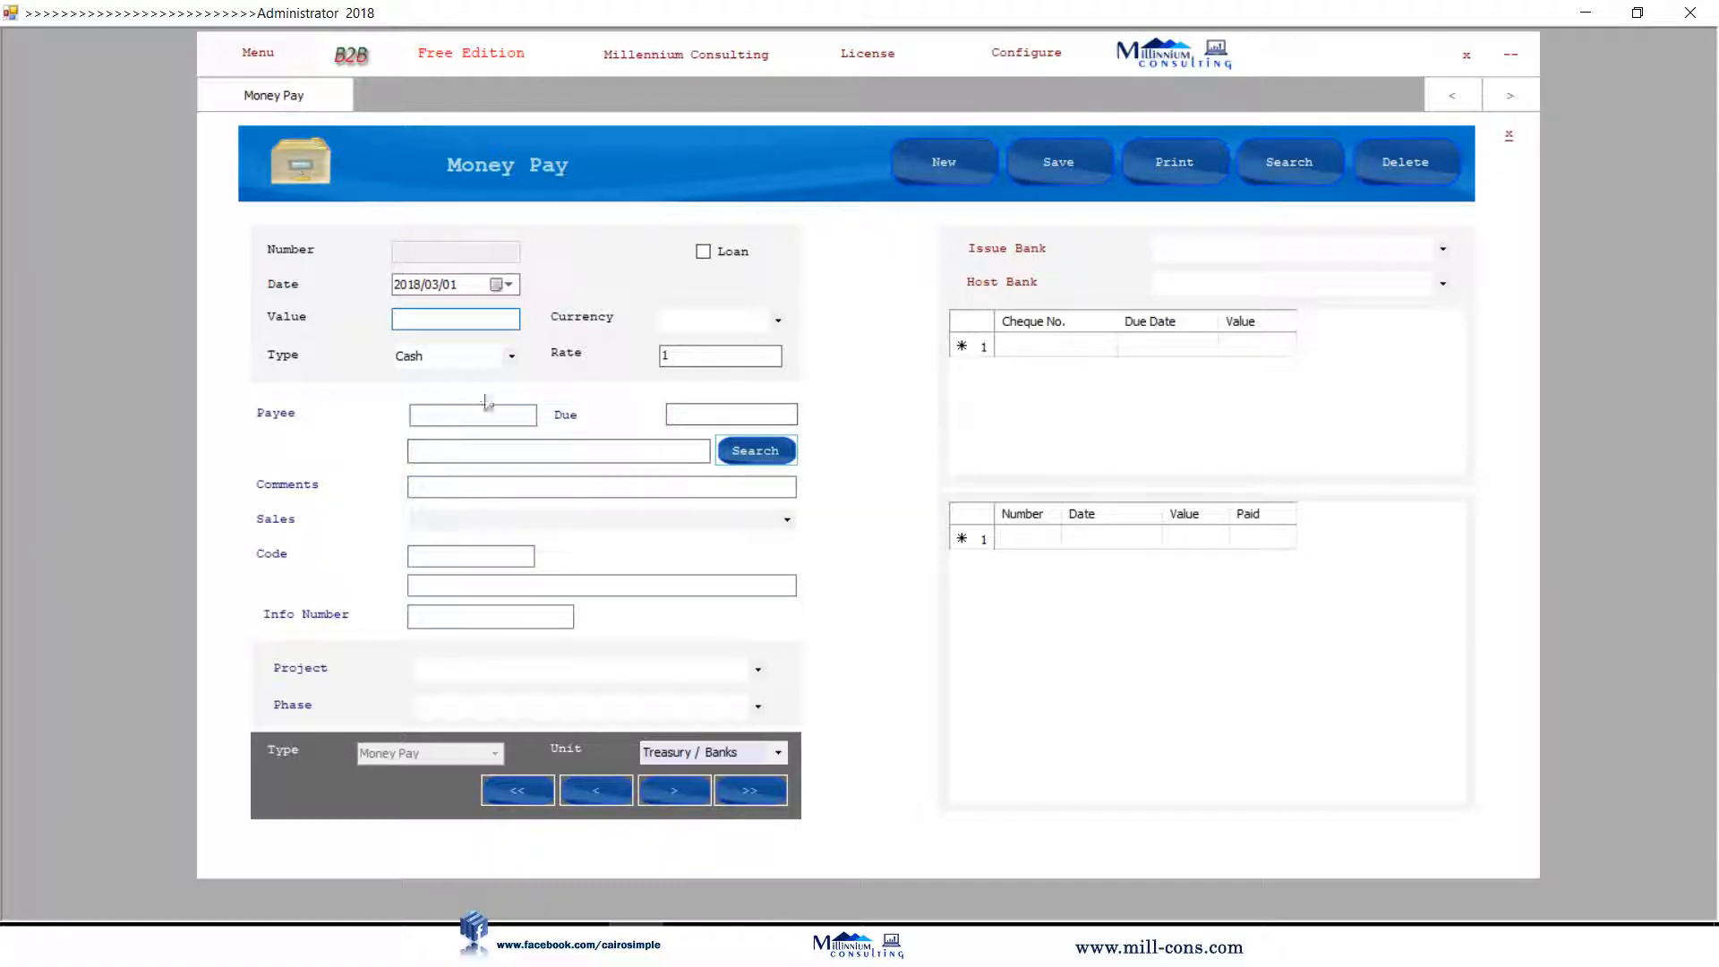
Search payees for 'trans' and set Transportations (code 072) as the payee.
{"action": "left_click", "coordinate": [761, 452]}
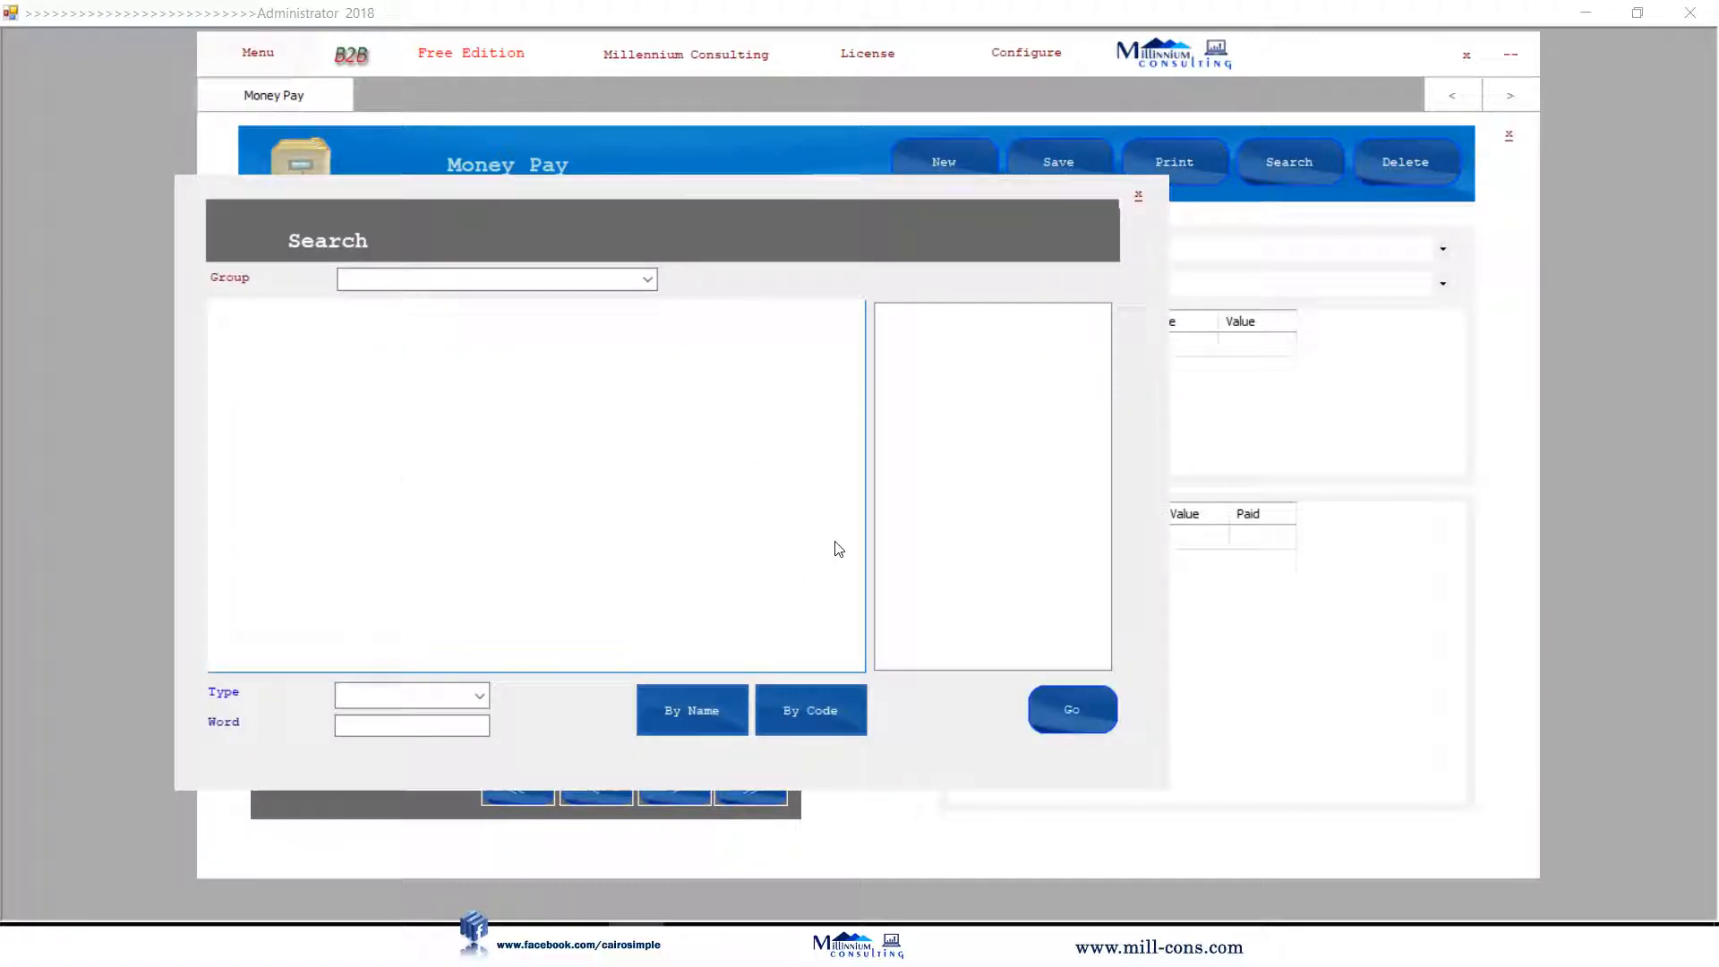
{"action": "left_click", "coordinate": [458, 724]}
{"action": "type", "text": "ttran"}
{"action": "left_click", "coordinate": [701, 716]}
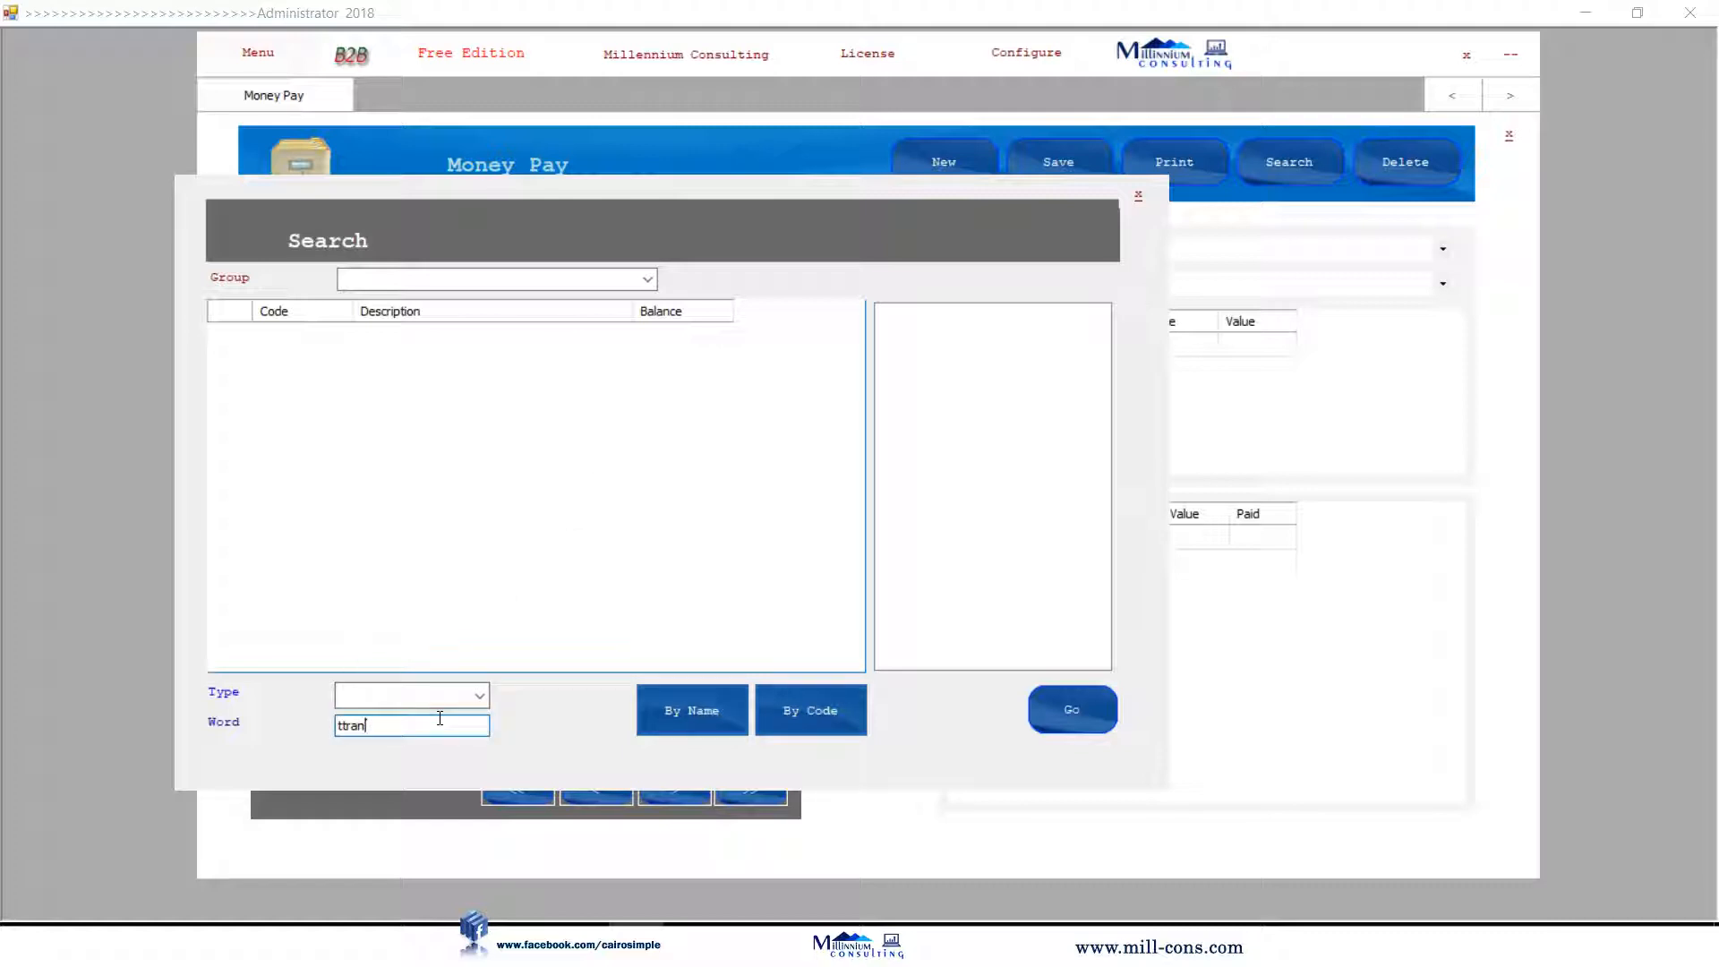
{"action": "double_click", "coordinate": [376, 724]}
{"action": "type", "text": "trans"}
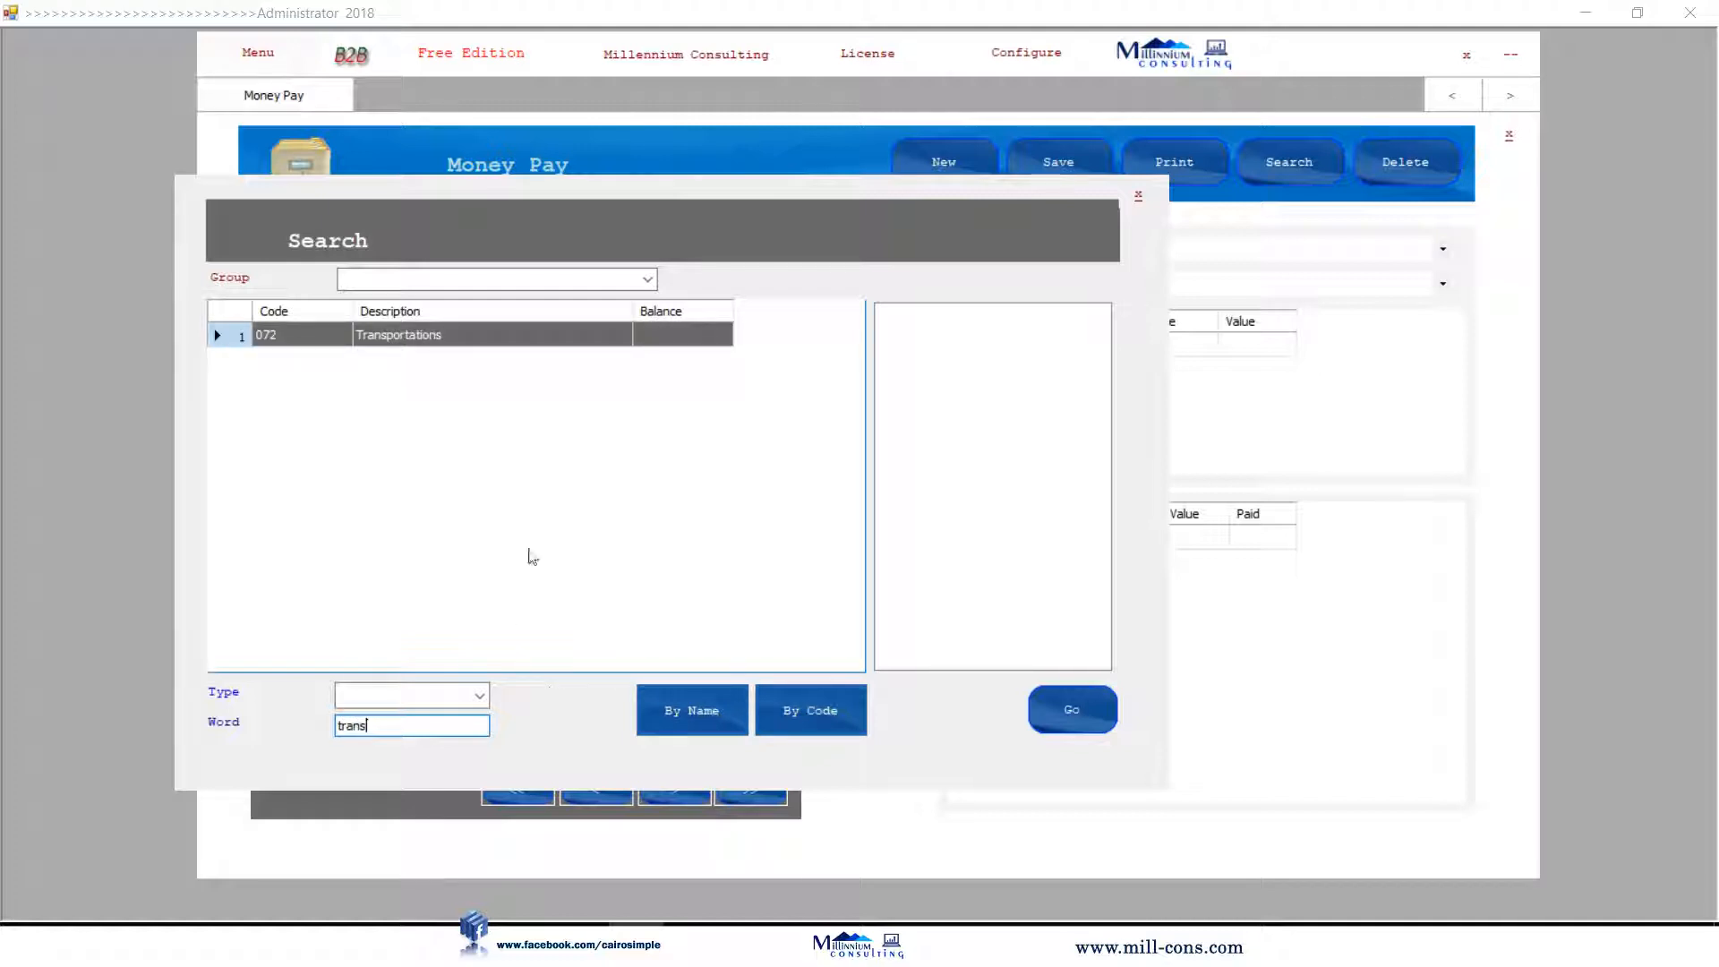
{"action": "left_click", "coordinate": [509, 344]}
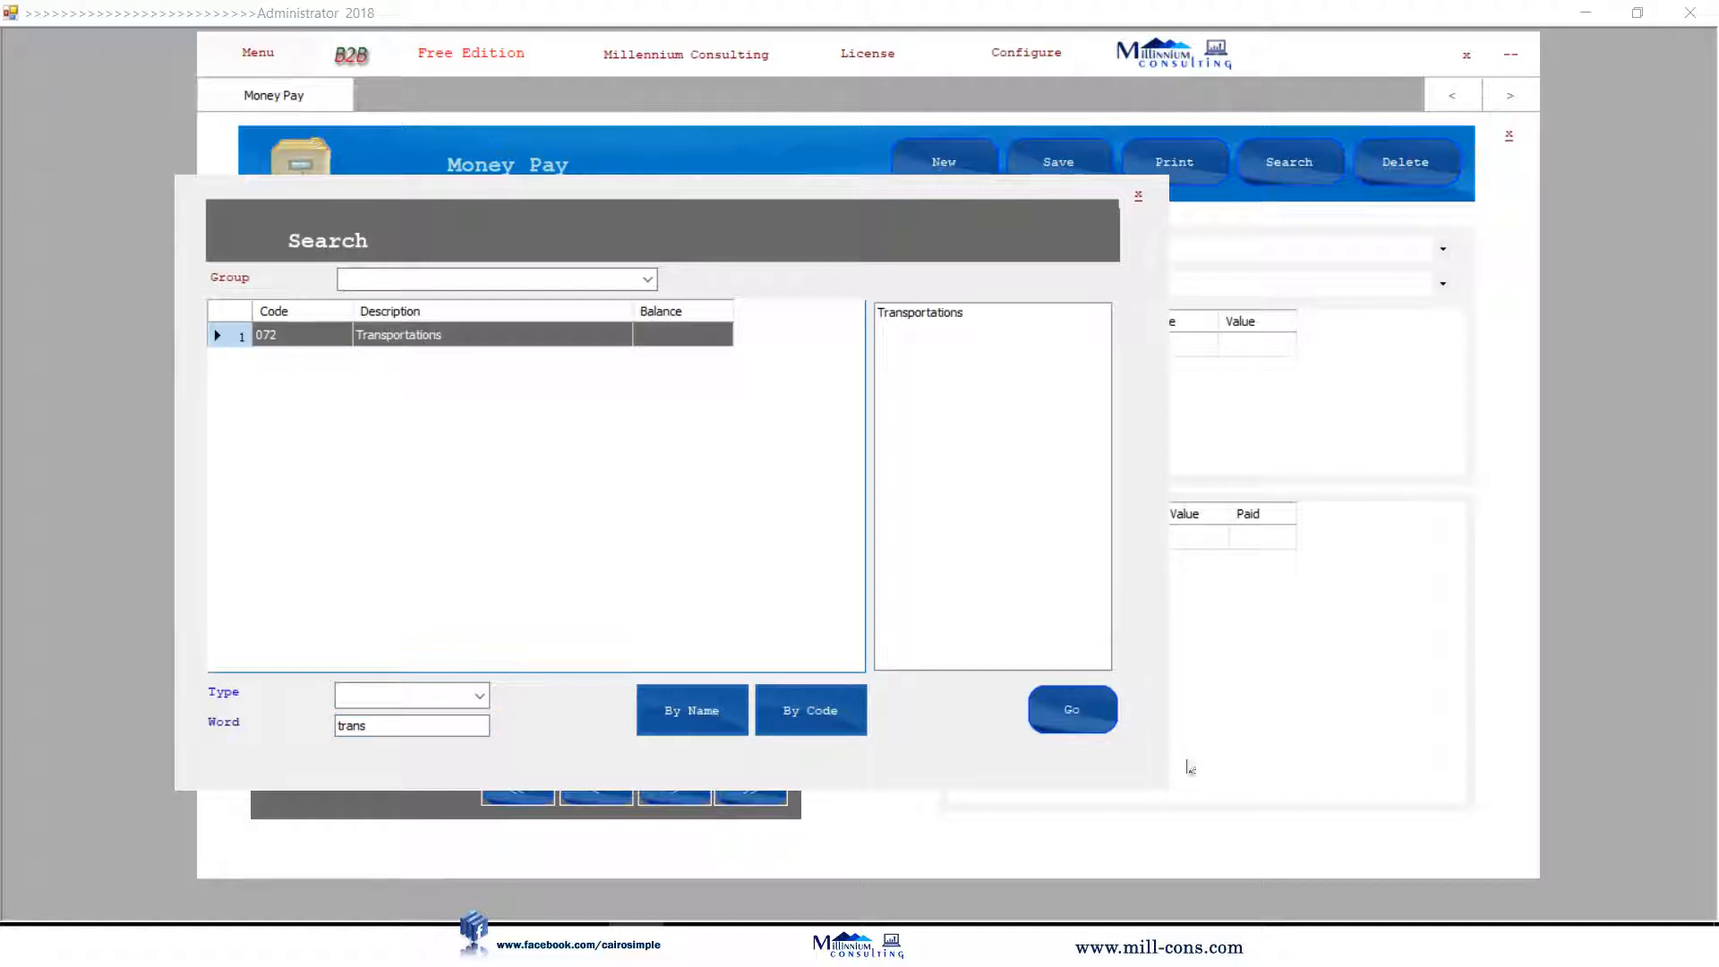
{"action": "left_click", "coordinate": [1093, 707]}
Enter a payment value of 150 and close the Money Pay form.
{"action": "left_click", "coordinate": [452, 321]}
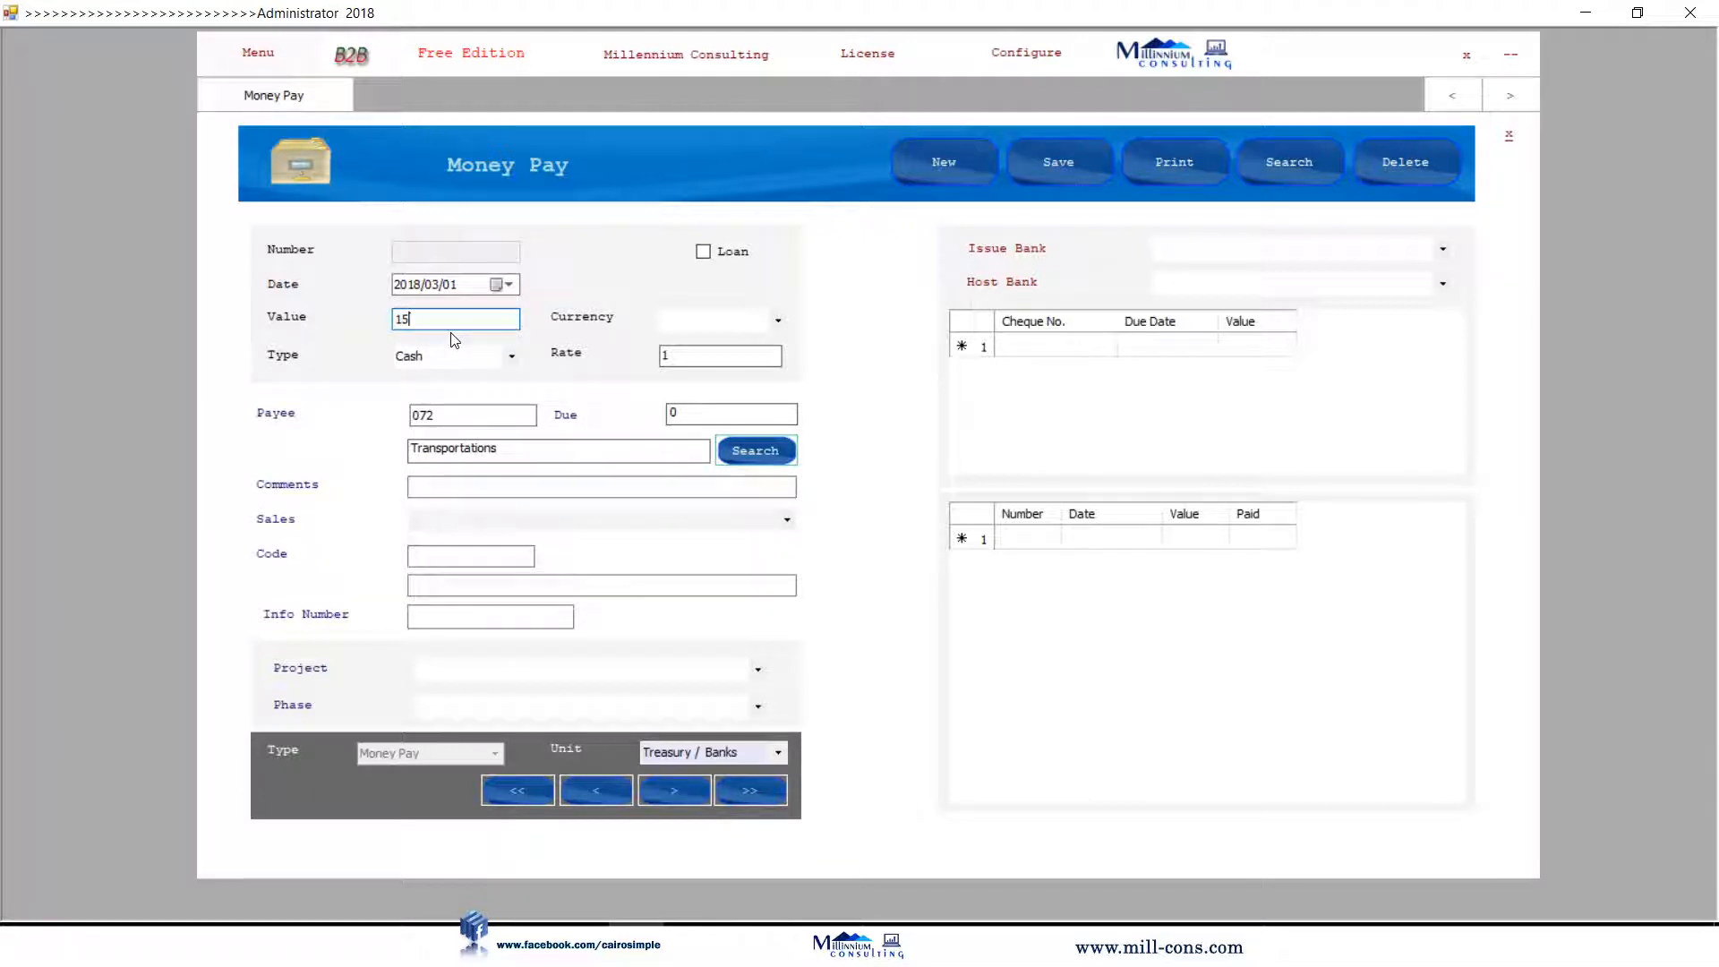
{"action": "type", "text": "150"}
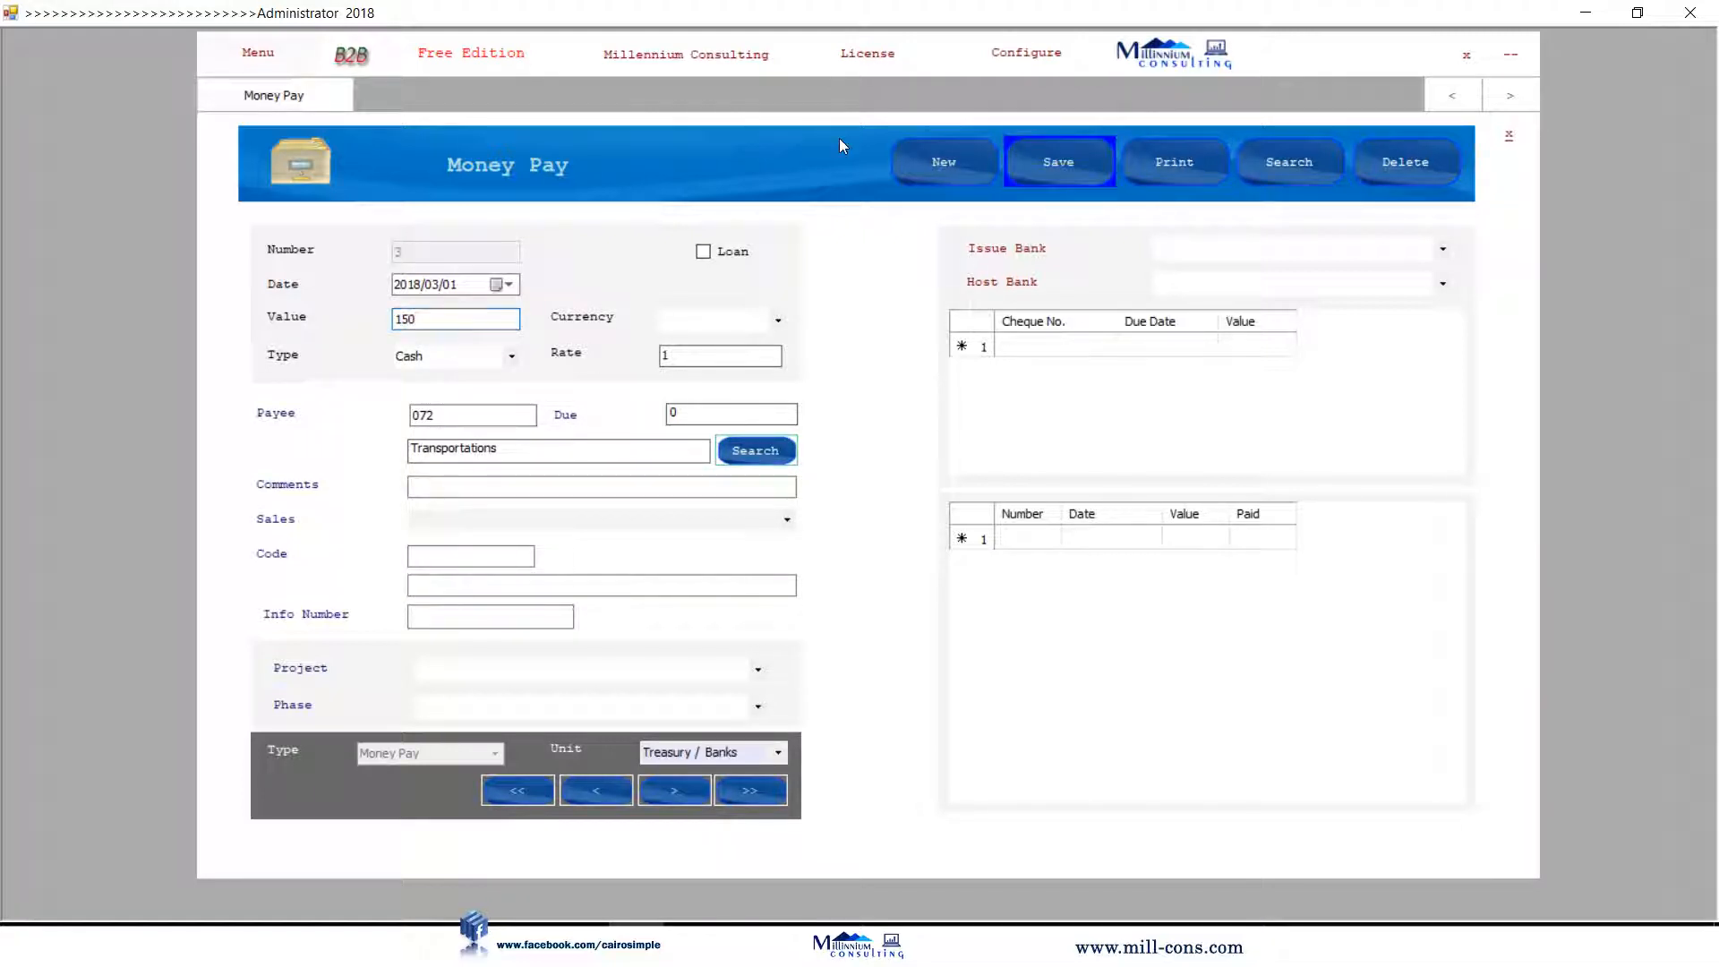
{"action": "left_click", "coordinate": [1509, 135]}
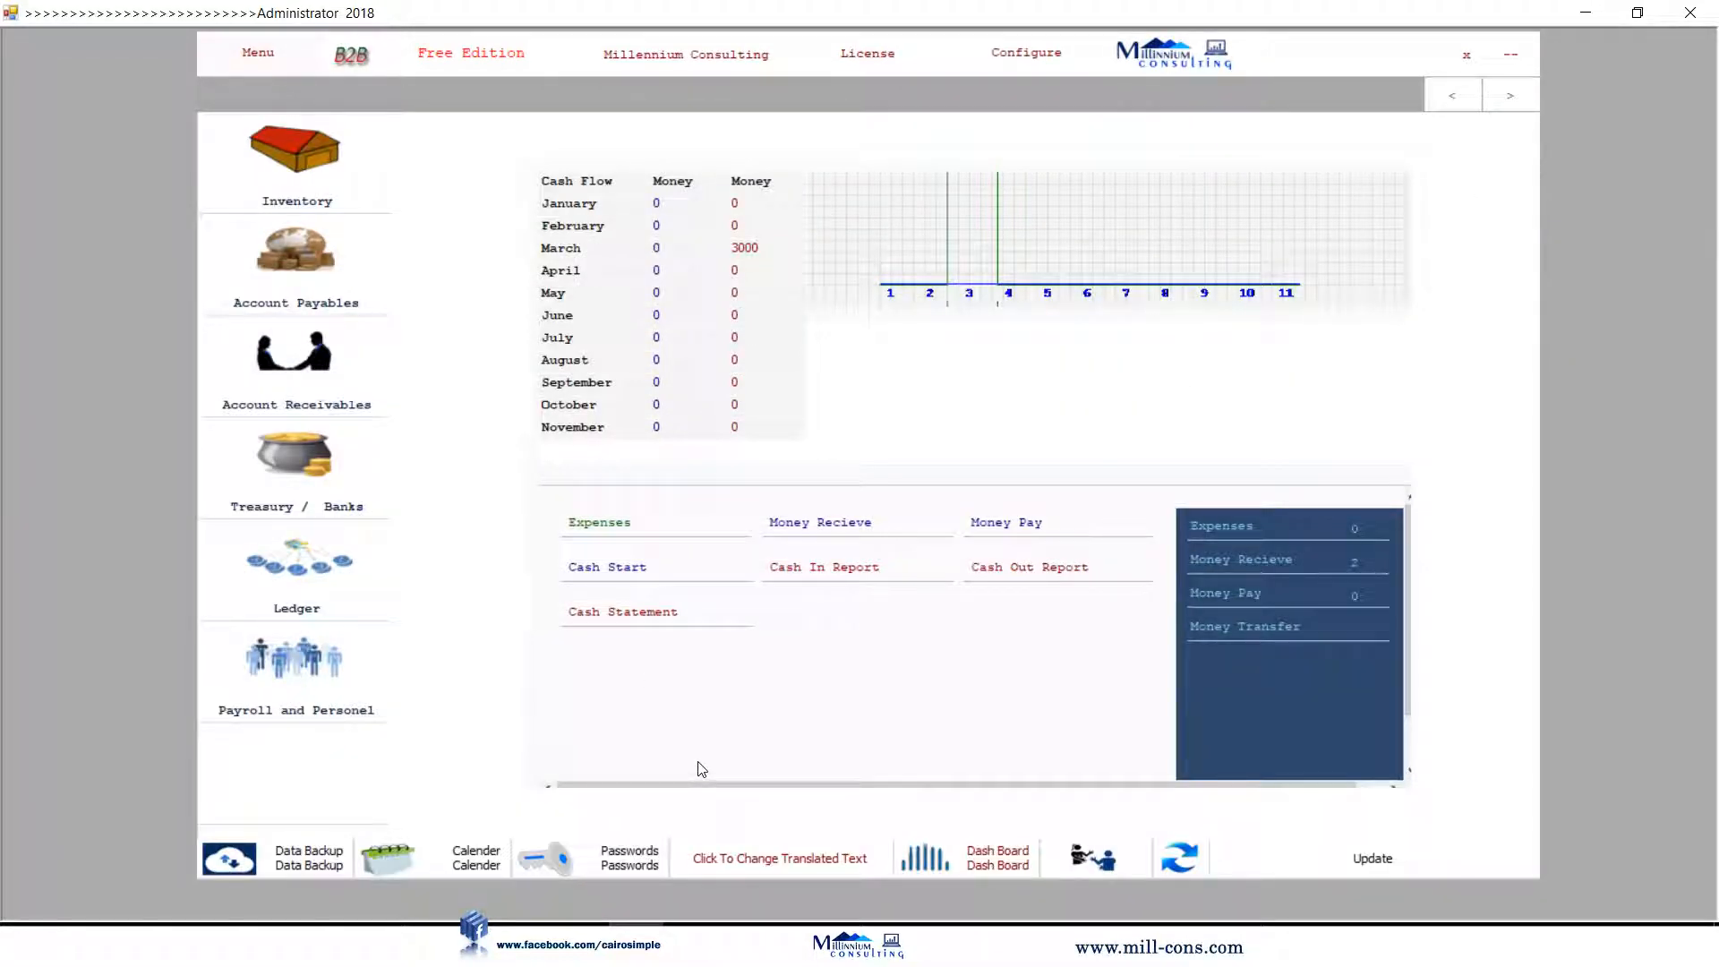
{"action": "left_click", "coordinate": [664, 622]}
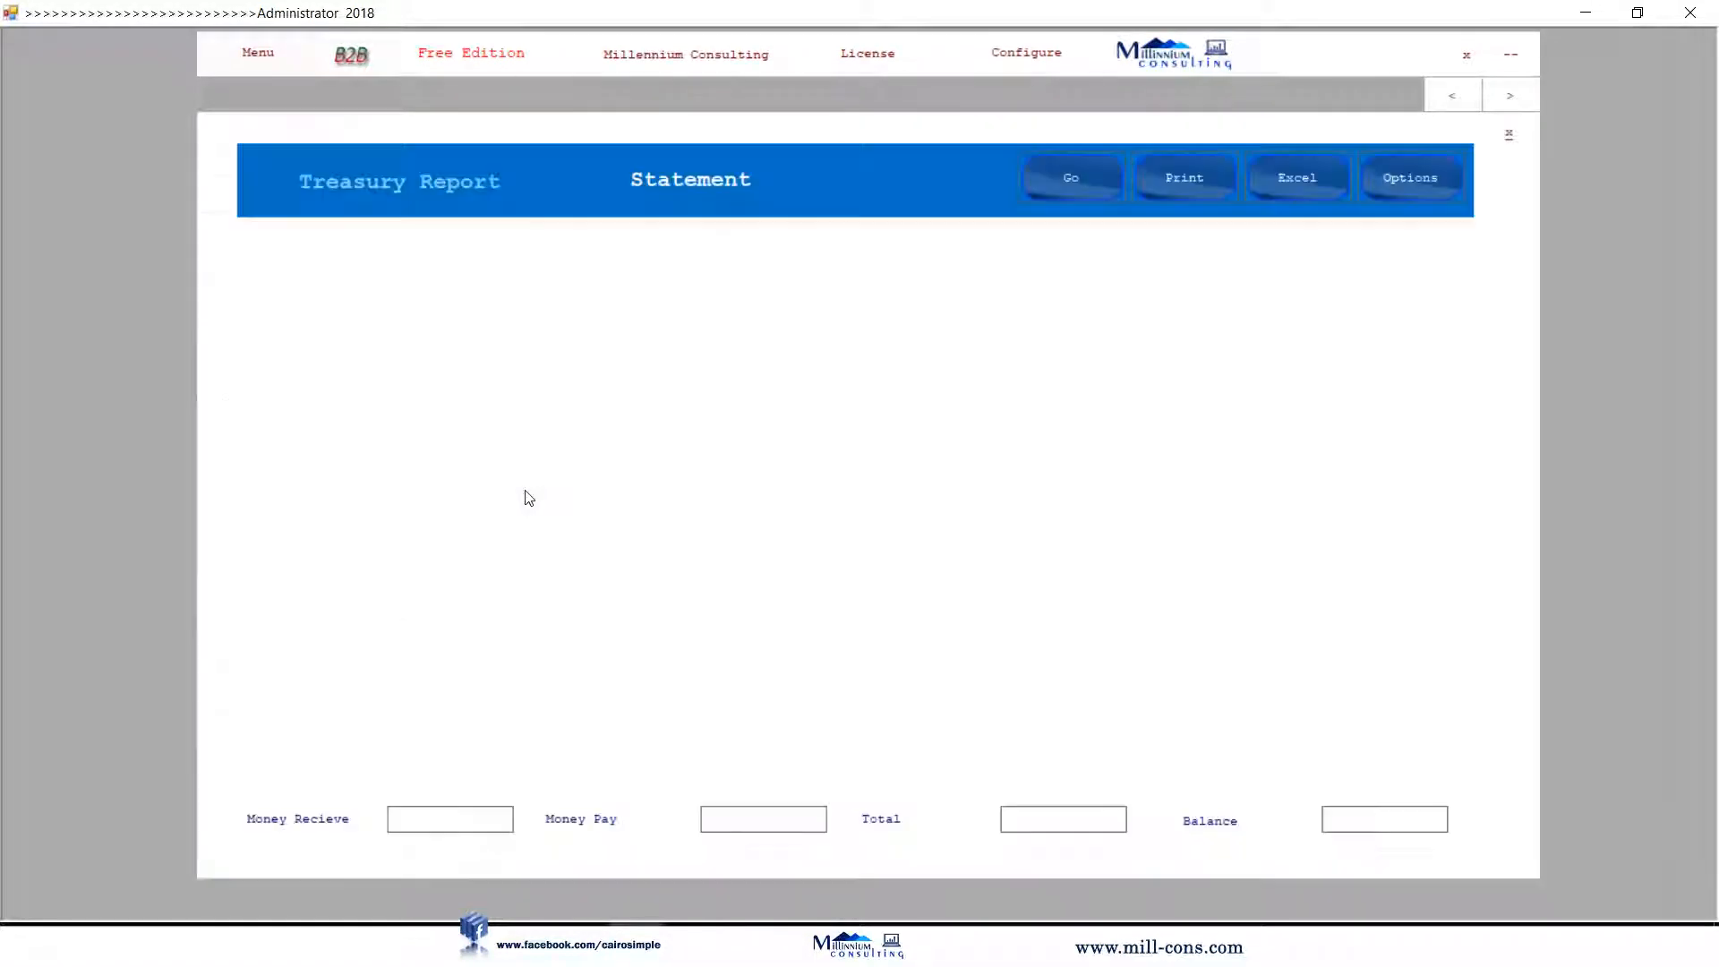
{"action": "left_click", "coordinate": [1100, 192]}
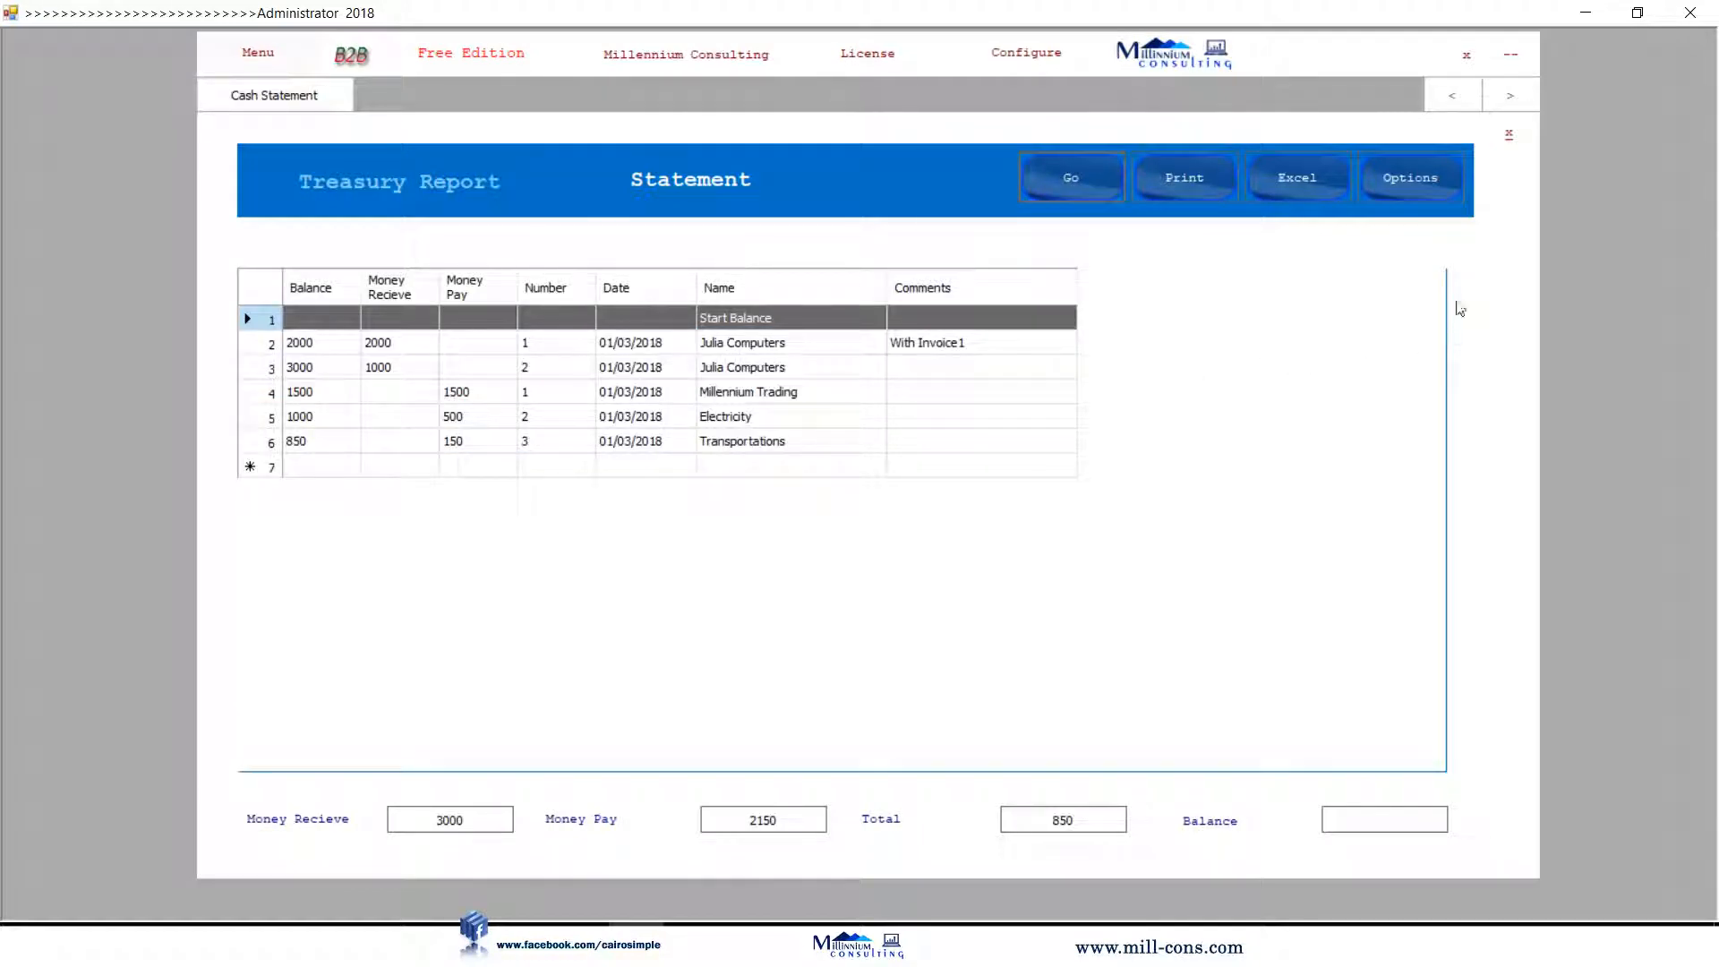
{"action": "left_click", "coordinate": [1509, 135]}
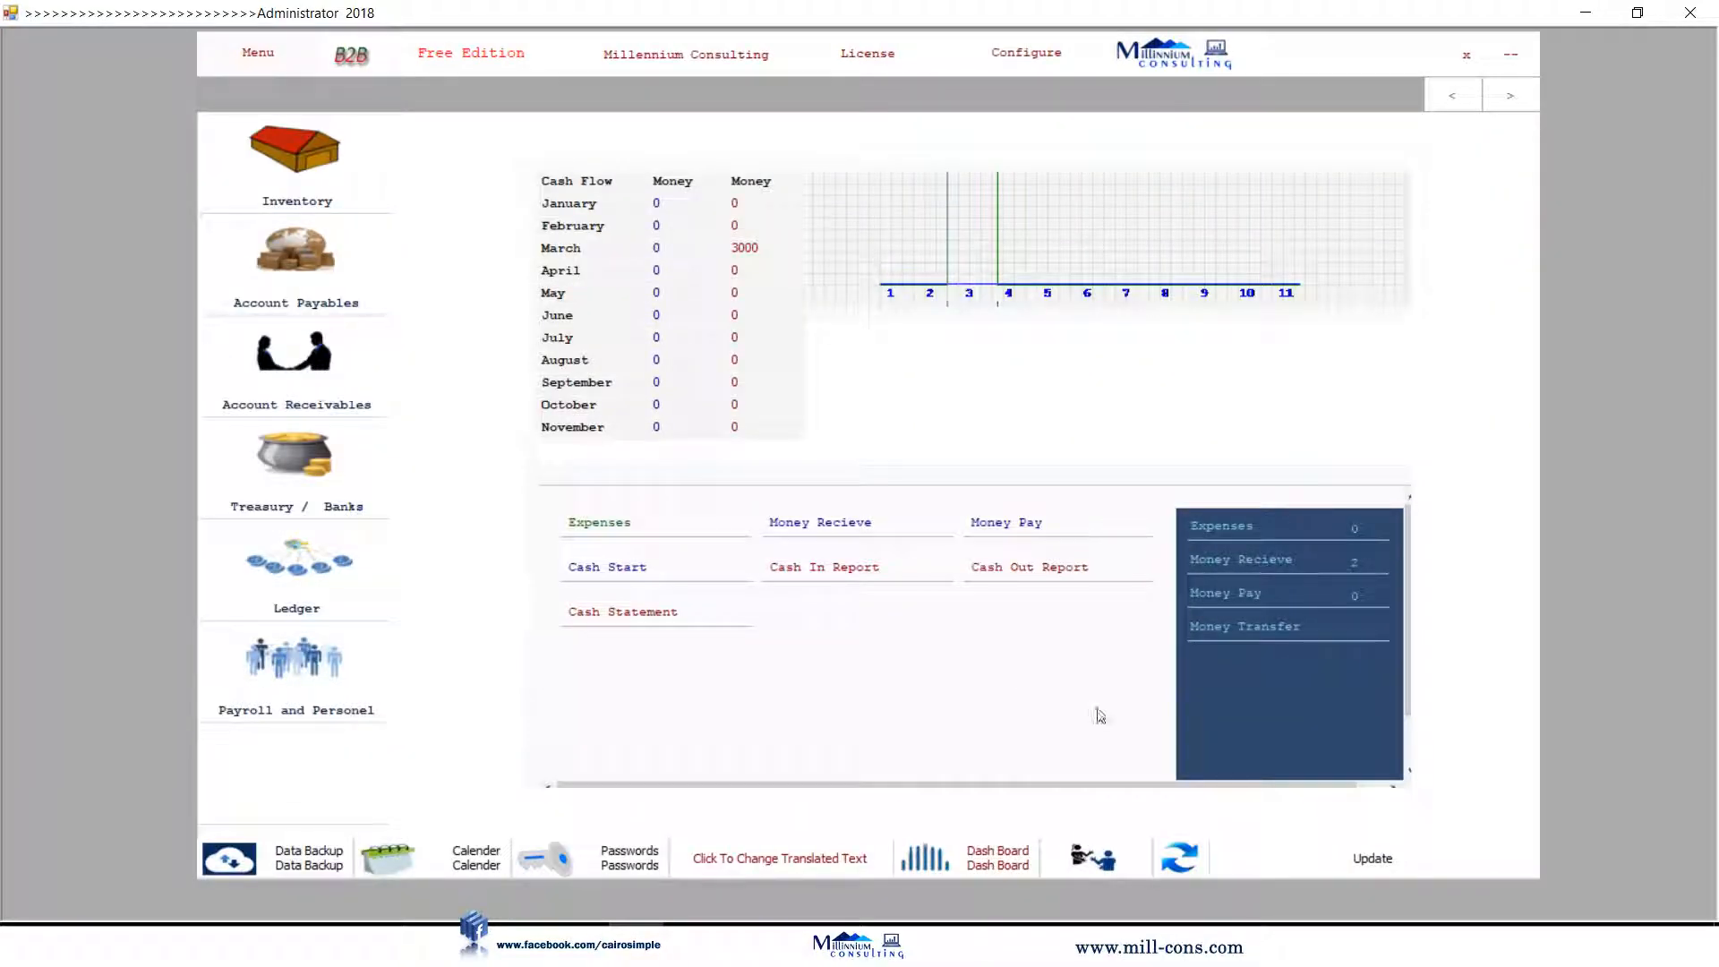
Browse the Cash Out Report's table, Dates, Clients, Suppliers, Expenses and Incomes views, then reopen it.
{"action": "left_click", "coordinate": [1039, 578]}
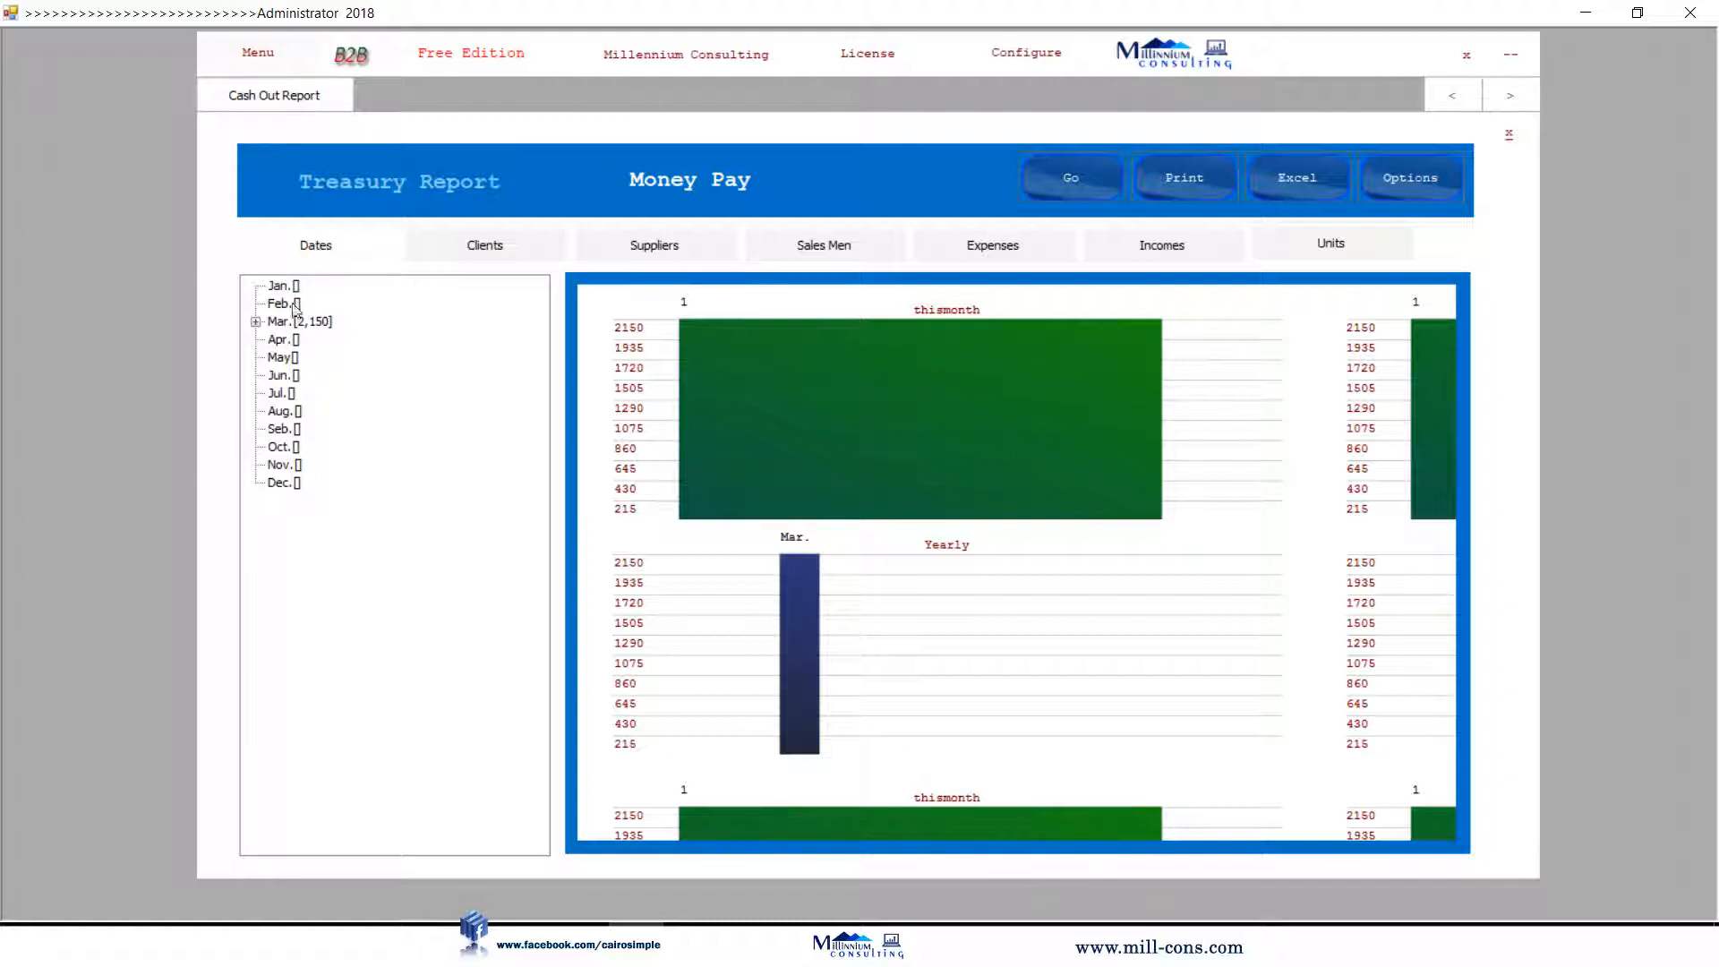
{"action": "left_click", "coordinate": [205, 263]}
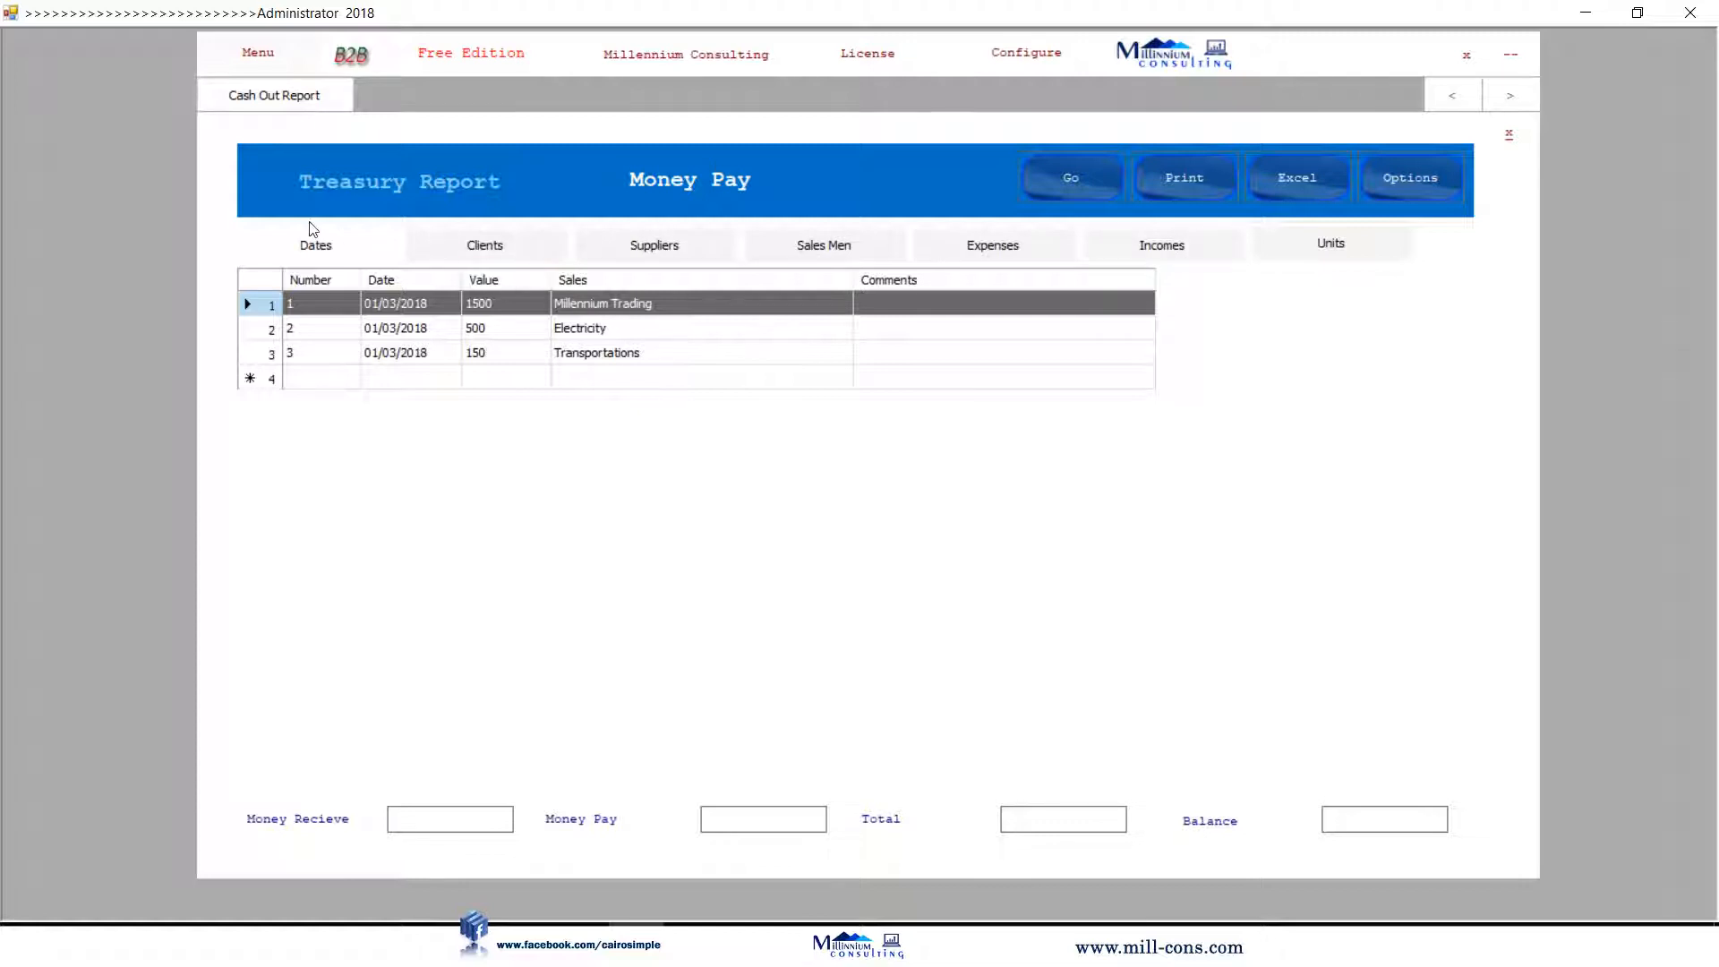
{"action": "left_click", "coordinate": [326, 248]}
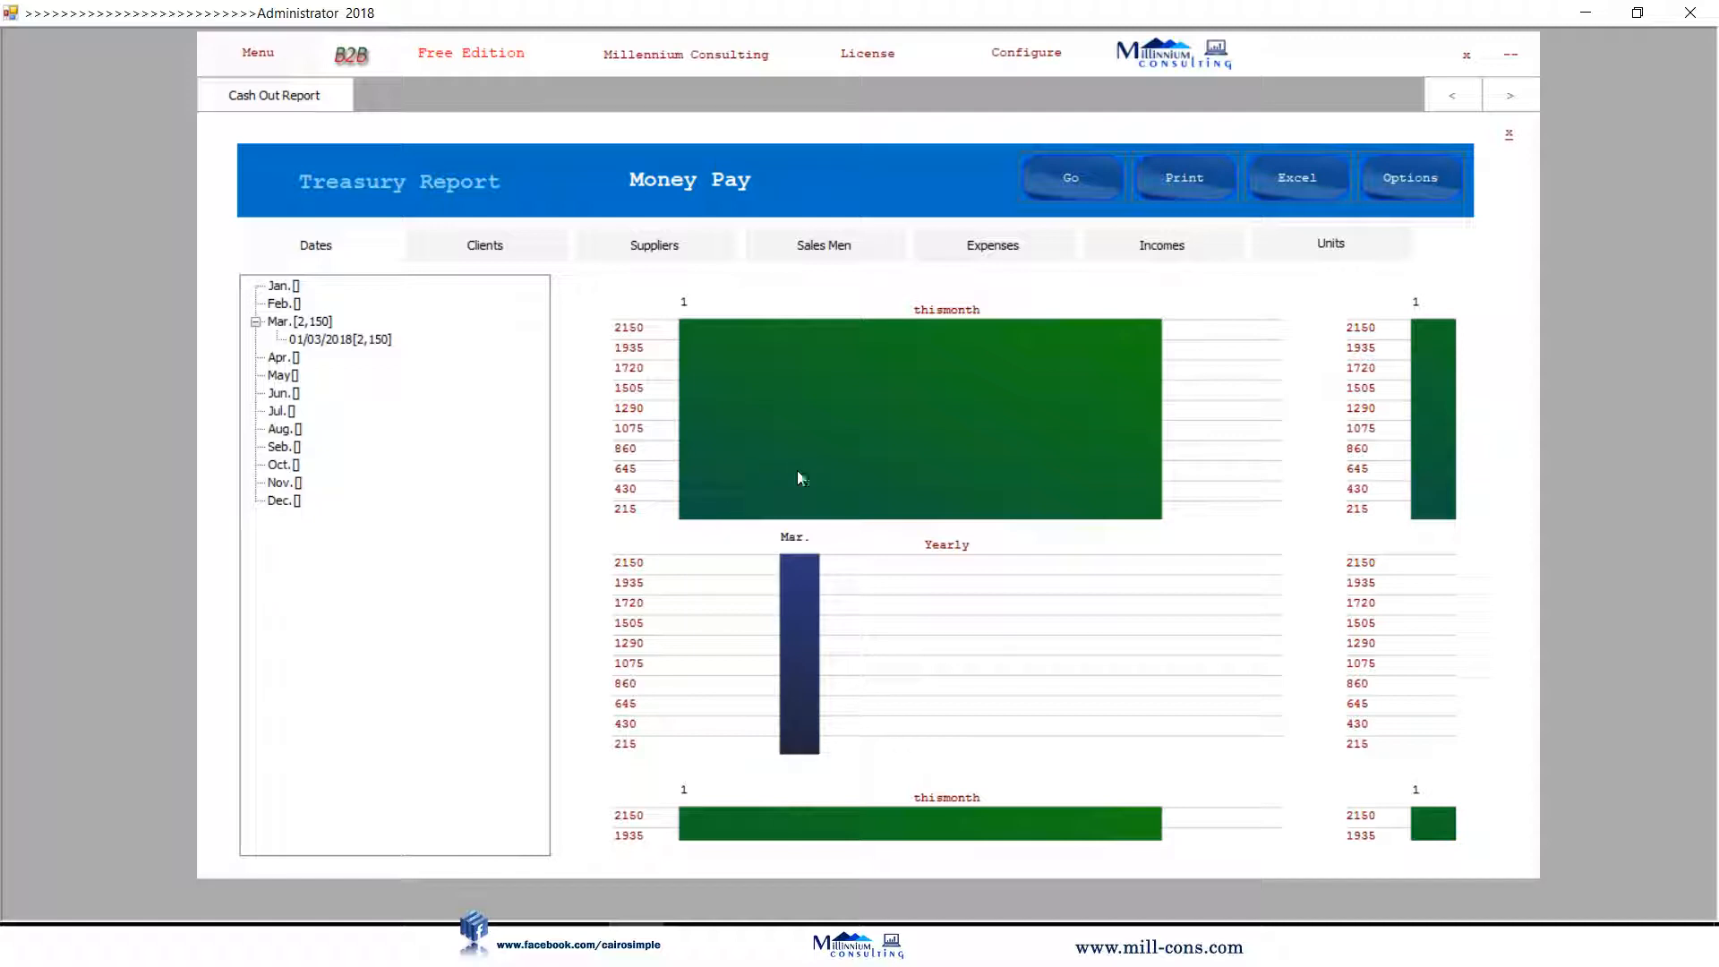
{"action": "left_click", "coordinate": [487, 247]}
{"action": "left_click", "coordinate": [635, 246]}
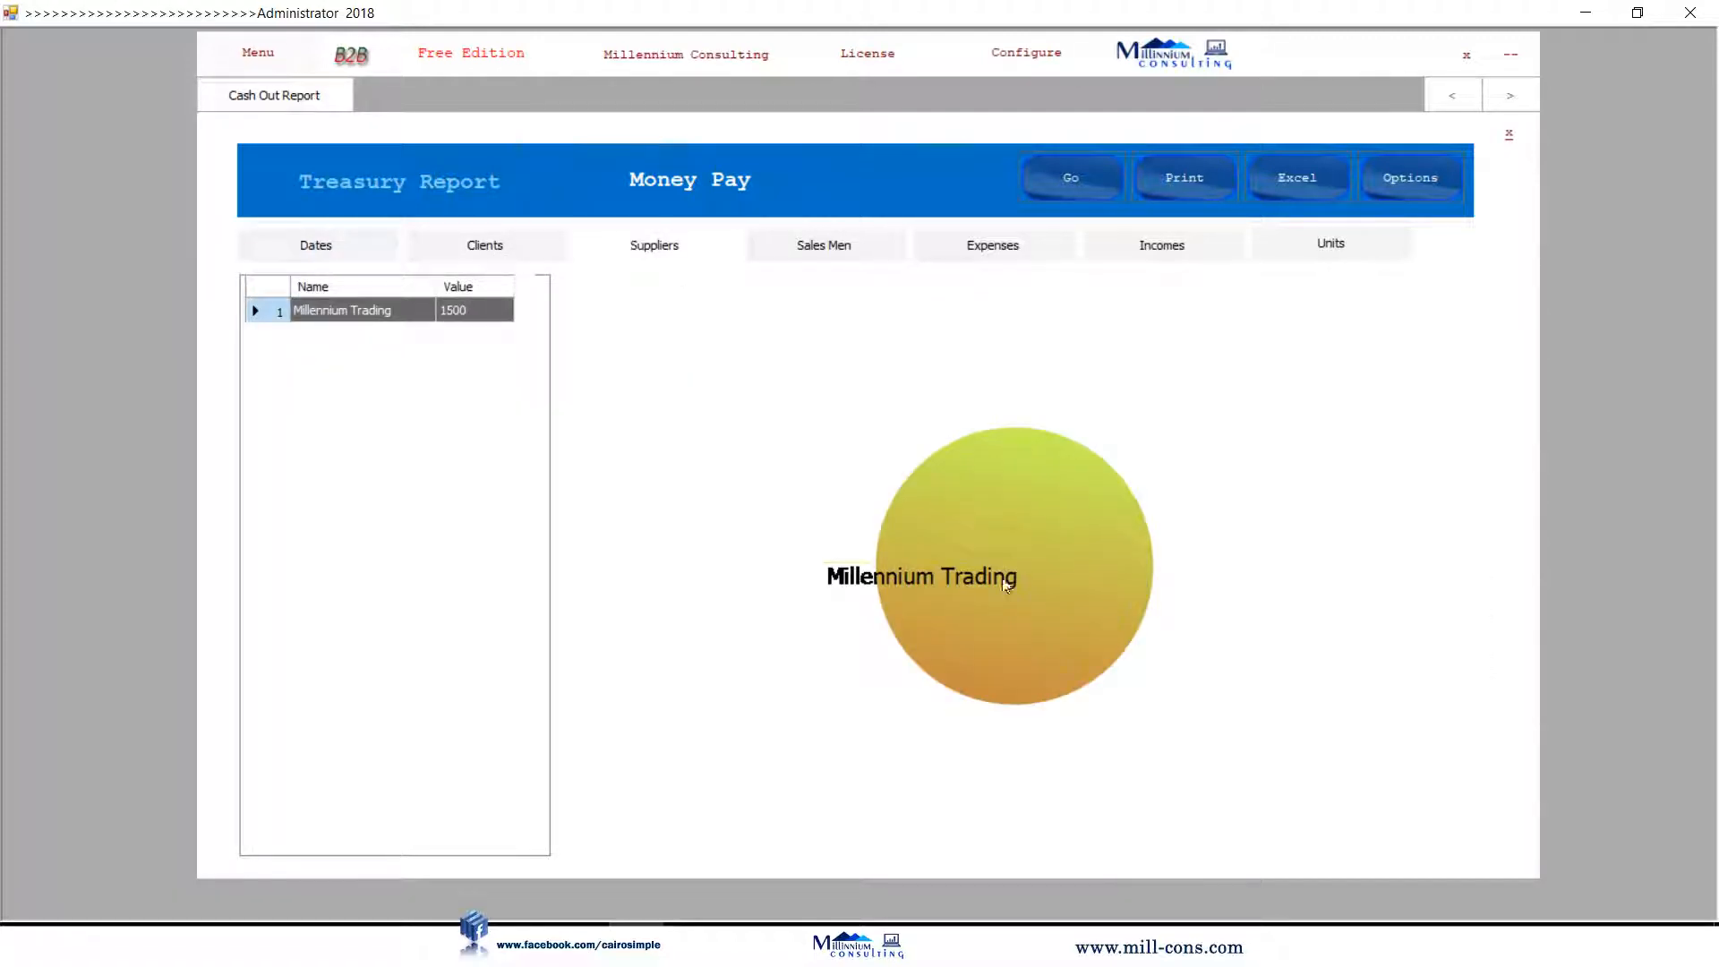
{"action": "left_click", "coordinate": [951, 258]}
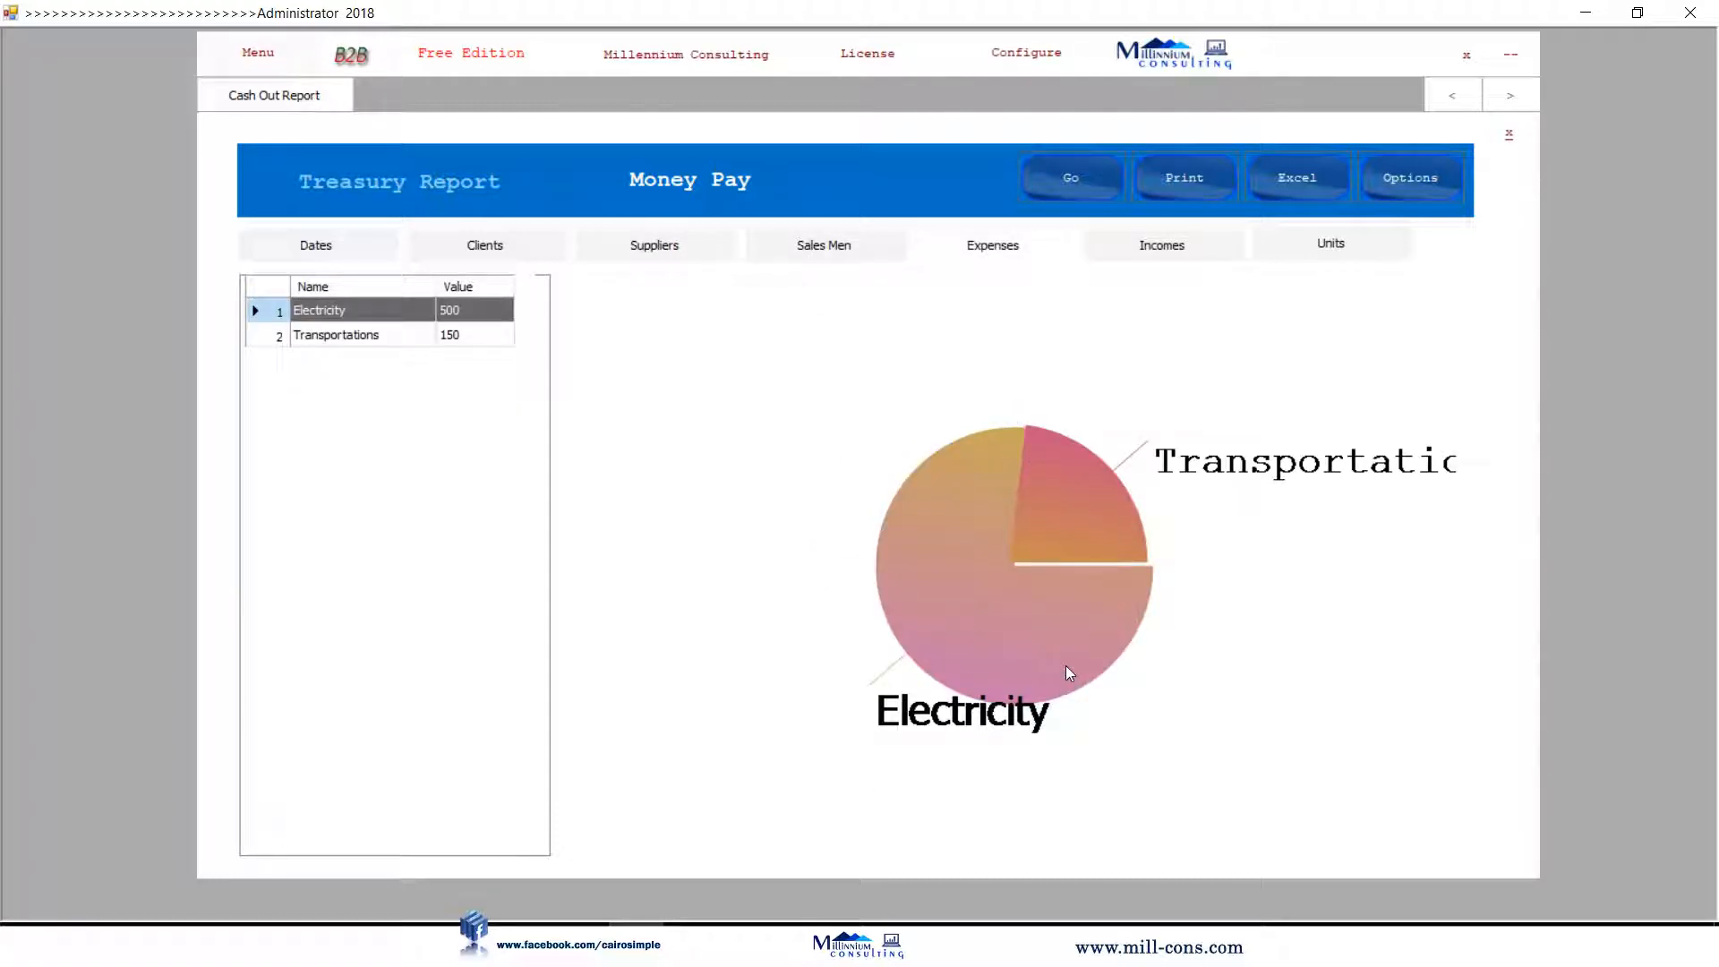
{"action": "left_click", "coordinate": [1164, 256]}
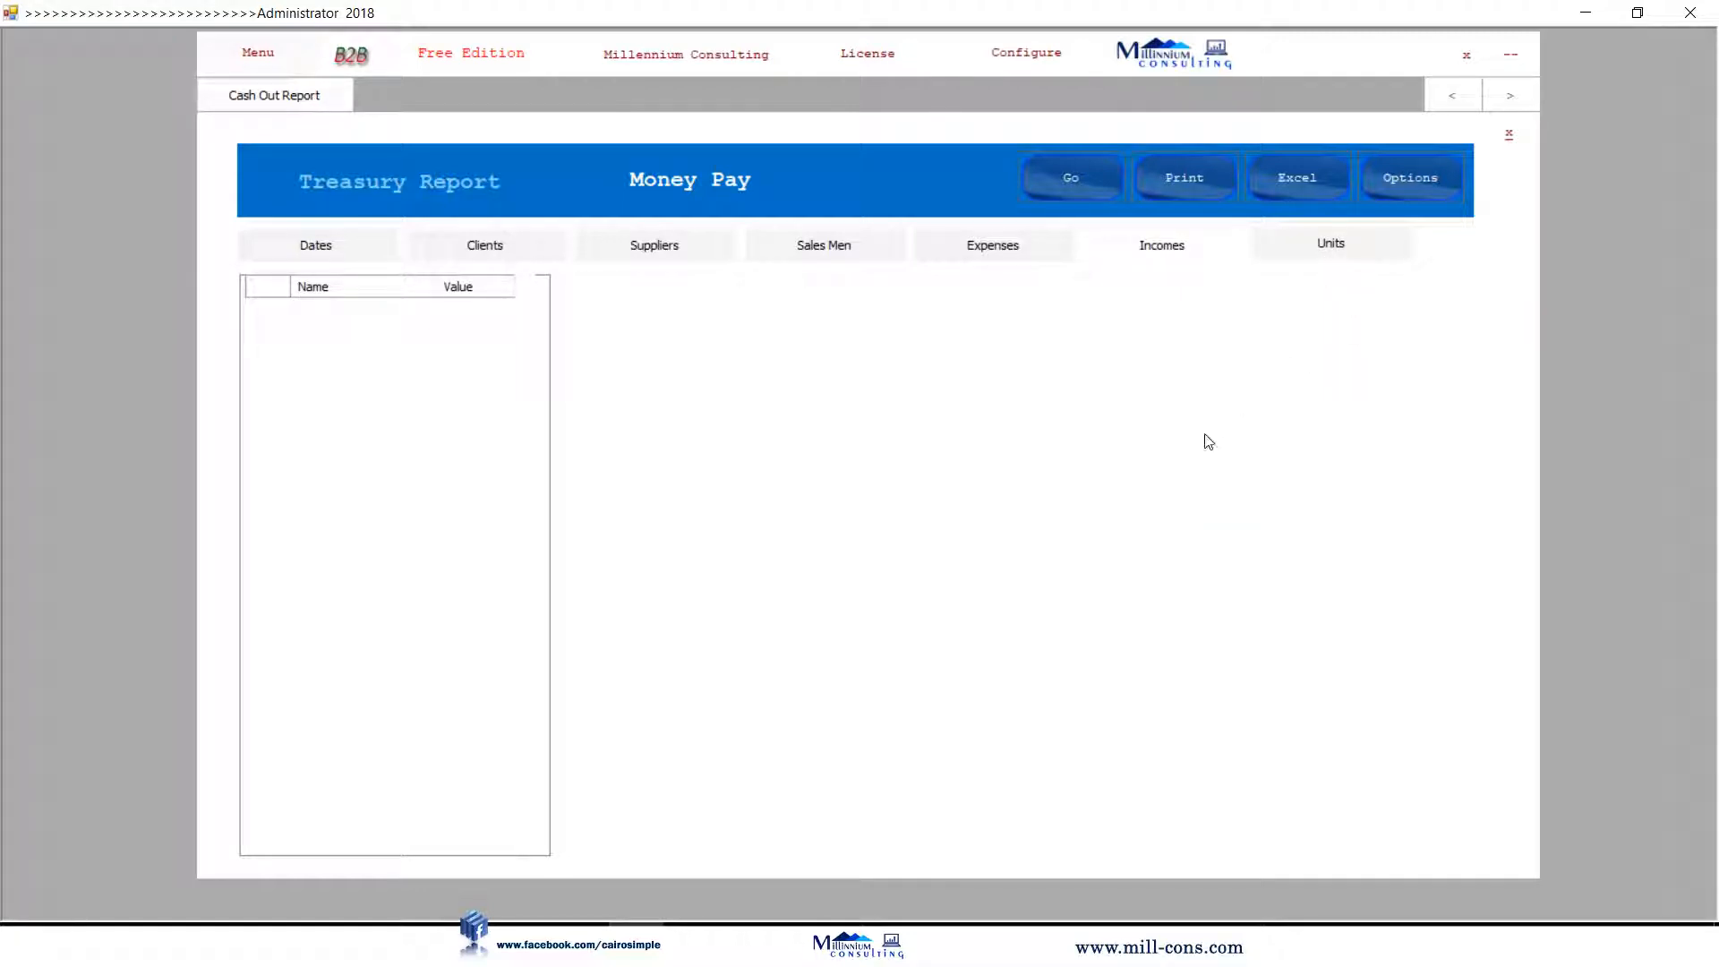
{"action": "left_click", "coordinate": [1509, 137]}
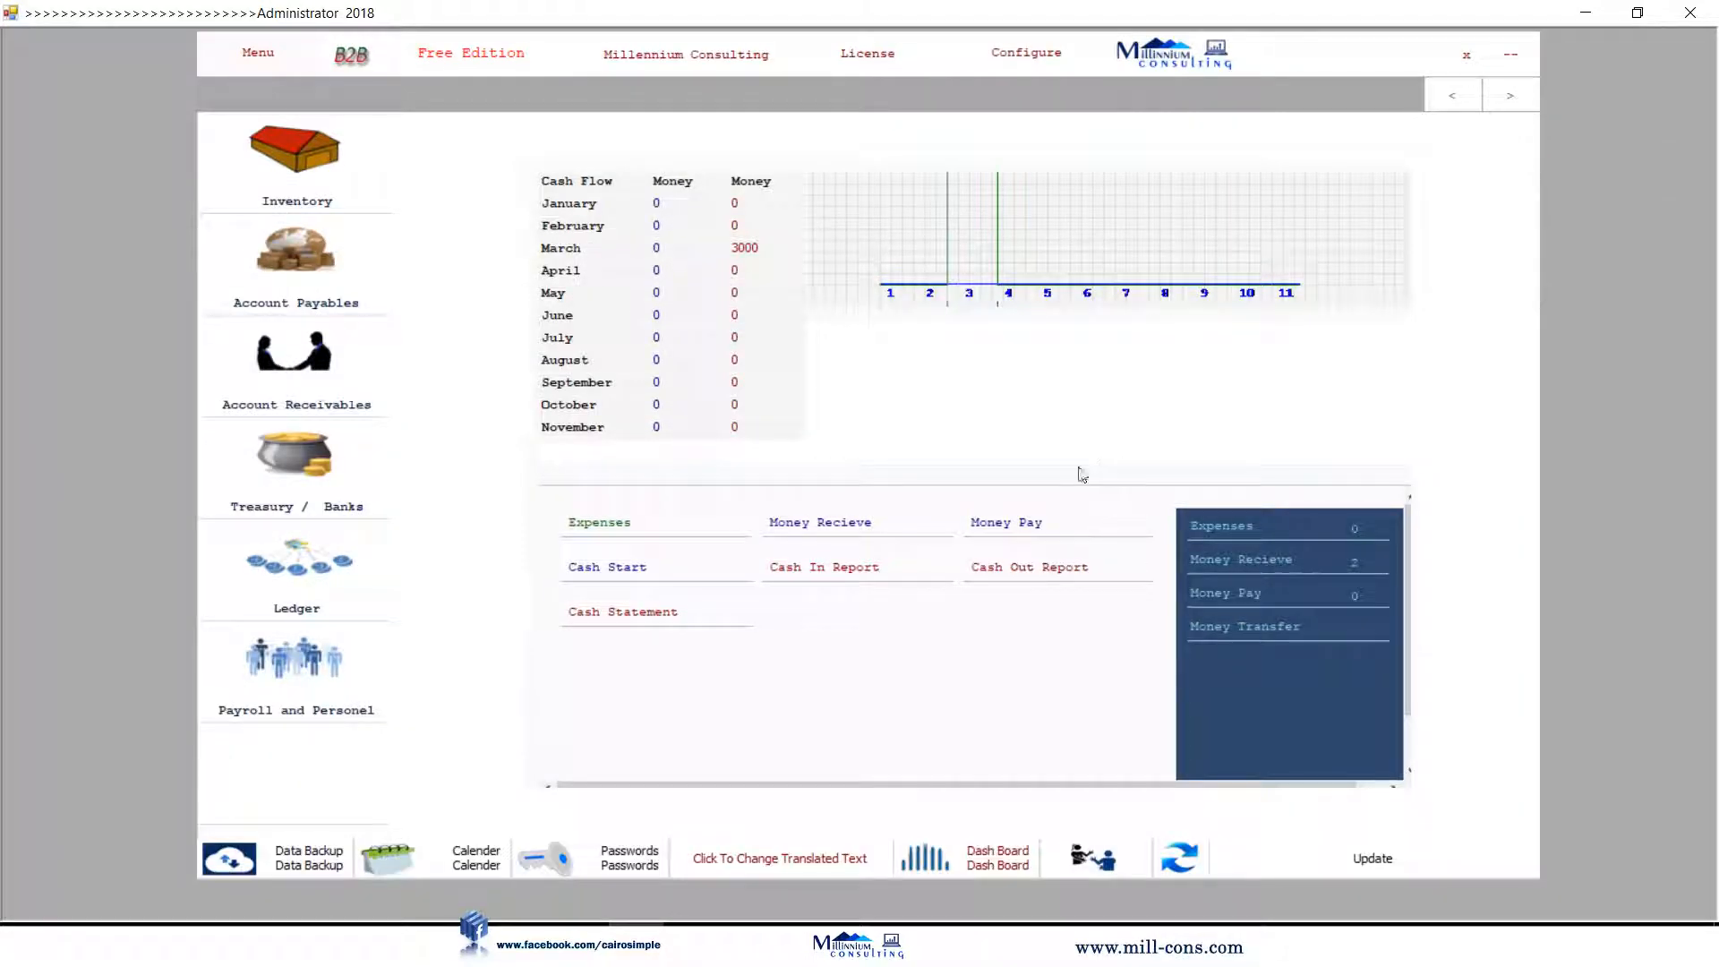
{"action": "left_click", "coordinate": [1007, 569]}
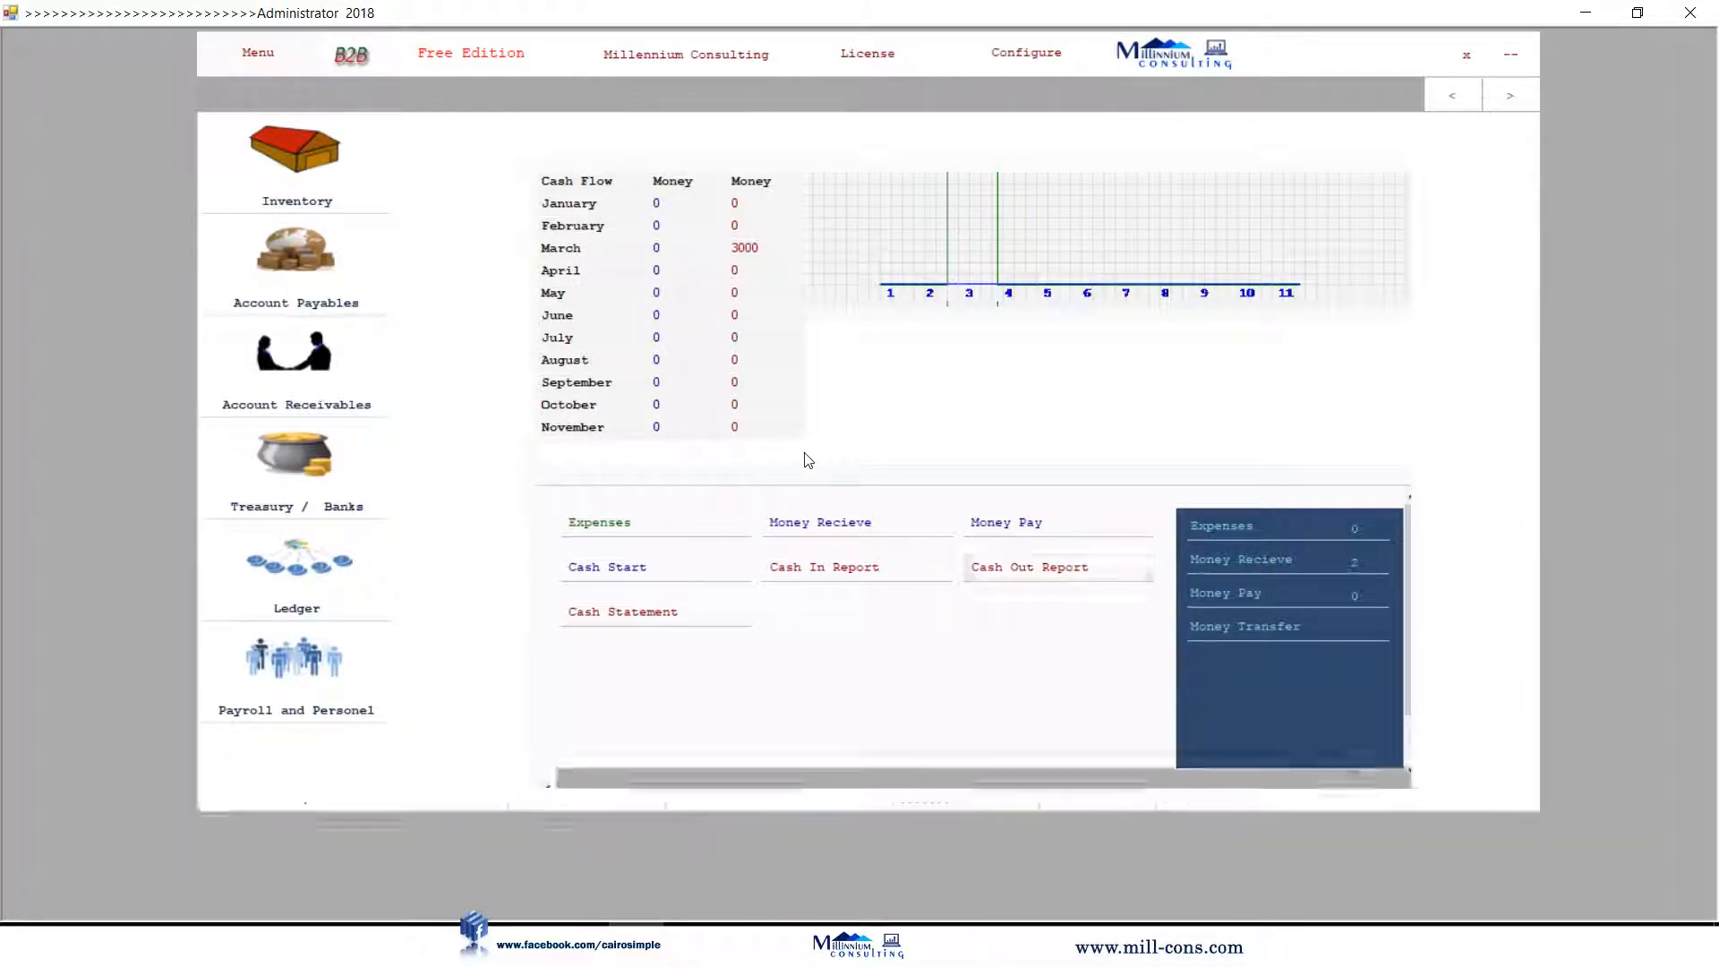
Filter the Cash Out Report to Expenses: Electricity 500, Transportations 150, total 650.
{"action": "left_click", "coordinate": [1410, 178]}
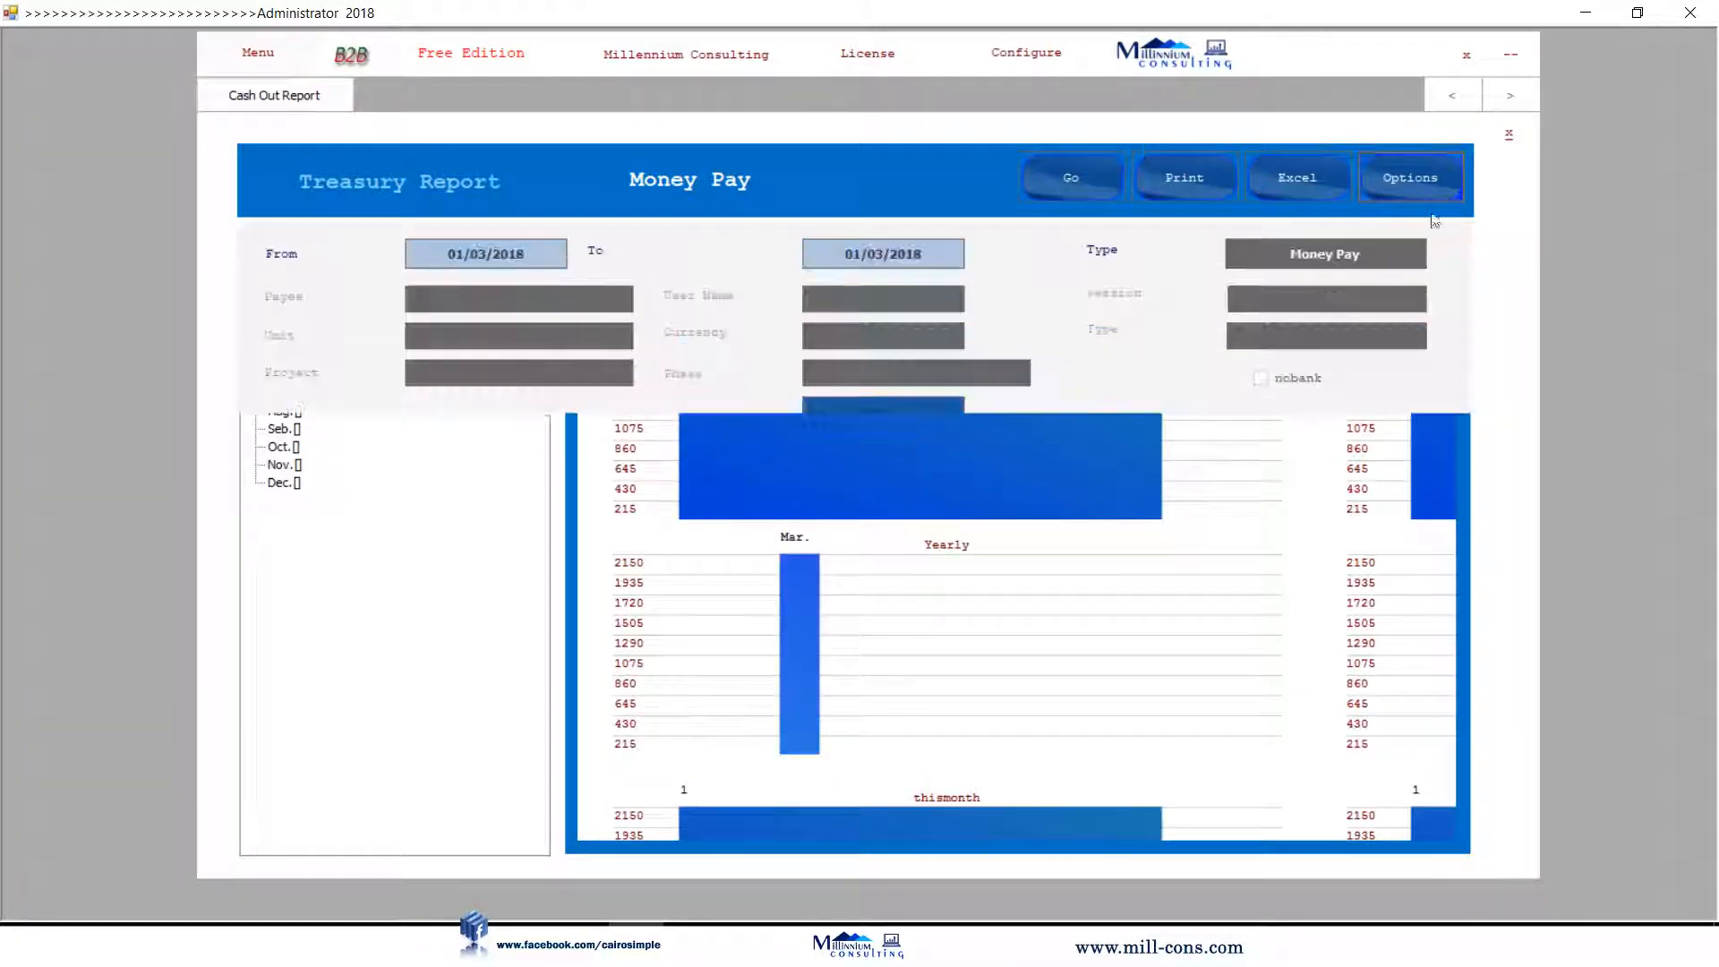
{"action": "left_click", "coordinate": [1307, 254]}
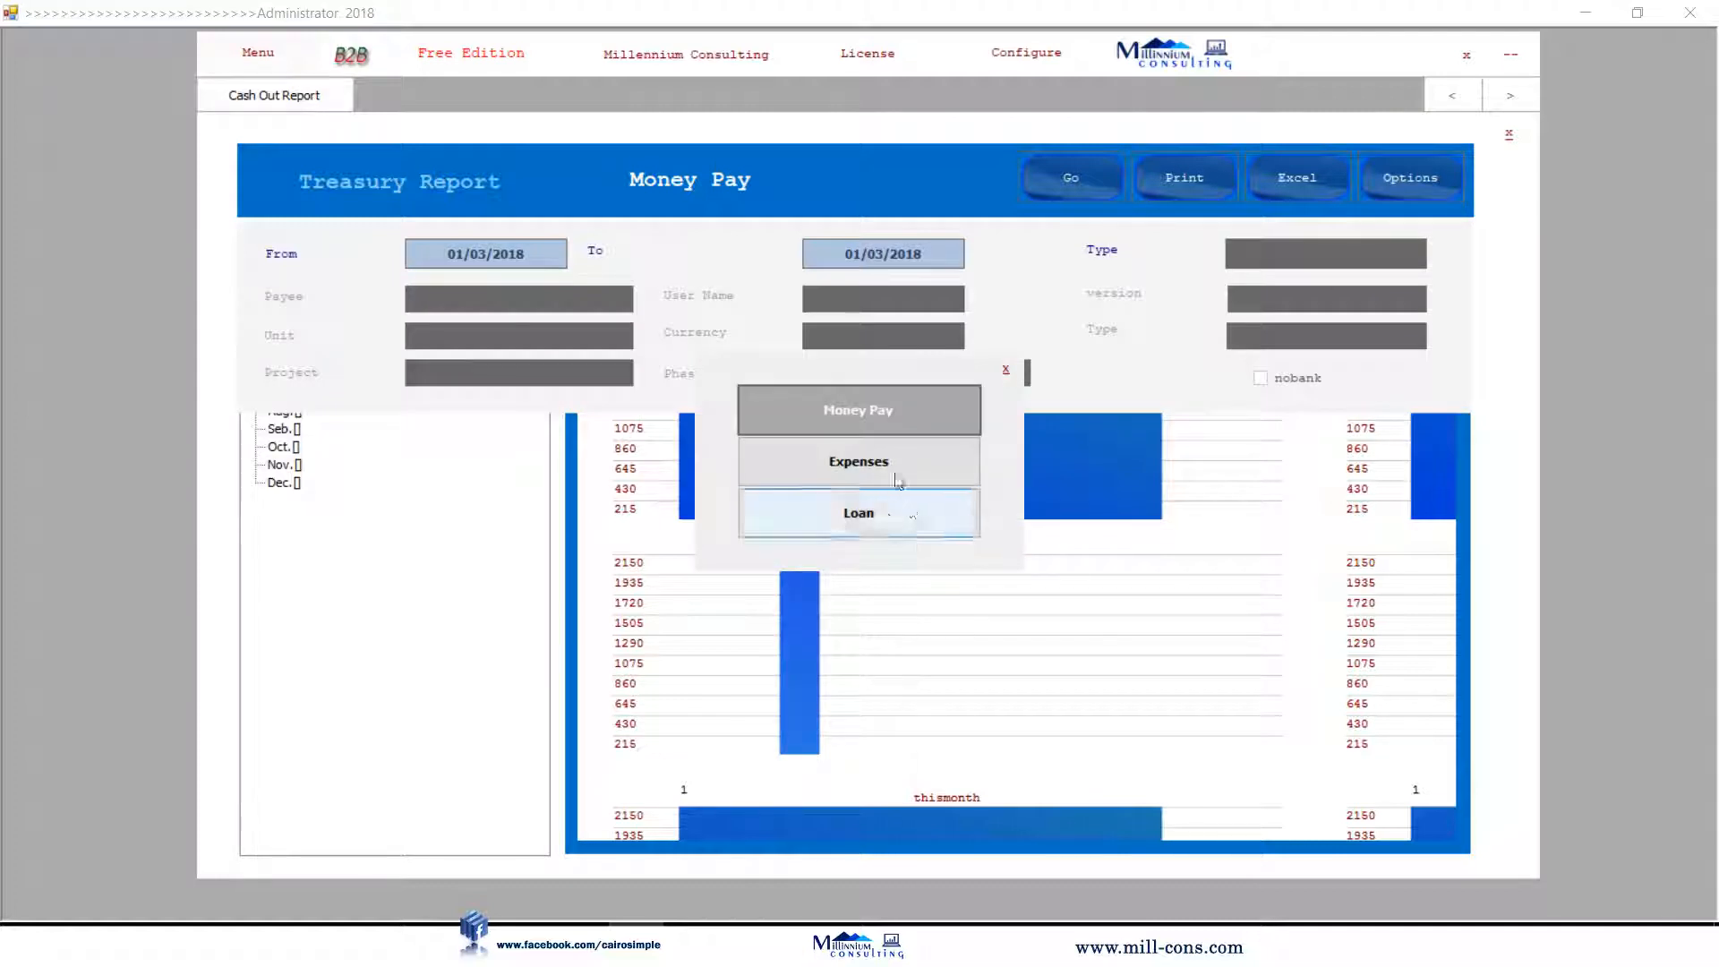
{"action": "left_click", "coordinate": [900, 464]}
{"action": "left_click", "coordinate": [1088, 186]}
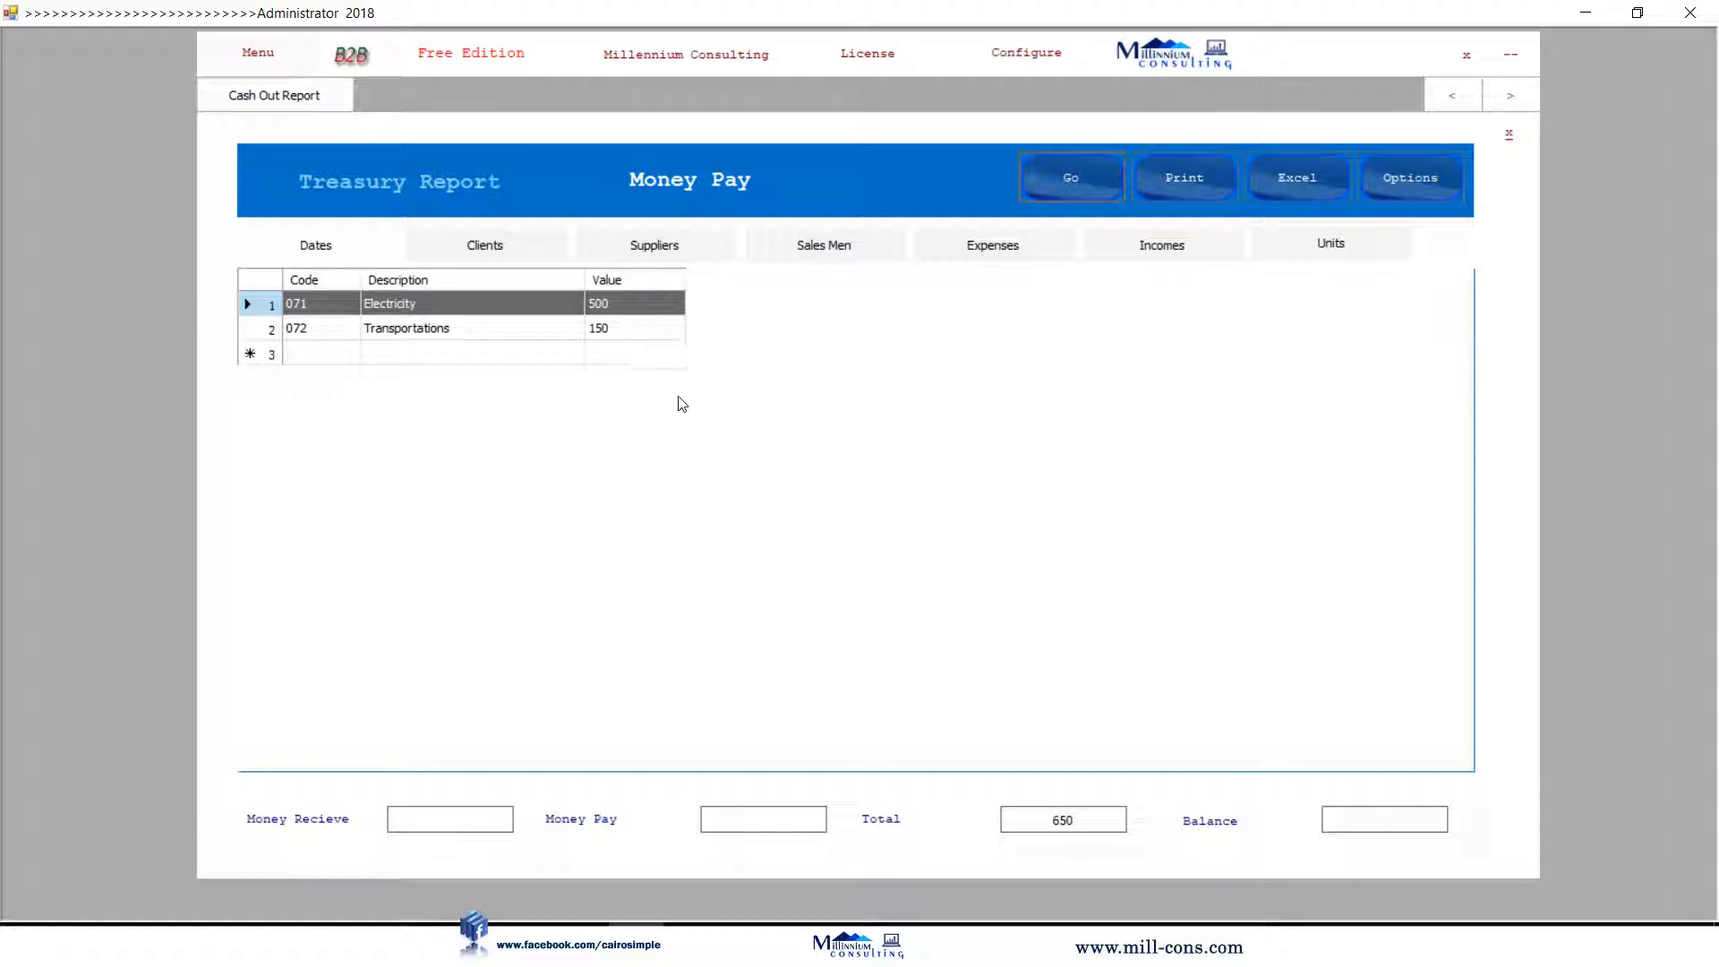
{"action": "left_click", "coordinate": [1432, 194]}
{"action": "left_click", "coordinate": [1508, 134]}
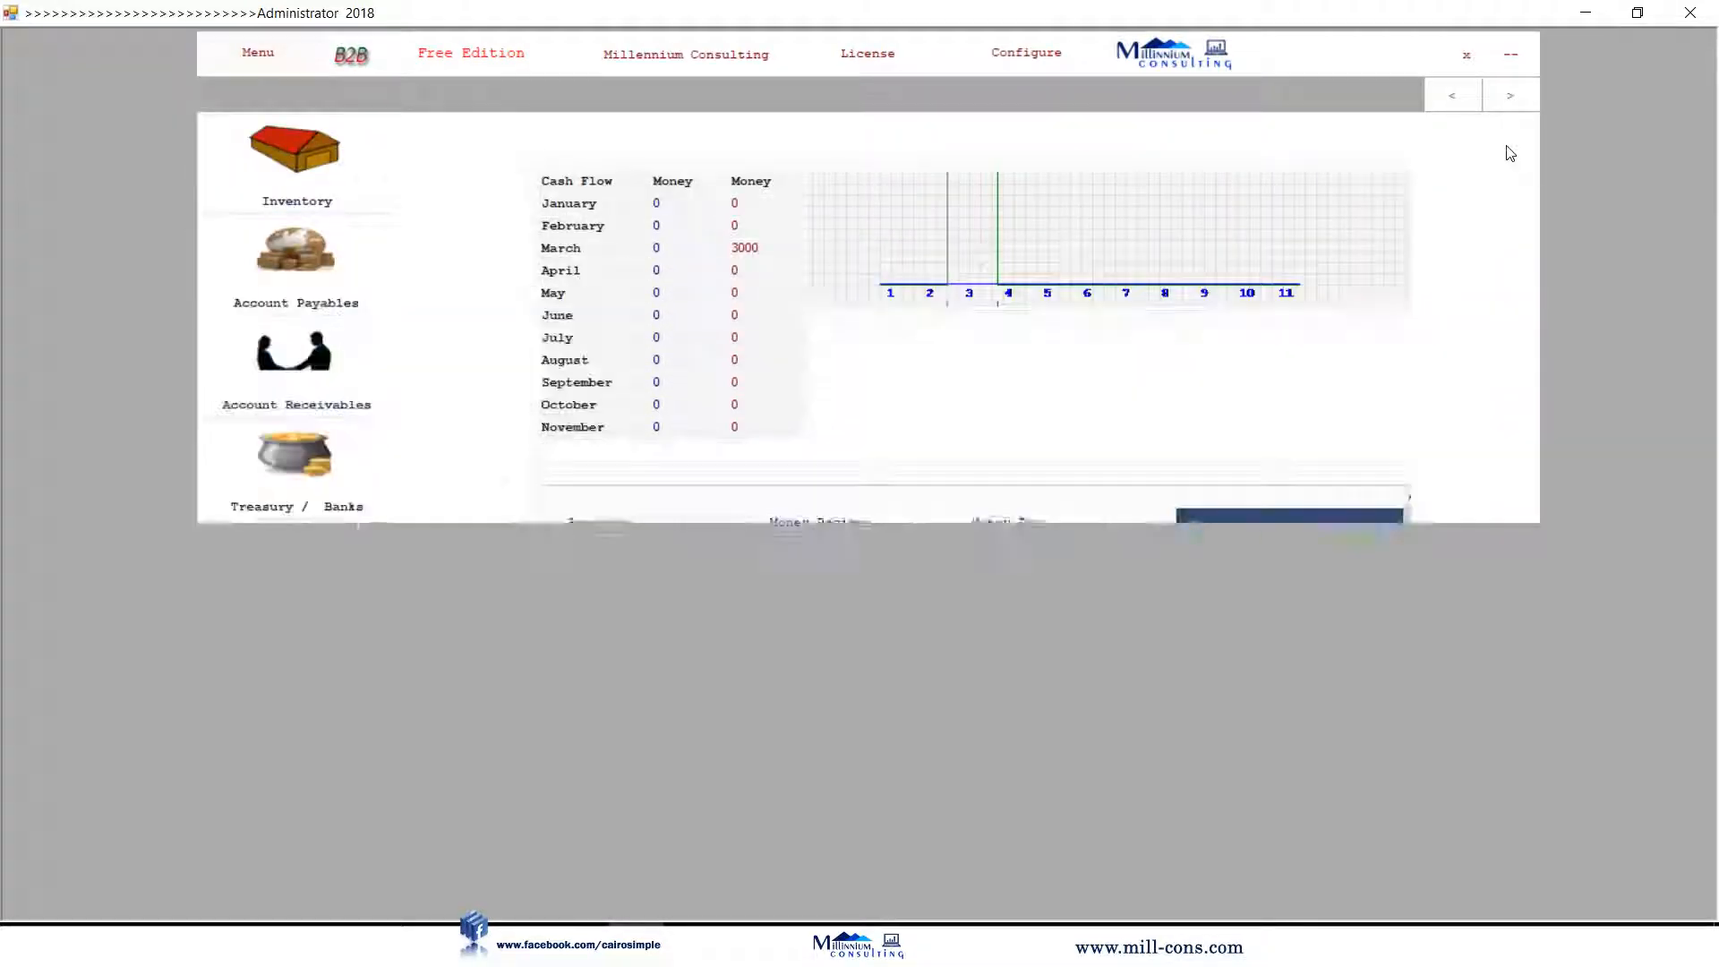
{"action": "left_click", "coordinate": [317, 400]}
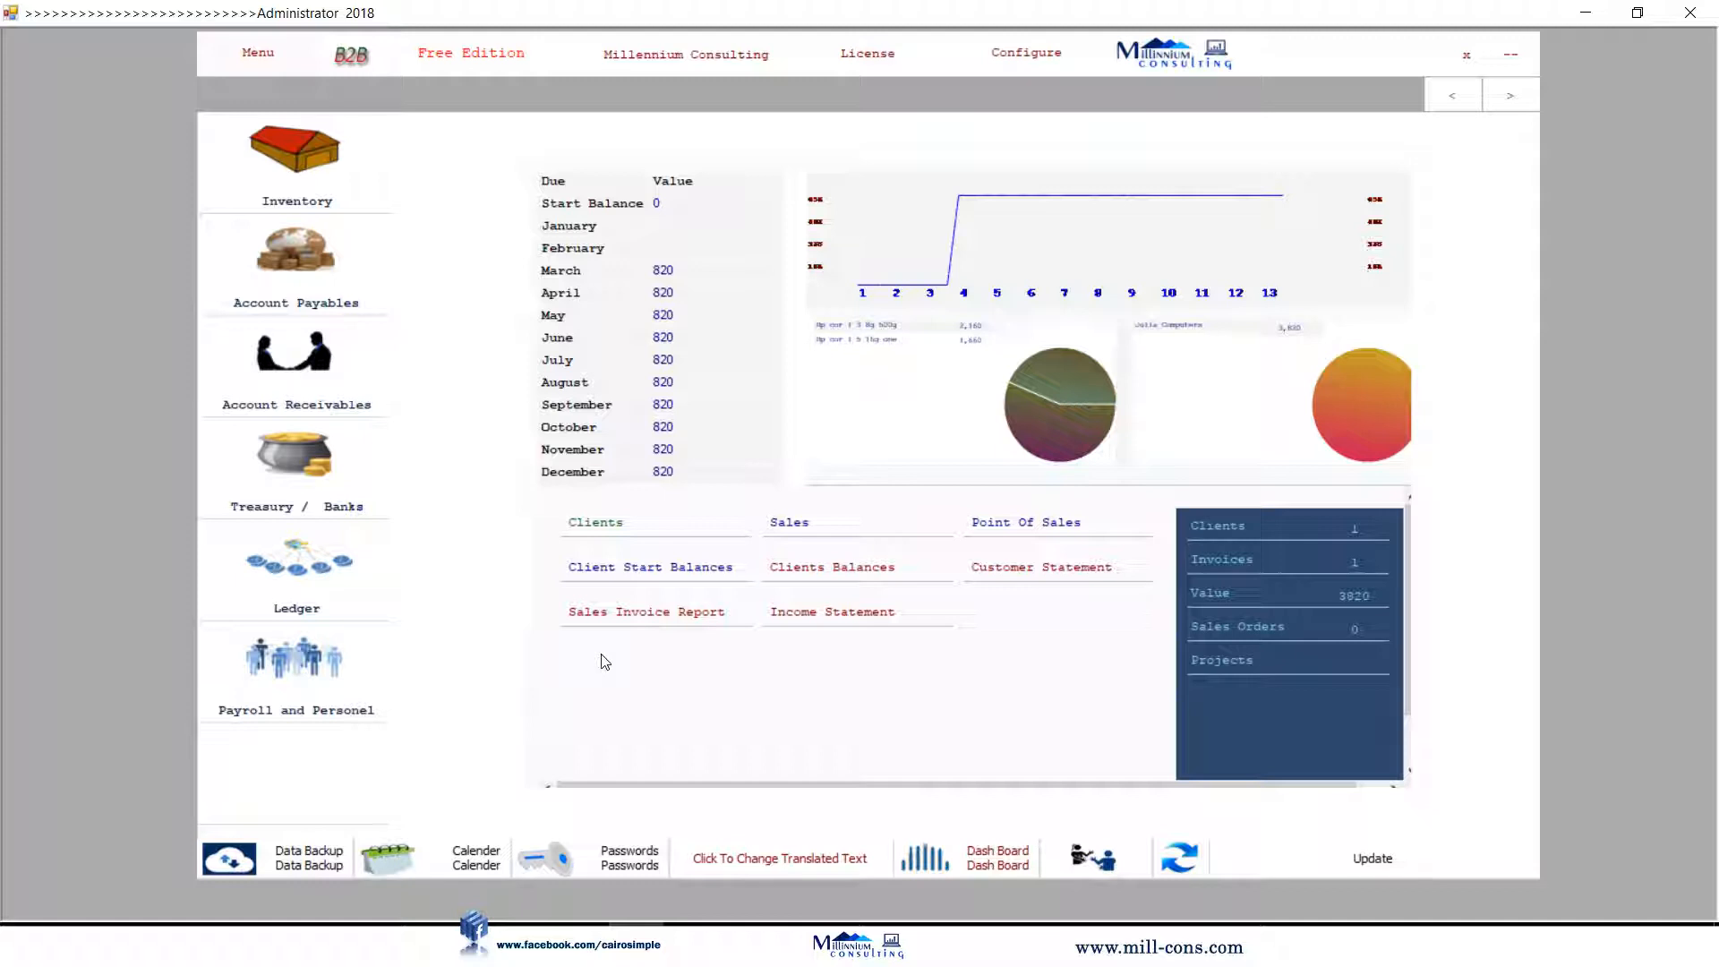
{"action": "left_click", "coordinate": [624, 618]}
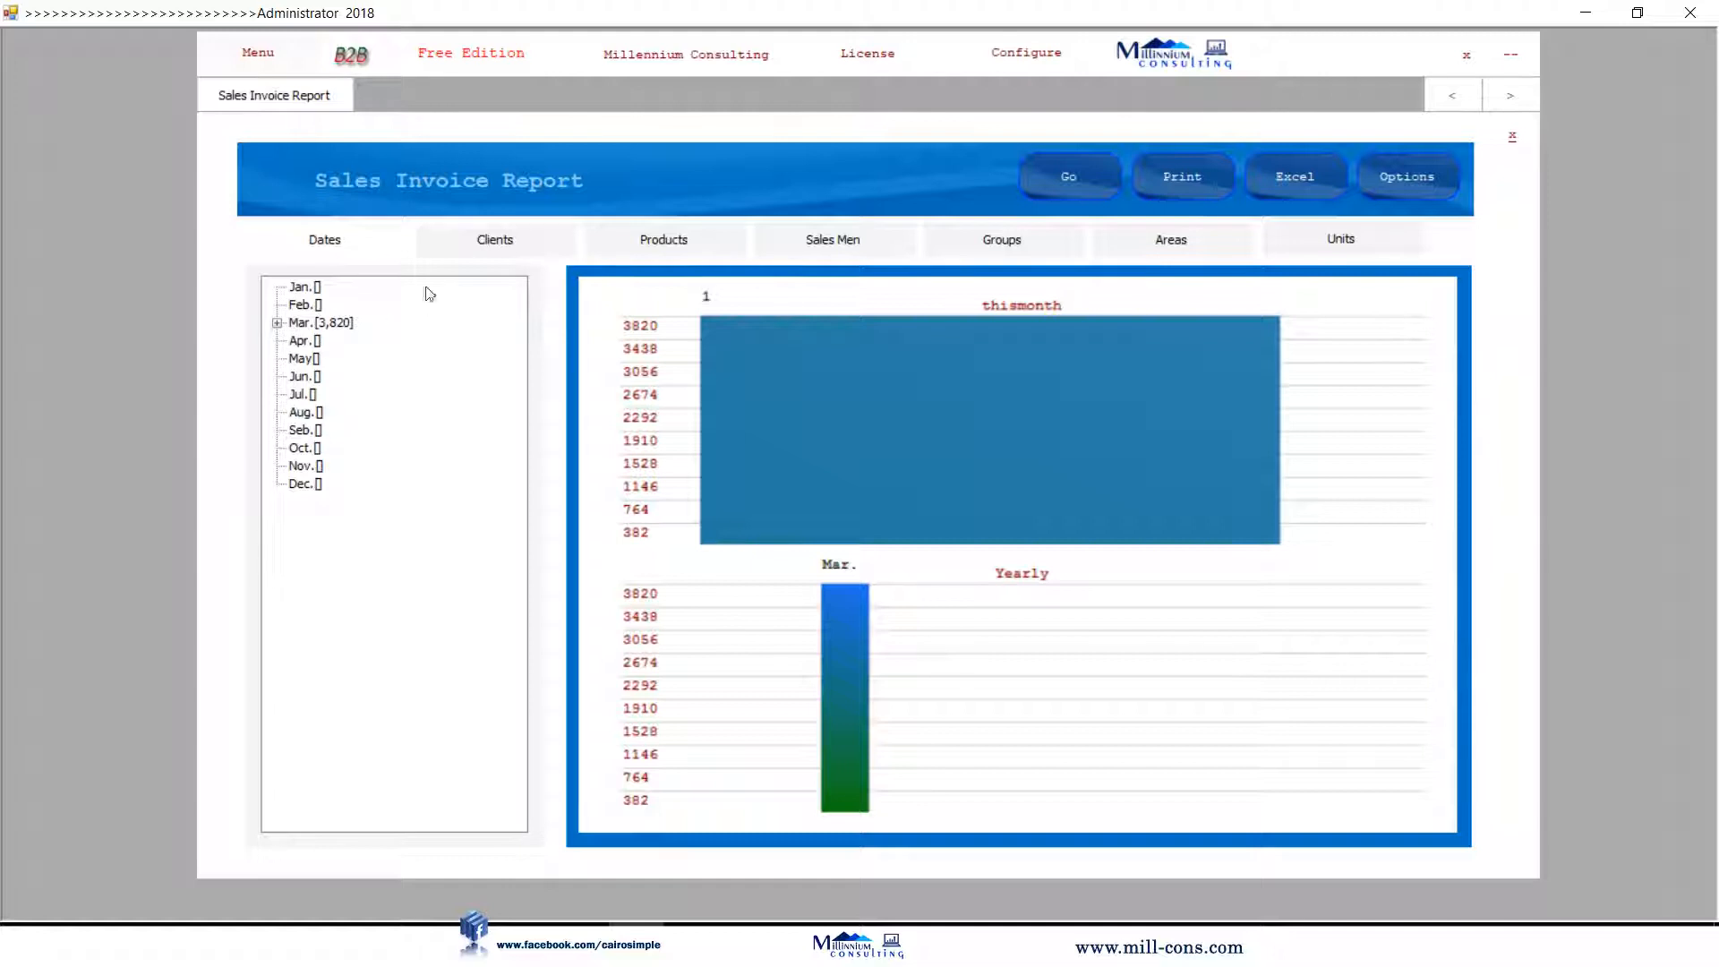
{"action": "left_click", "coordinate": [489, 239]}
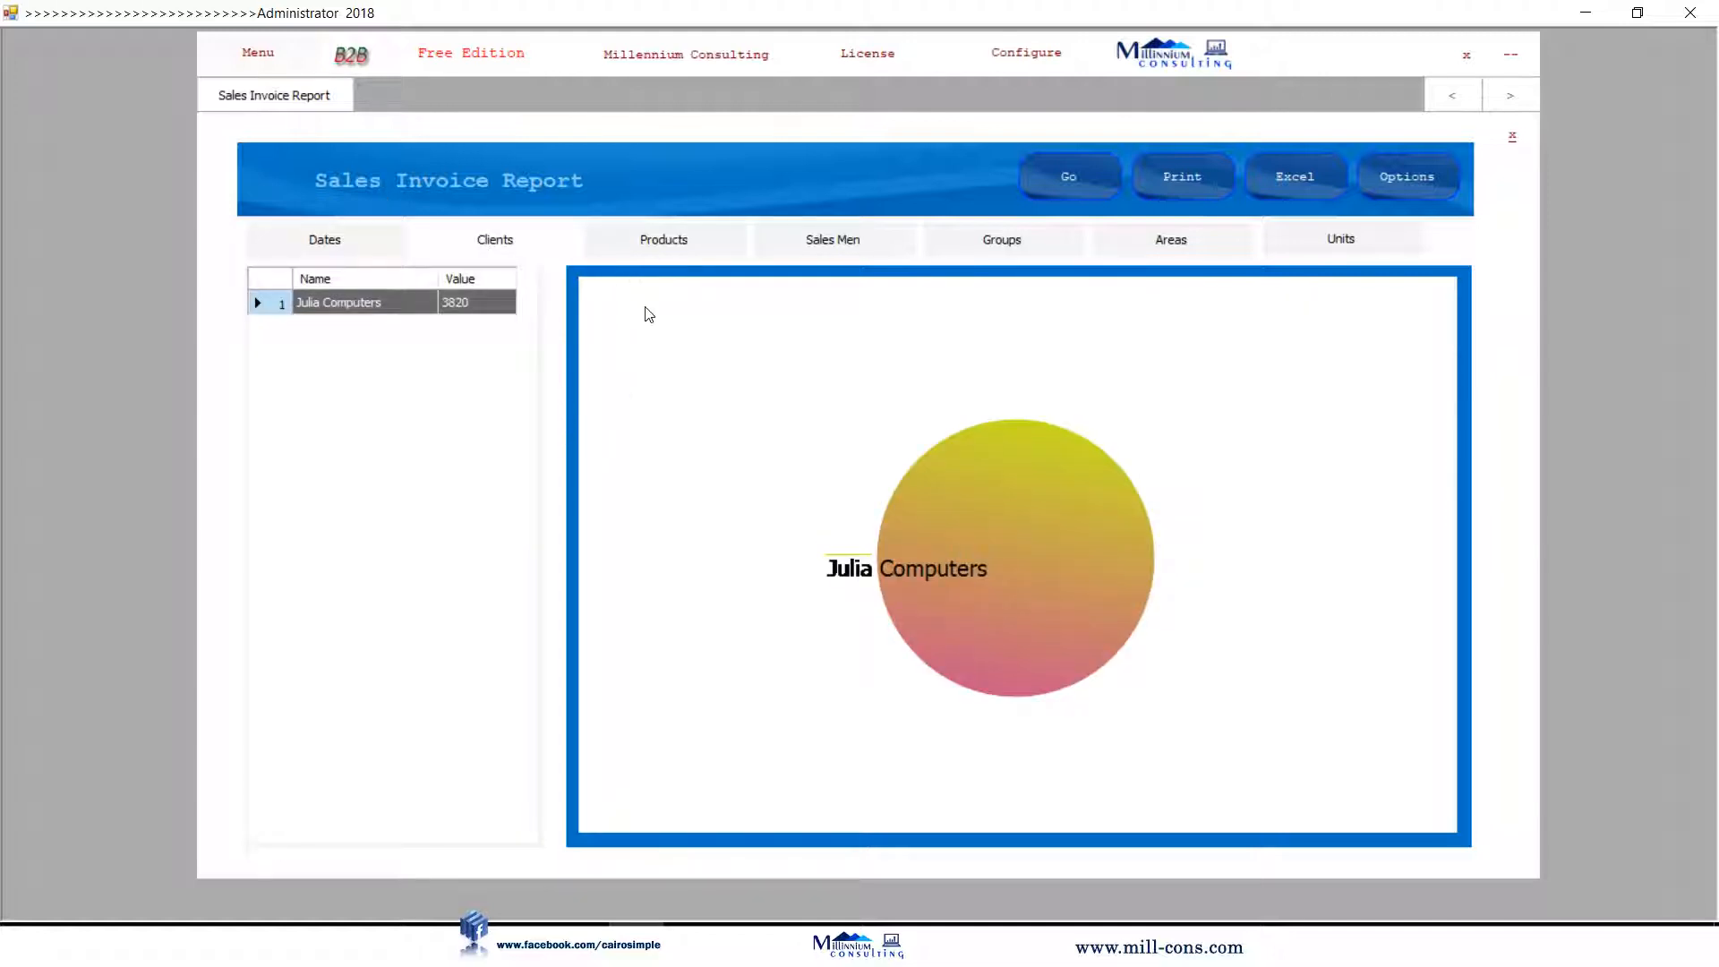
{"action": "left_click", "coordinate": [664, 251]}
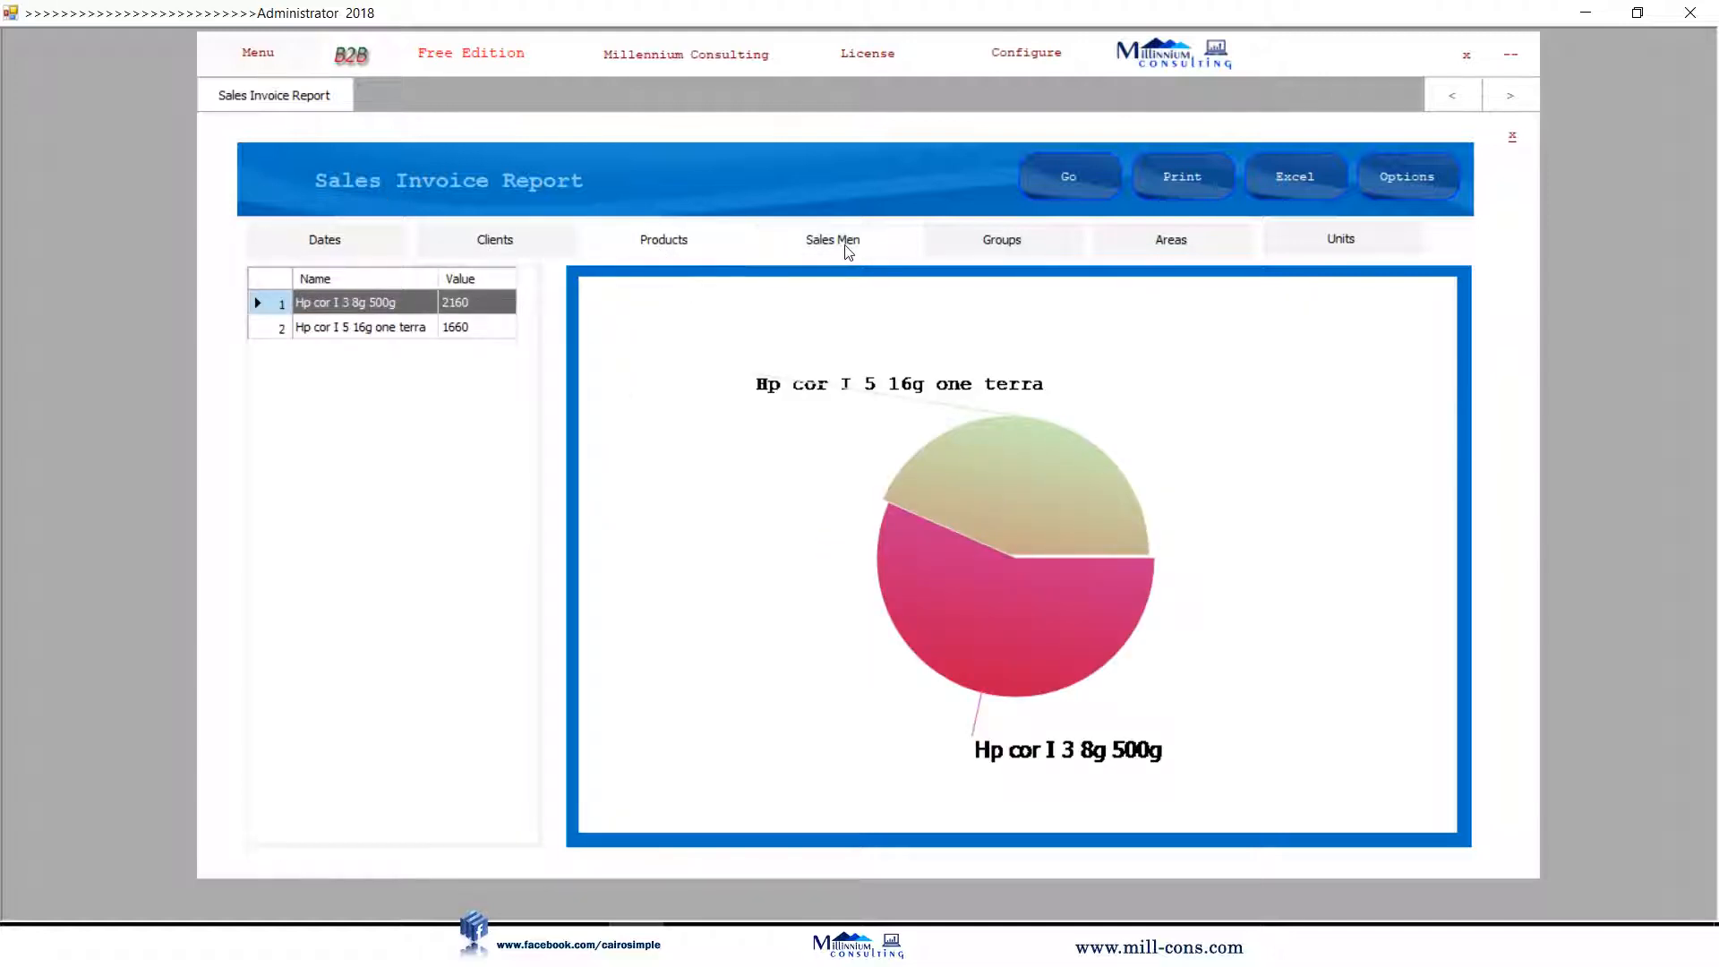
{"action": "left_click", "coordinate": [1046, 244]}
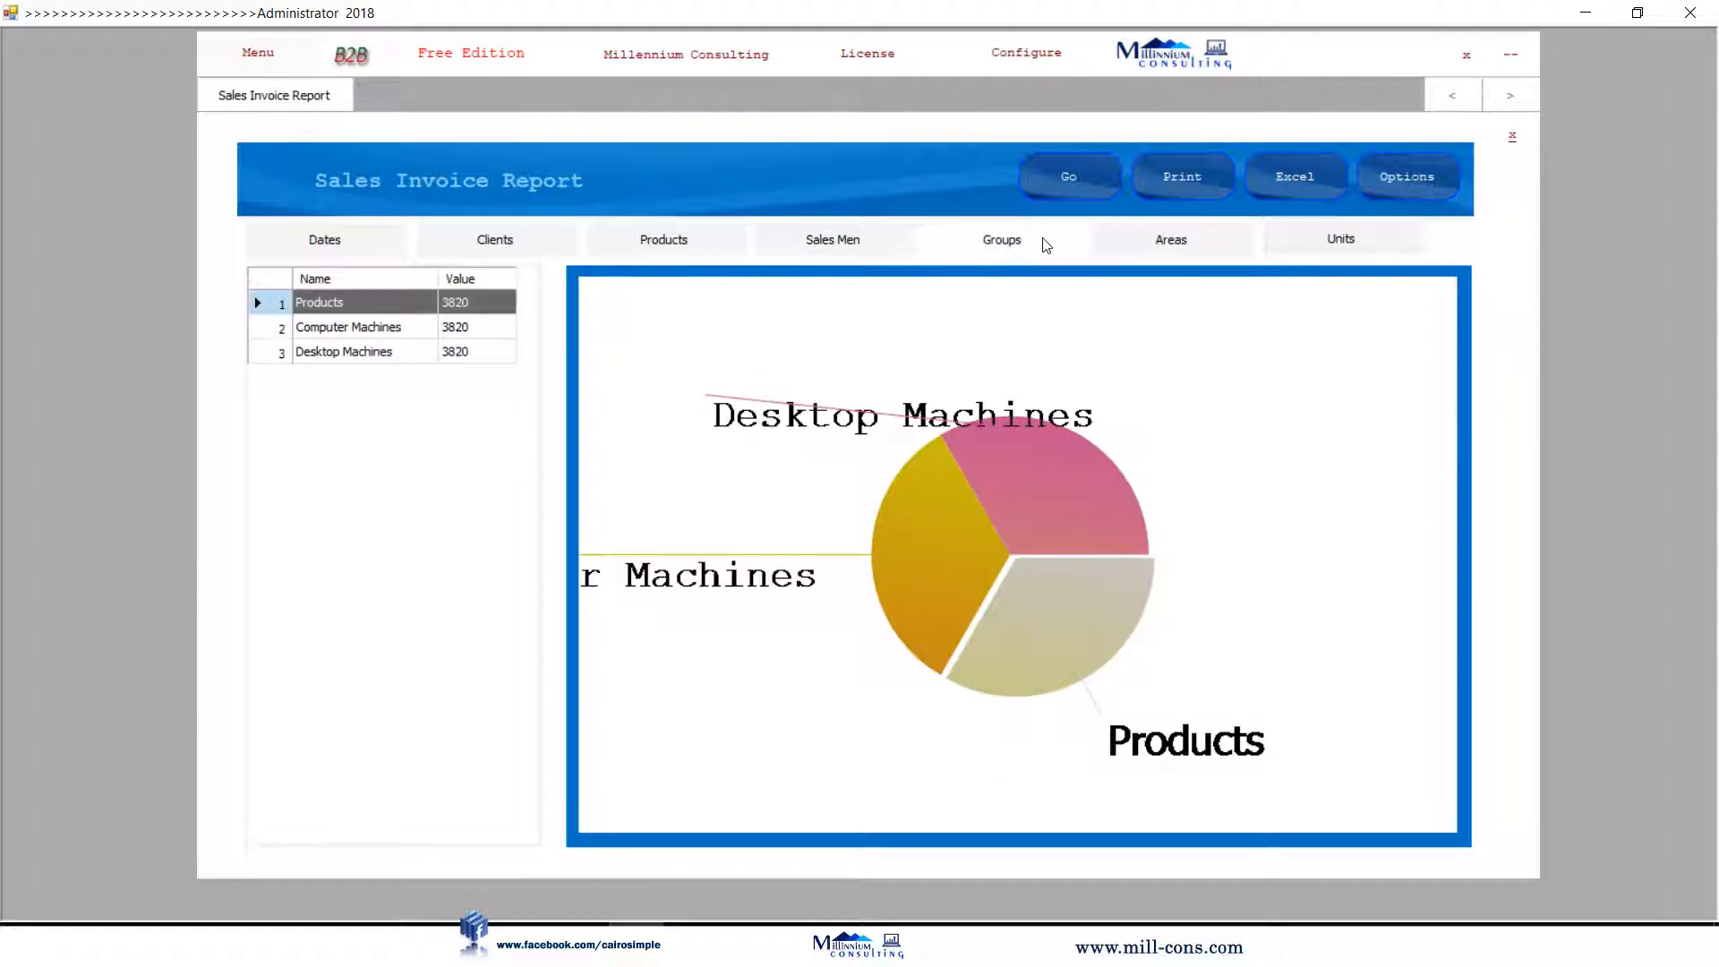
{"action": "left_click", "coordinate": [1512, 142]}
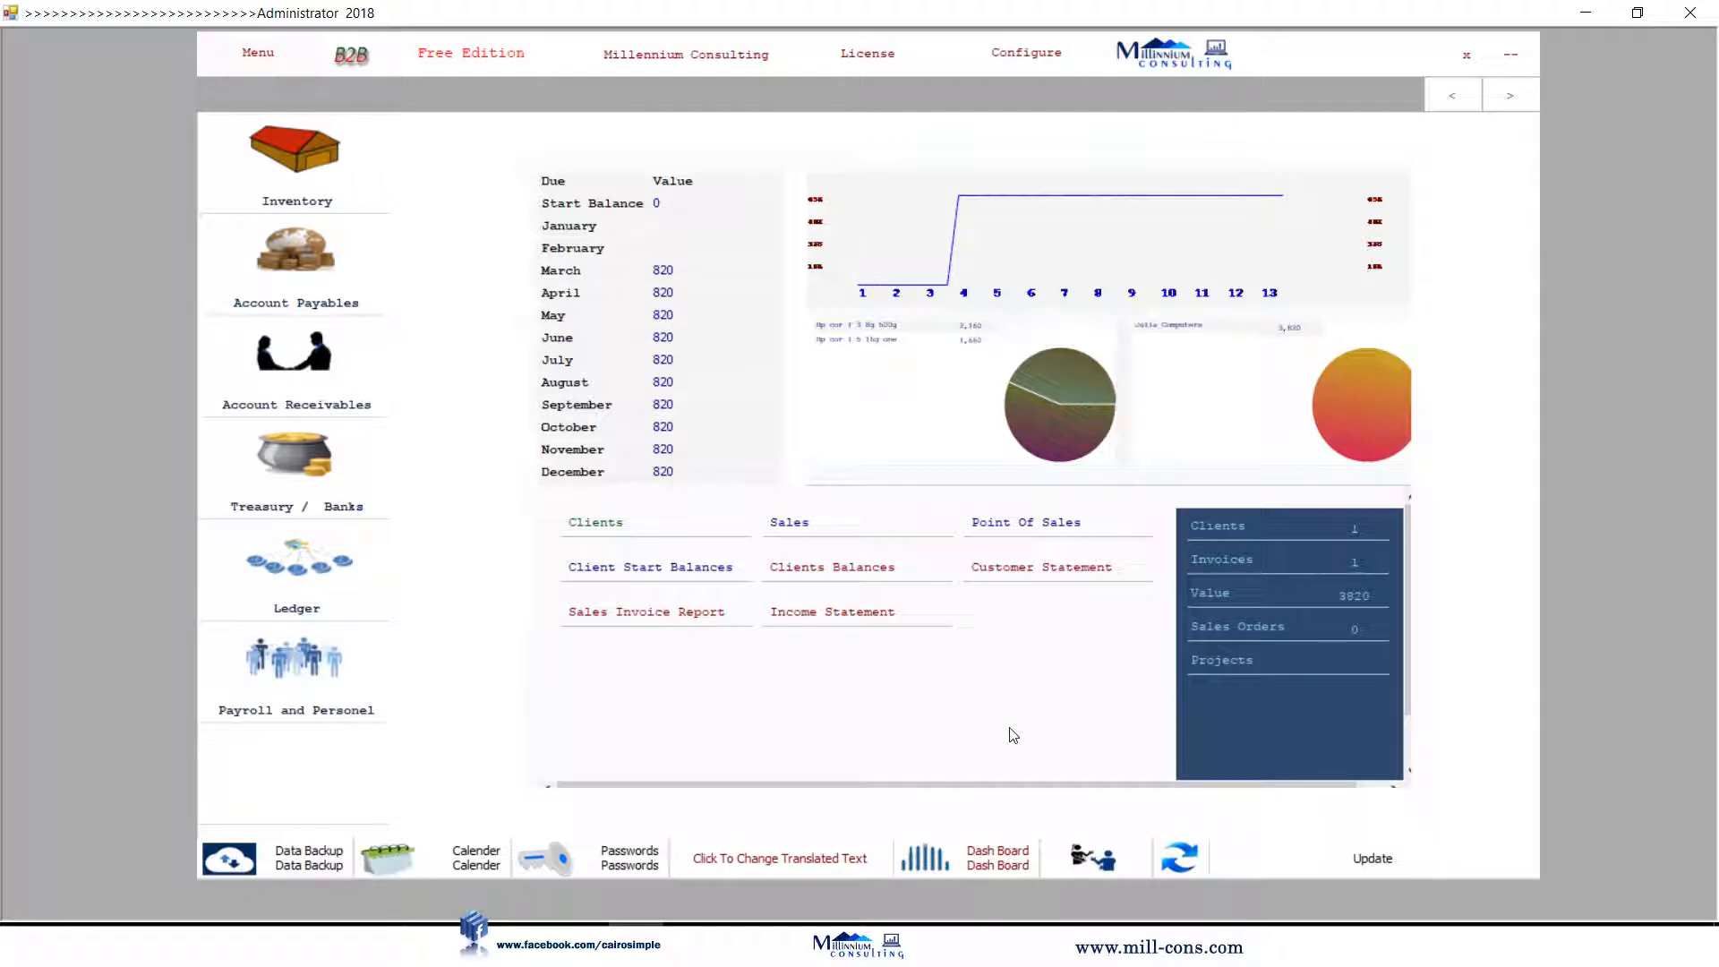
Add items 021 and 022 to a new point-of-sale invoice totalling 1720.
{"action": "left_click", "coordinate": [1044, 524]}
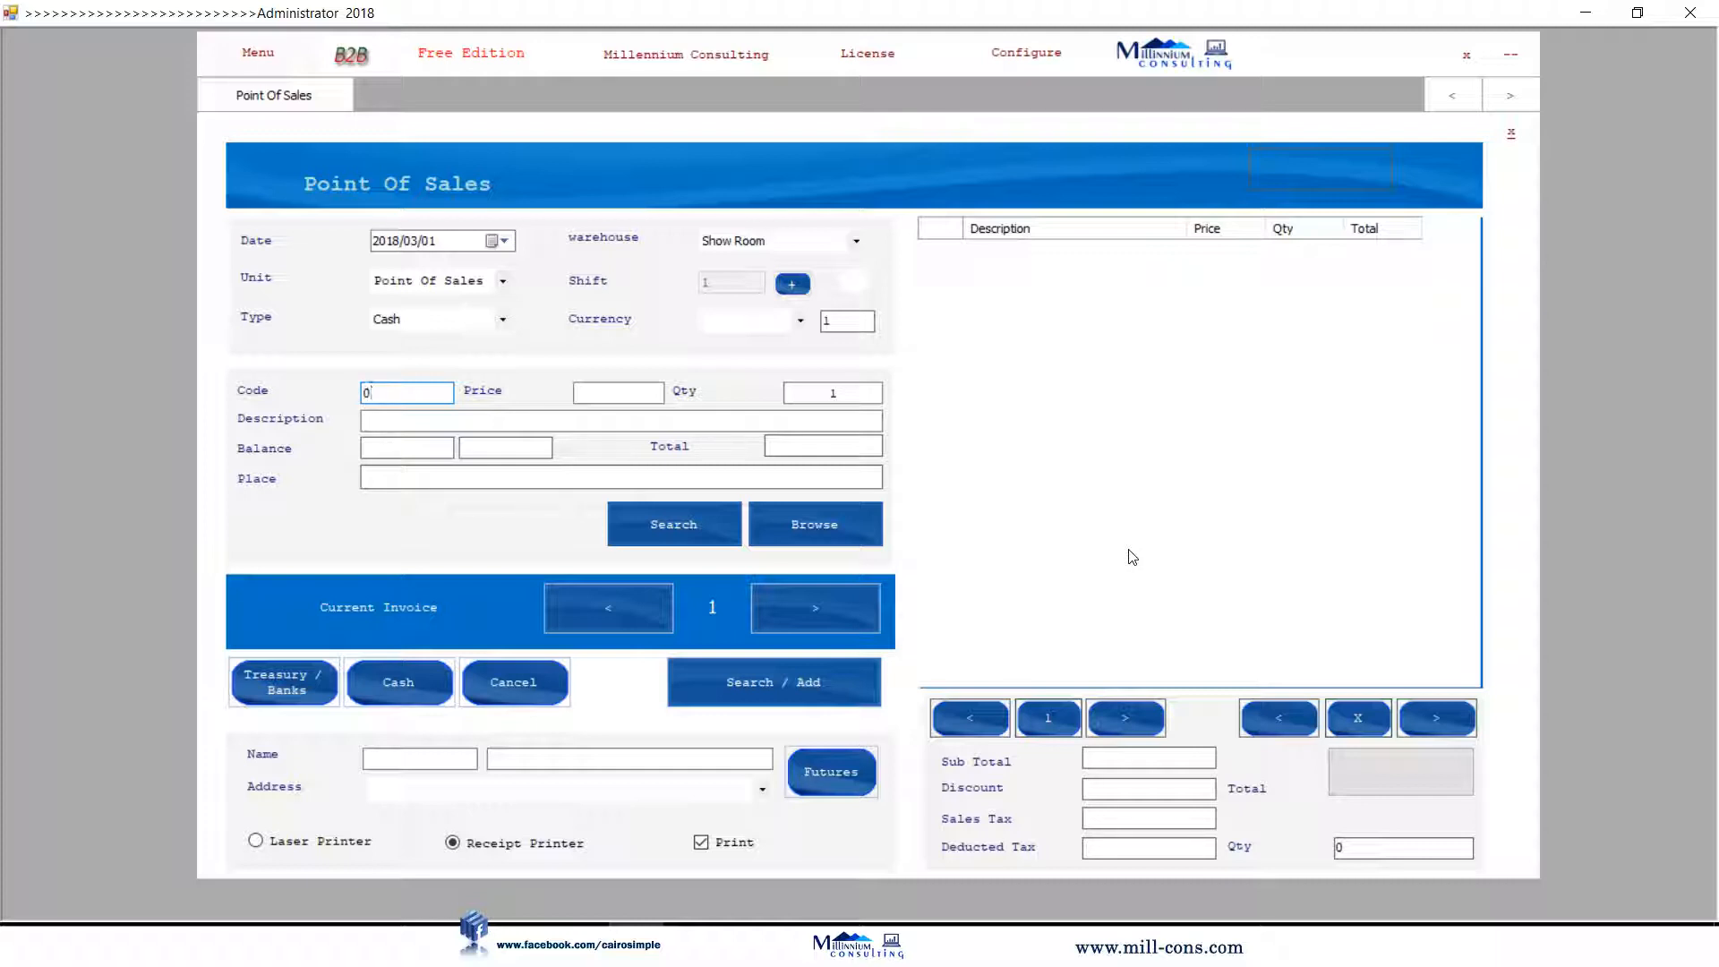
{"action": "type", "text": "21"}
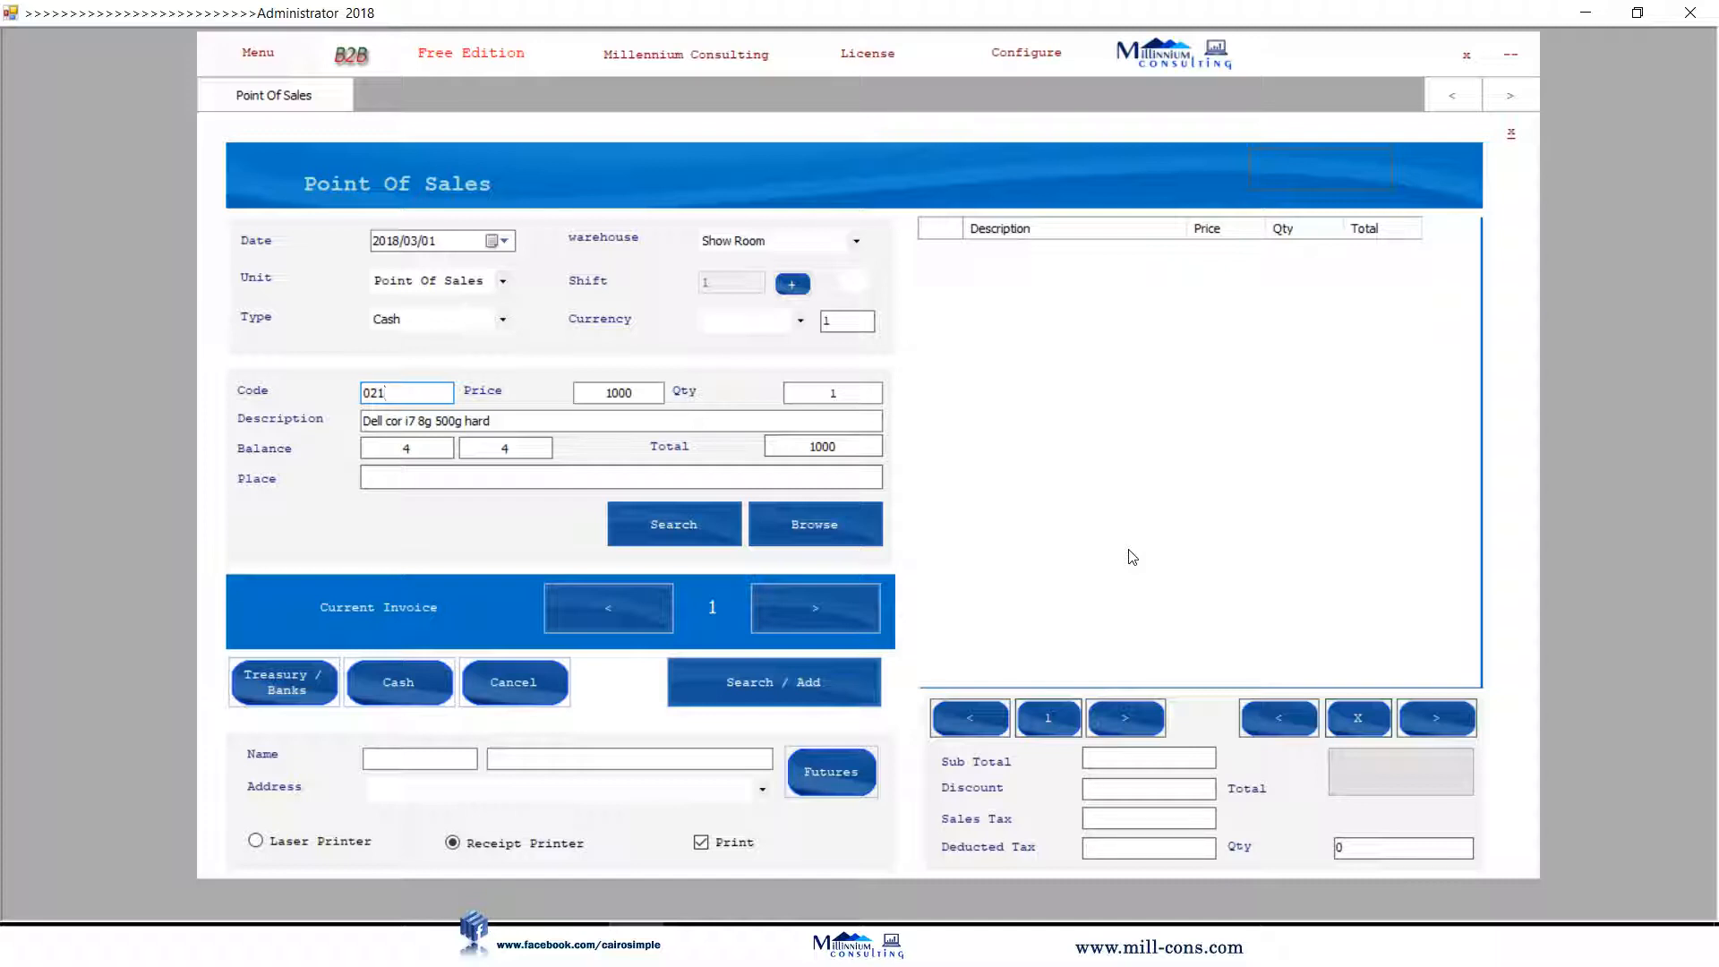
{"action": "key", "text": "Return"}
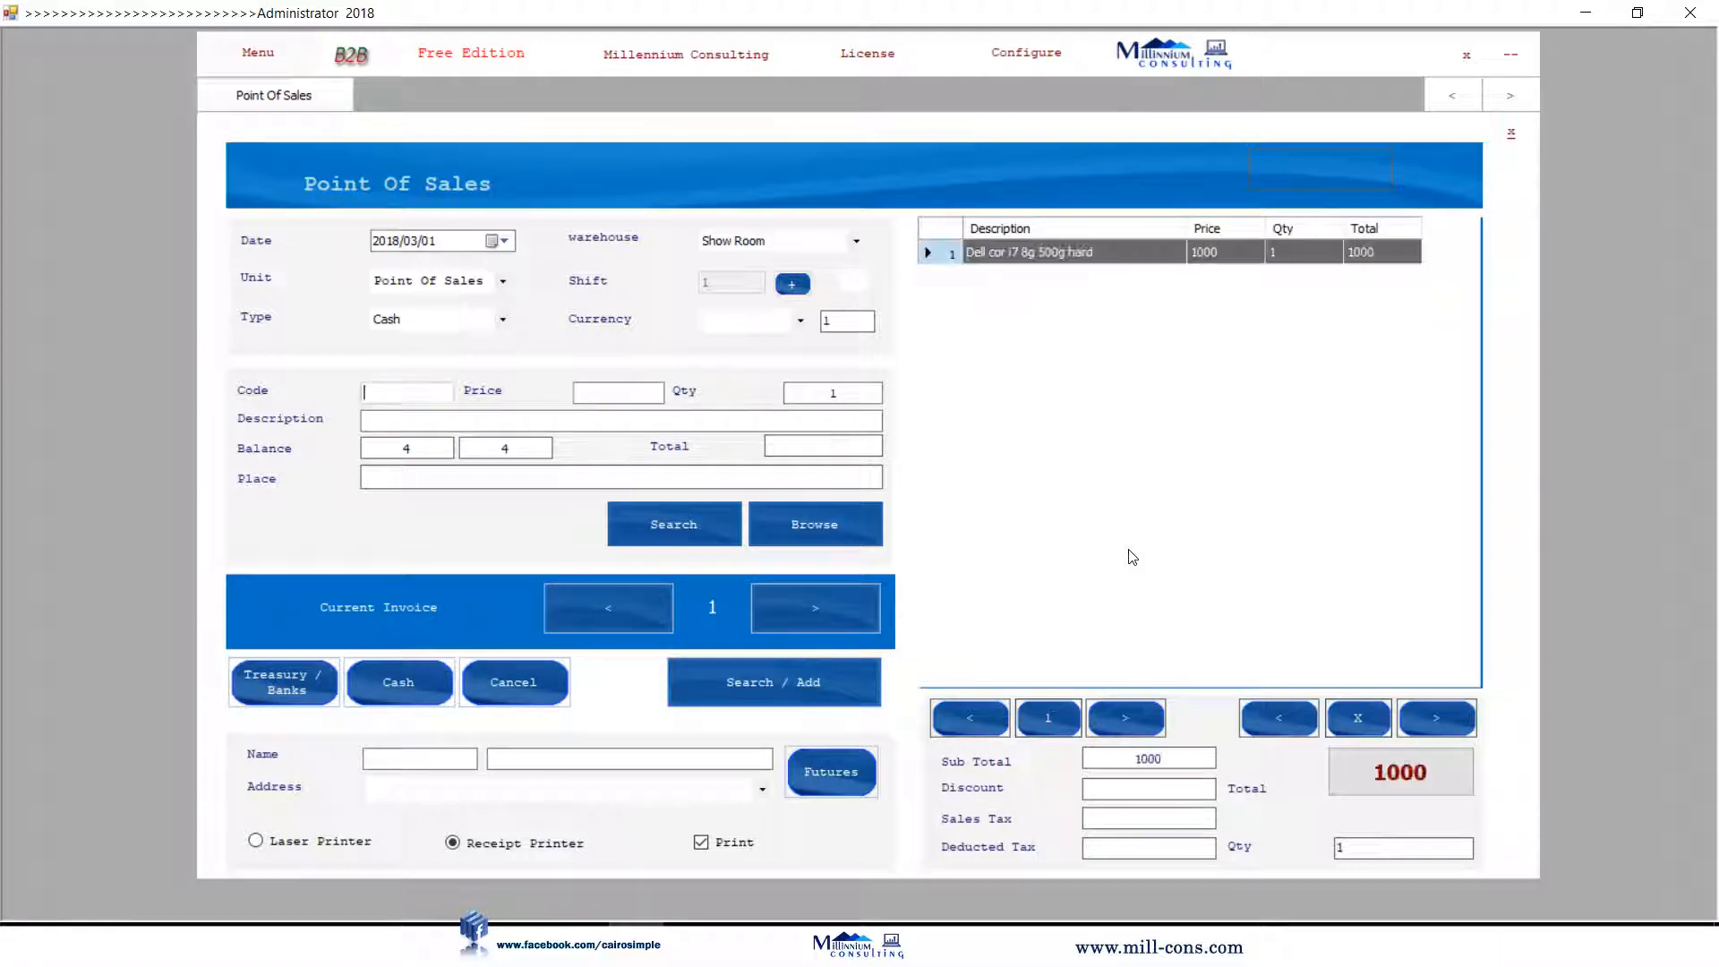
{"action": "type", "text": "022"}
{"action": "key", "text": "Return"}
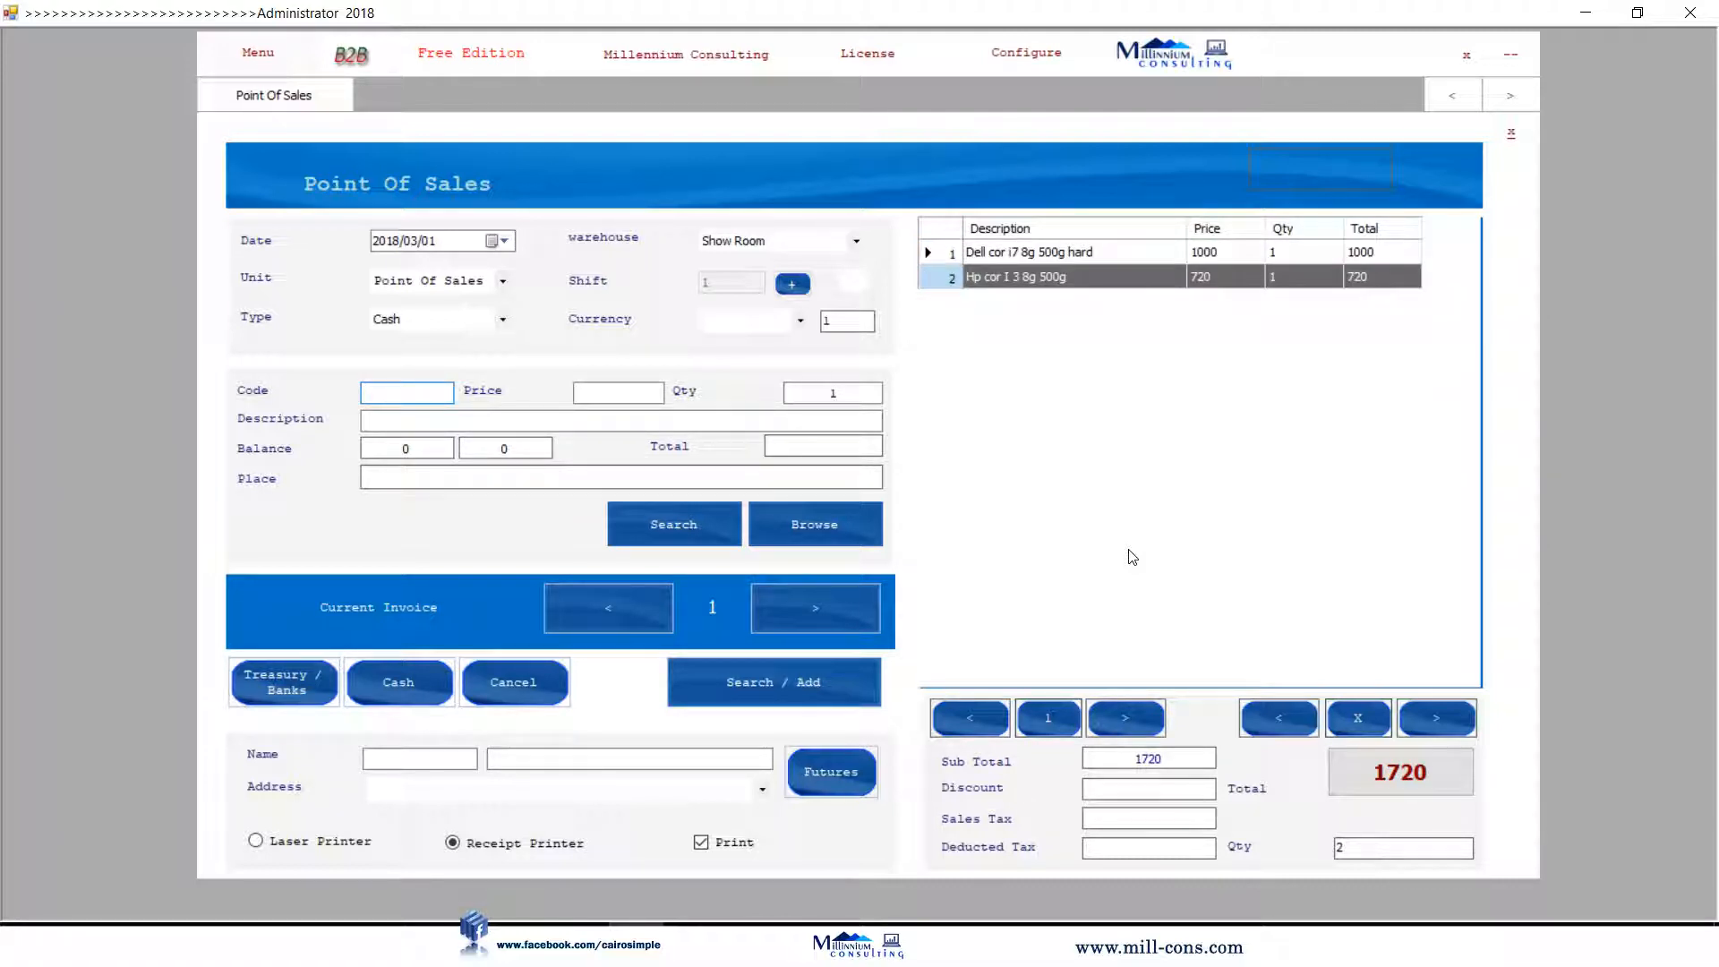
Take a 2000 cash payment to complete the sale with 280 change.
{"action": "key", "text": "Return"}
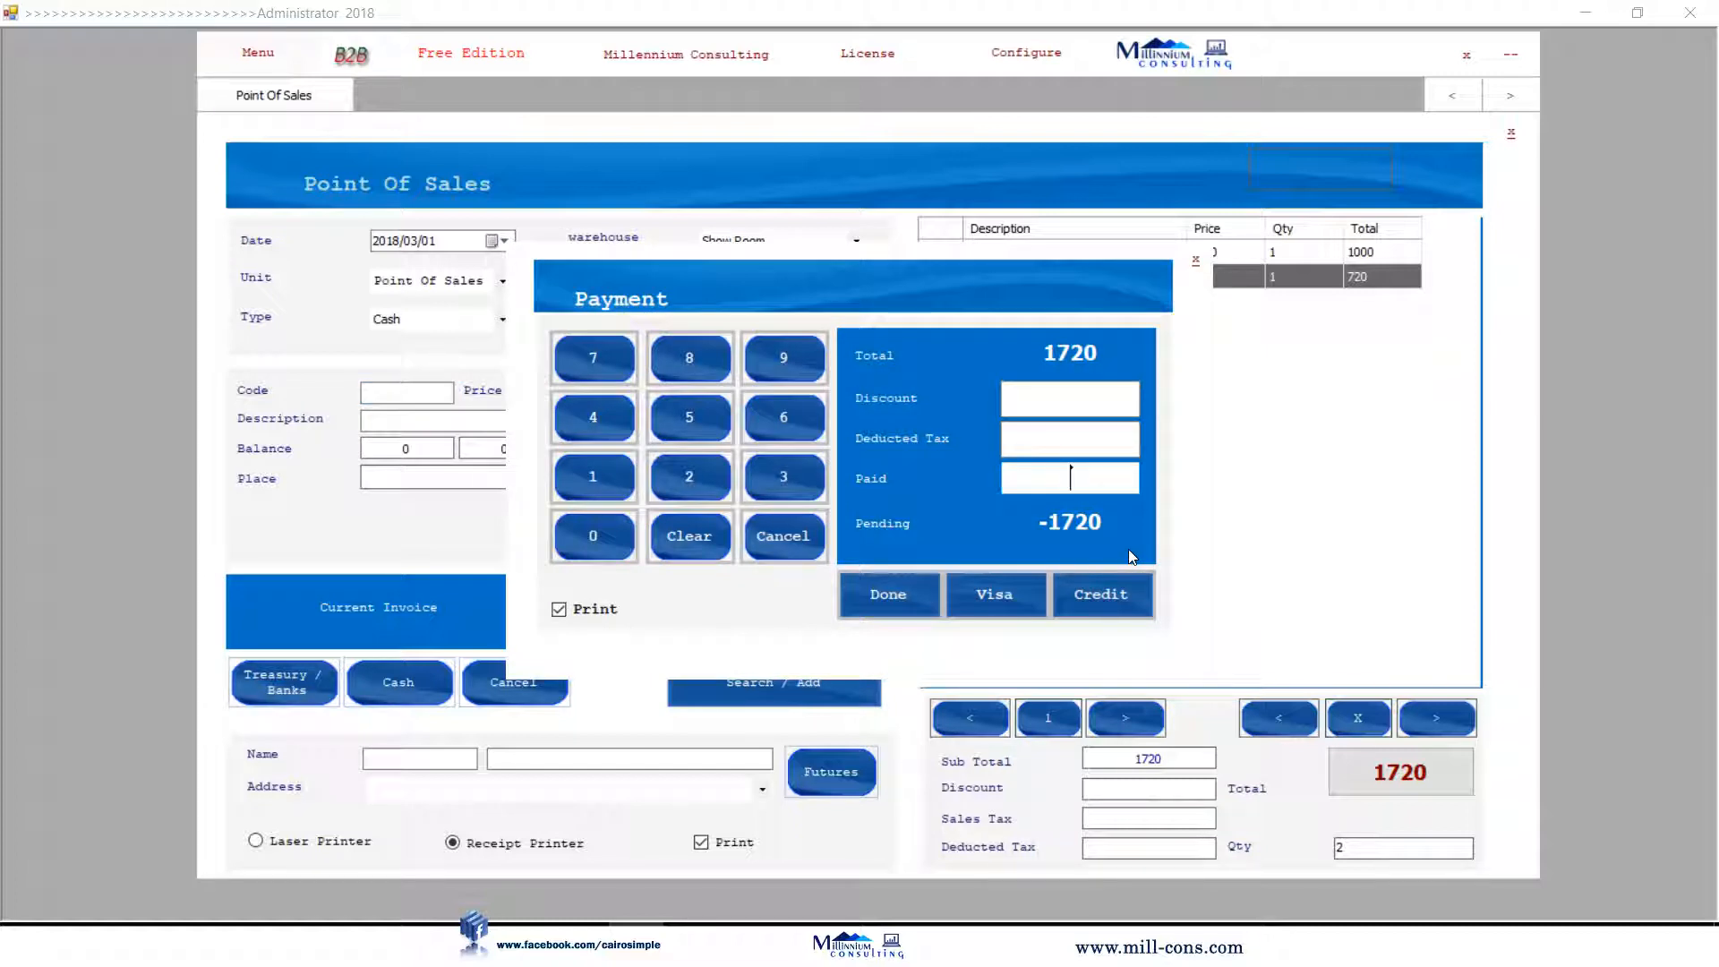
{"action": "type", "text": "2000"}
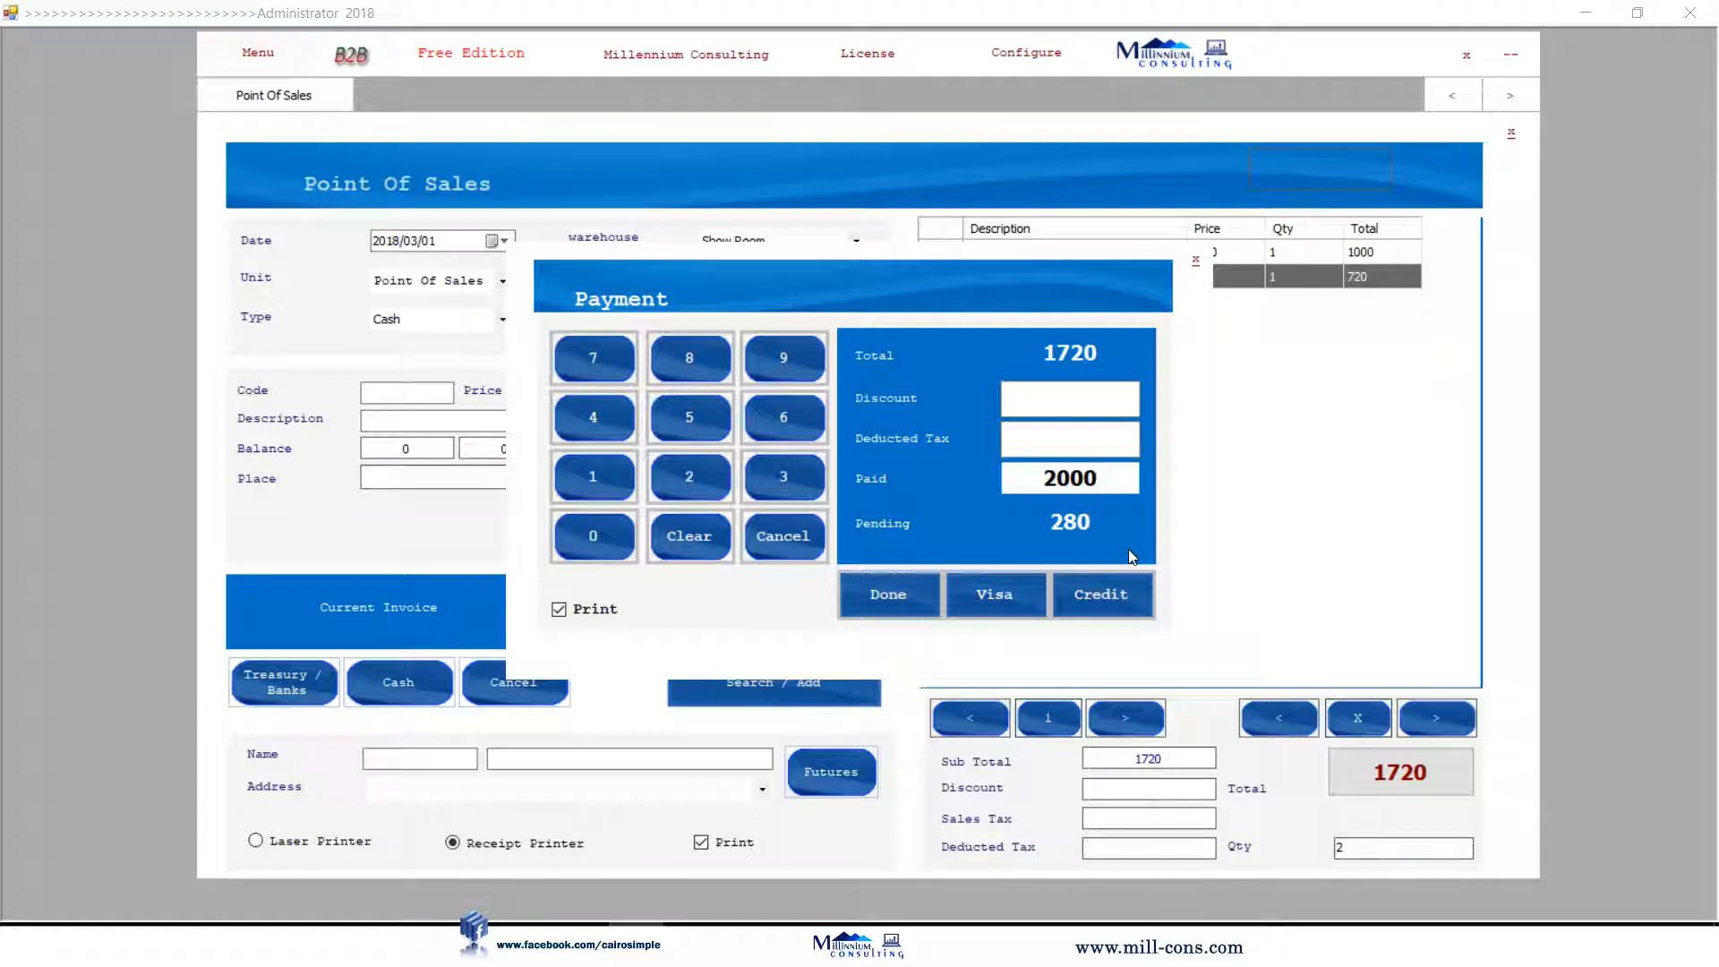
{"action": "key", "text": "Return"}
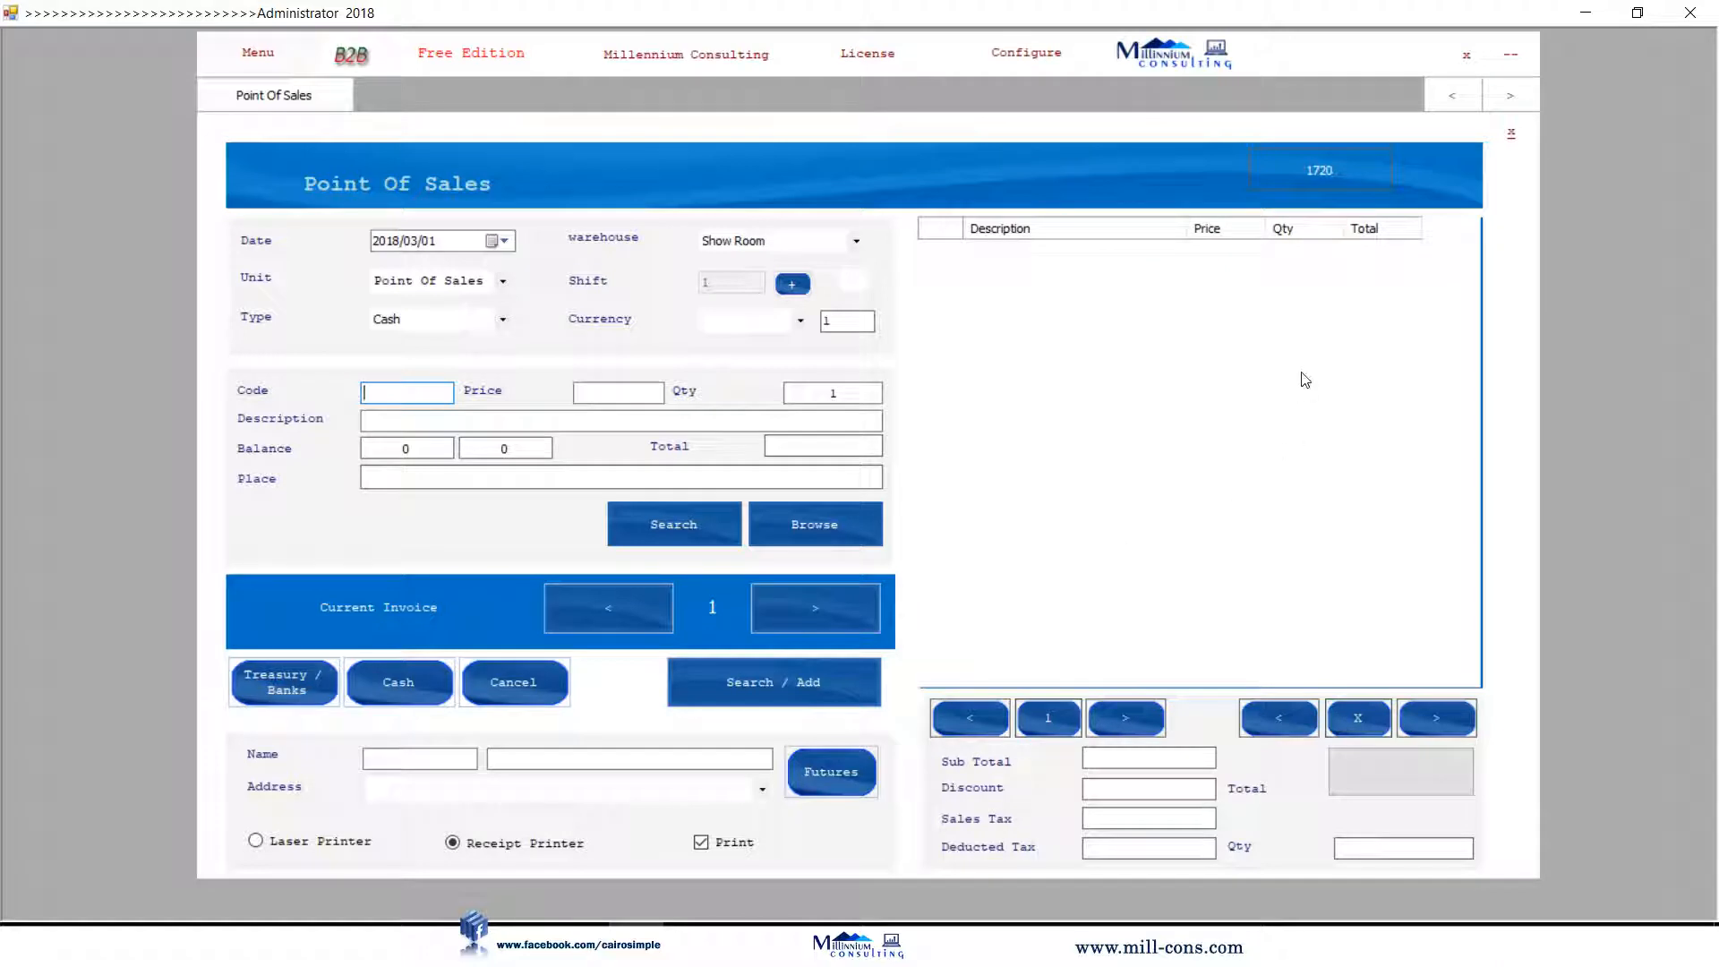
Close Point Of Sales and open the Income Statement showing net profit 290.
{"action": "left_click", "coordinate": [1513, 136]}
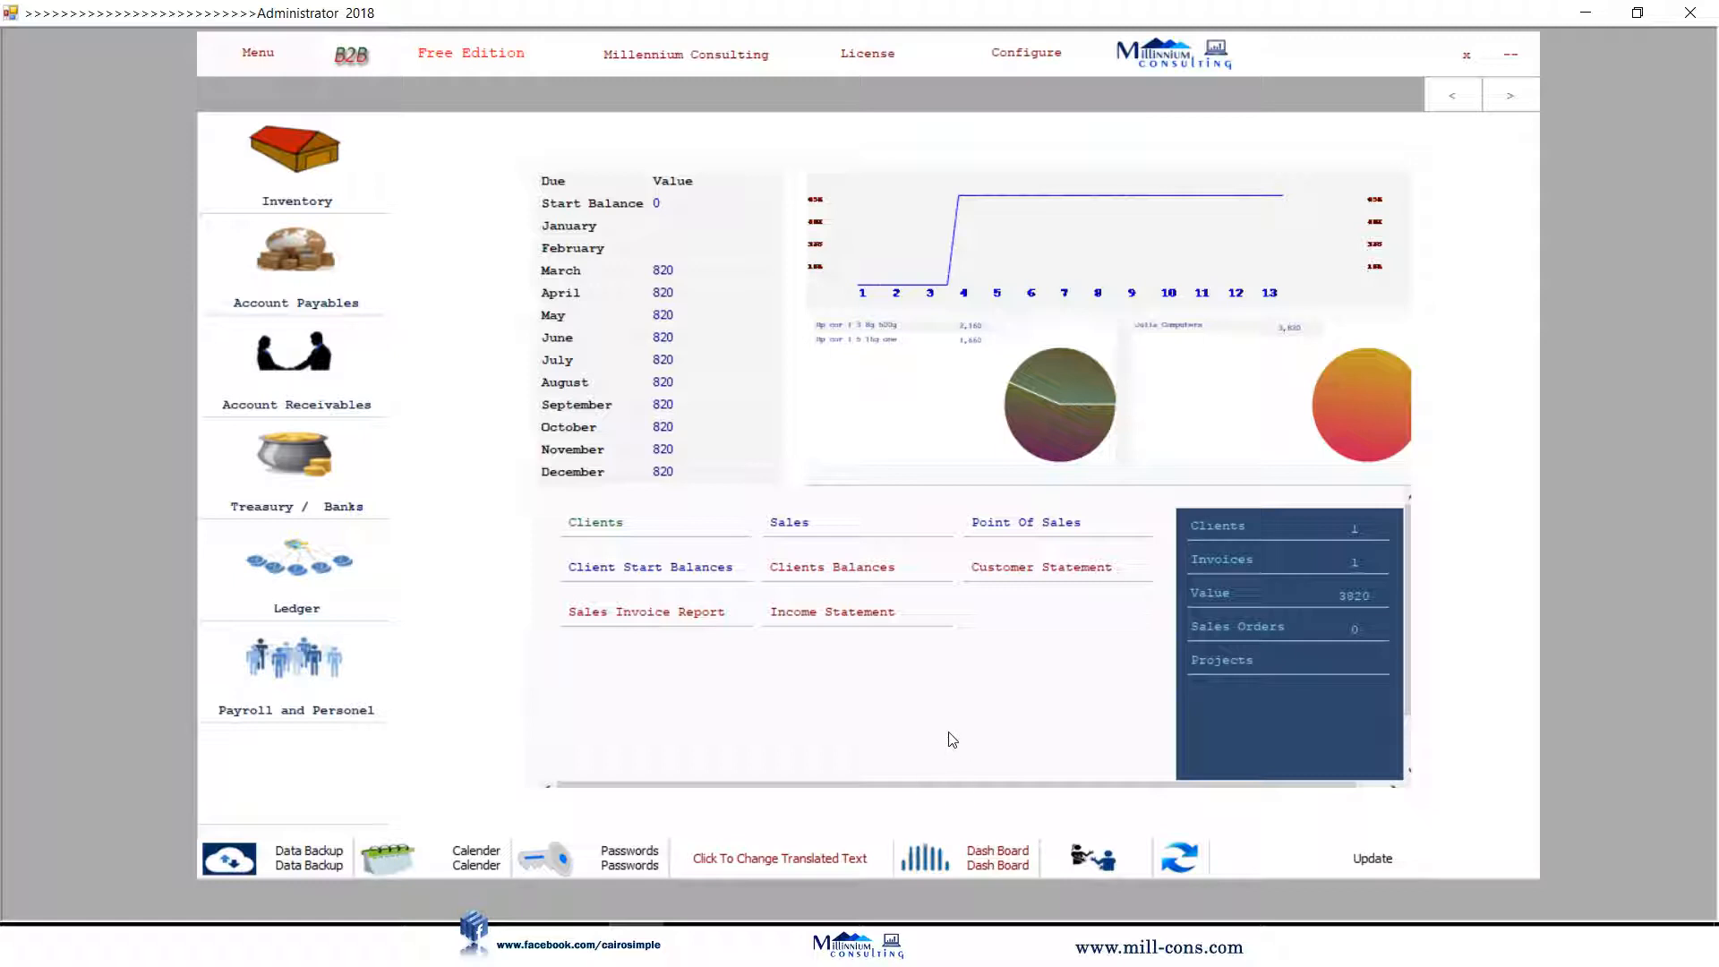
{"action": "left_click", "coordinate": [865, 614]}
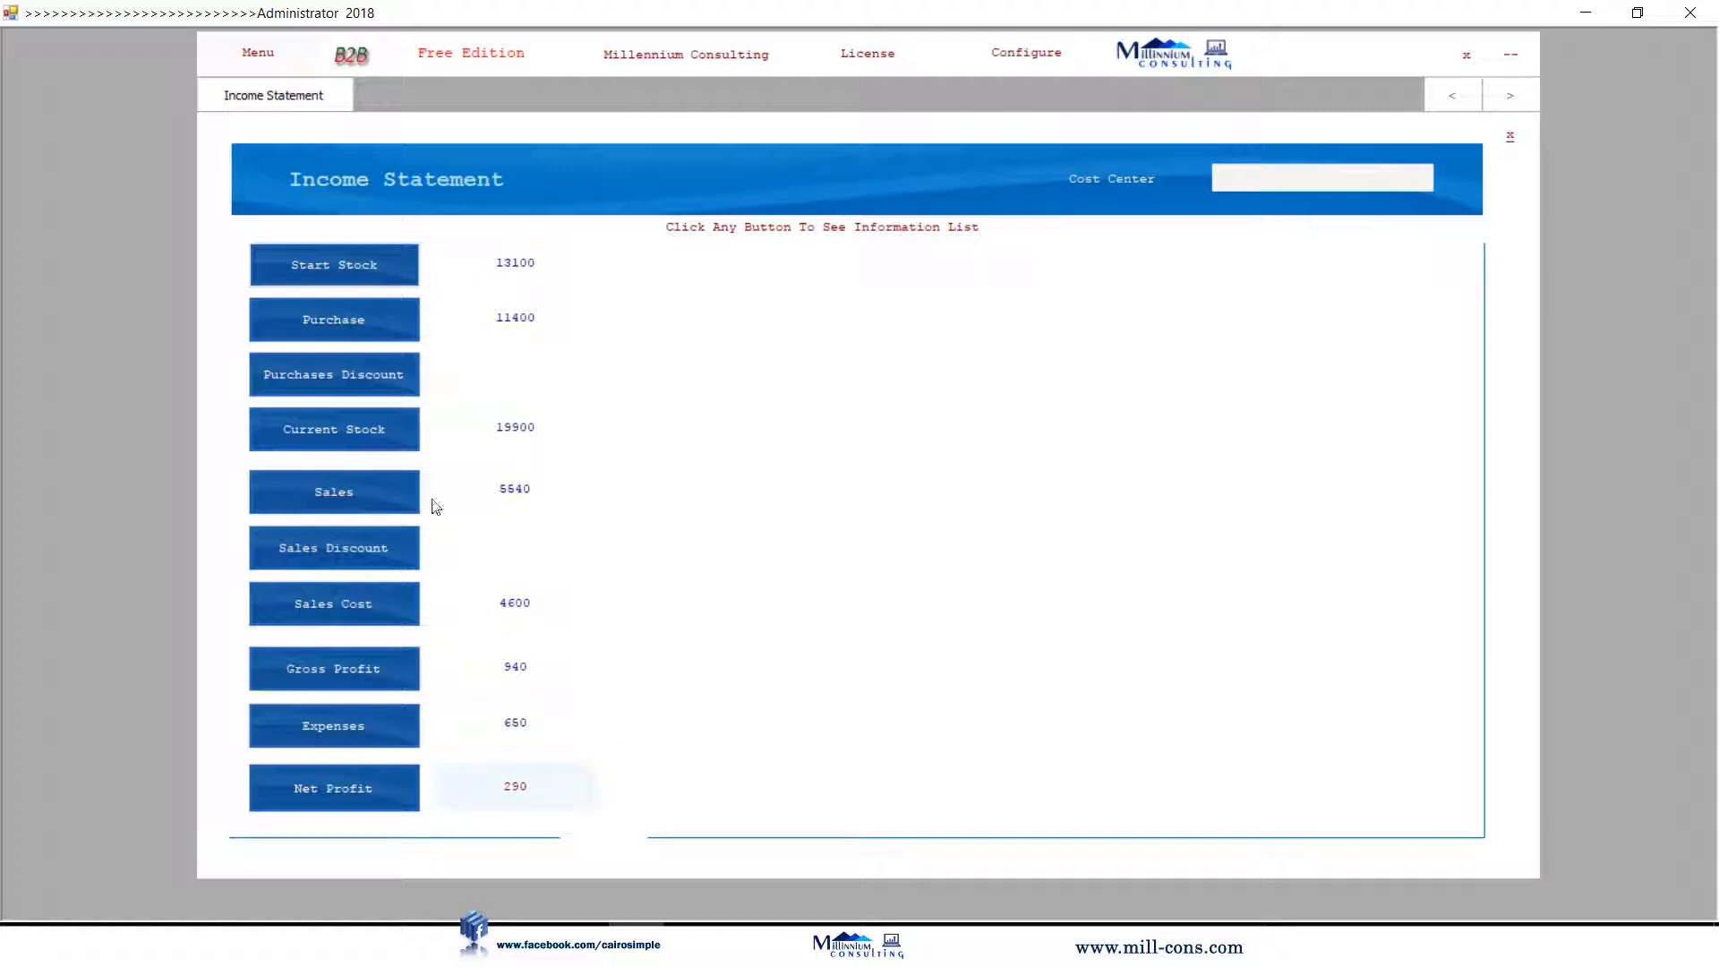
View the Start Stock, Purchase, Current Stock, Sales and Expenses item lists, then close the Income Statement.
{"action": "left_click", "coordinate": [318, 264]}
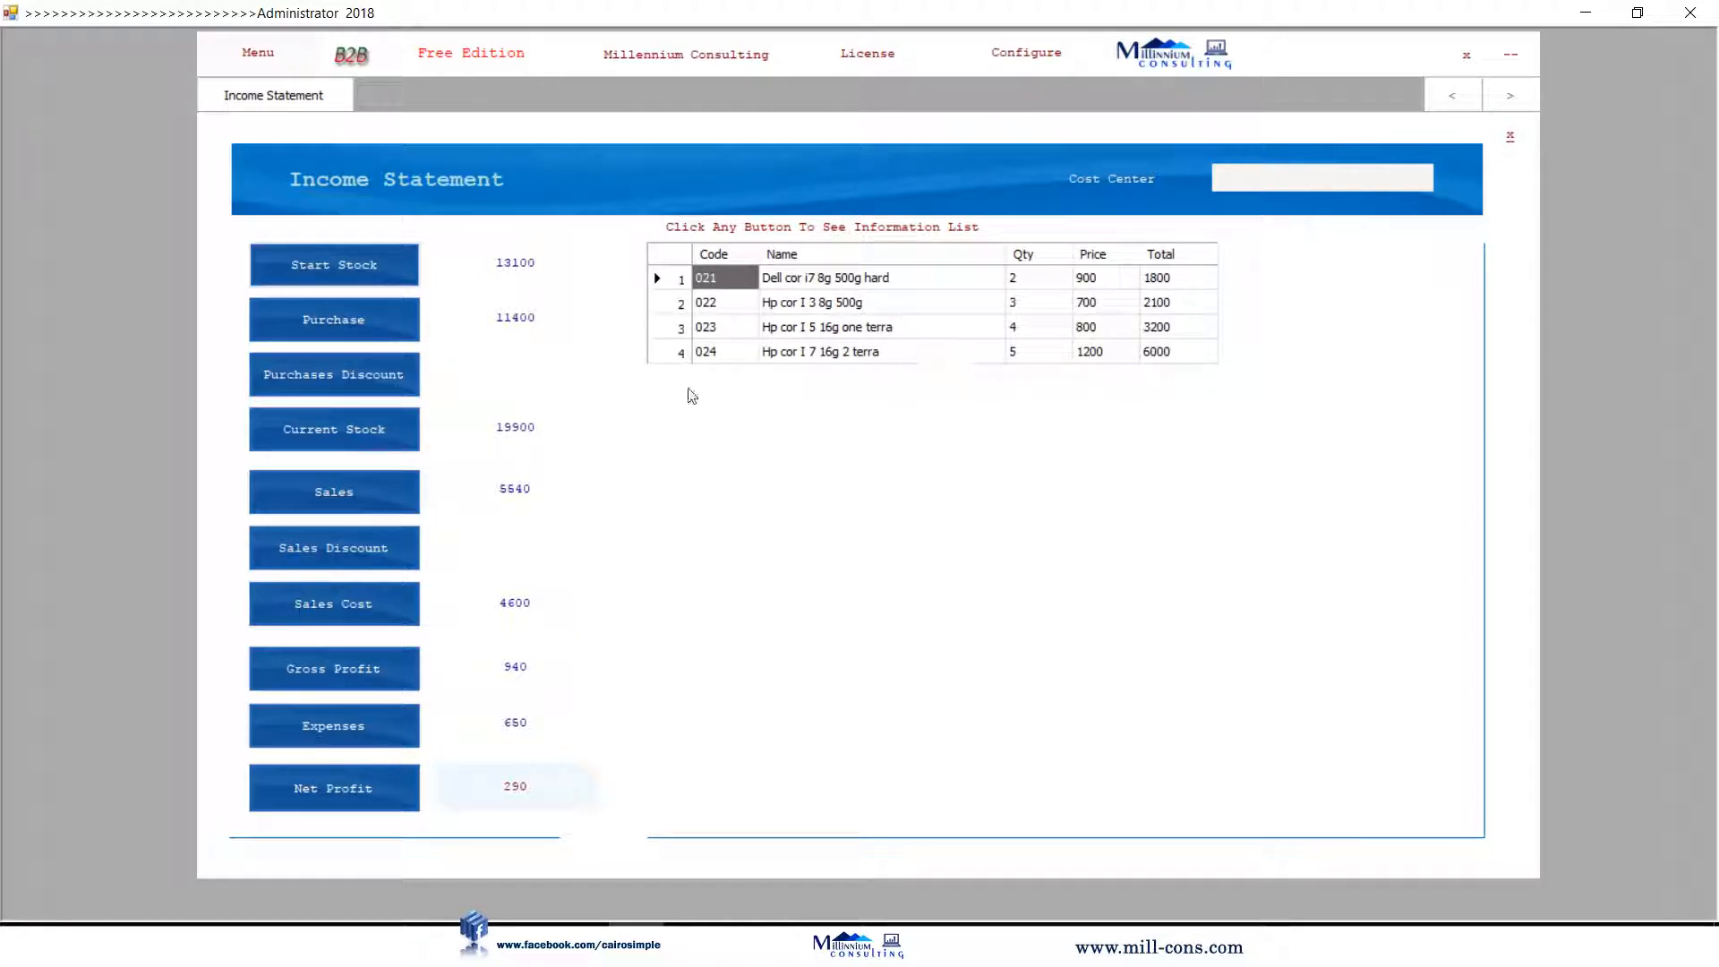
{"action": "left_click", "coordinate": [349, 332]}
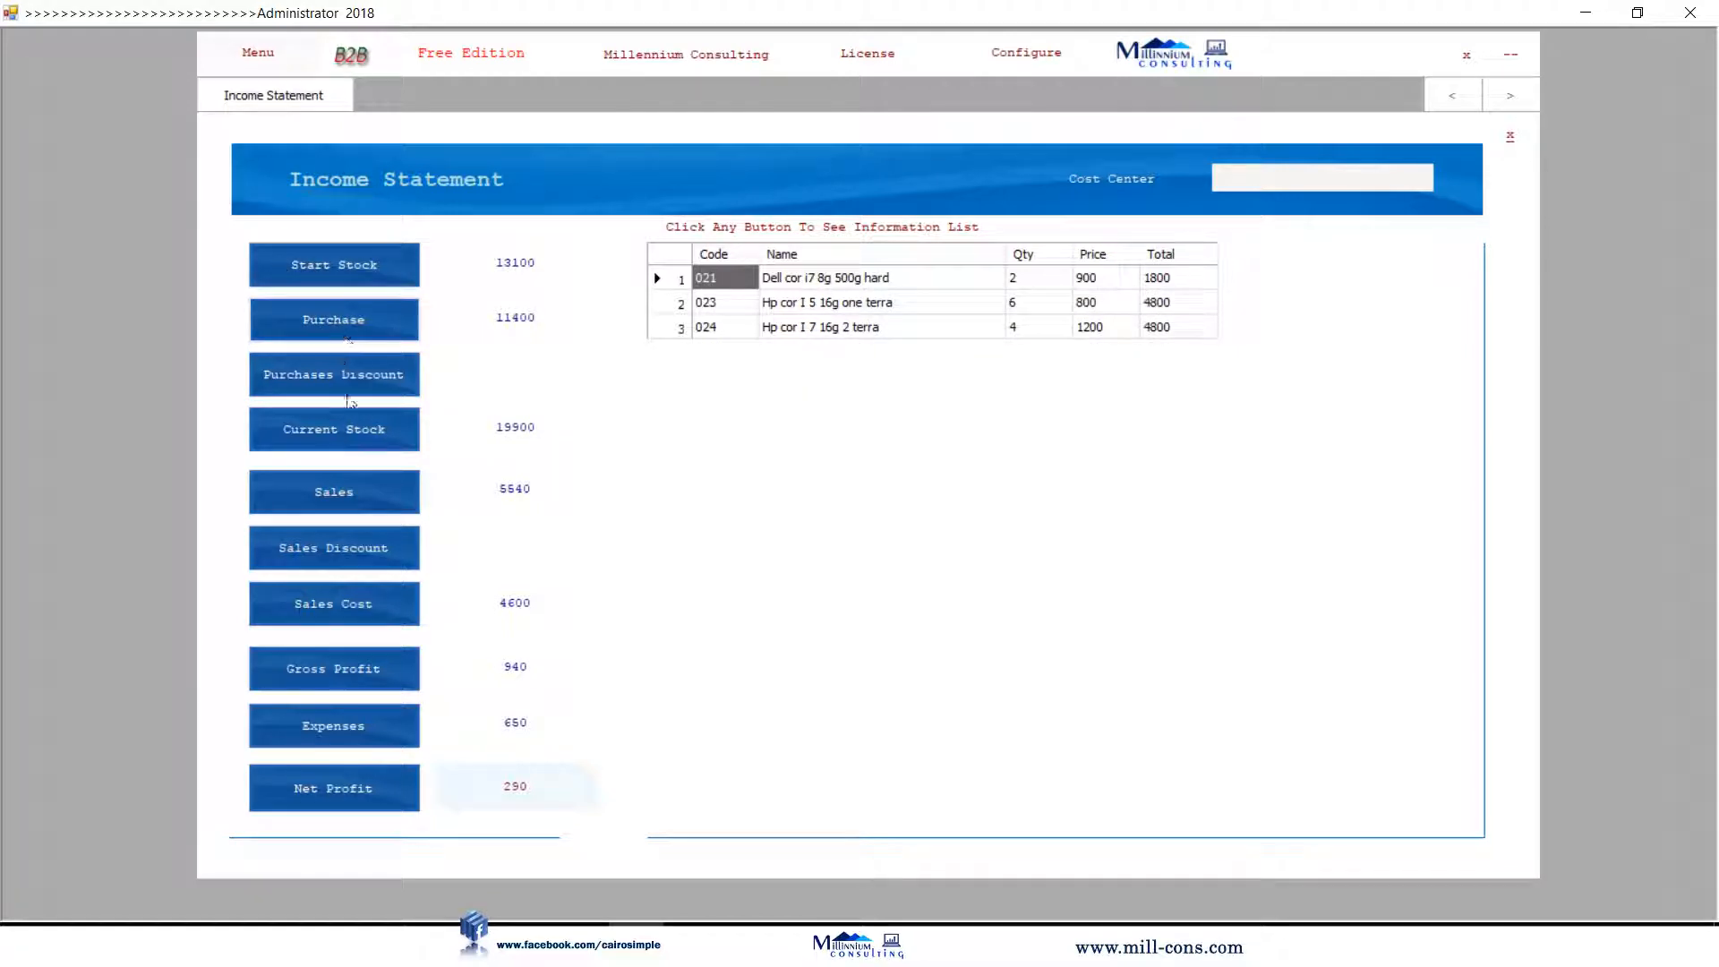
{"action": "left_click", "coordinate": [354, 434]}
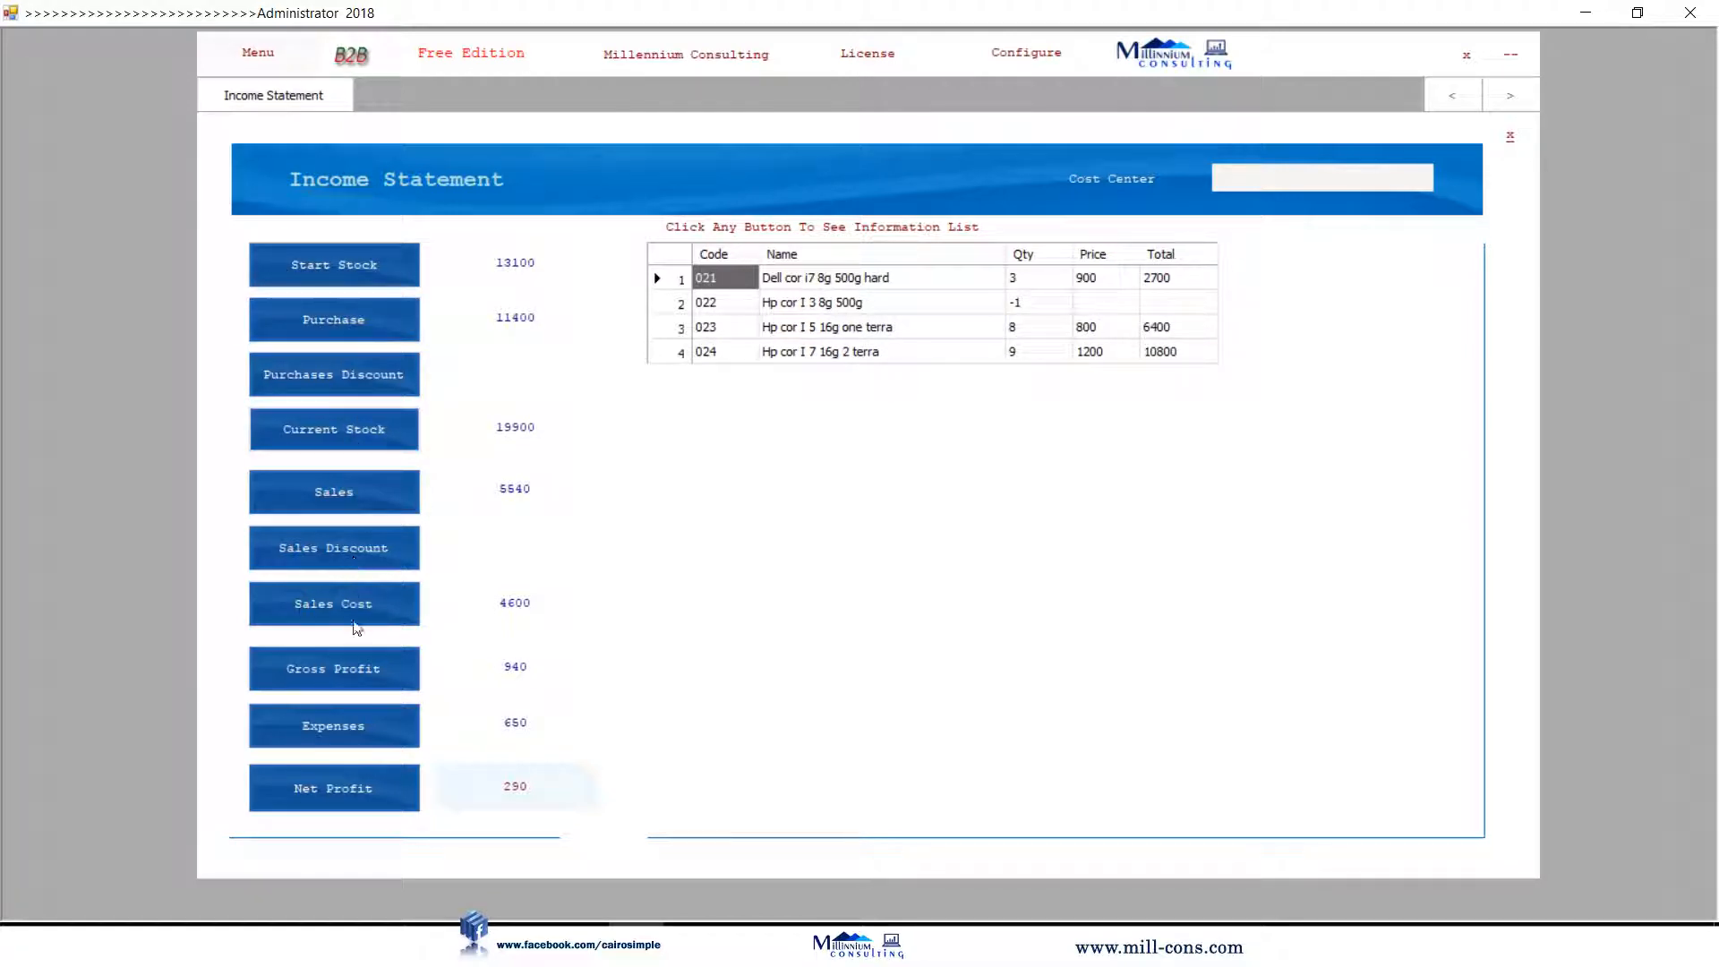
{"action": "left_click", "coordinate": [363, 504]}
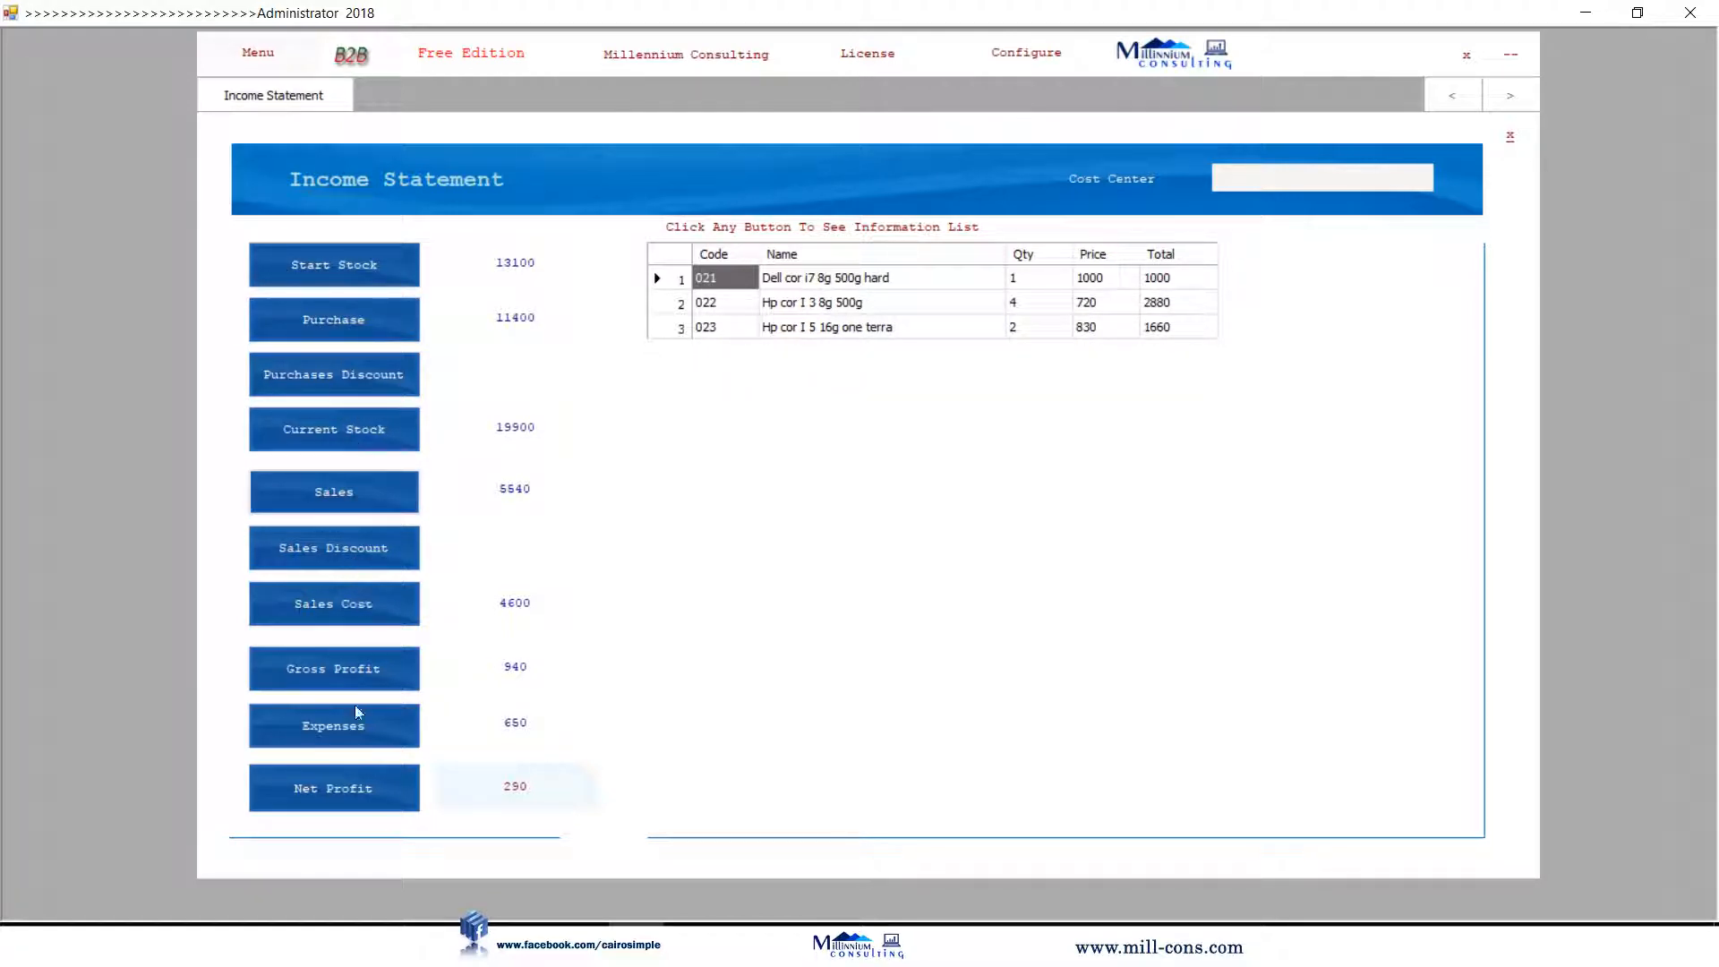
{"action": "left_click", "coordinate": [358, 734]}
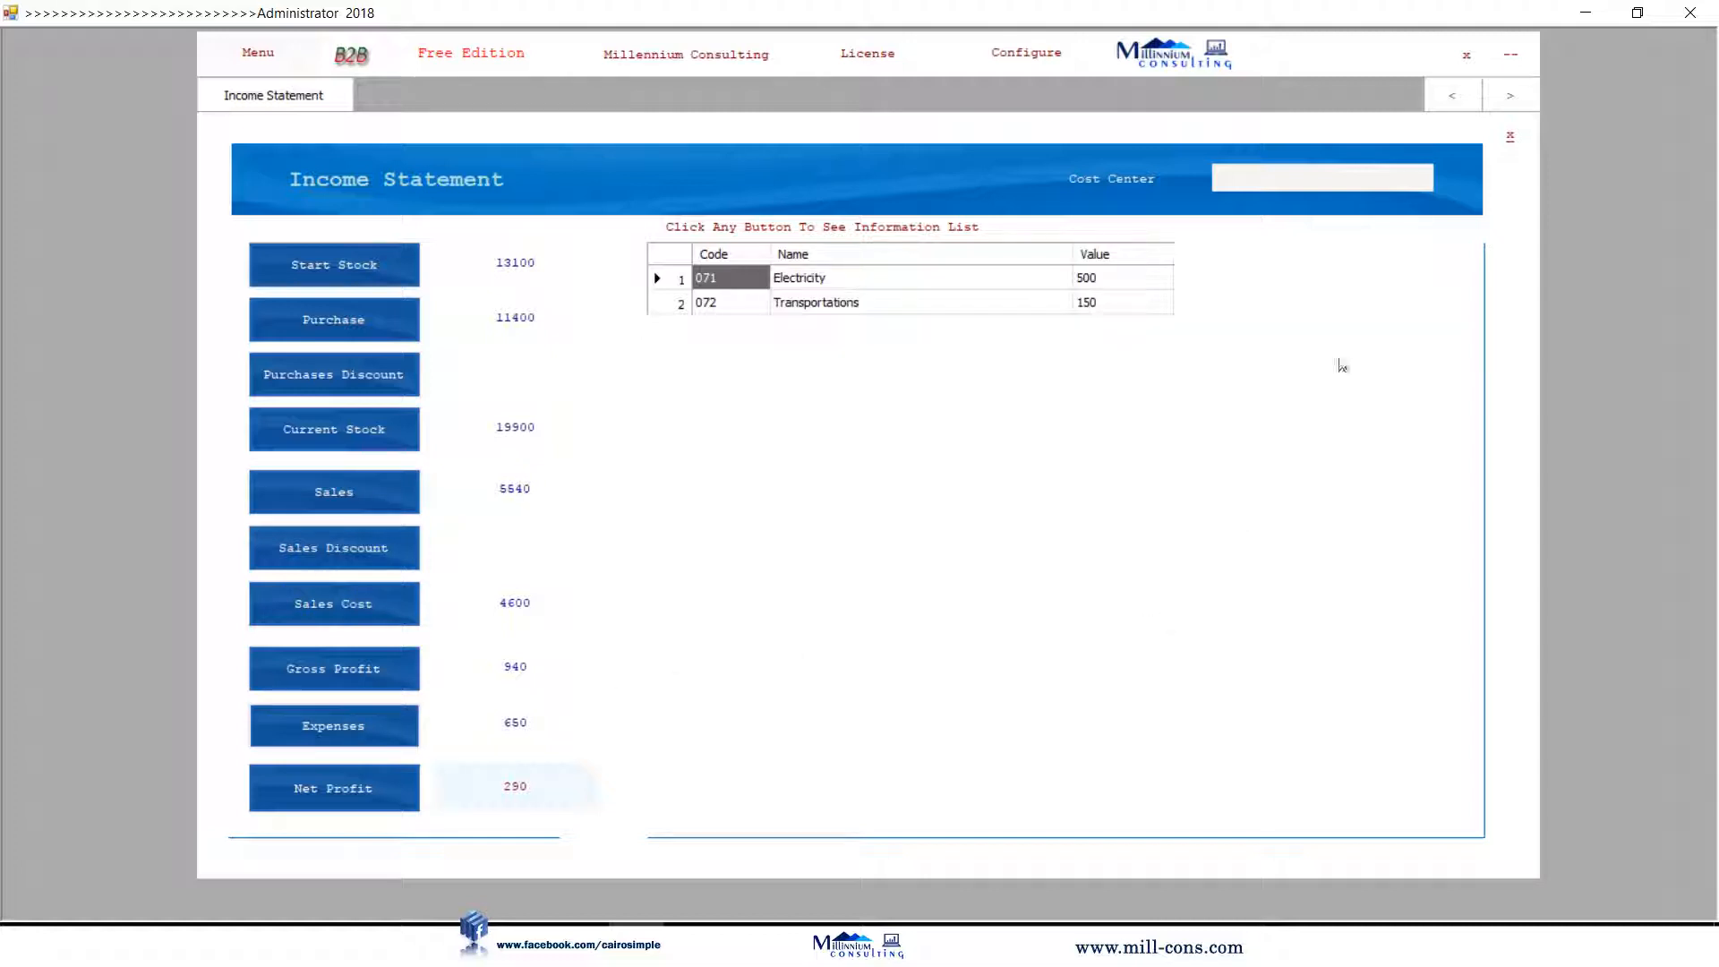
{"action": "left_click", "coordinate": [1513, 140]}
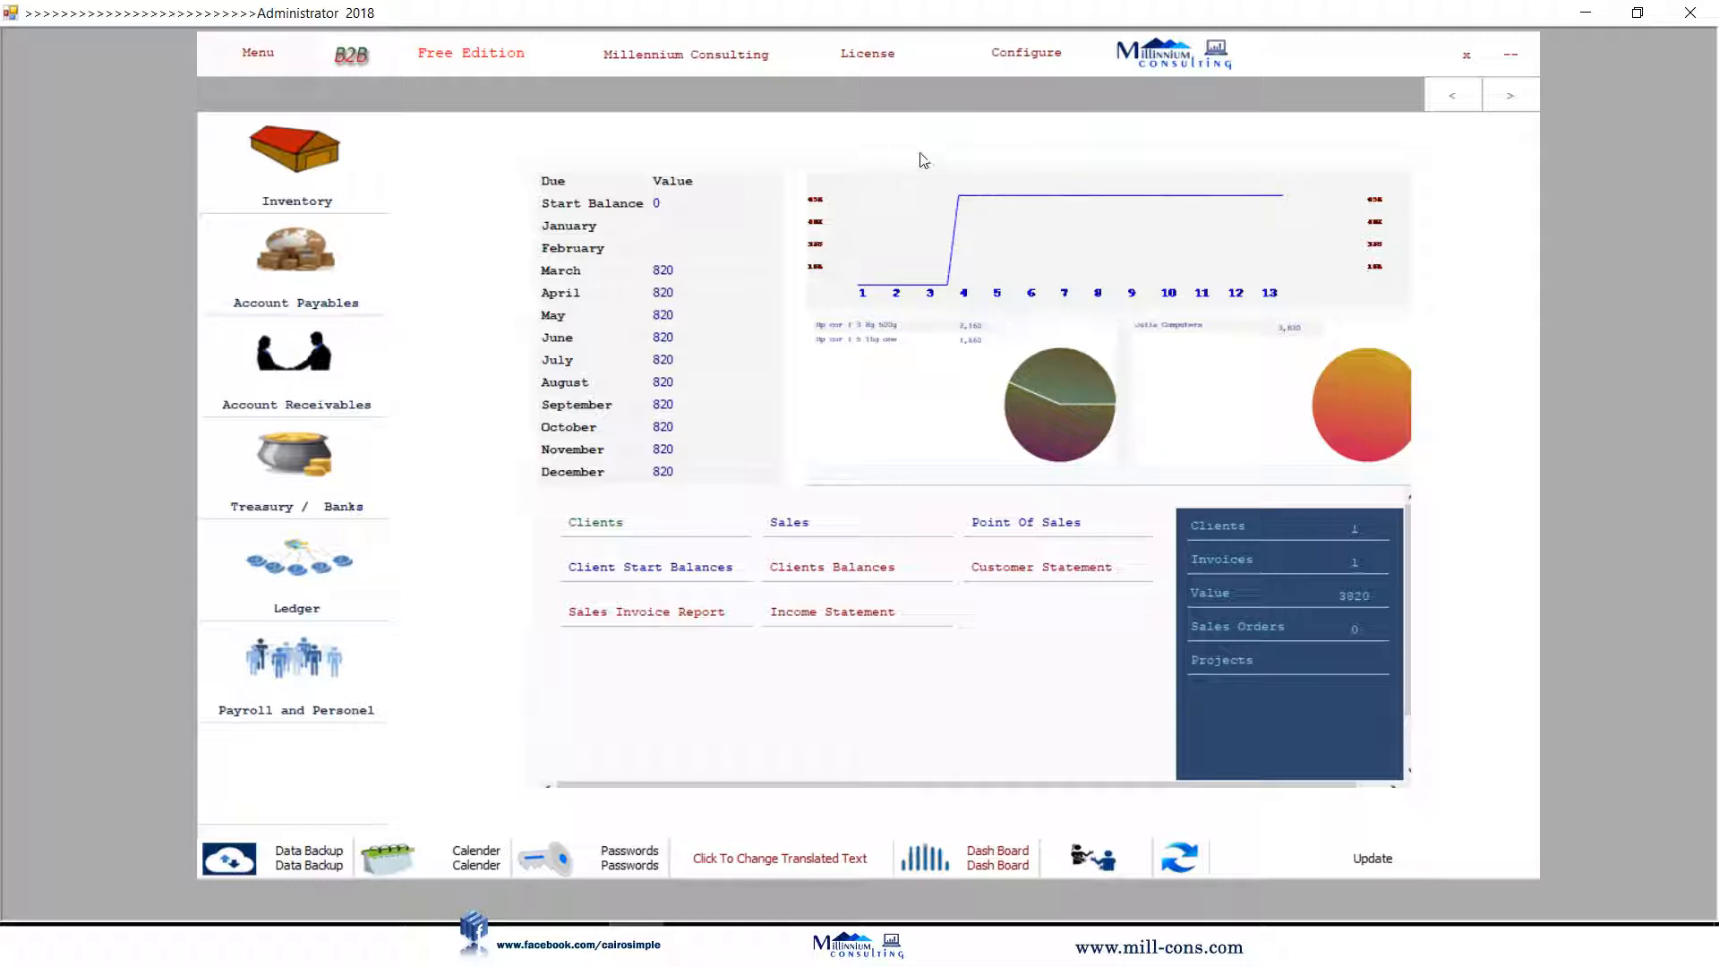
{"action": "left_click", "coordinate": [1026, 54]}
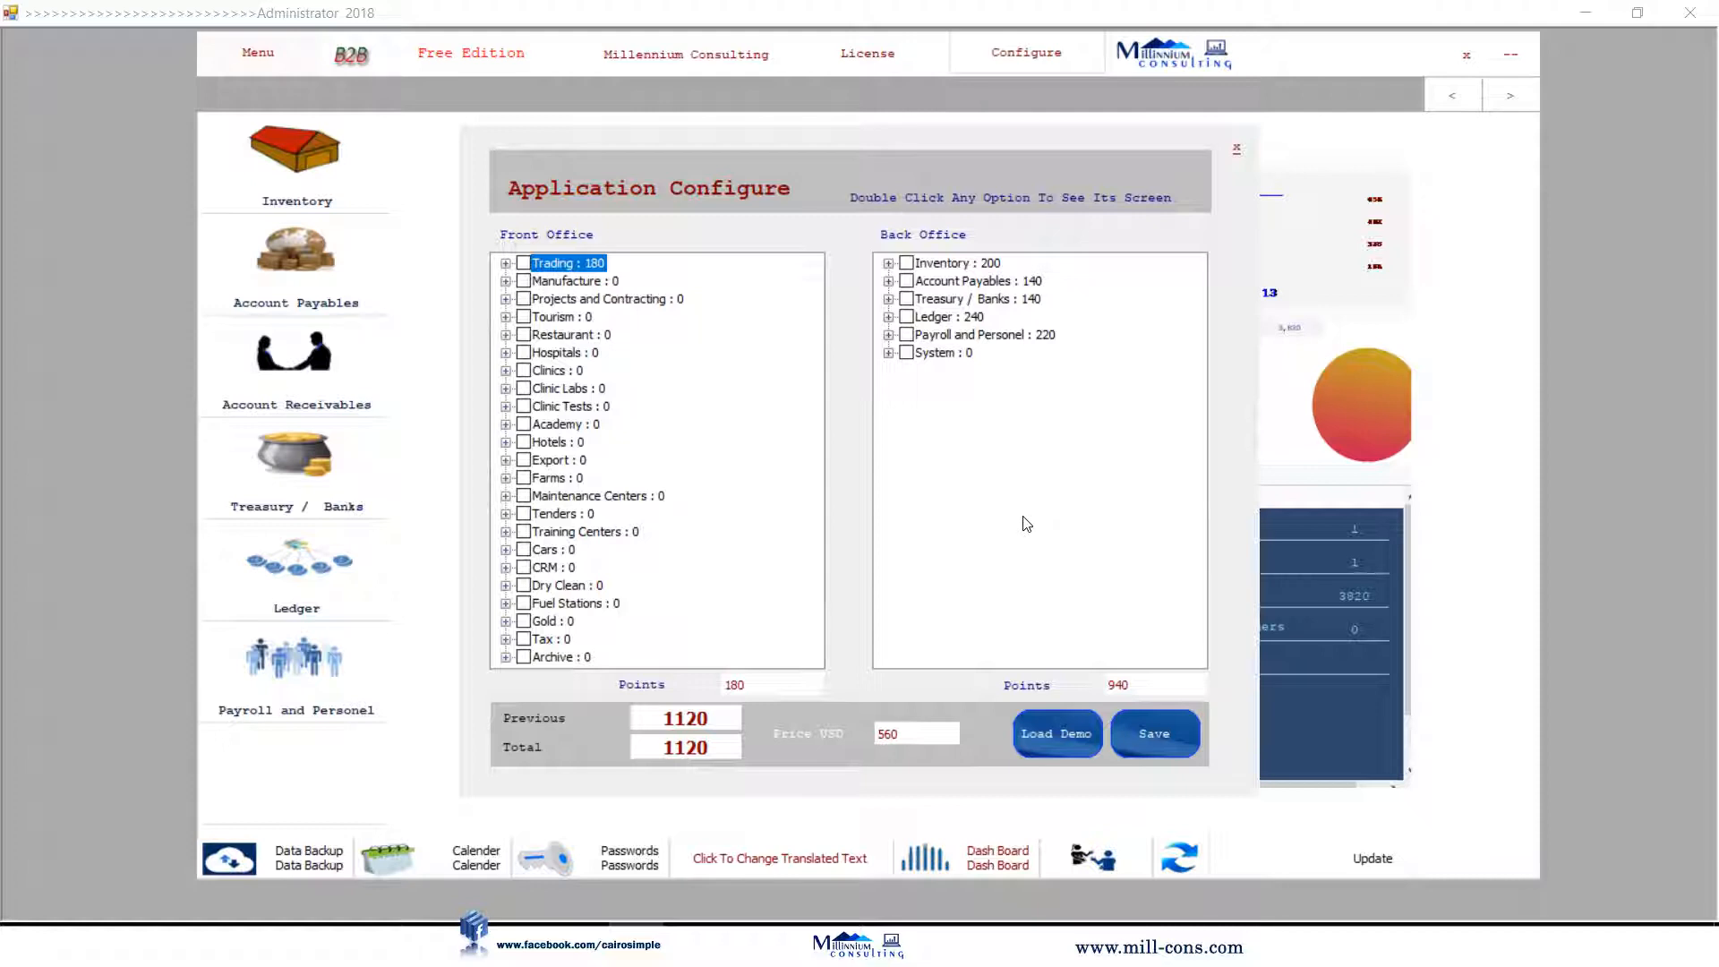
{"action": "left_click", "coordinate": [889, 263]}
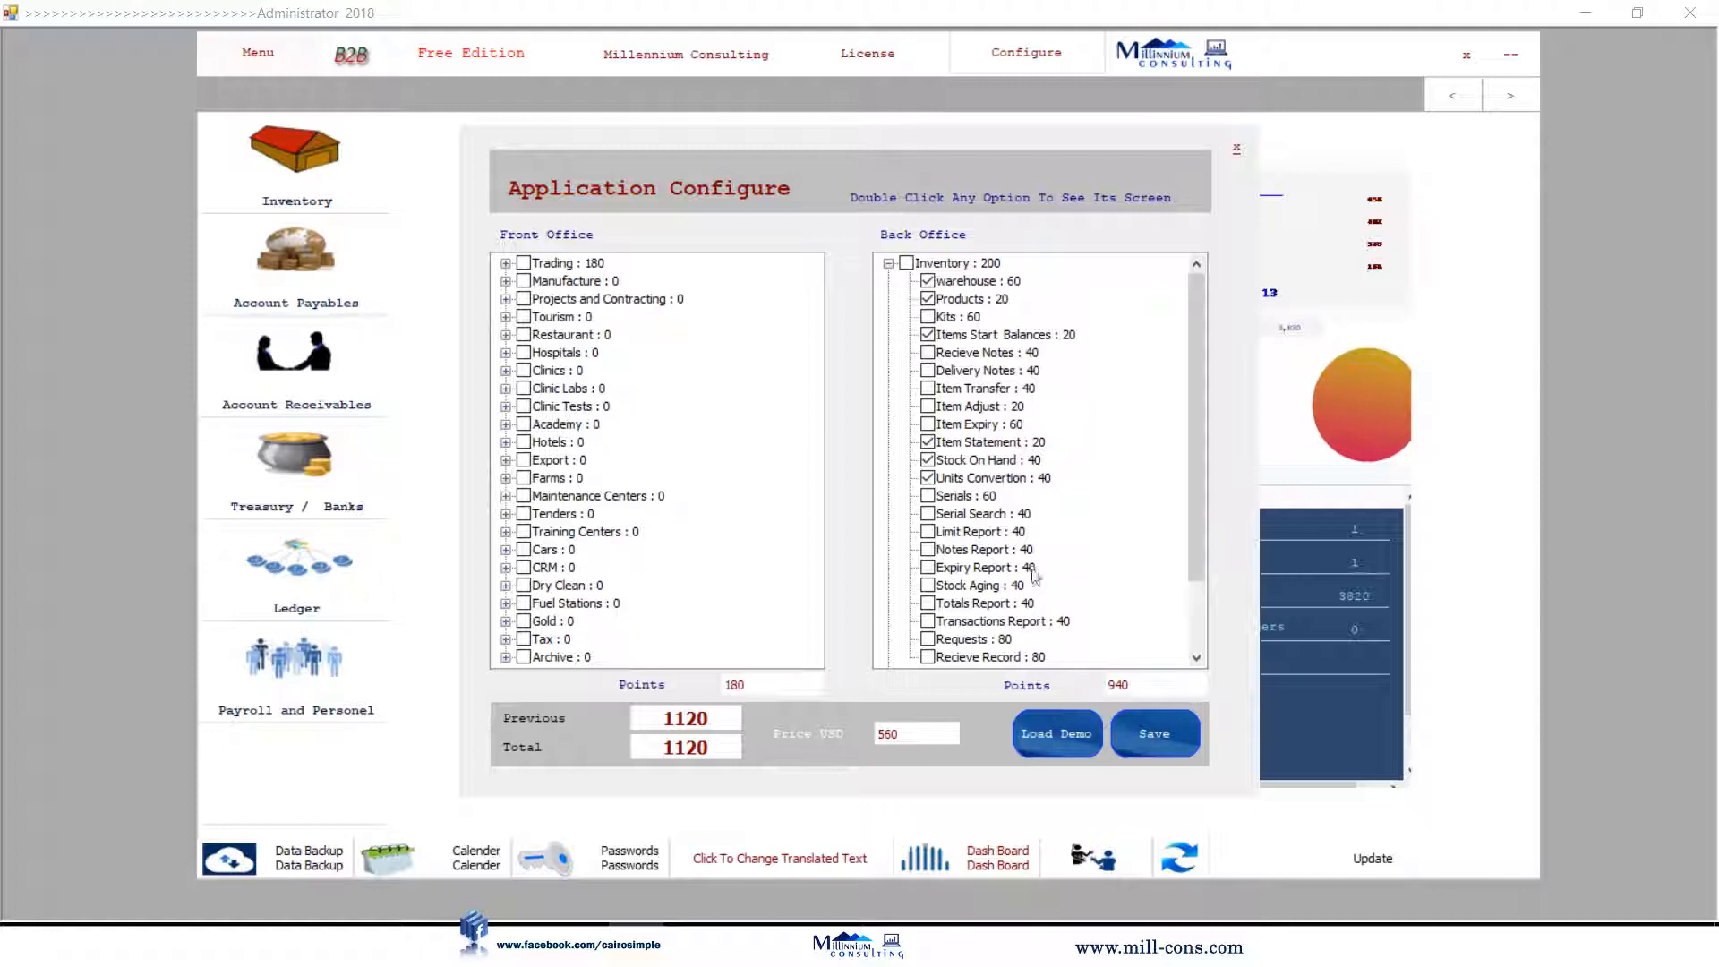
{"action": "double_click", "coordinate": [982, 550]}
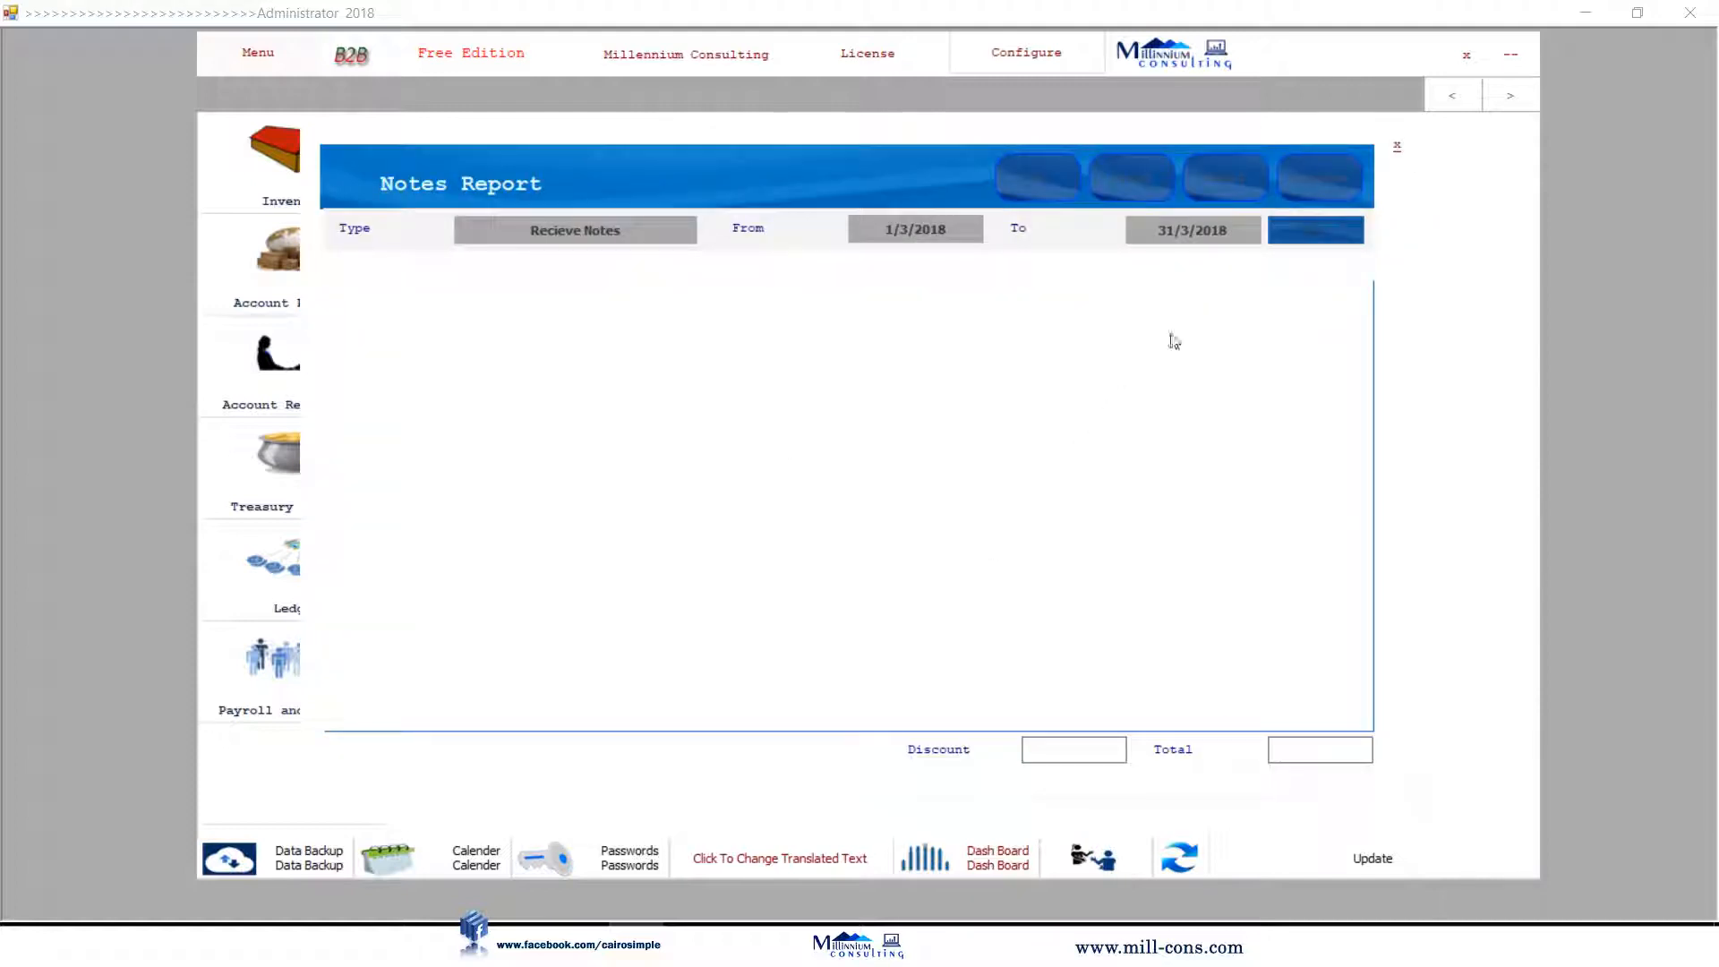
{"action": "left_click", "coordinate": [1397, 146]}
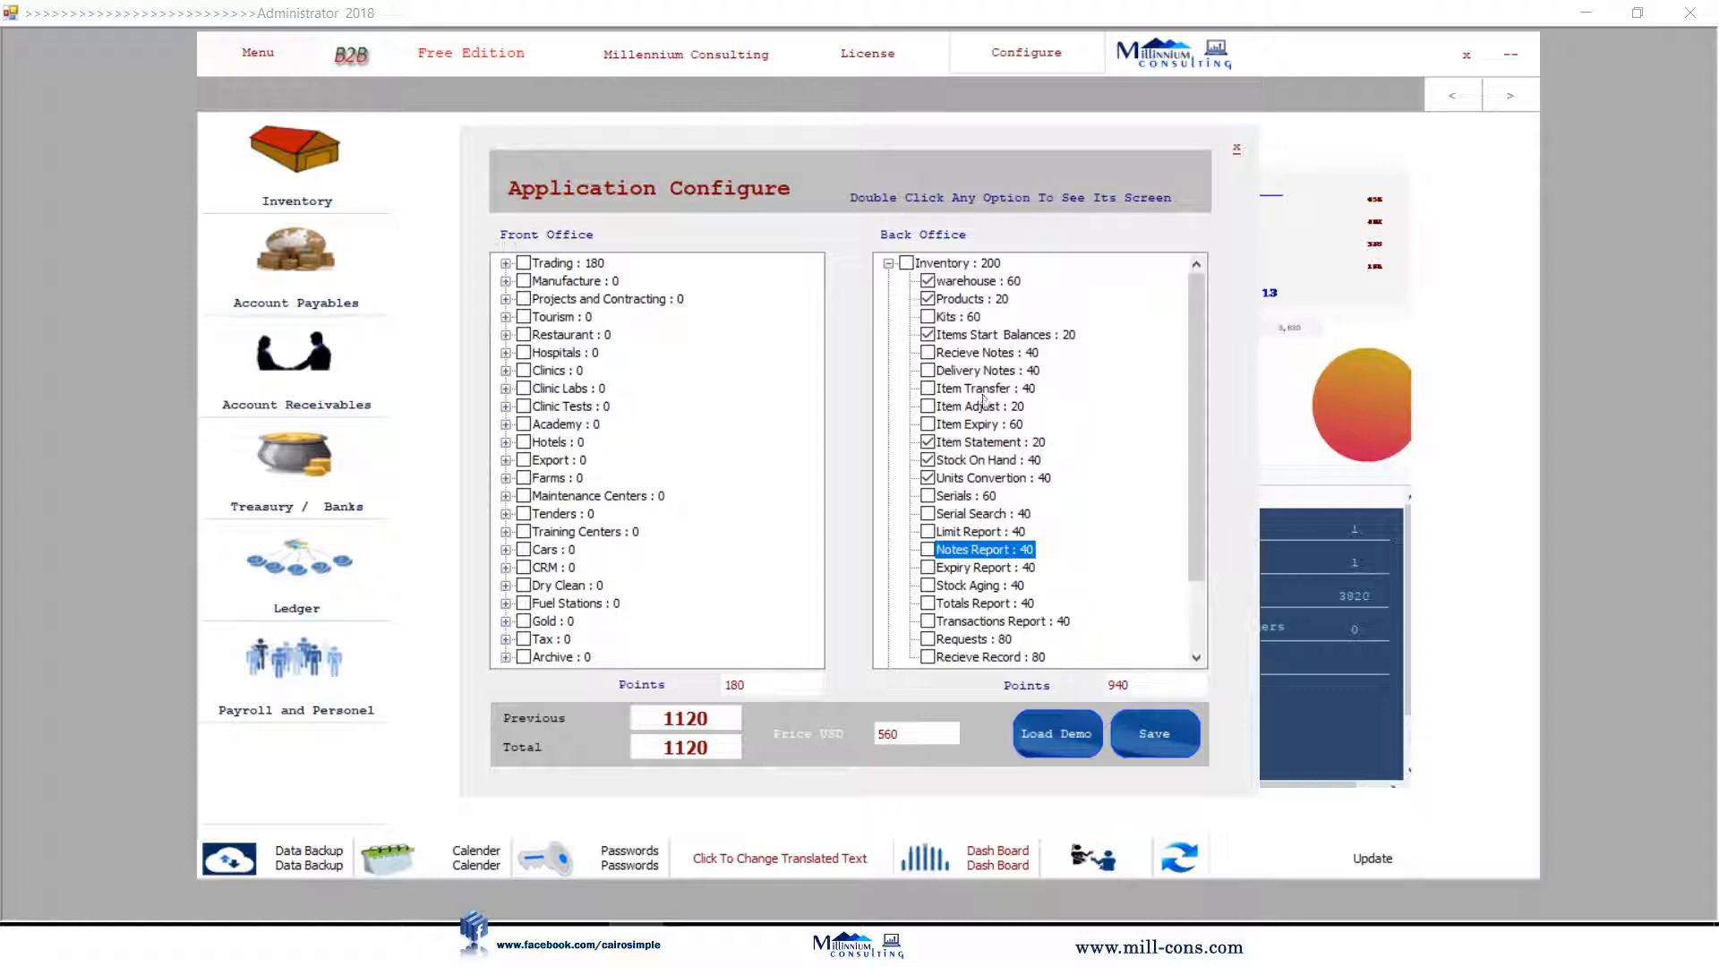
{"action": "double_click", "coordinate": [983, 373]}
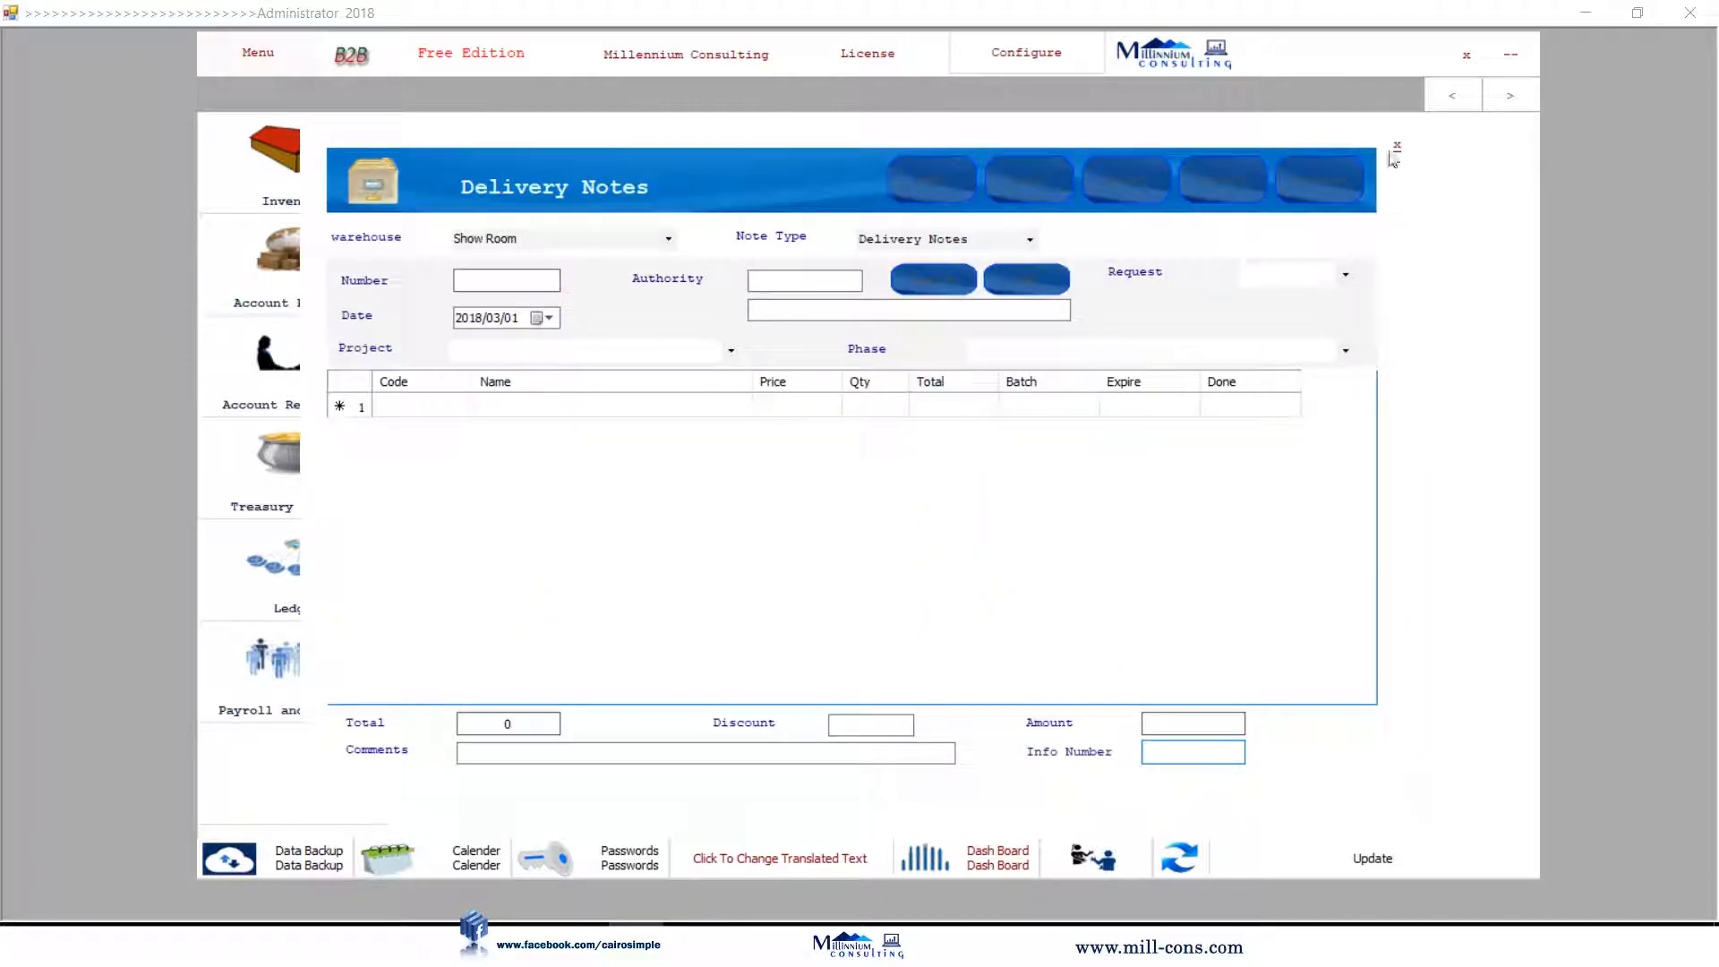
{"action": "left_click", "coordinate": [1397, 146]}
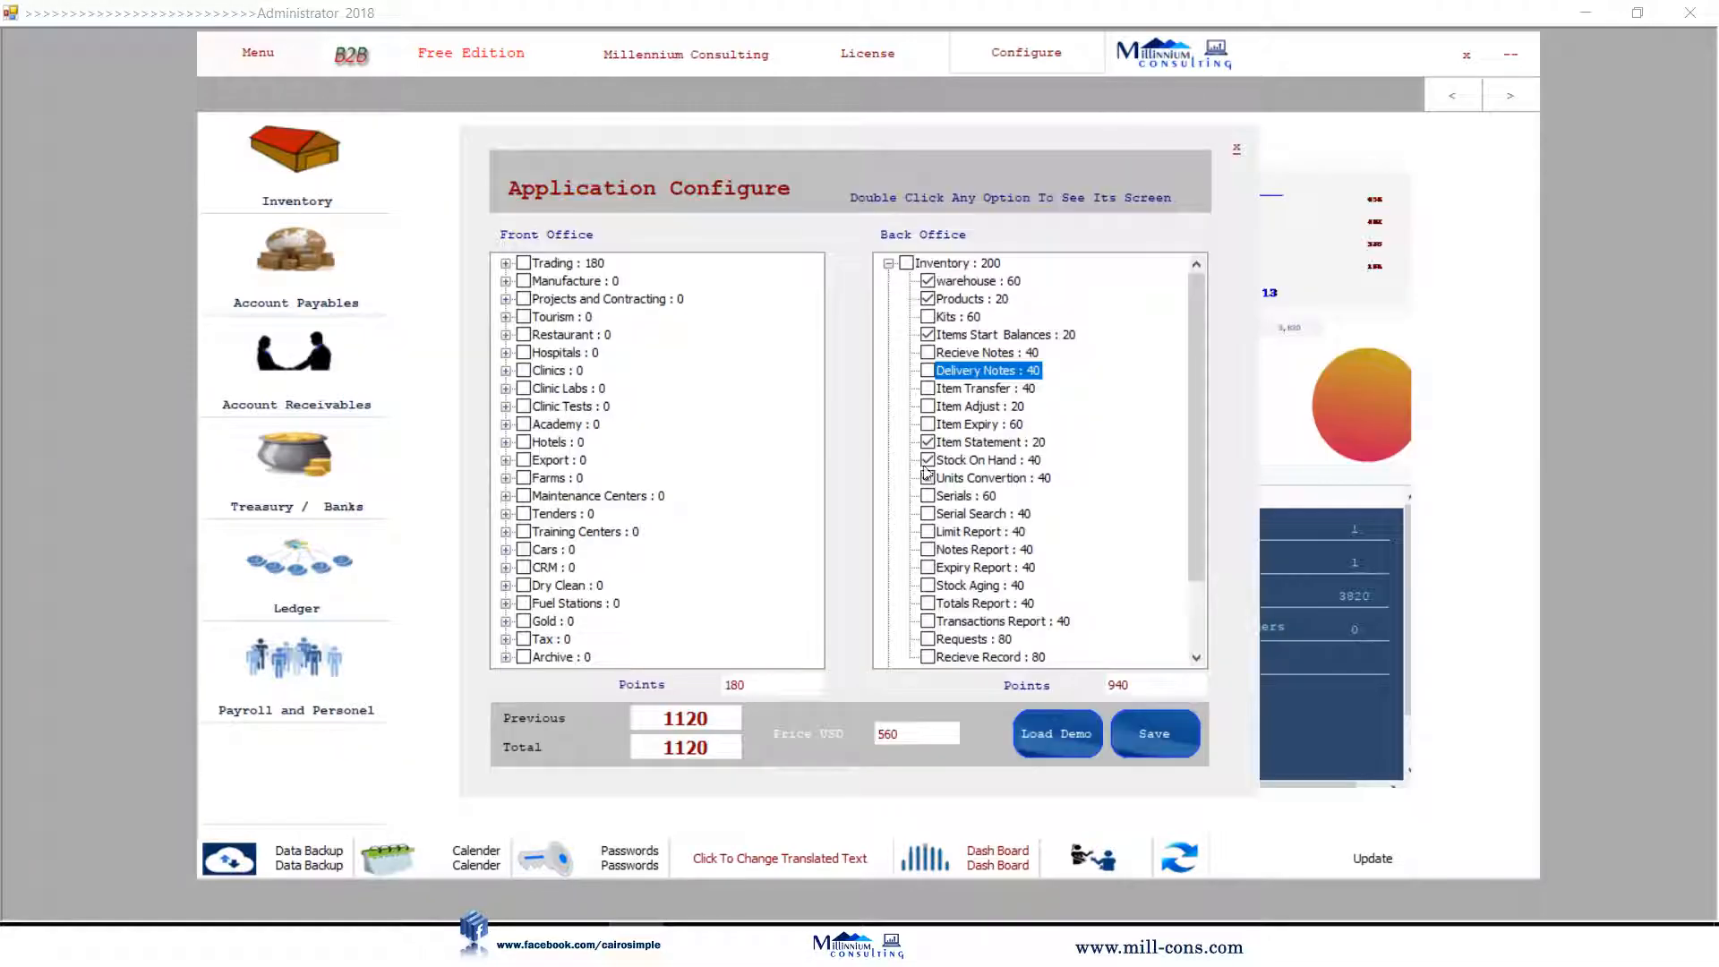
{"action": "left_click", "coordinate": [929, 371]}
{"action": "left_click", "coordinate": [927, 352]}
{"action": "left_click", "coordinate": [928, 478]}
{"action": "left_click", "coordinate": [928, 460]}
{"action": "left_click", "coordinate": [928, 442]}
{"action": "left_click", "coordinate": [506, 263]}
{"action": "left_click", "coordinate": [527, 282]}
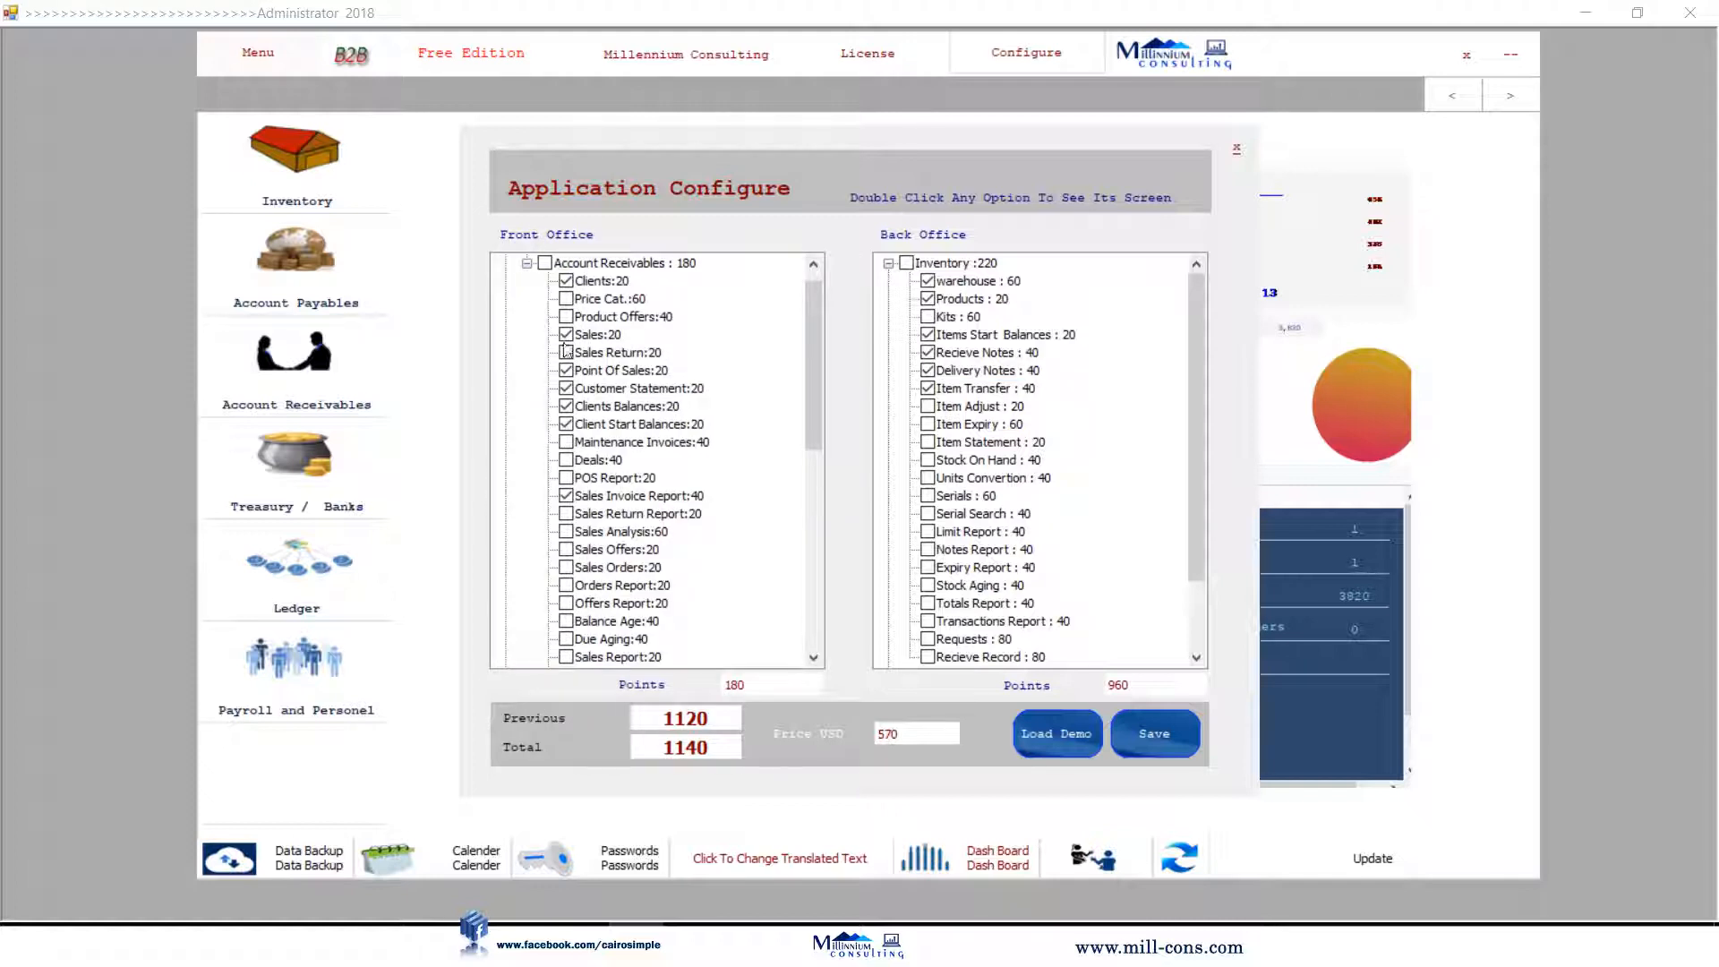
{"action": "left_click", "coordinate": [565, 333]}
{"action": "left_click", "coordinate": [566, 352]}
{"action": "left_click", "coordinate": [566, 316]}
{"action": "left_click", "coordinate": [566, 298]}
{"action": "left_click", "coordinate": [1236, 148]}
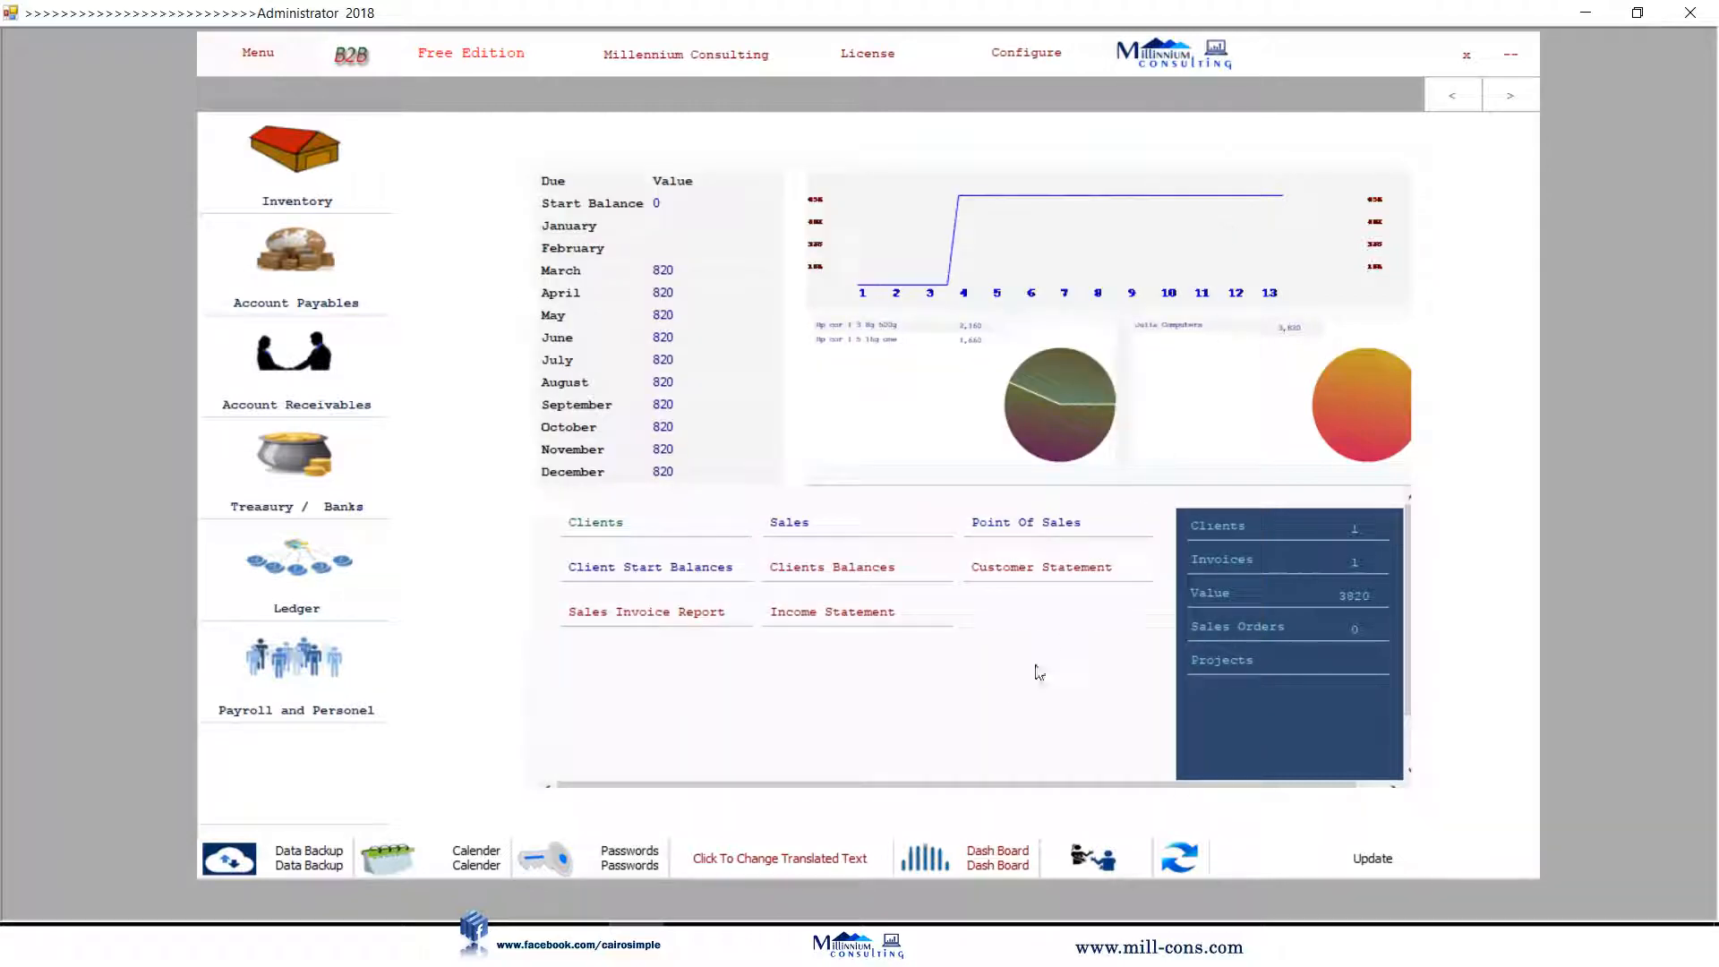